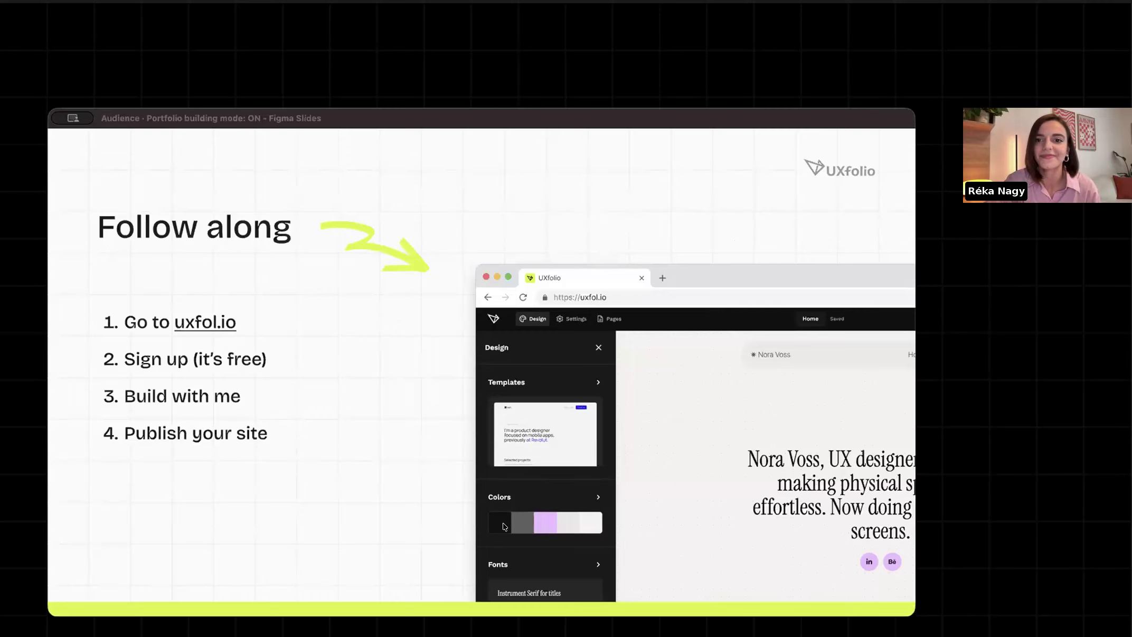
Switch to the UXfolio editor and look over the portfolio's home page from the hero through the case studies to the testimonials.
key(super+Tab)
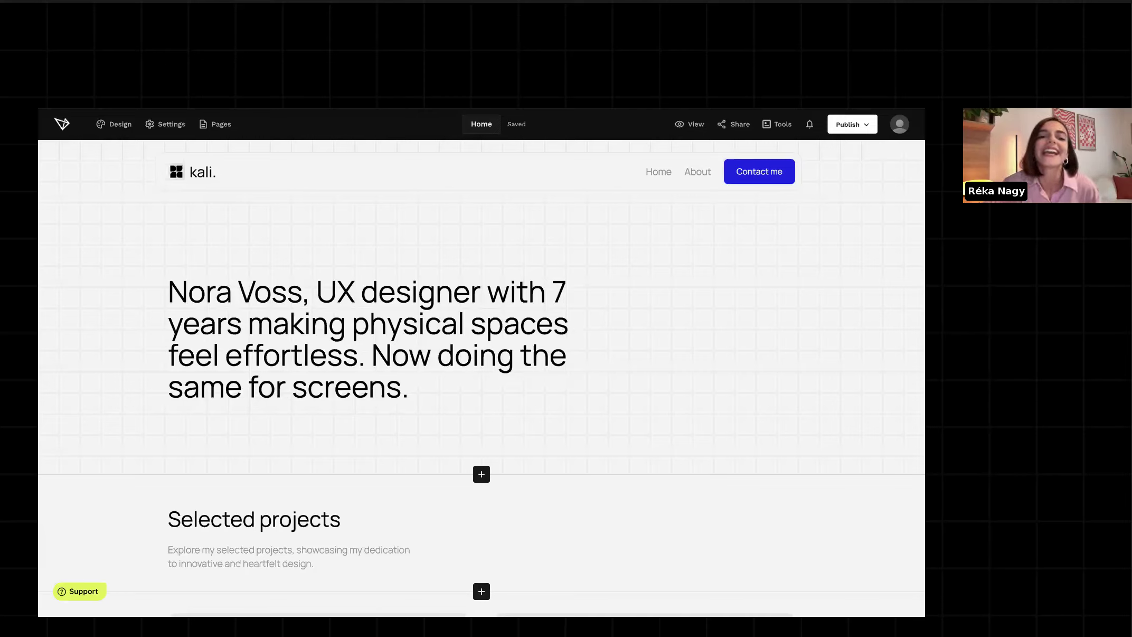
click(721, 347)
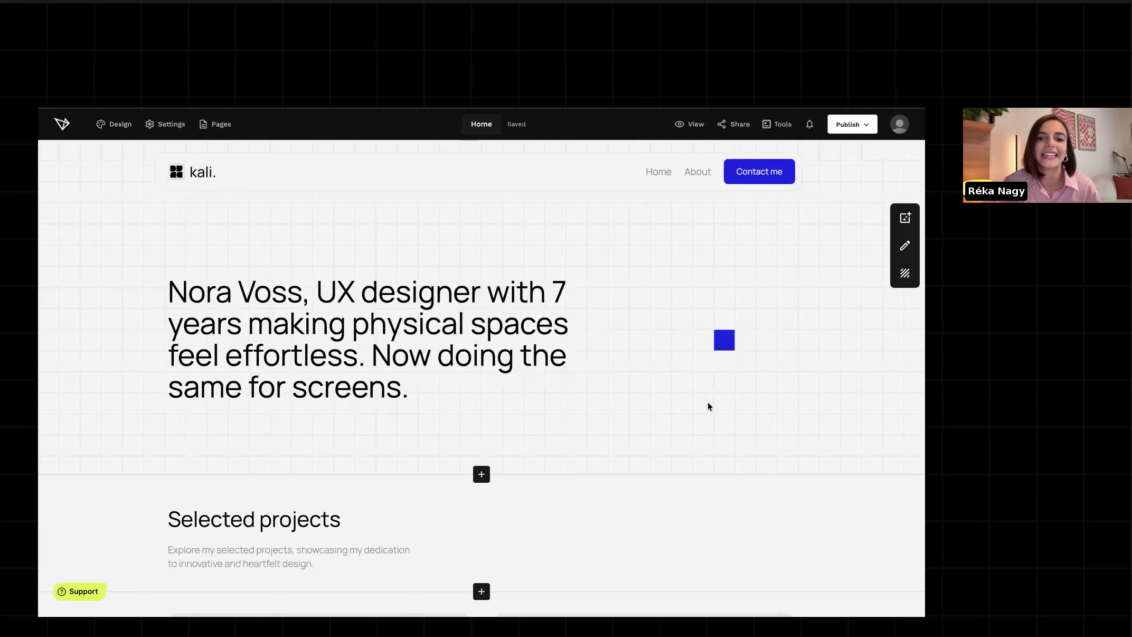
scroll(708, 403, down, 6)
scroll(708, 404, down, 2)
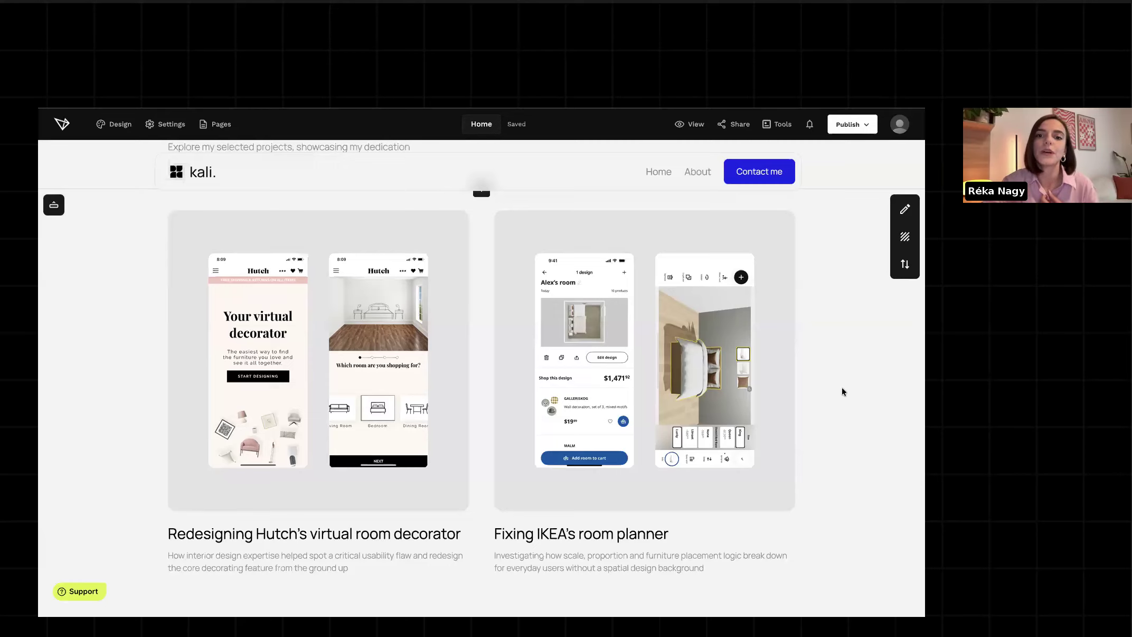
scroll(842, 388, down, 1)
scroll(843, 387, up, 1)
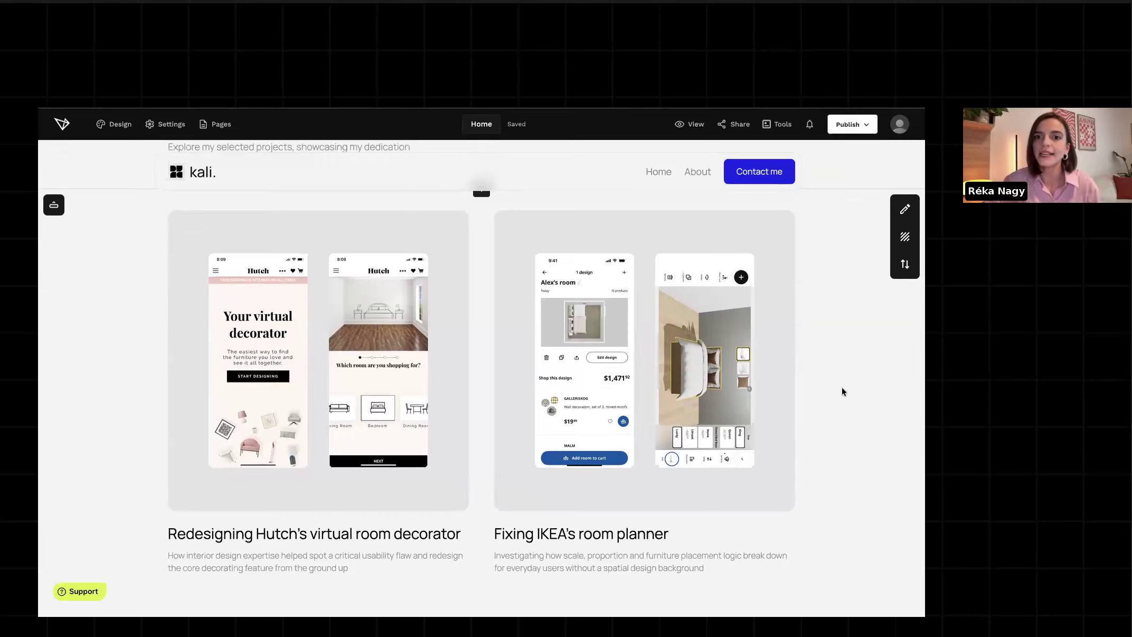
scroll(842, 392, down, 1)
scroll(843, 391, up, 1)
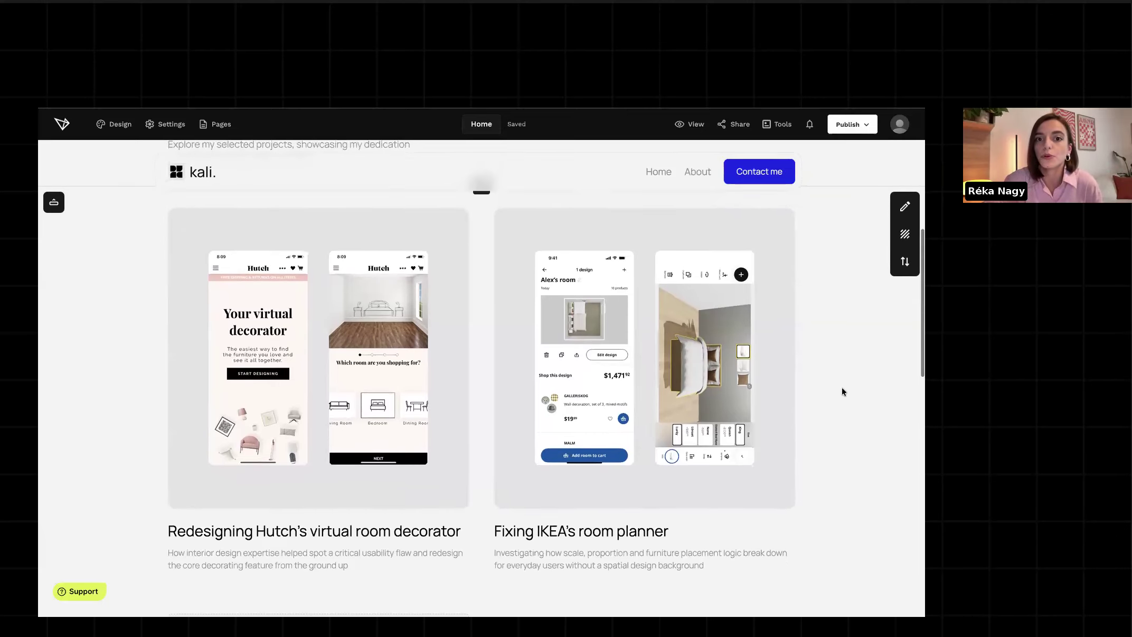
scroll(843, 390, down, 10)
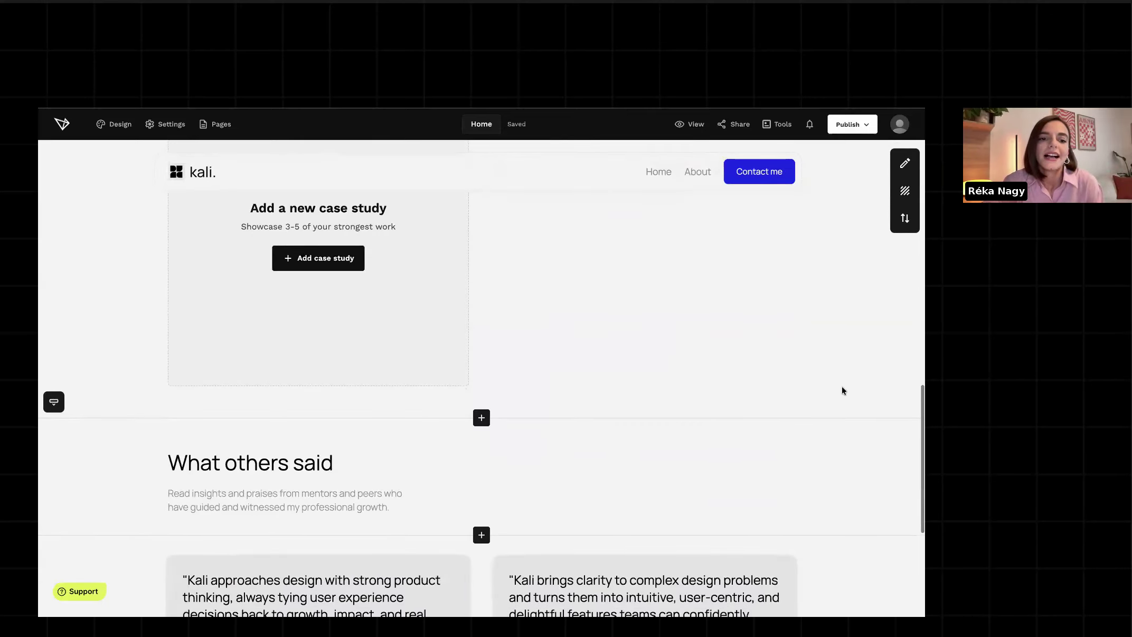
scroll(843, 390, up, 10)
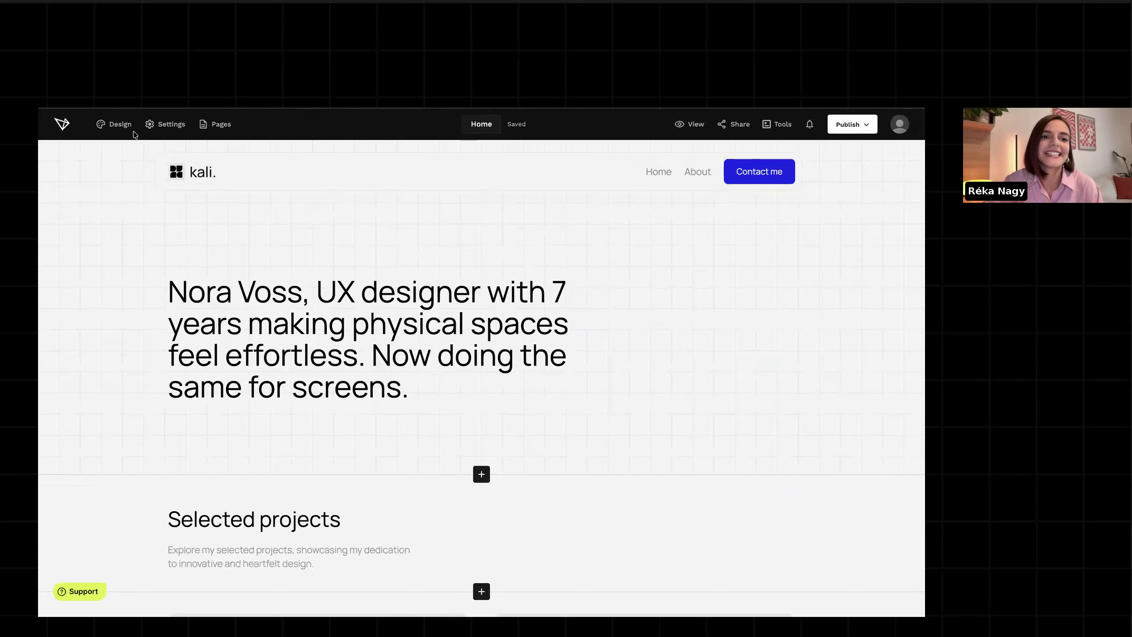
Open the color presets in the portfolio's design settings and browse the light palettes.
click(102, 127)
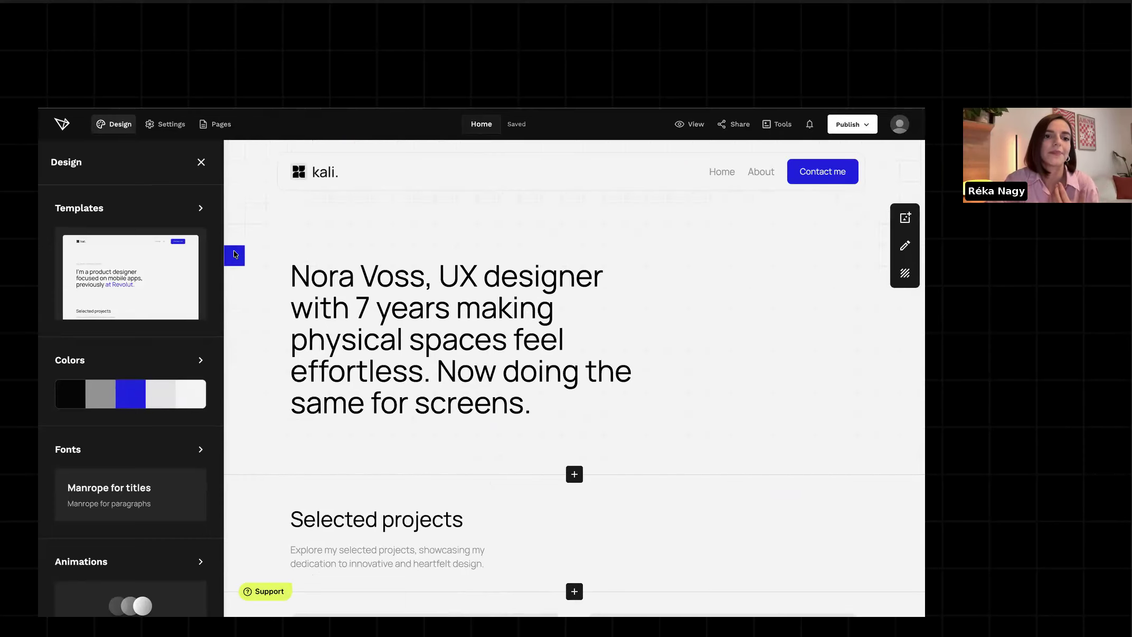
click(234, 254)
click(114, 127)
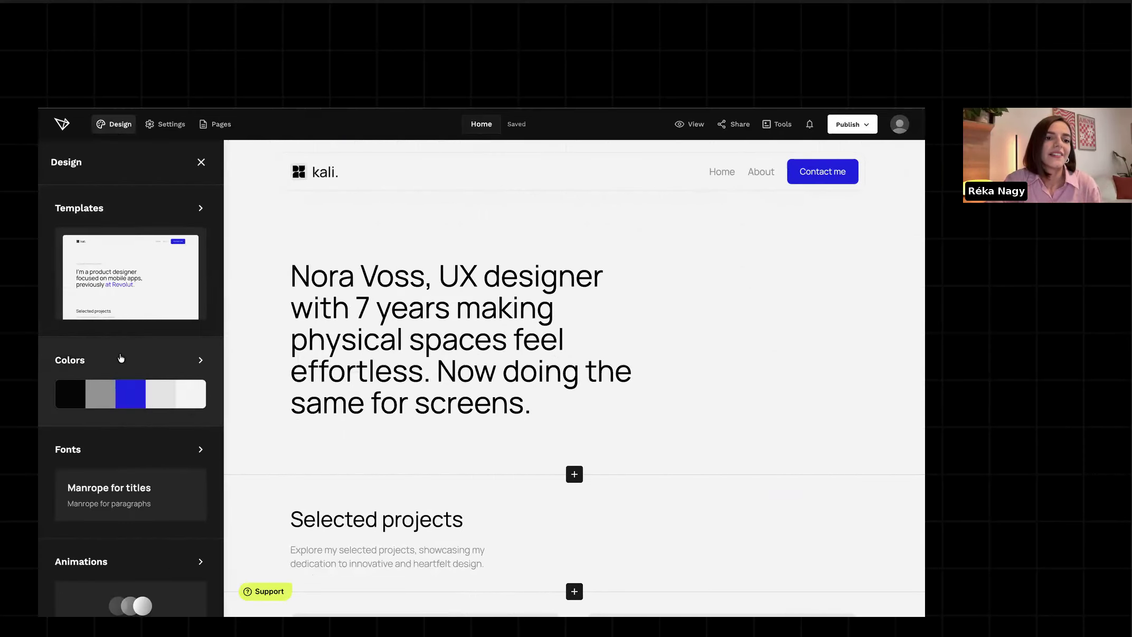
click(121, 358)
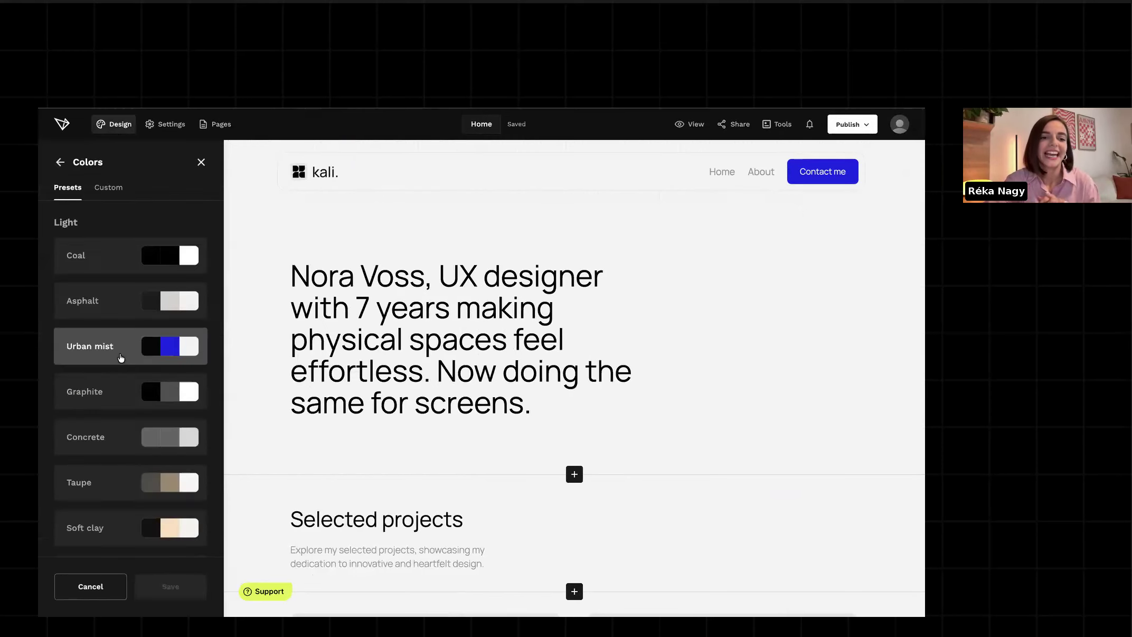
scroll(121, 358, down, 5)
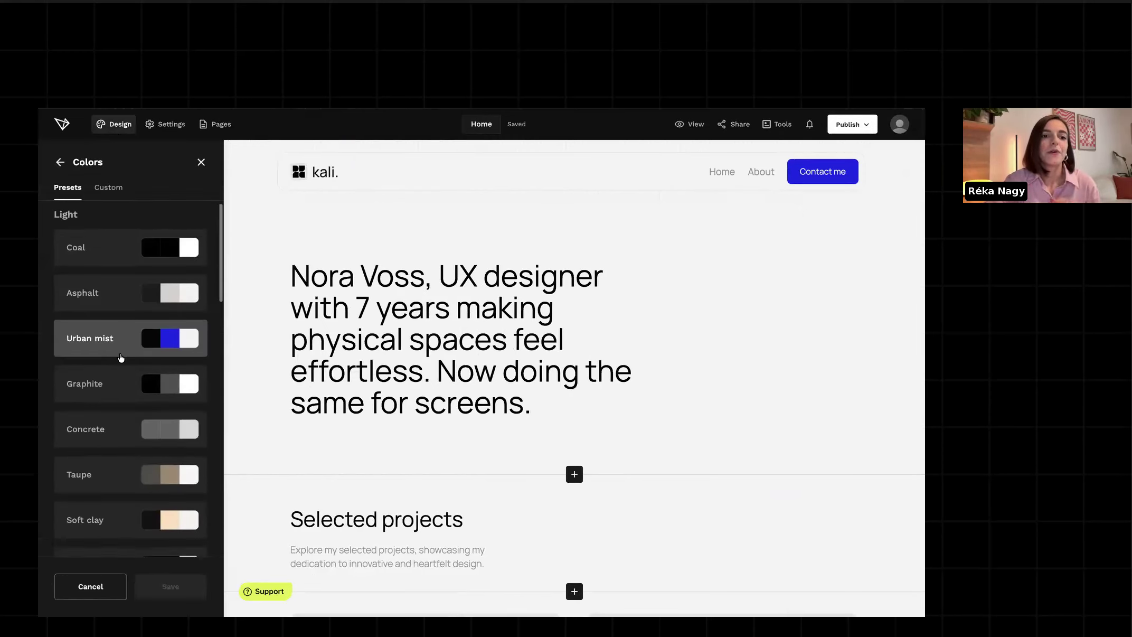
scroll(121, 358, down, 8)
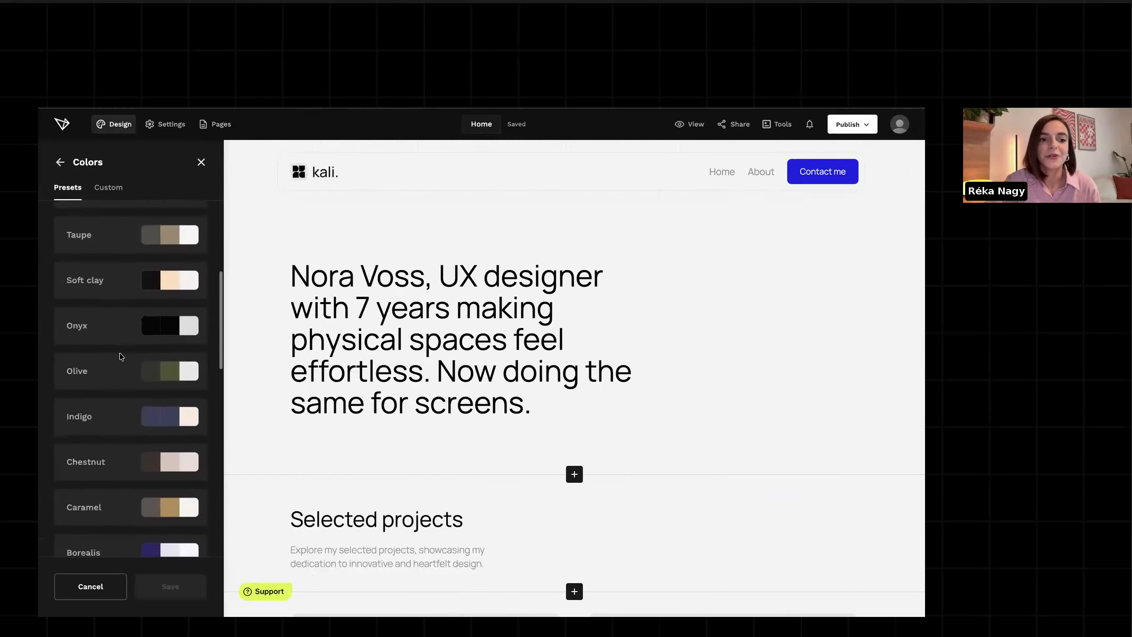
scroll(121, 358, up, 8)
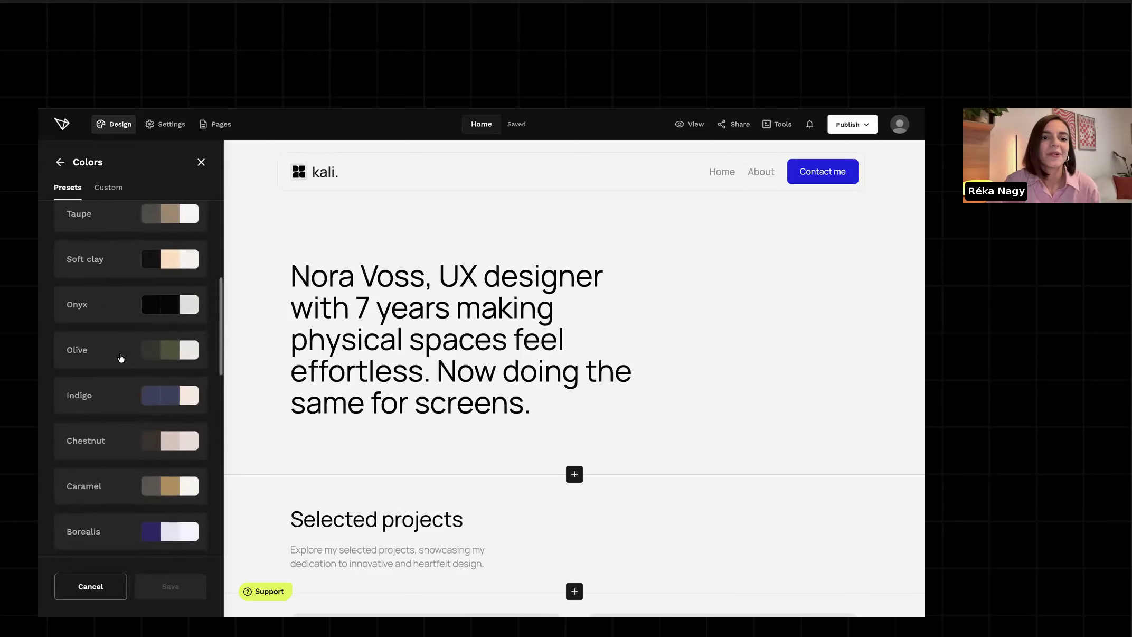
Try the Taupe, Soft clay, Onyx, Olive and Indigo presets on the home page and return to Soft clay.
click(117, 288)
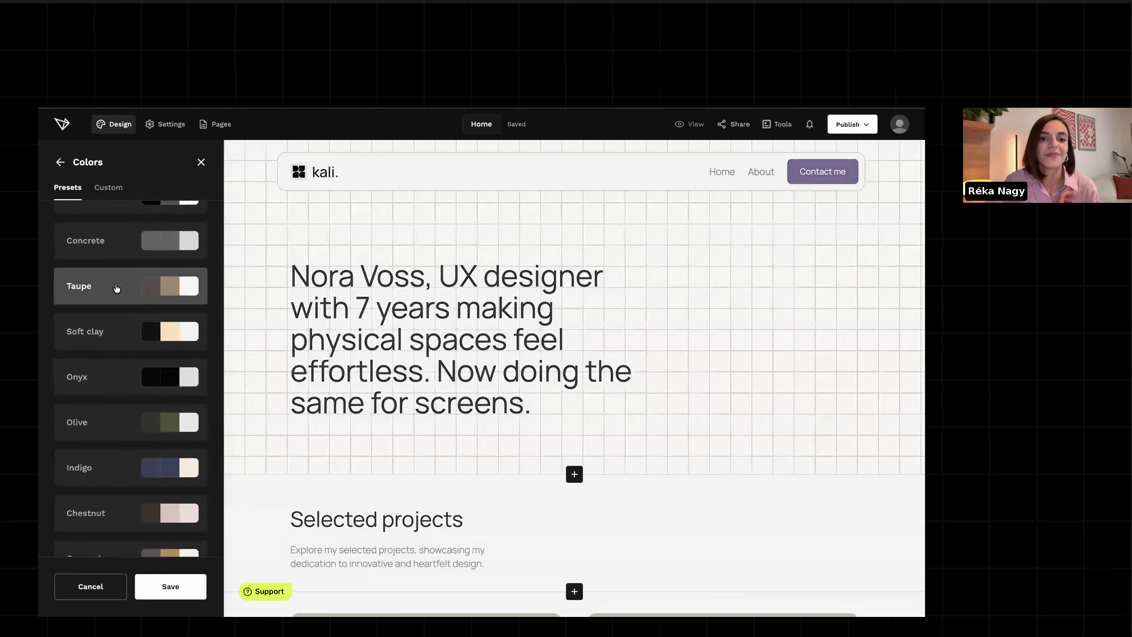
click(118, 317)
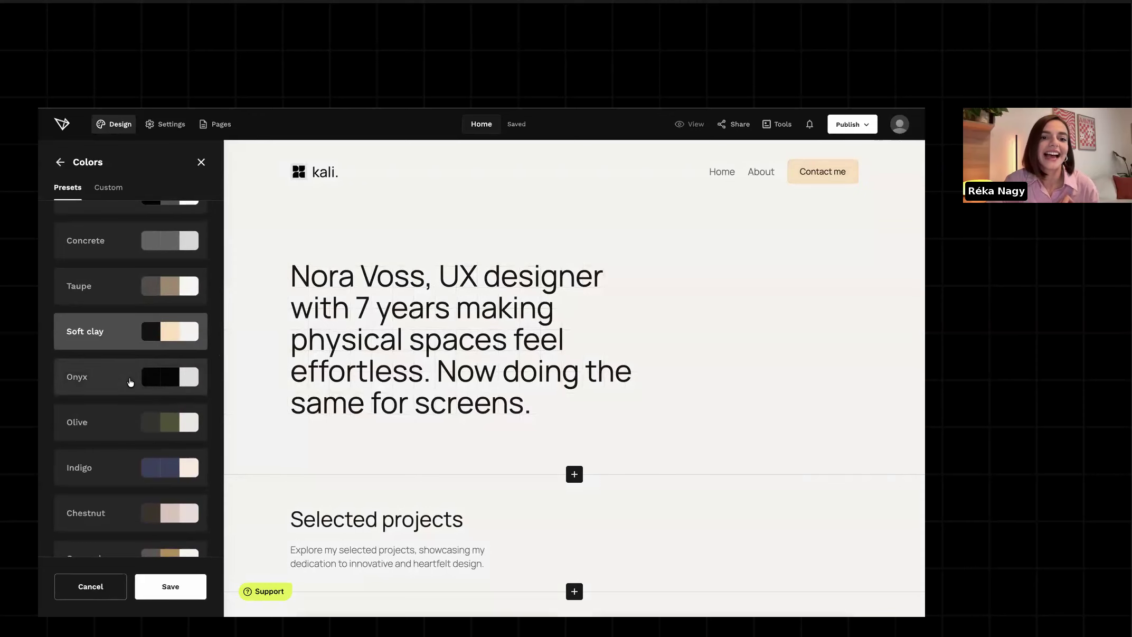
click(129, 381)
click(124, 436)
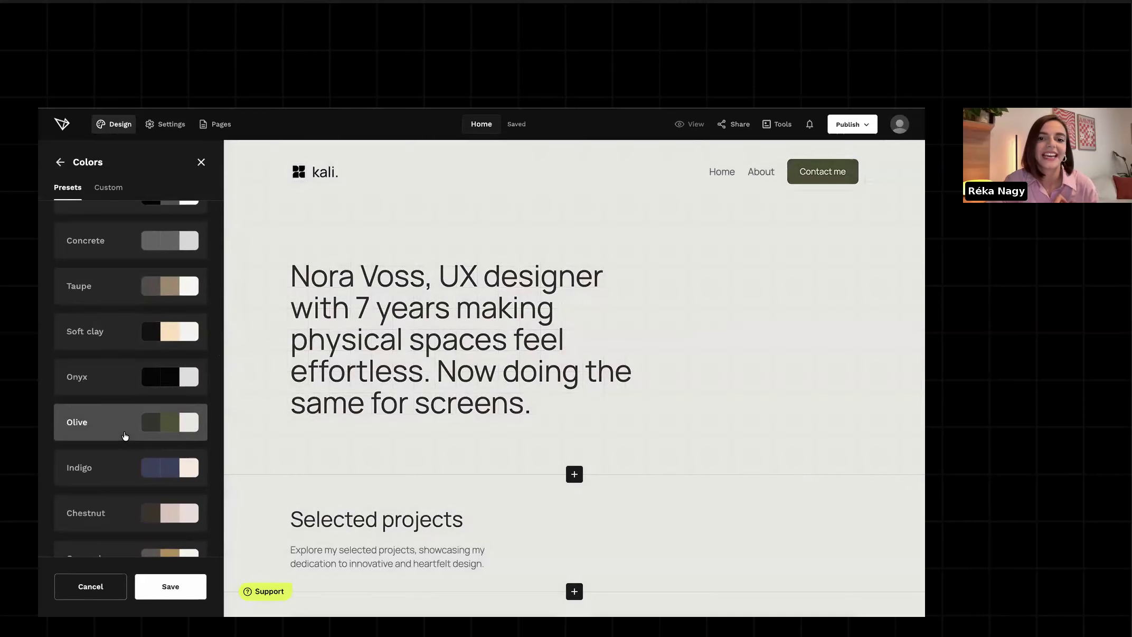
click(132, 466)
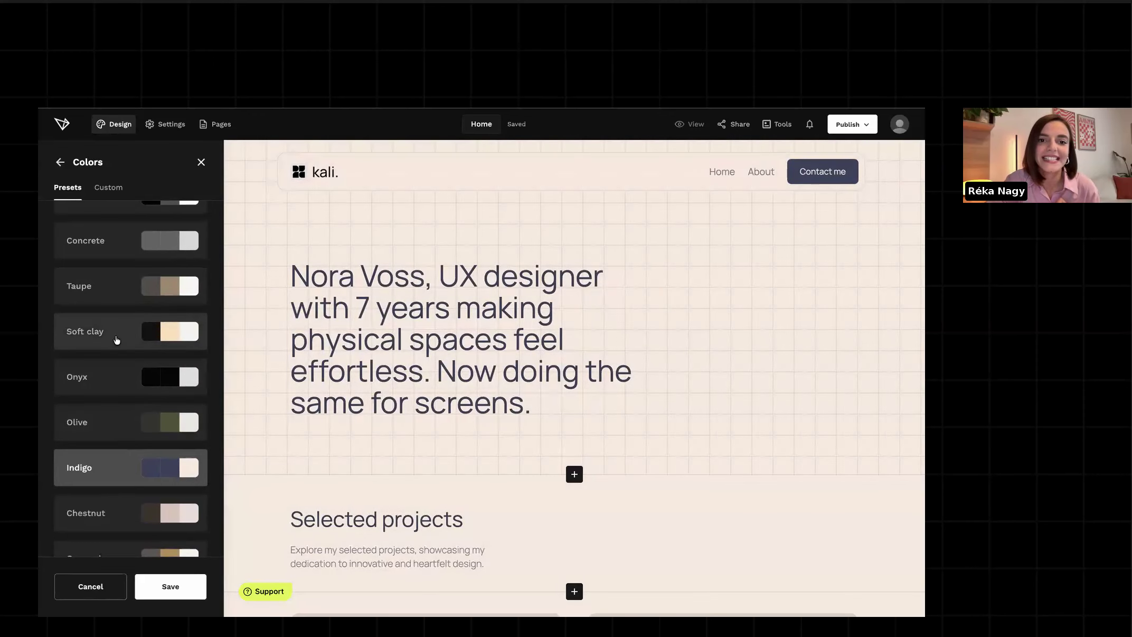
click(117, 339)
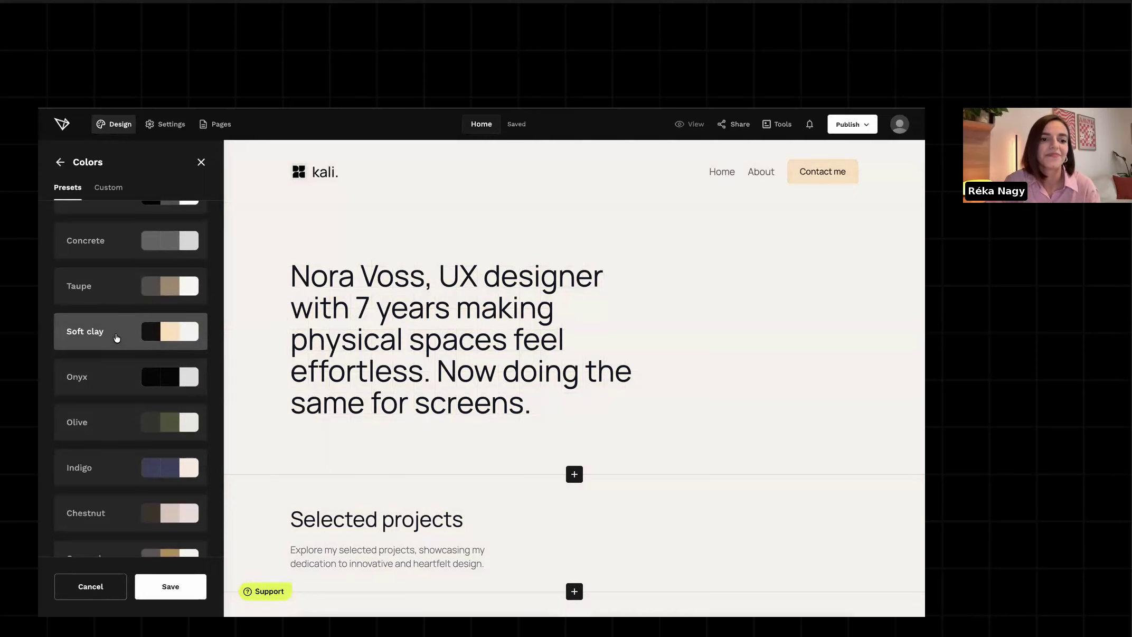
Try the Olive and Indigo presets while checking how the selected projects section looks in each.
scroll(119, 338, down, 1)
scroll(287, 325, down, 5)
scroll(289, 327, down, 2)
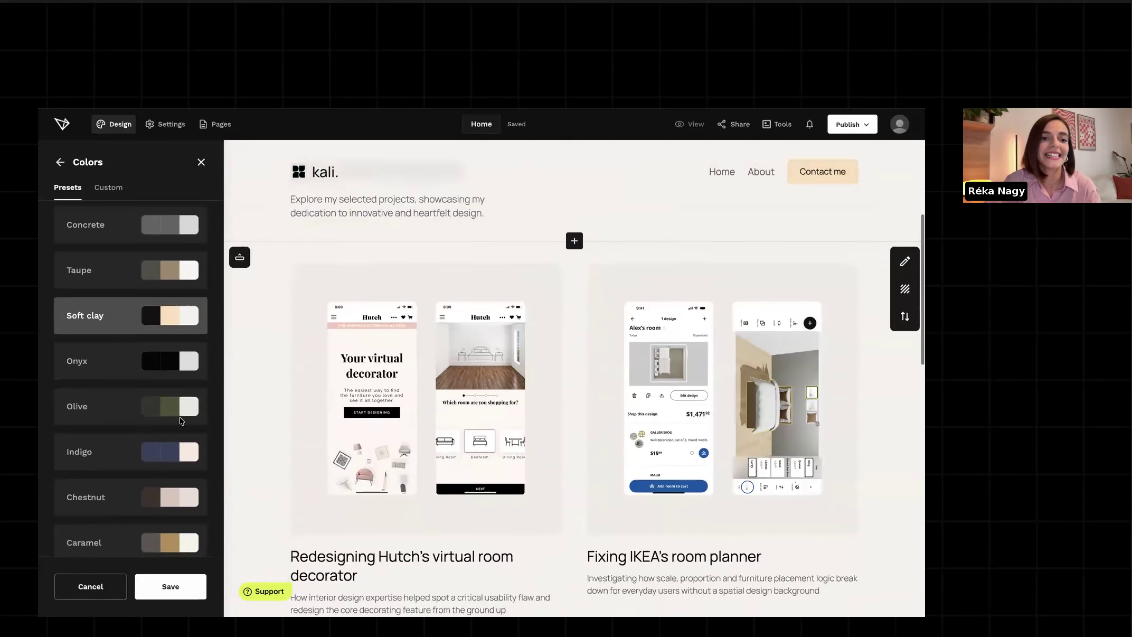
scroll(132, 376, down, 2)
click(132, 375)
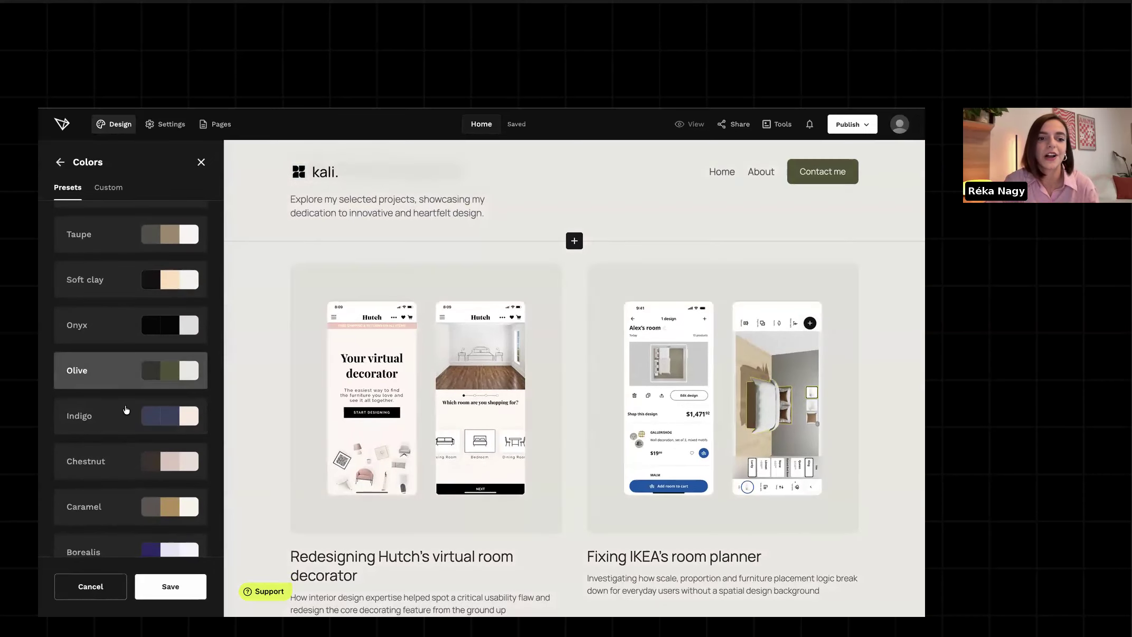
click(126, 411)
scroll(235, 391, down, 5)
scroll(236, 392, down, 12)
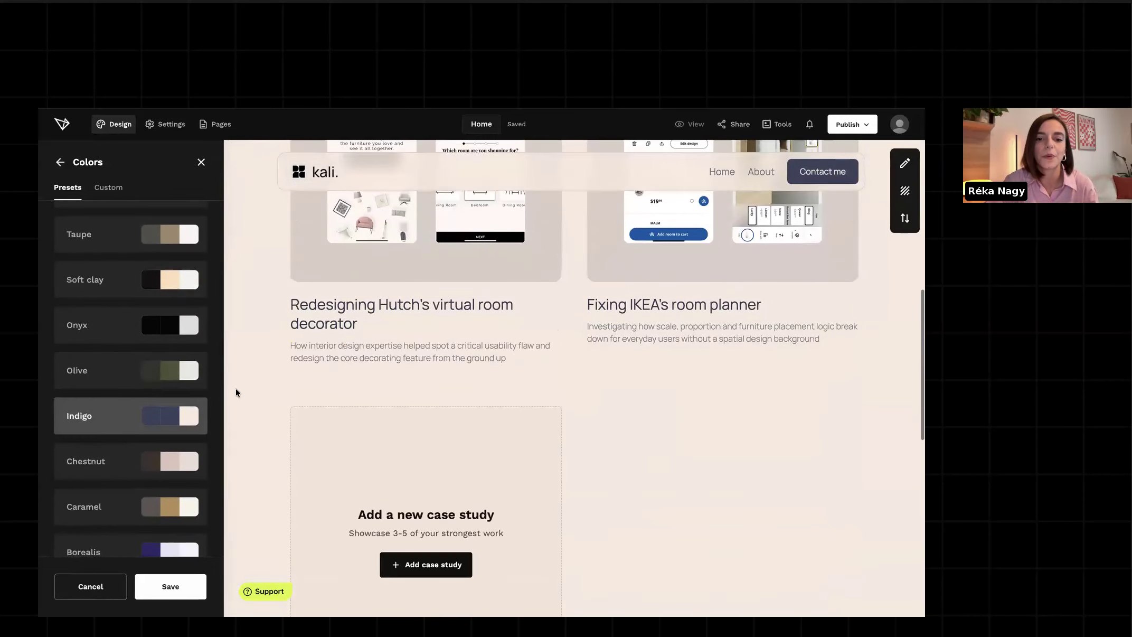
scroll(235, 392, up, 7)
scroll(235, 393, up, 10)
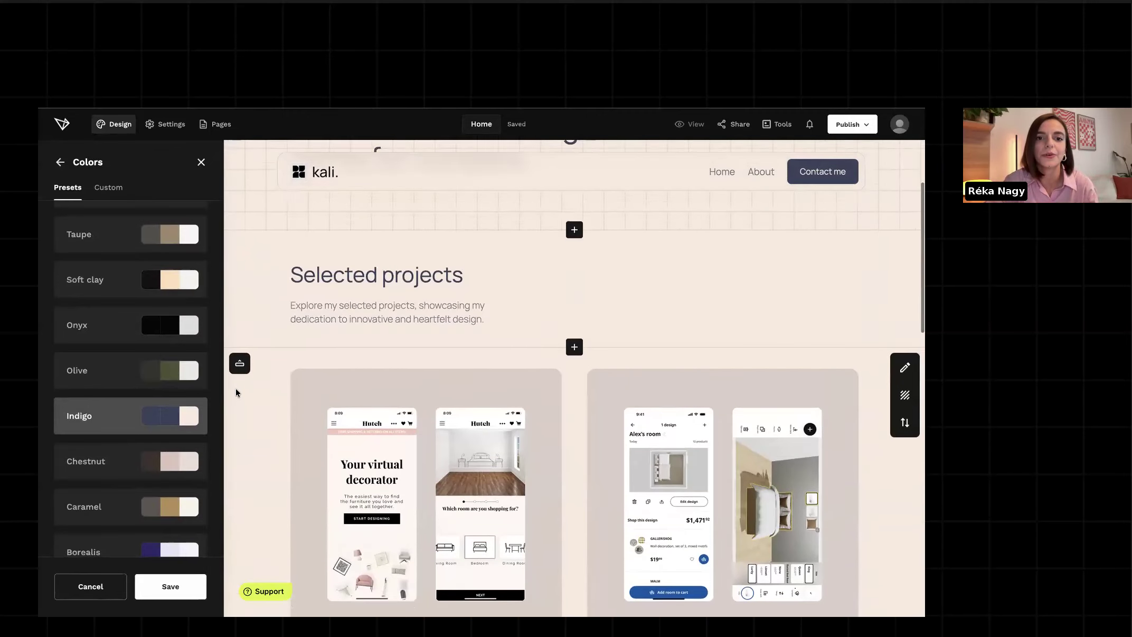
scroll(235, 392, down, 1)
Try the dark presets Electric mint, Abyss, Obsidian and Purple haze on the home page.
scroll(153, 476, down, 10)
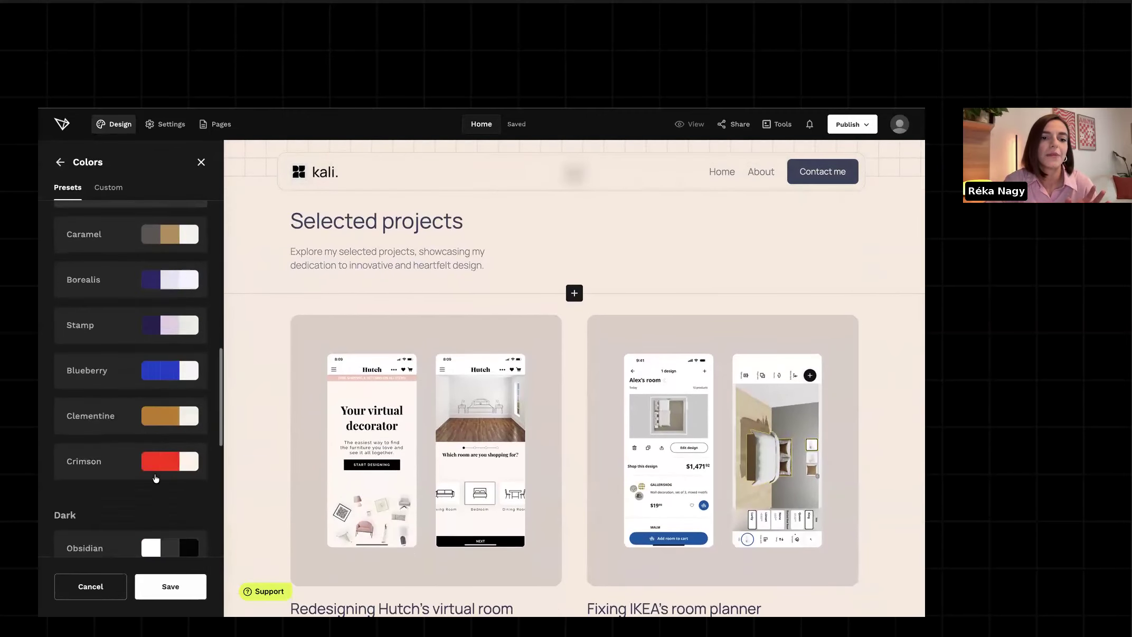
scroll(150, 465, up, 1)
click(145, 455)
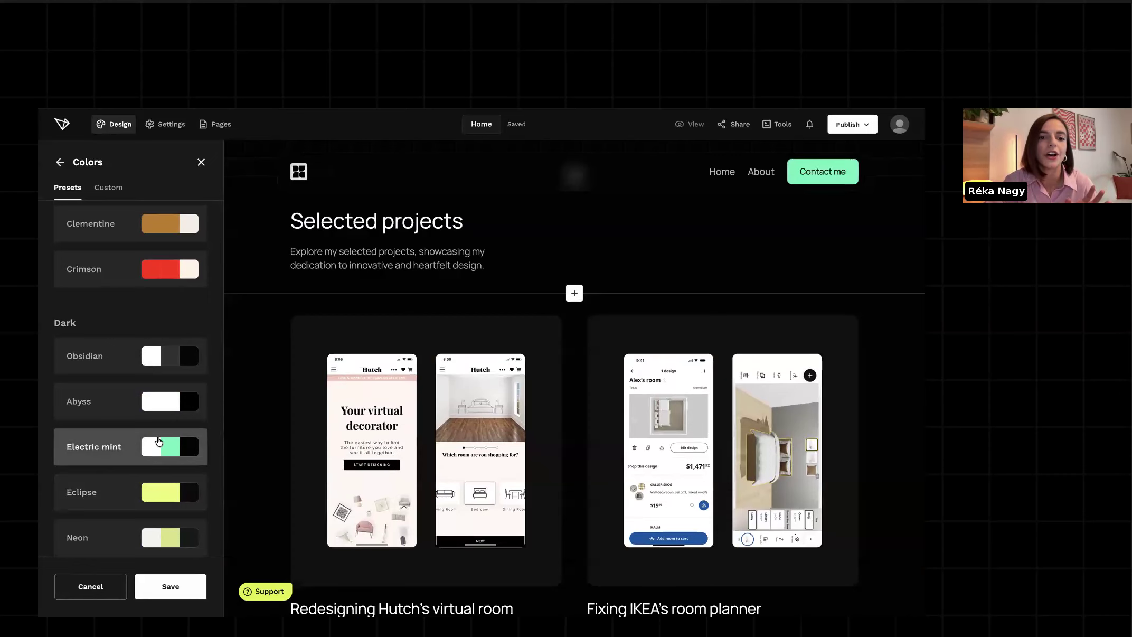
scroll(263, 429, down, 1)
click(117, 400)
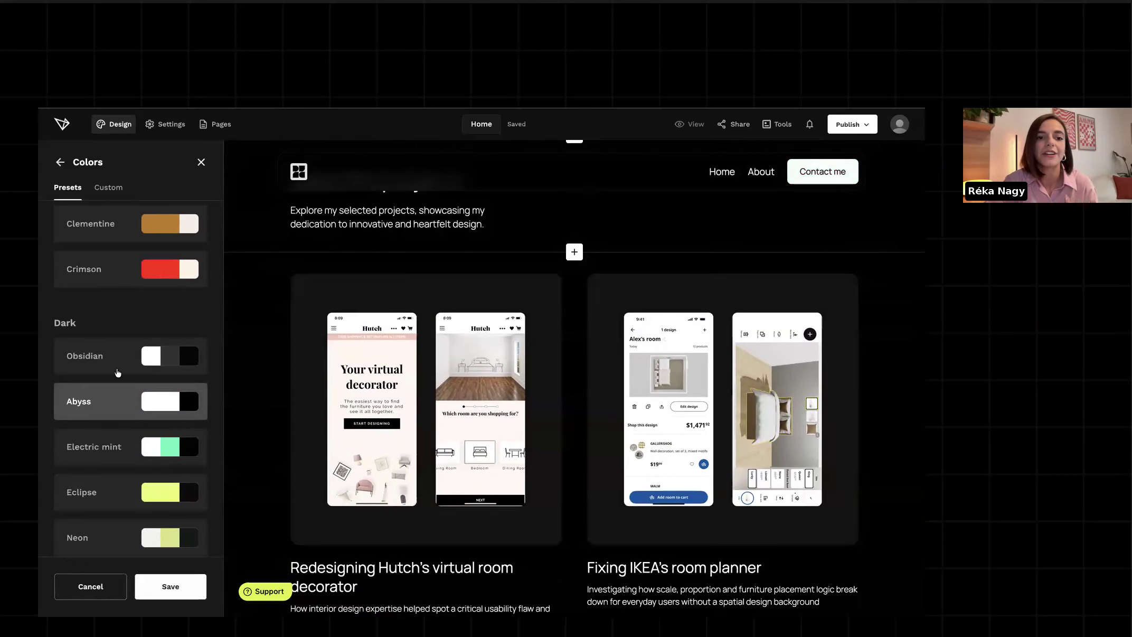
click(117, 363)
scroll(123, 417, down, 4)
click(128, 473)
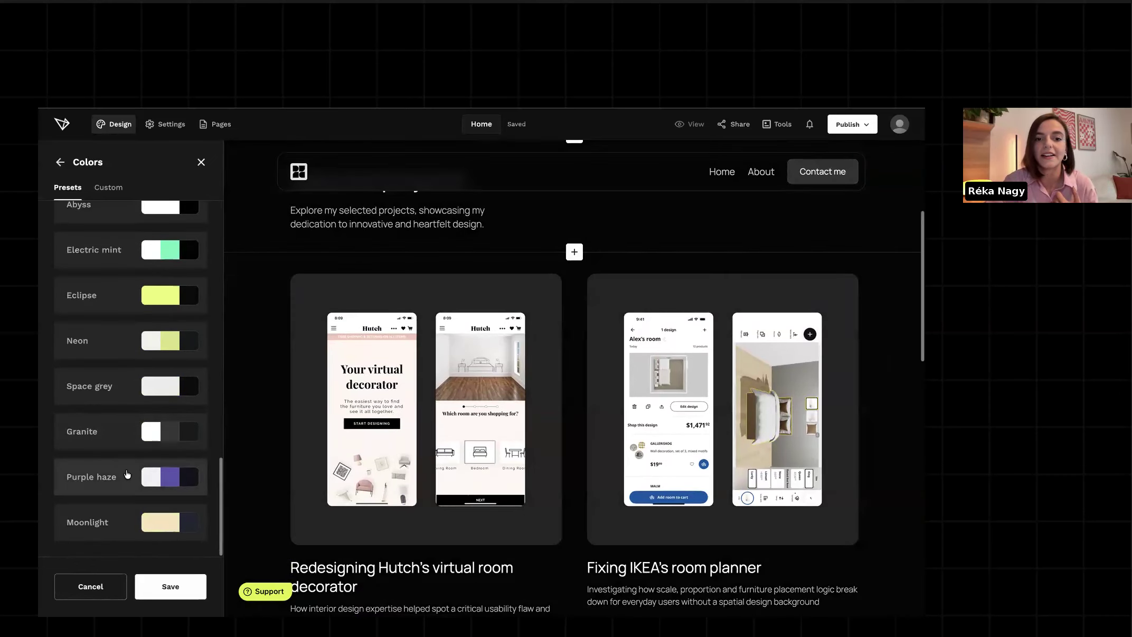
scroll(213, 392, up, 5)
scroll(214, 390, up, 1)
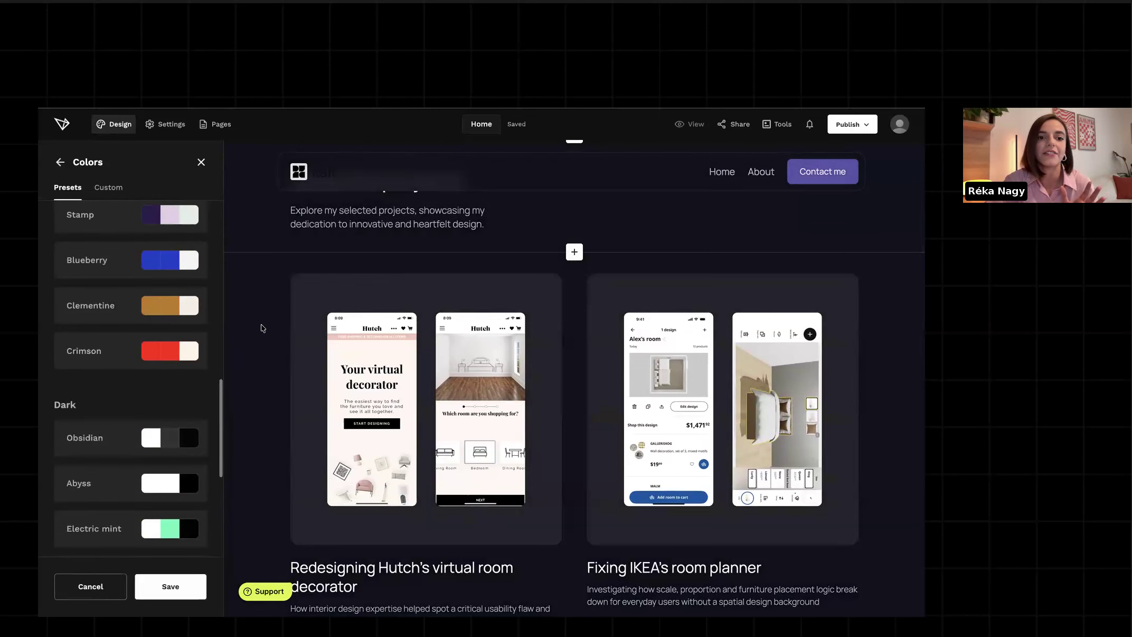
scroll(260, 323, up, 8)
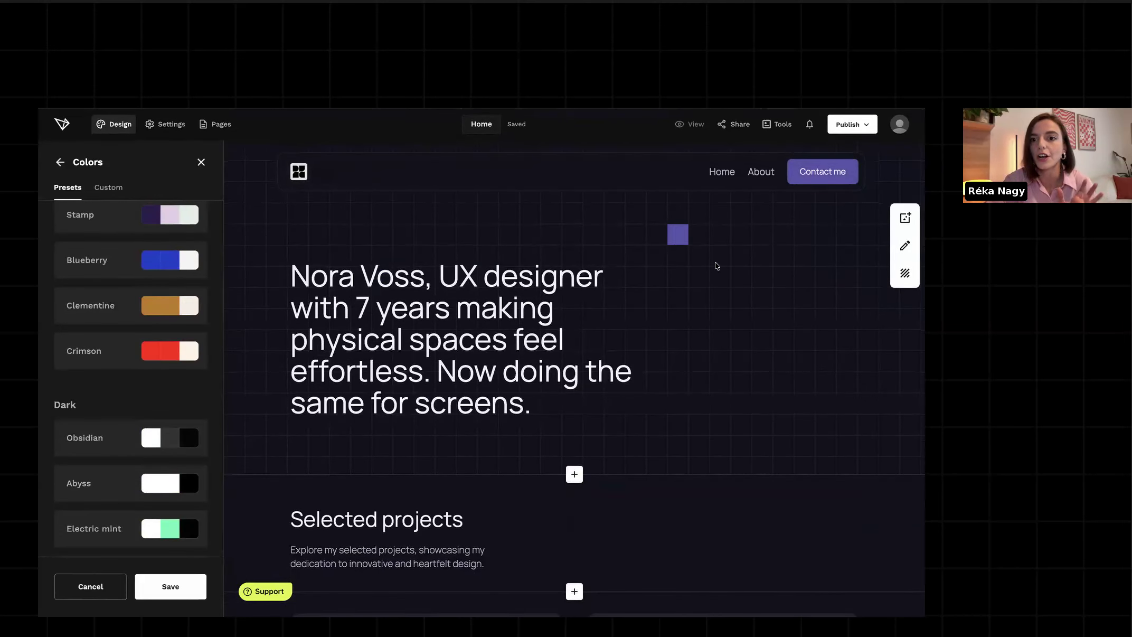
Apply the light Soft clay color preset and check it along the home page.
scroll(115, 355, up, 8)
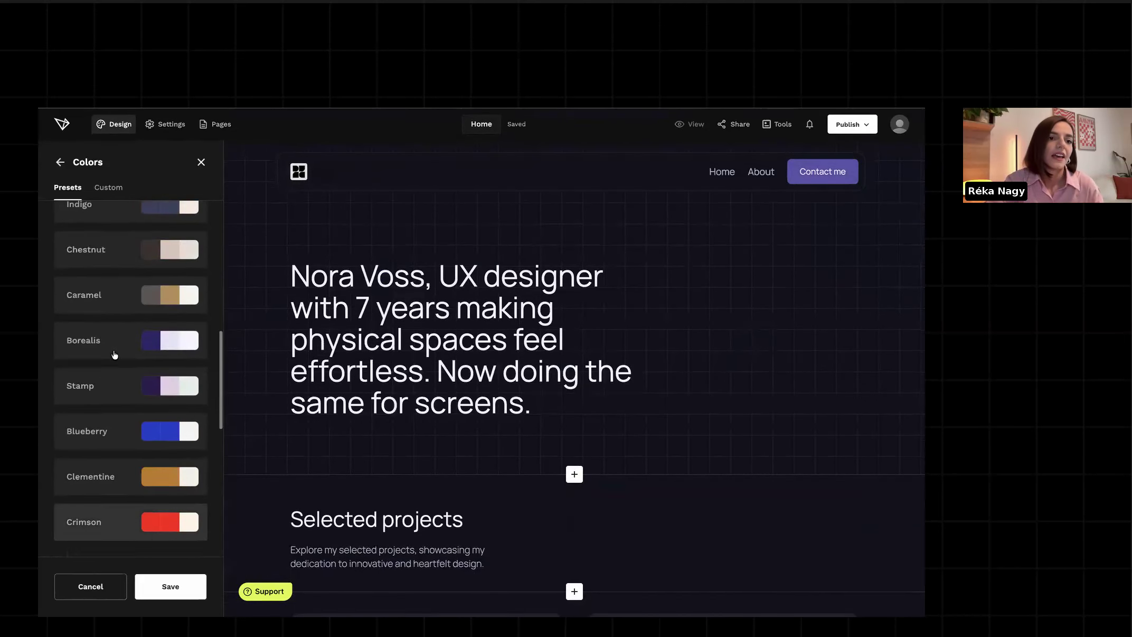
click(121, 299)
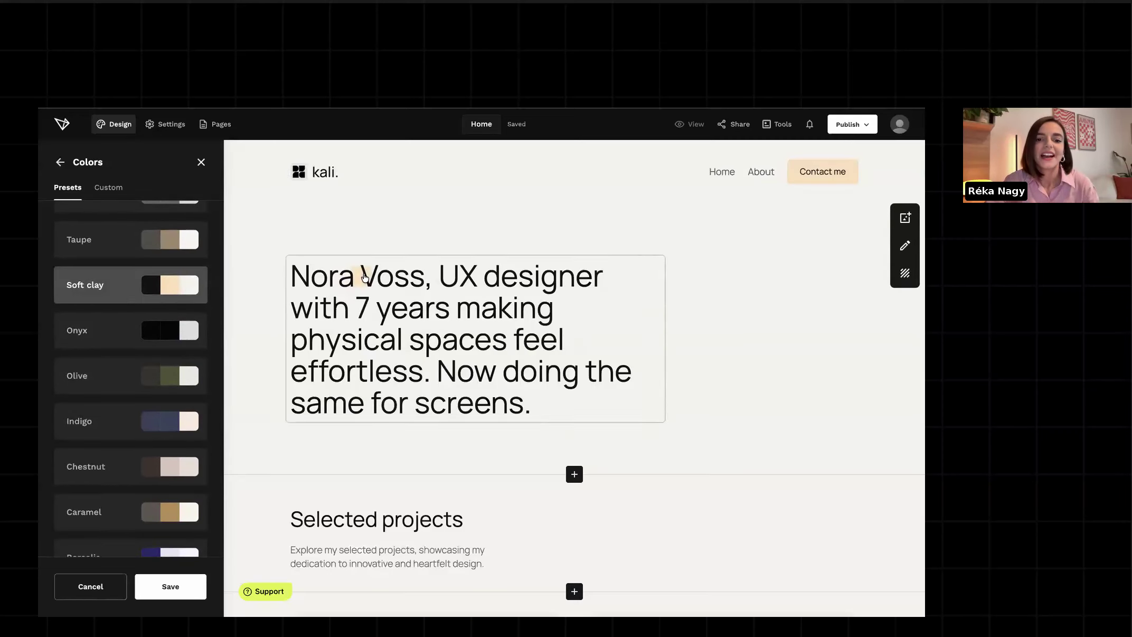
scroll(364, 275, down, 8)
scroll(364, 277, up, 8)
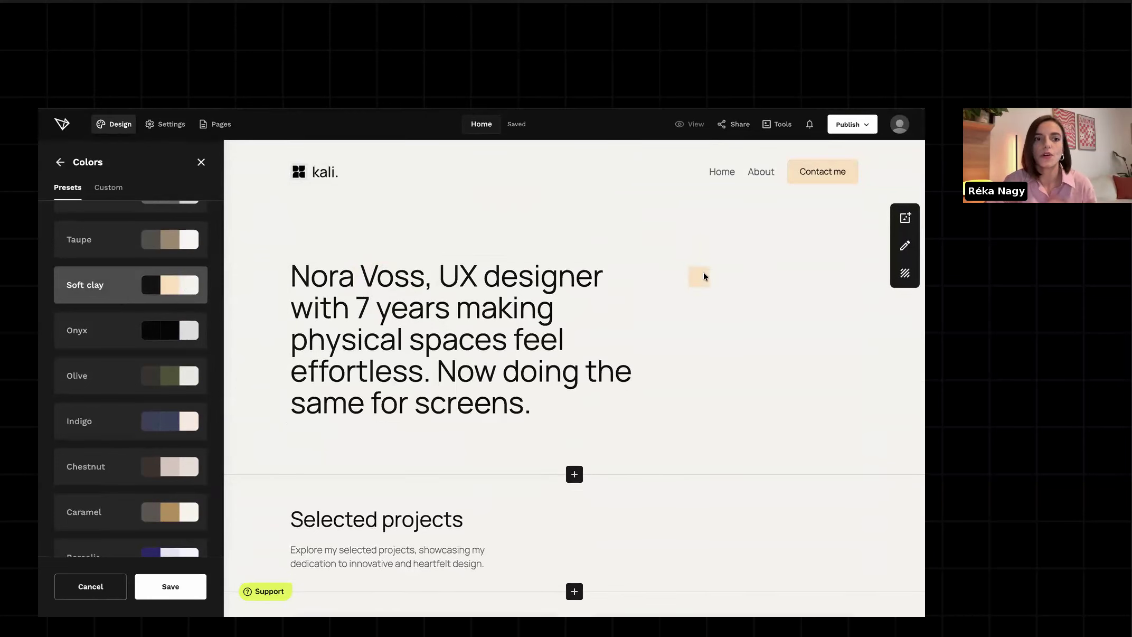
Change the button fill color in the custom color palette to light purple #E1BAFF and save the palette.
click(109, 190)
click(130, 262)
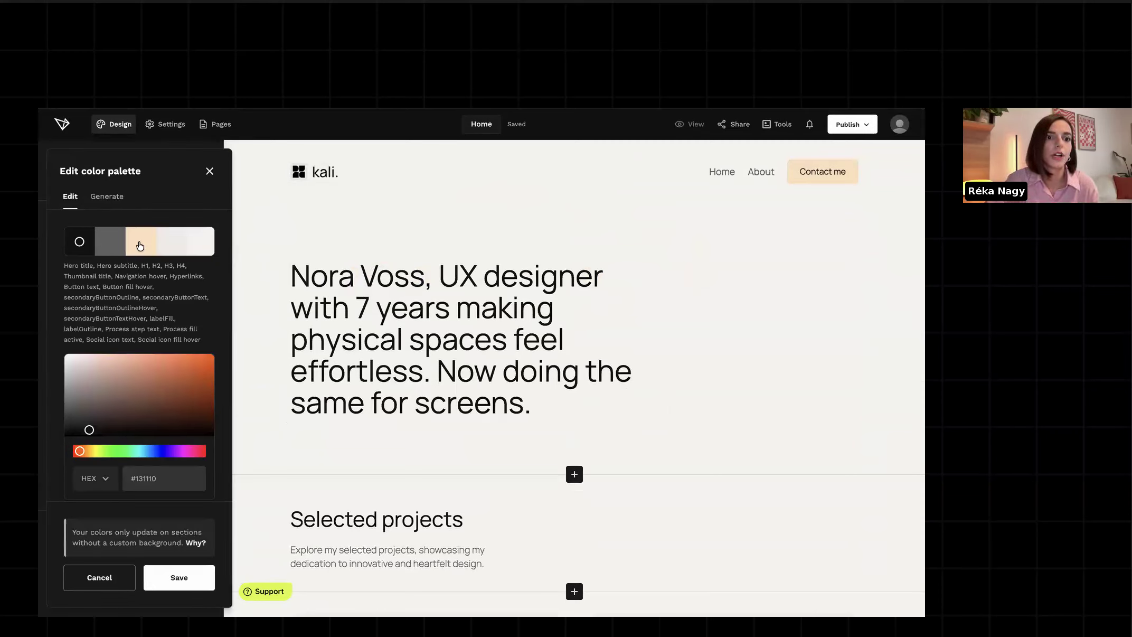
click(139, 246)
click(175, 399)
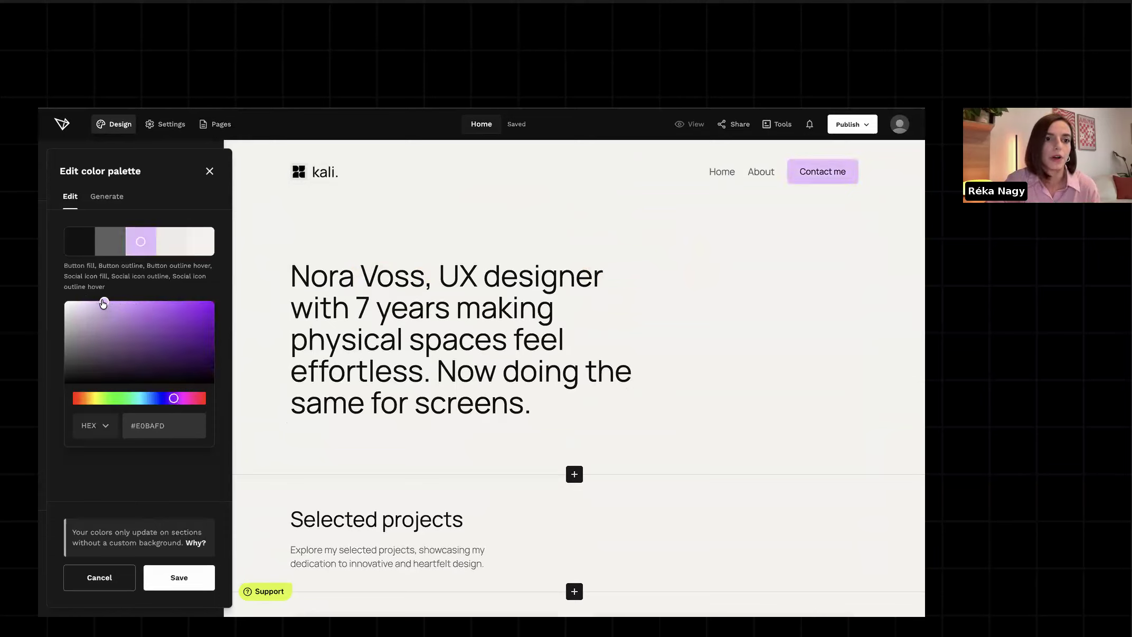
drag(104, 303, 105, 301)
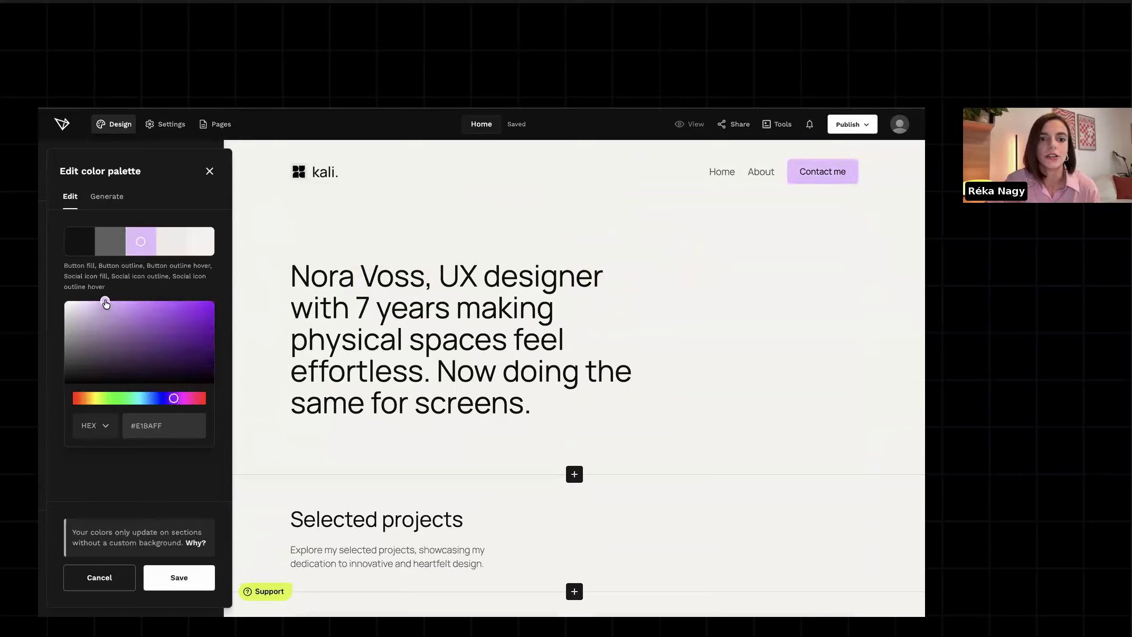
click(178, 576)
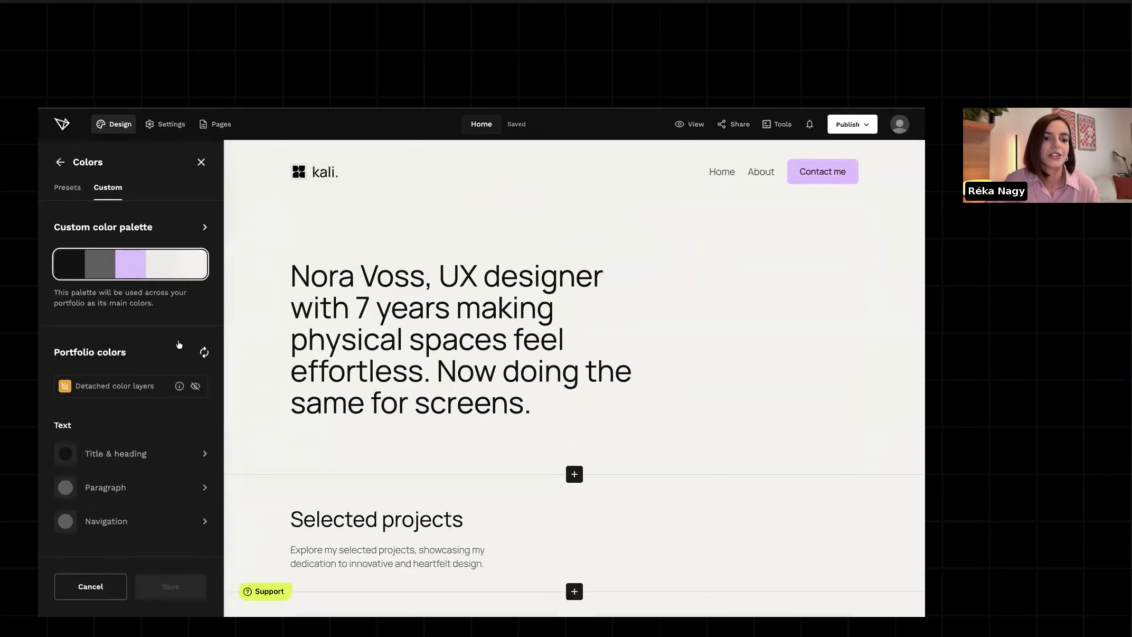
Leave the color settings and open the font presets of the portfolio design.
click(202, 163)
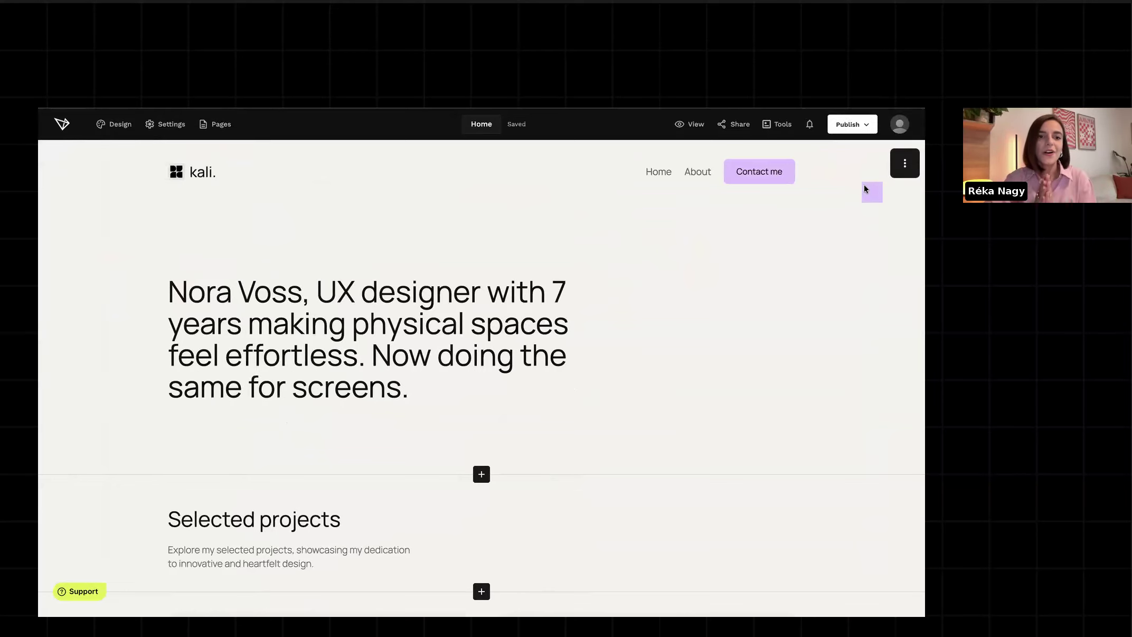
click(113, 123)
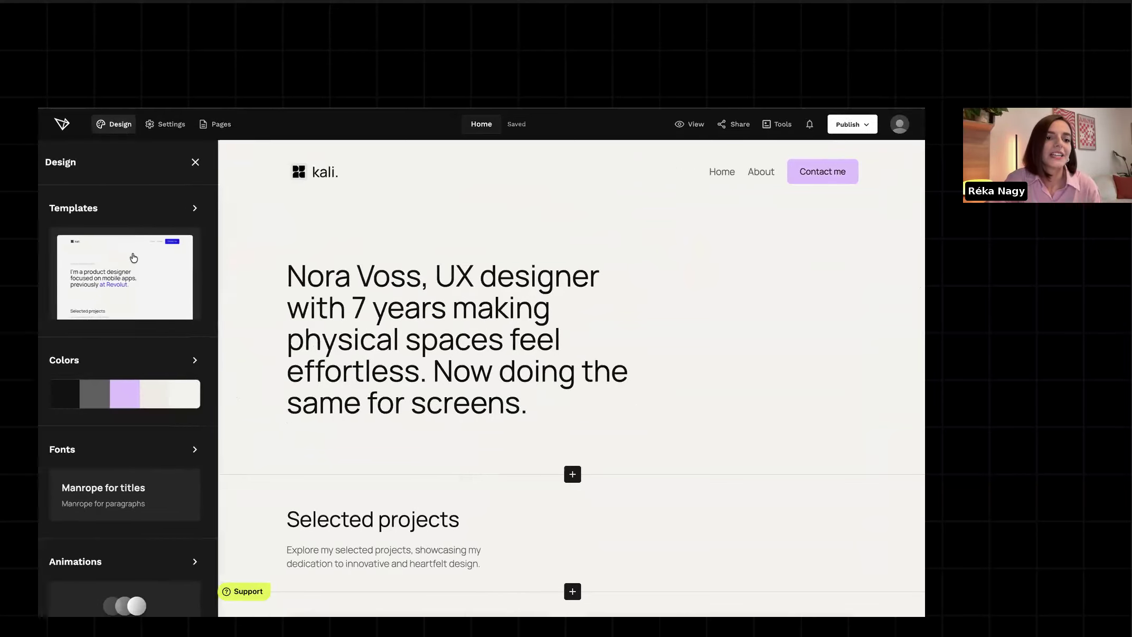
click(129, 457)
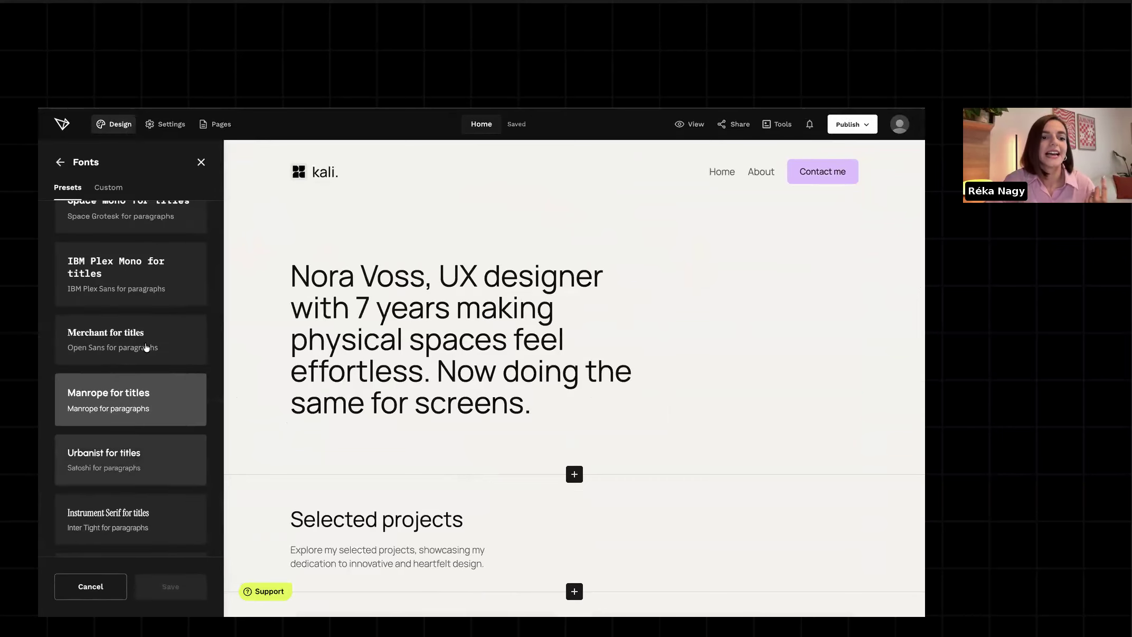
Try the Urbanist, Manrope and Merchant title font presets on the home page.
scroll(146, 347, down, 2)
scroll(147, 343, up, 3)
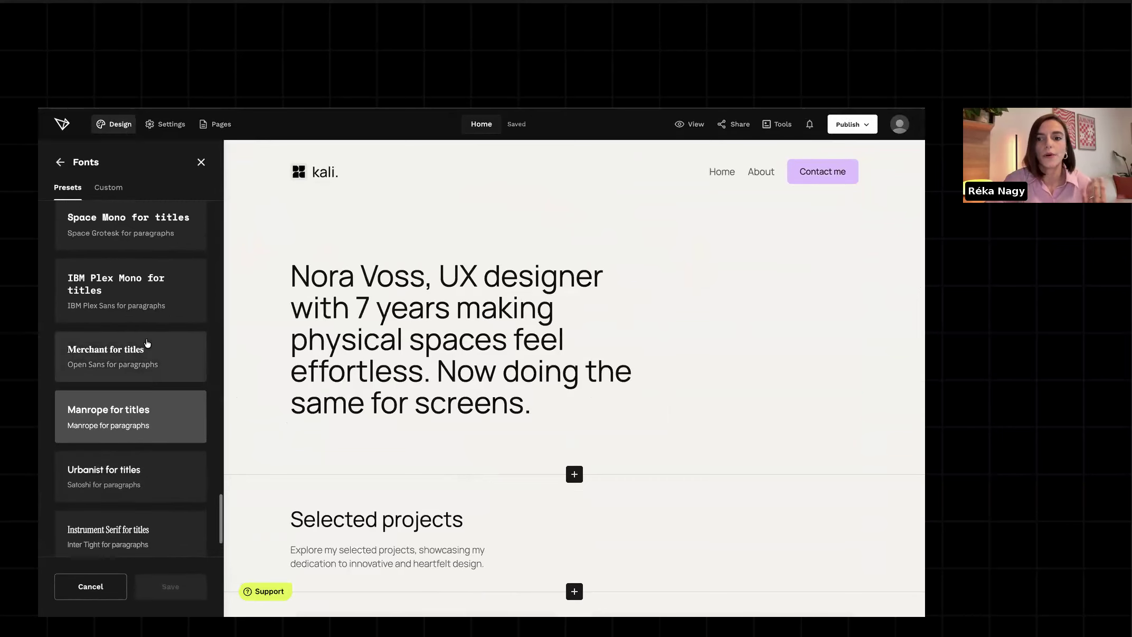
scroll(147, 343, up, 1)
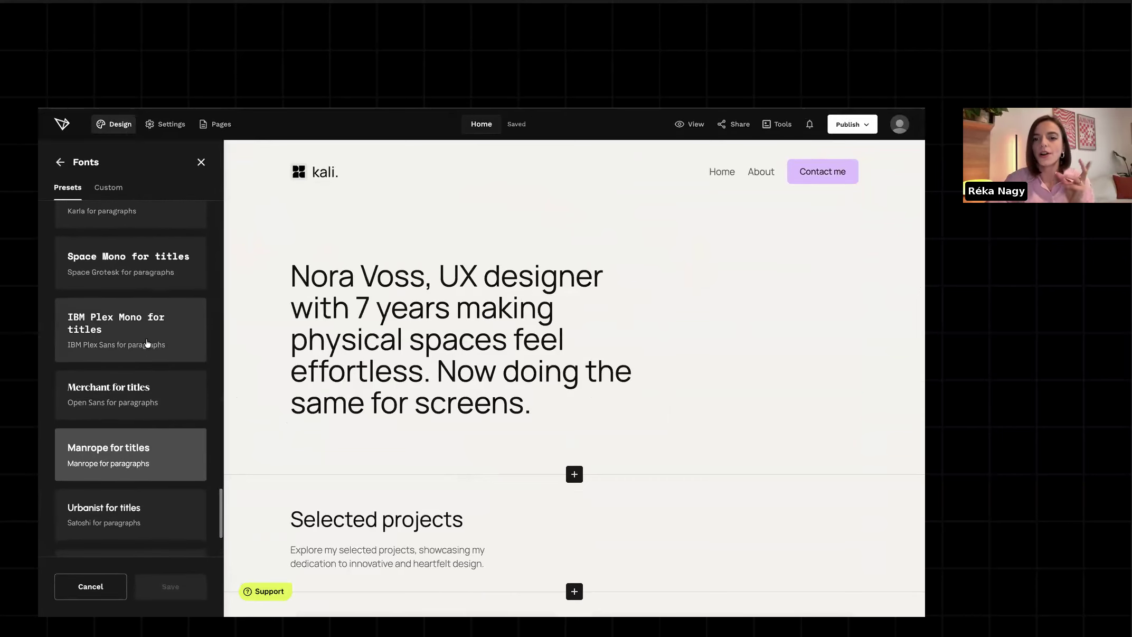
scroll(147, 402, down, 1)
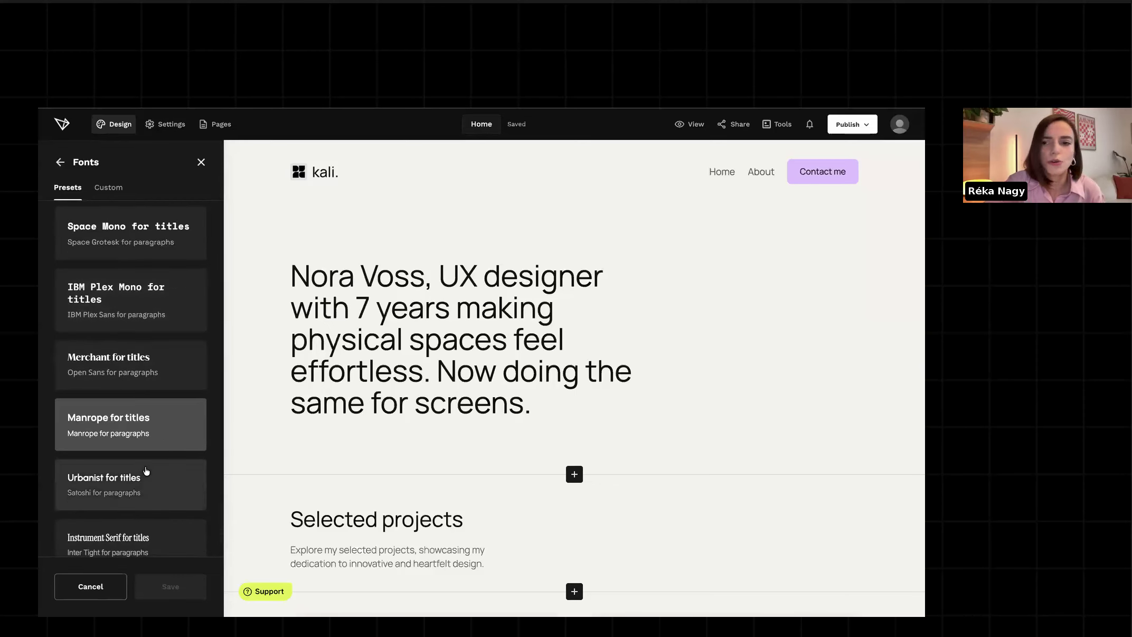
click(146, 470)
click(150, 419)
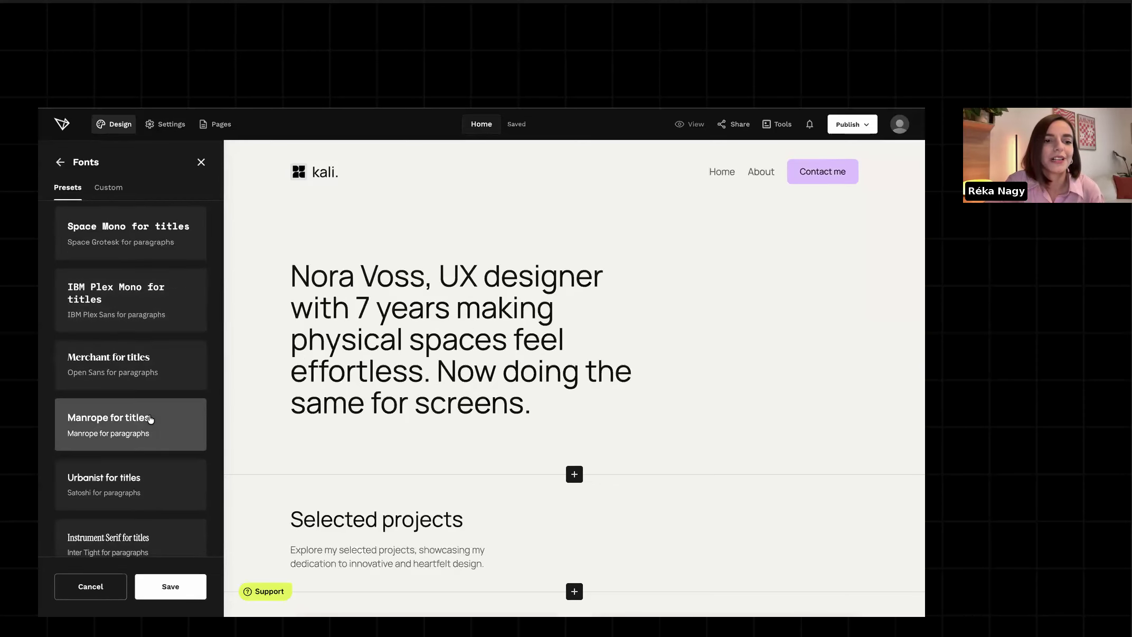
scroll(150, 419, down, 1)
scroll(150, 419, down, 1)
scroll(152, 421, up, 1)
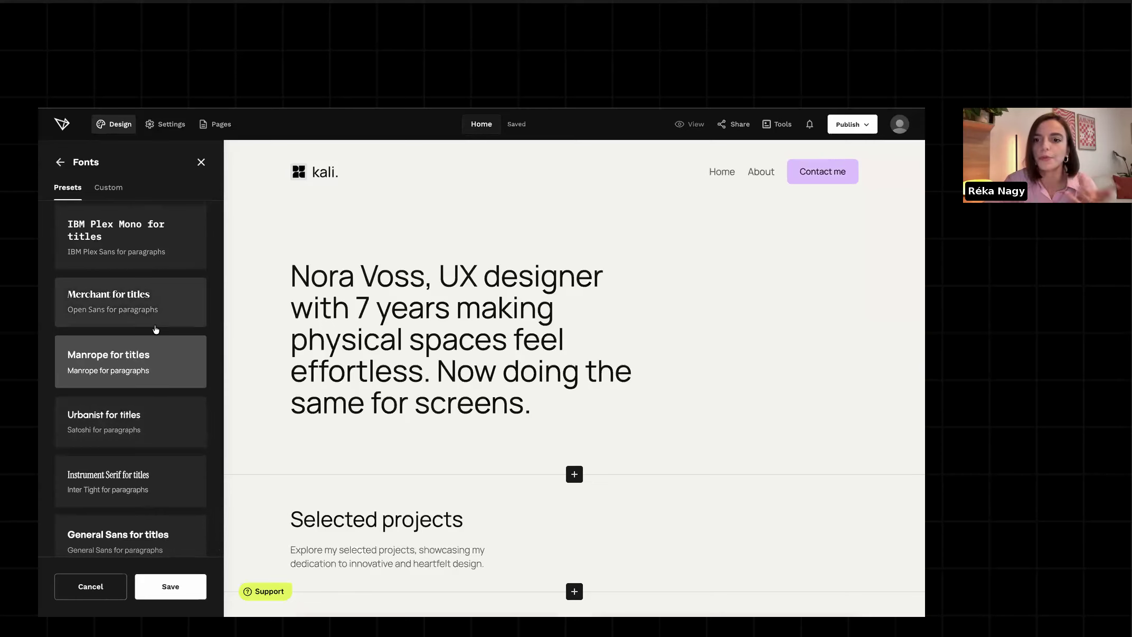
scroll(155, 328, up, 1)
click(154, 326)
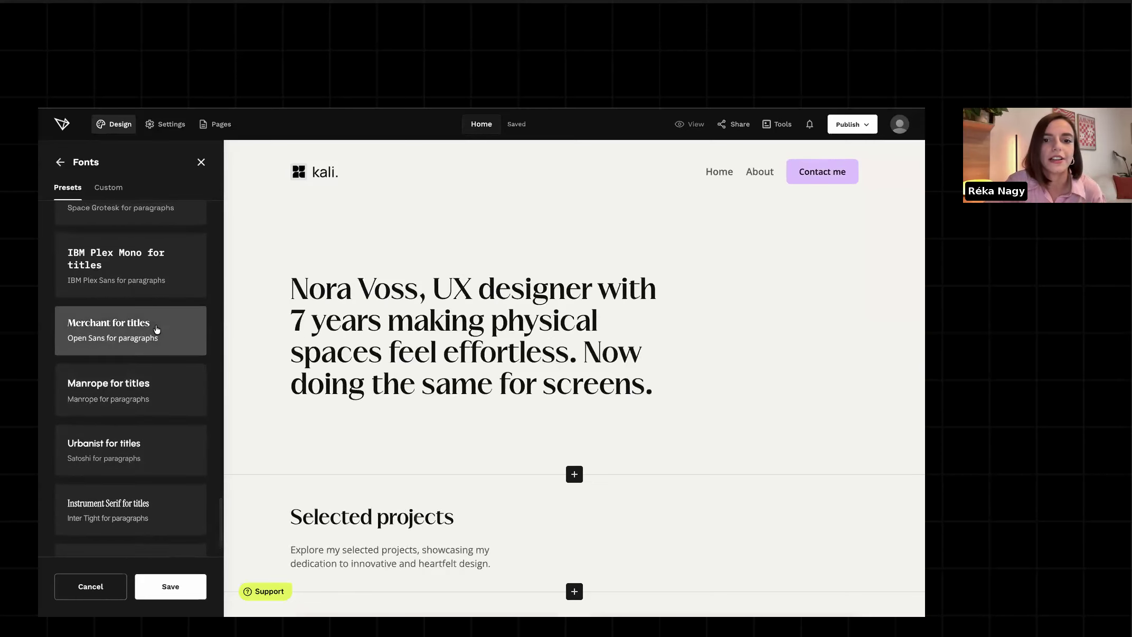
Try the Space Mono, Bricolage Grotesque, Caprasimo and General Sans with Gambetta font presets on the home page.
scroll(153, 376, down, 2)
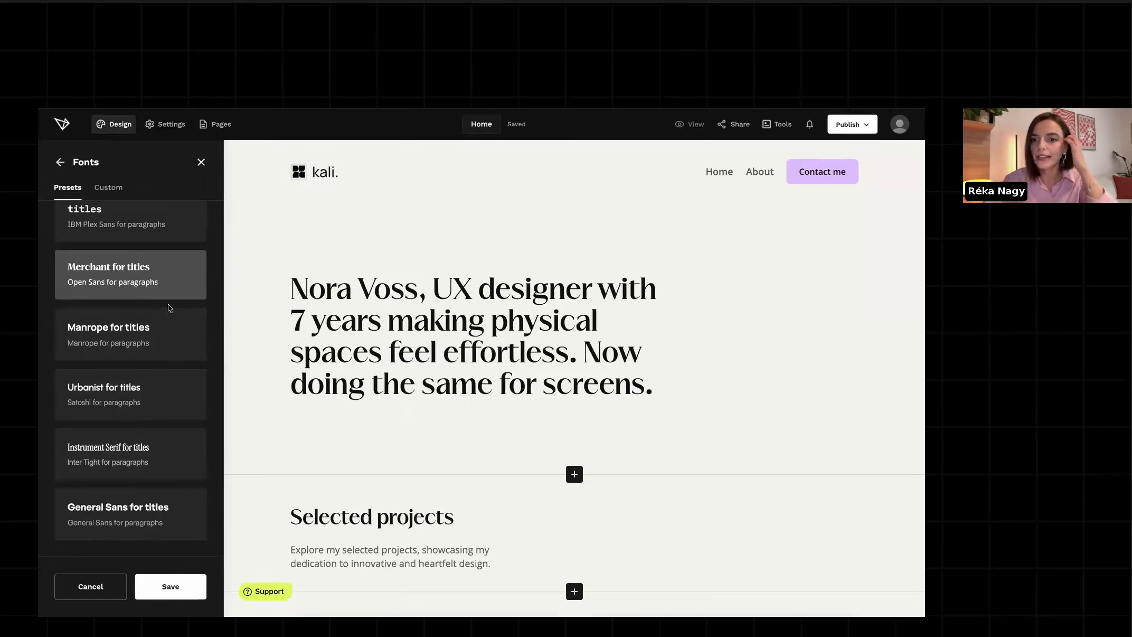
scroll(169, 307, up, 5)
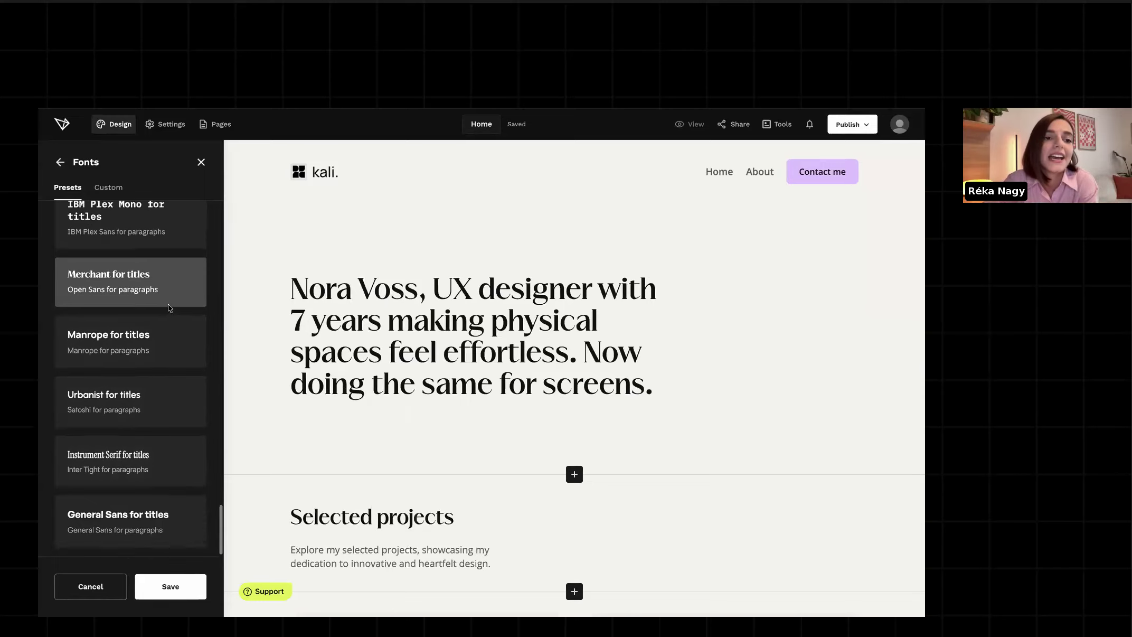
click(169, 291)
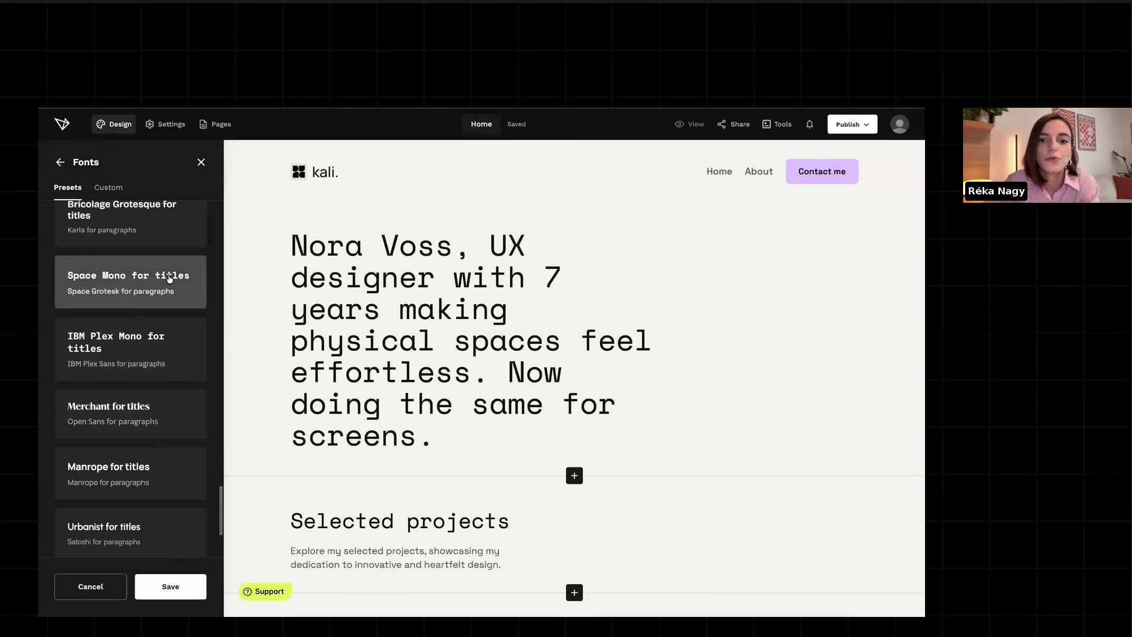
scroll(169, 264, up, 2)
click(169, 260)
scroll(169, 260, up, 2)
scroll(169, 261, up, 2)
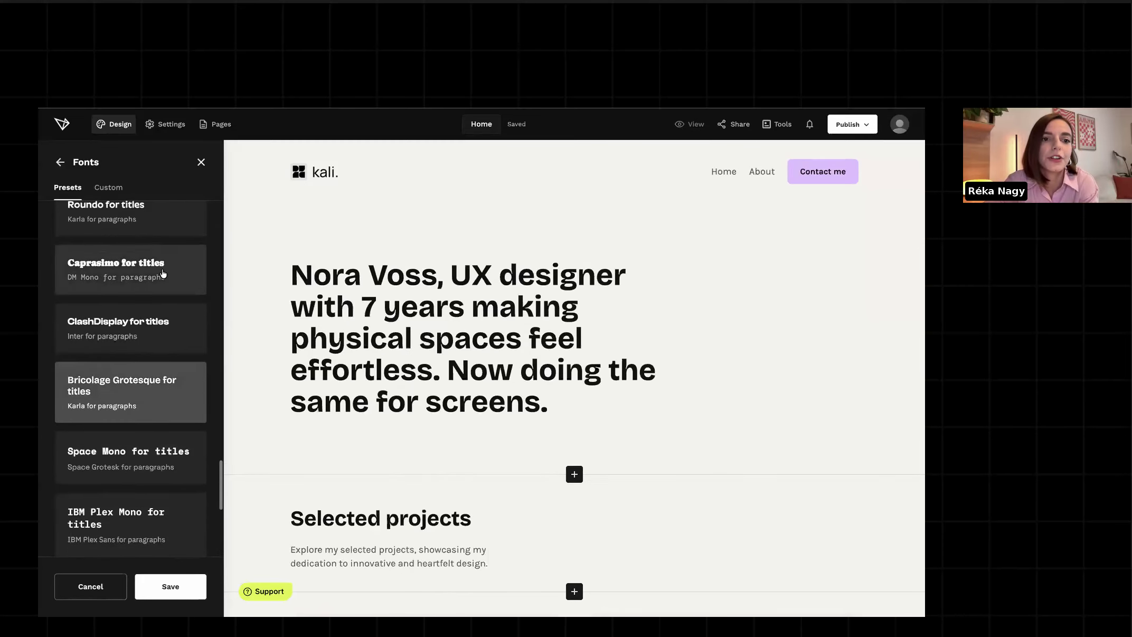
click(164, 275)
scroll(164, 274, up, 5)
click(163, 298)
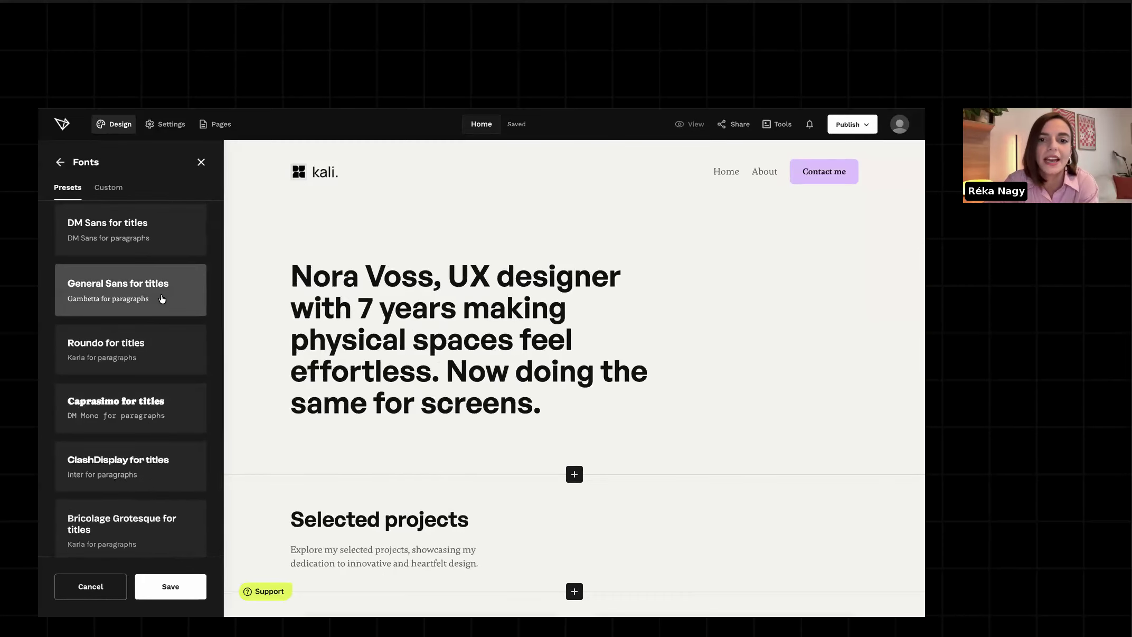
Apply the font preset with Instrument Serif for titles and Inter Tight for paragraphs.
scroll(162, 299, down, 7)
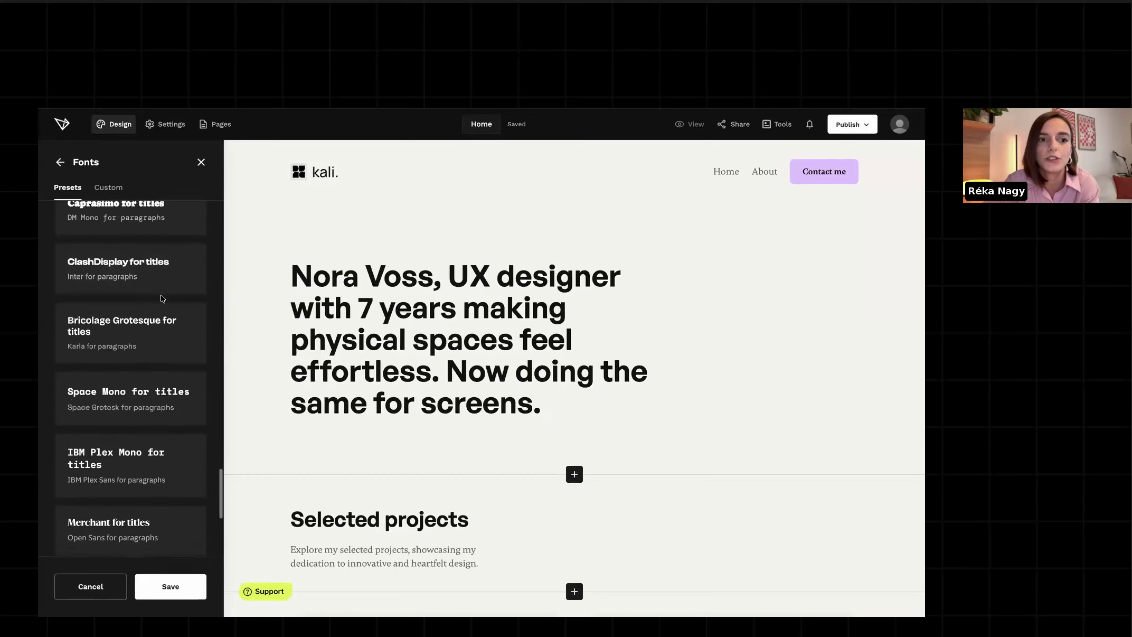
scroll(162, 299, down, 1)
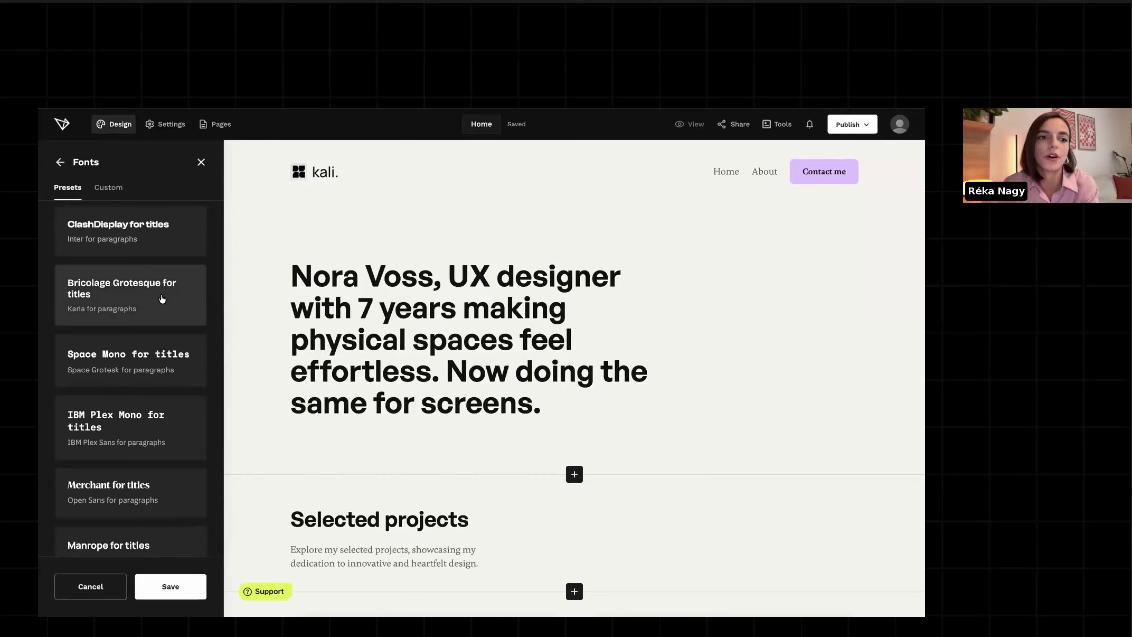
scroll(163, 299, down, 5)
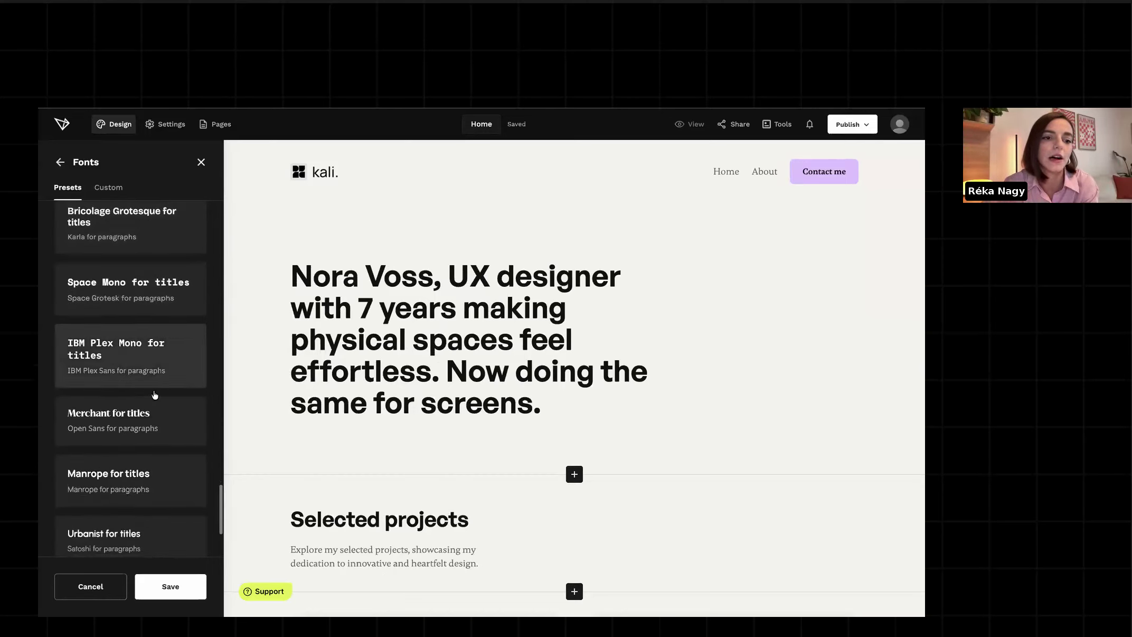
scroll(155, 397, down, 3)
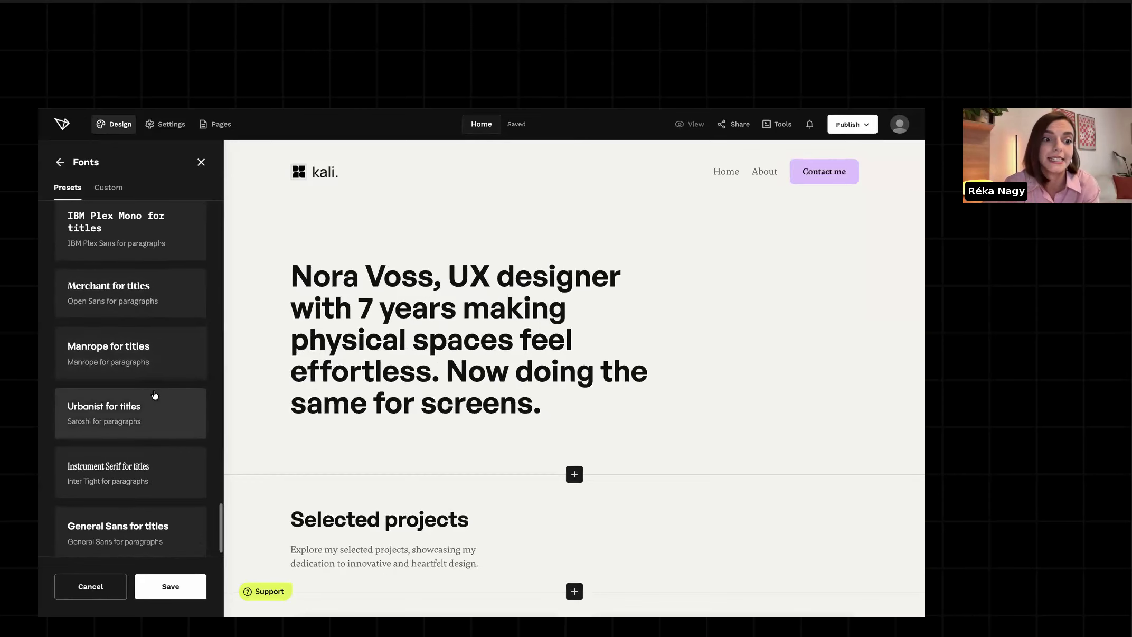
click(143, 486)
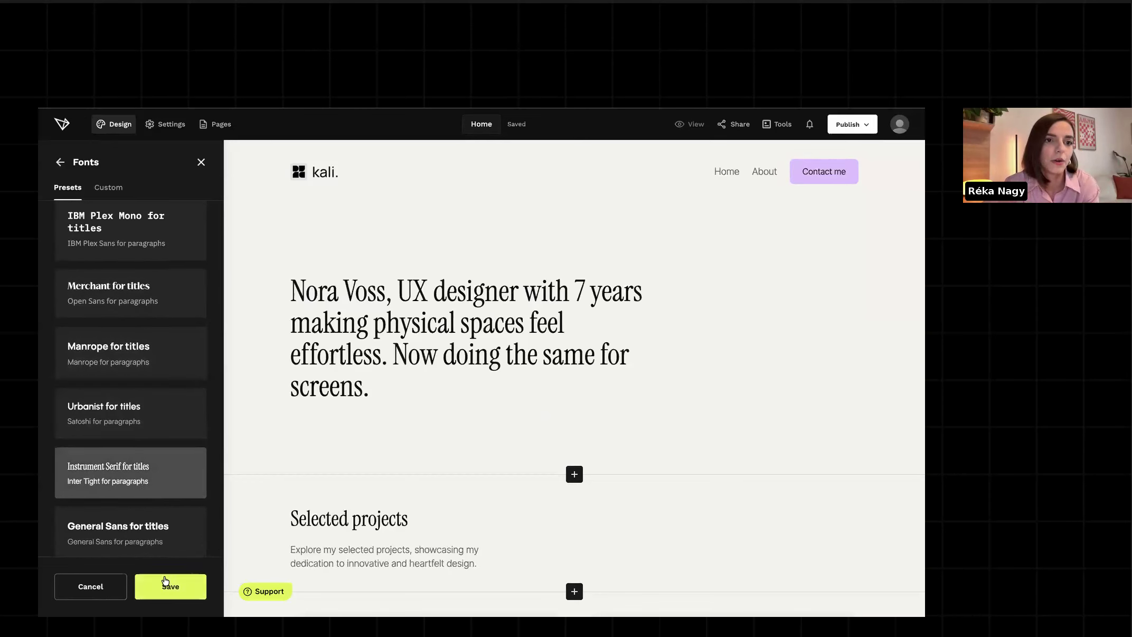
Review the custom font settings for headings, paragraphs and navigation, then save the fonts and close the design settings.
click(109, 189)
scroll(132, 331, down, 1)
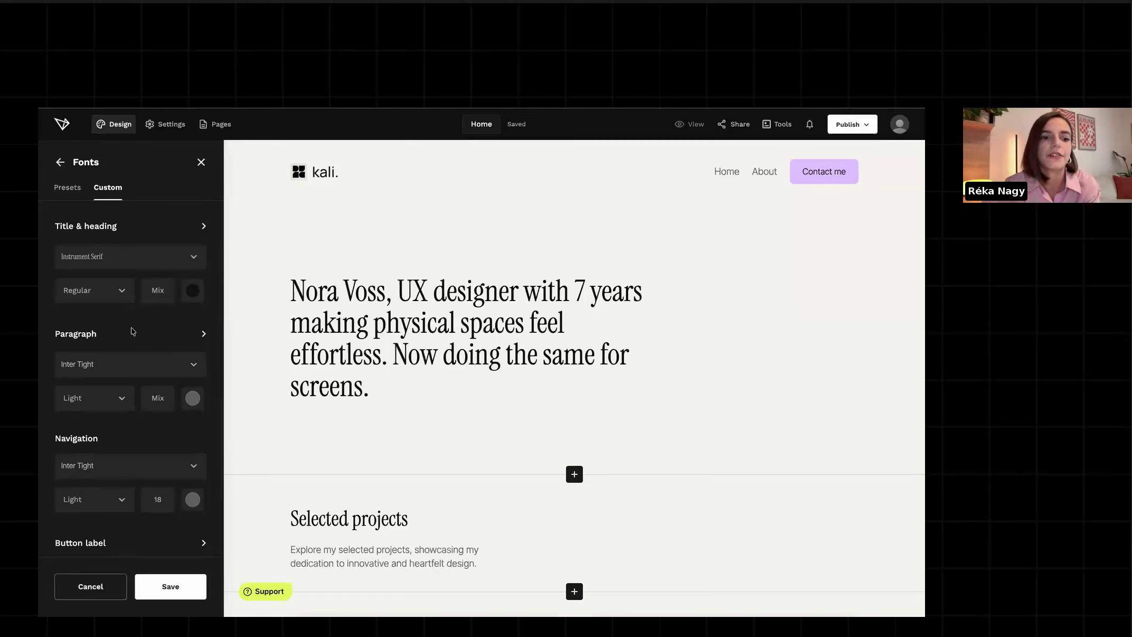
scroll(132, 331, down, 2)
scroll(132, 331, up, 3)
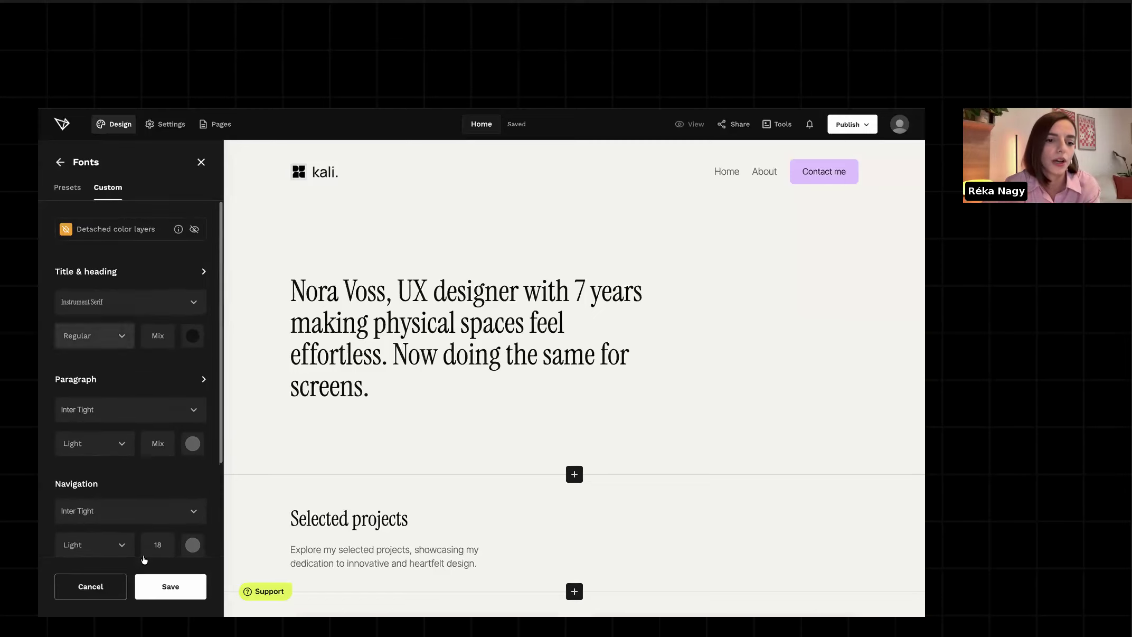
click(168, 586)
click(201, 161)
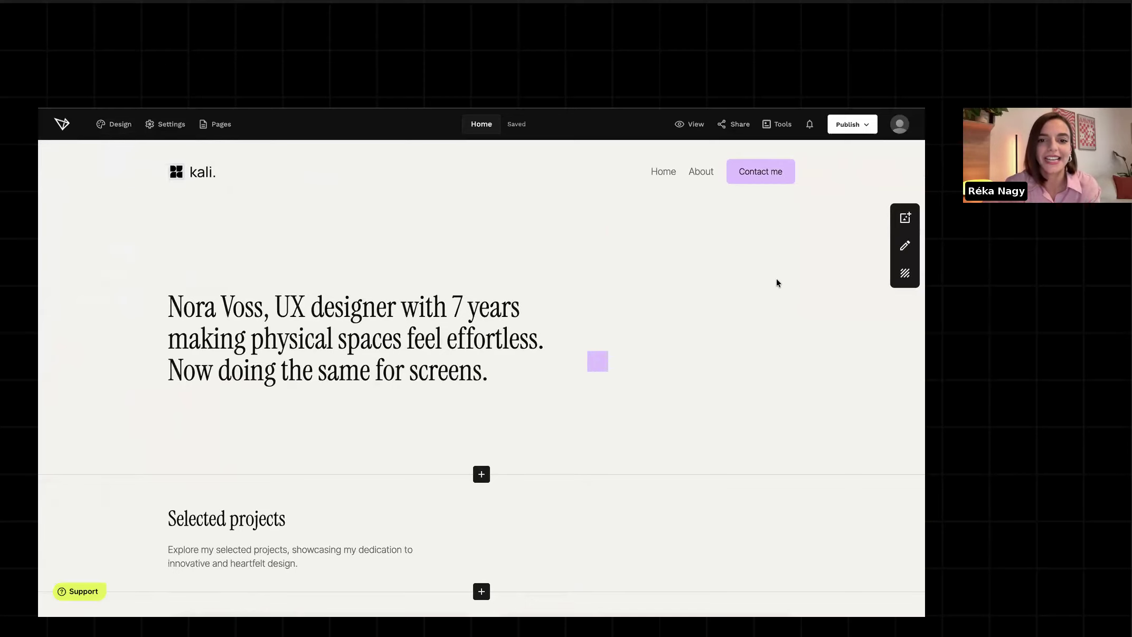
Set the framed navigation bar to a centered layout with pill corners and a filled frame.
mouse_move(912, 165)
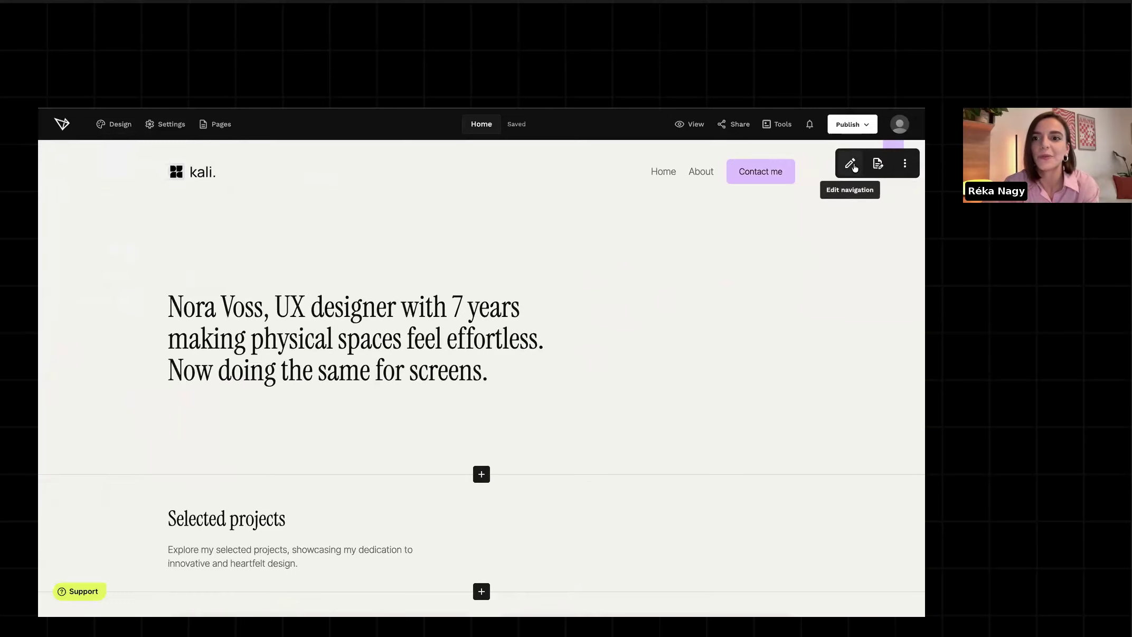
click(851, 164)
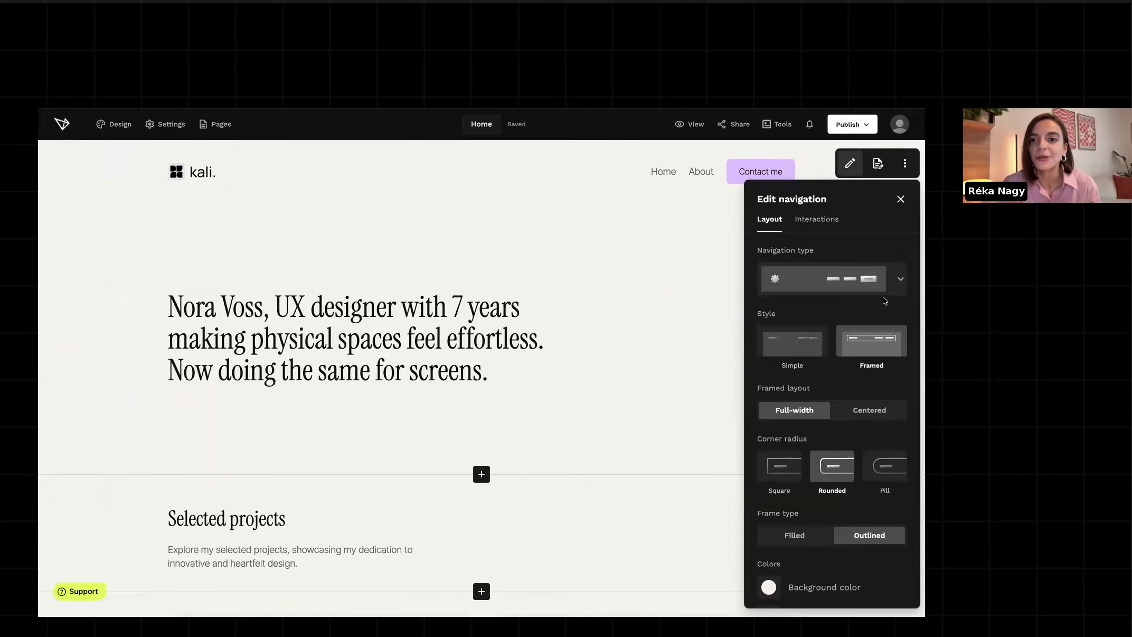
click(893, 282)
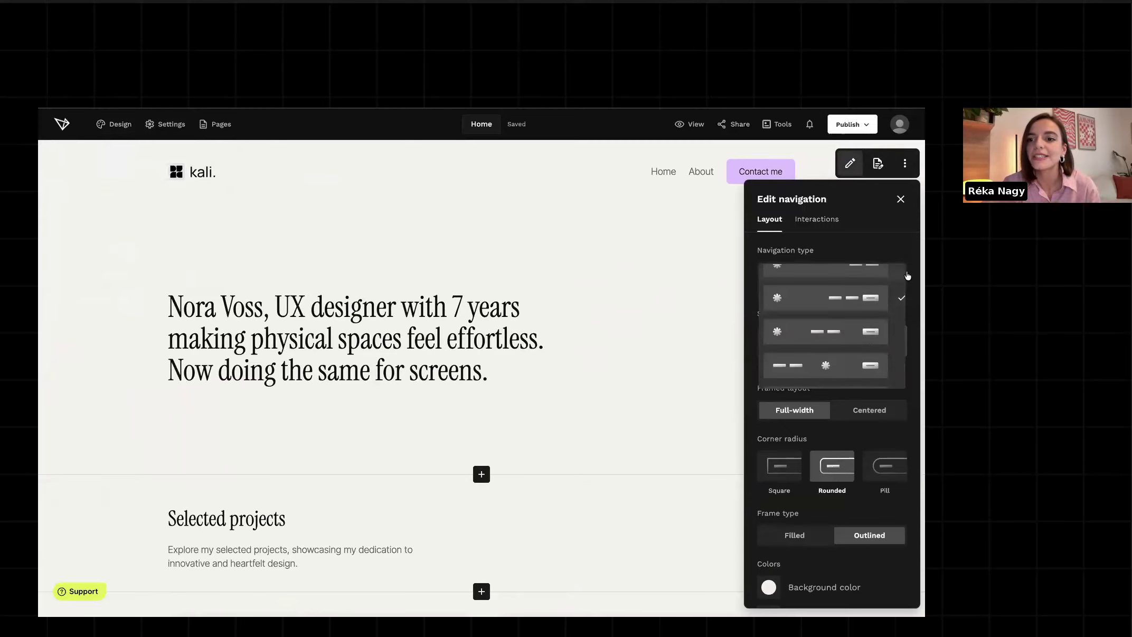
click(908, 264)
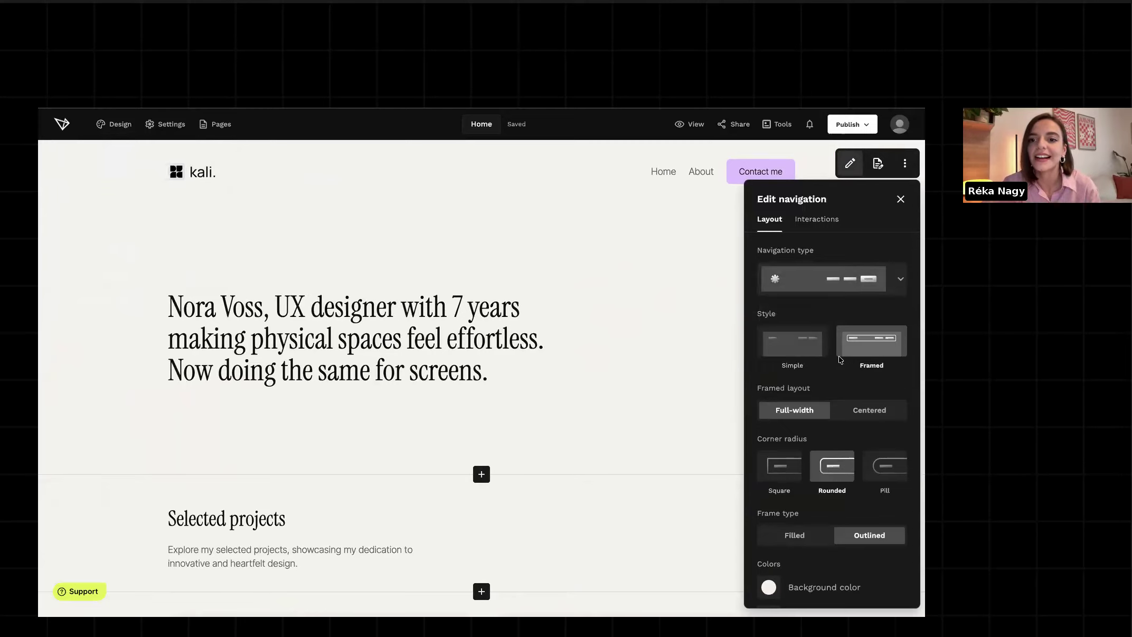
click(852, 413)
click(886, 467)
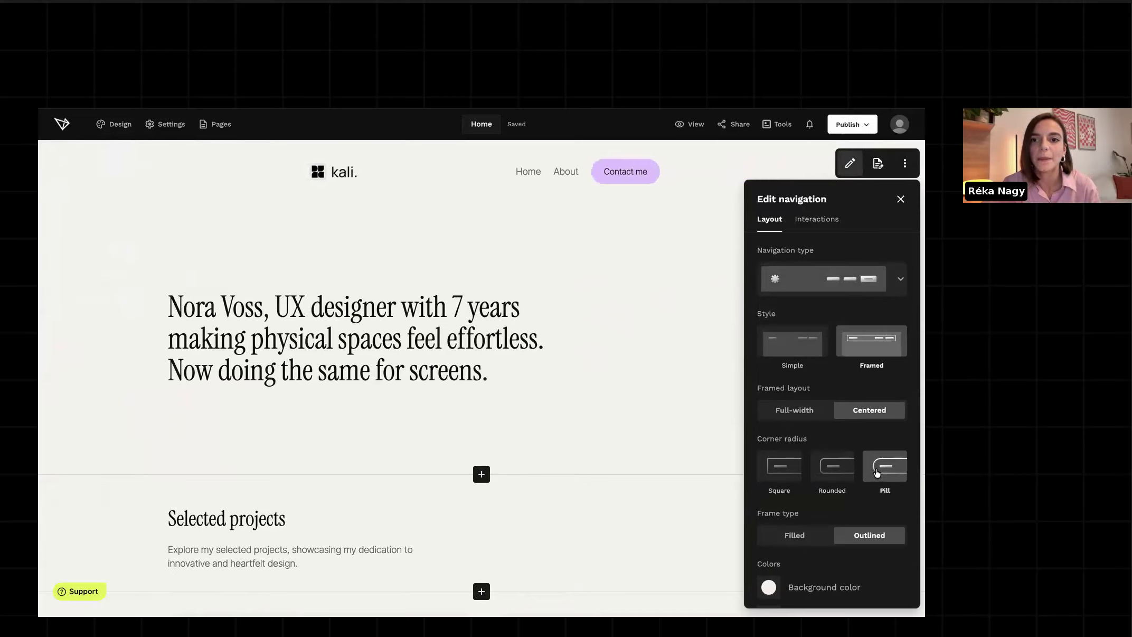
click(795, 535)
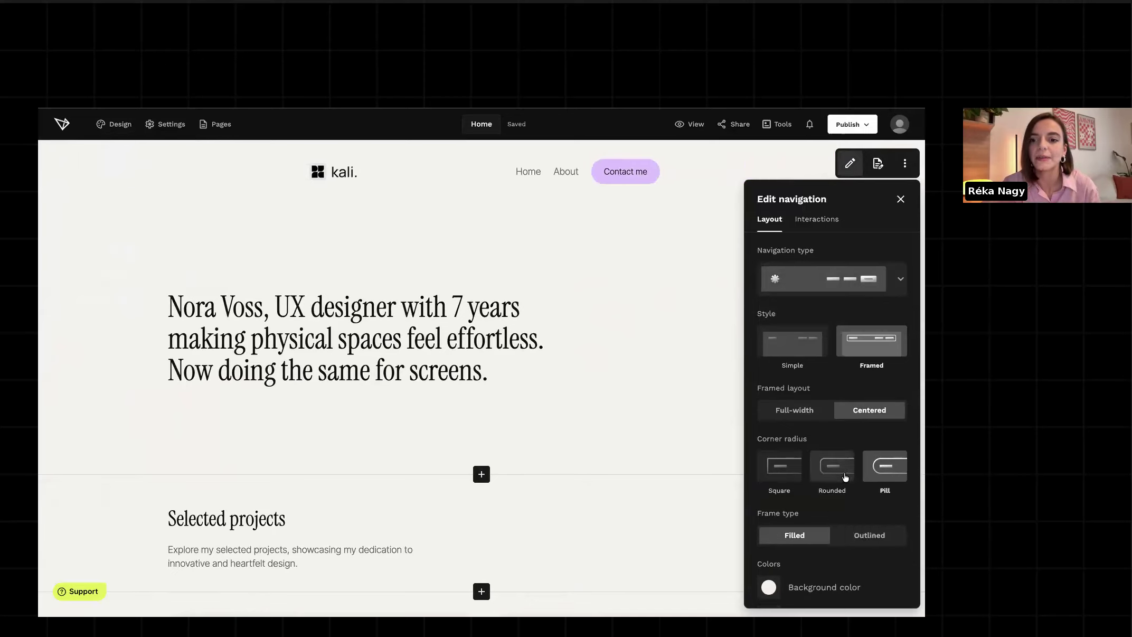
Set the navigation bar's background to the fourth color of the palette and close the navigation settings.
scroll(832, 465, down, 1)
click(770, 548)
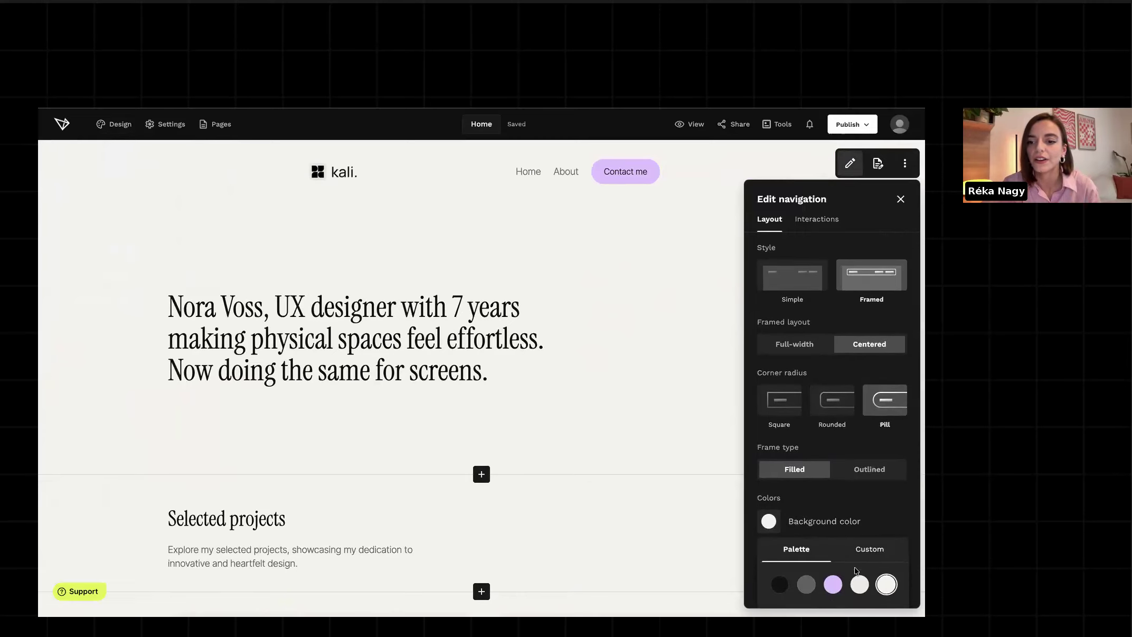
click(858, 584)
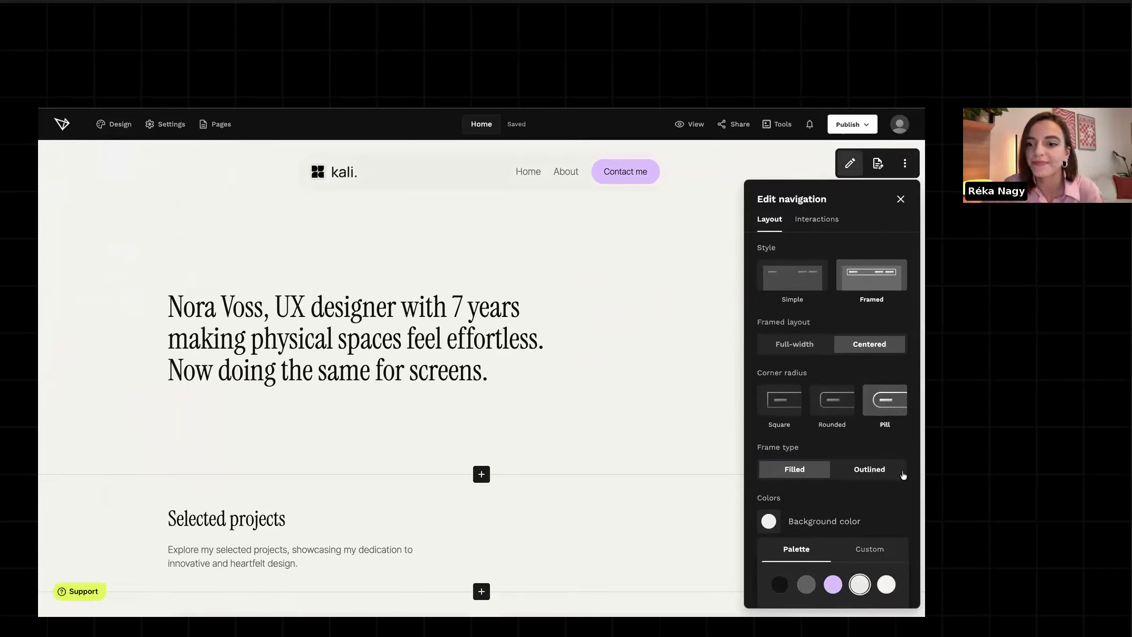
click(856, 506)
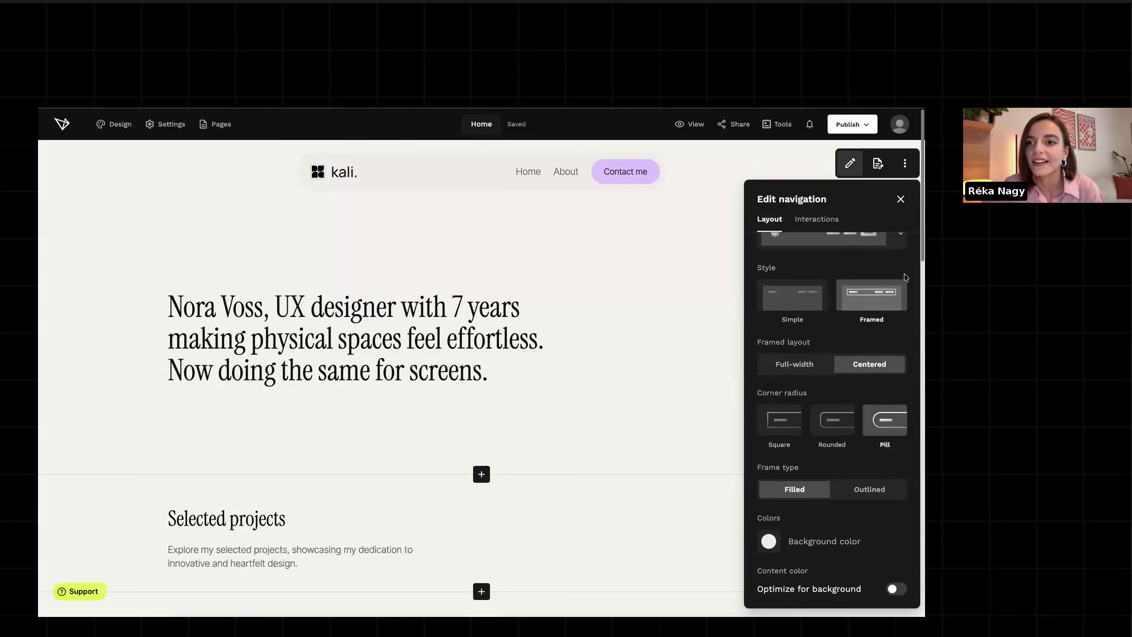
click(900, 200)
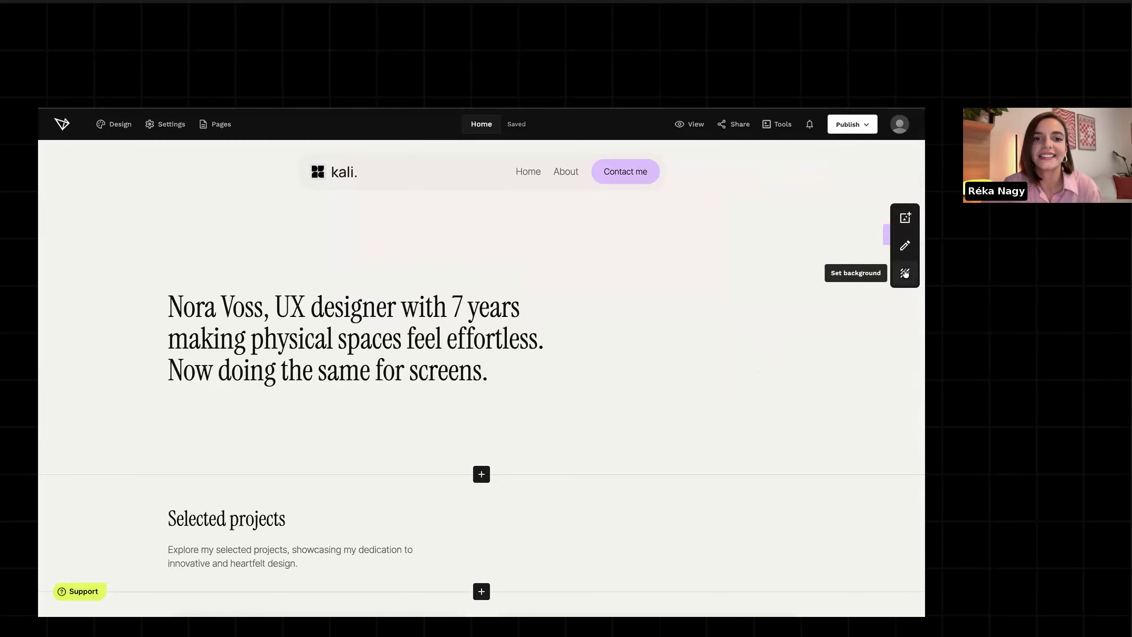
Center the hero section's content horizontally and close the hero settings.
click(905, 245)
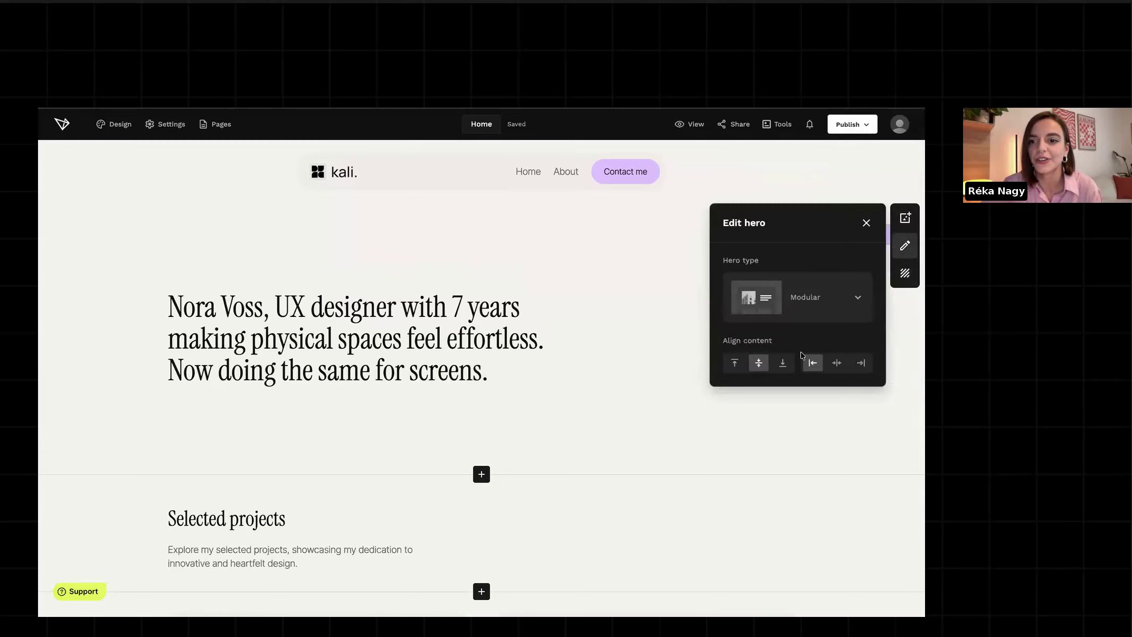
click(837, 363)
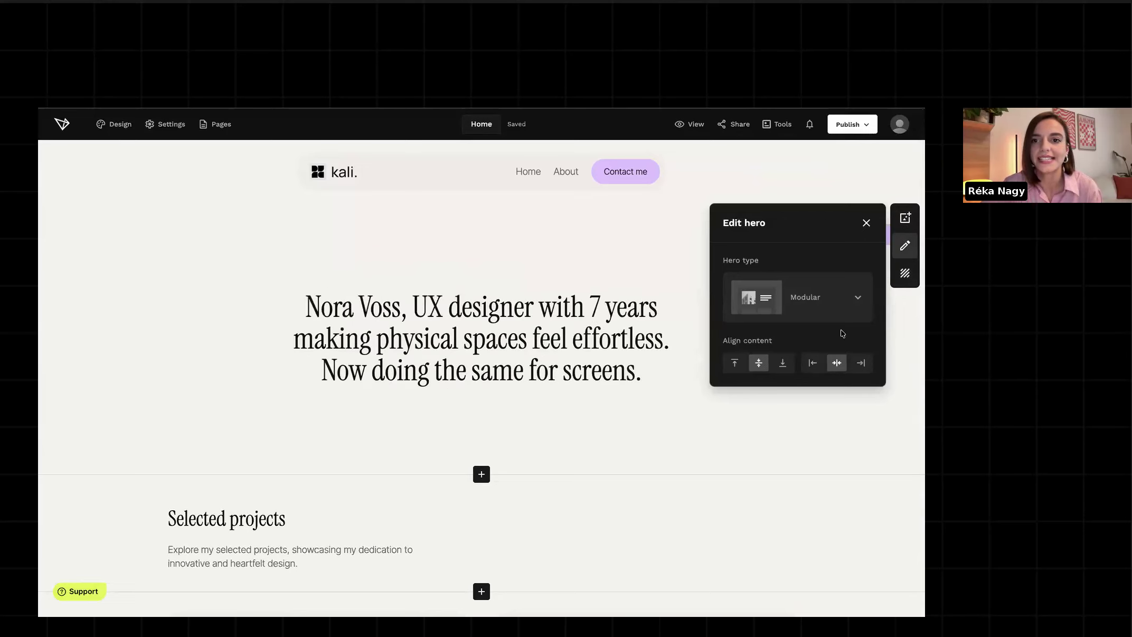
click(867, 224)
scroll(805, 326, down, 4)
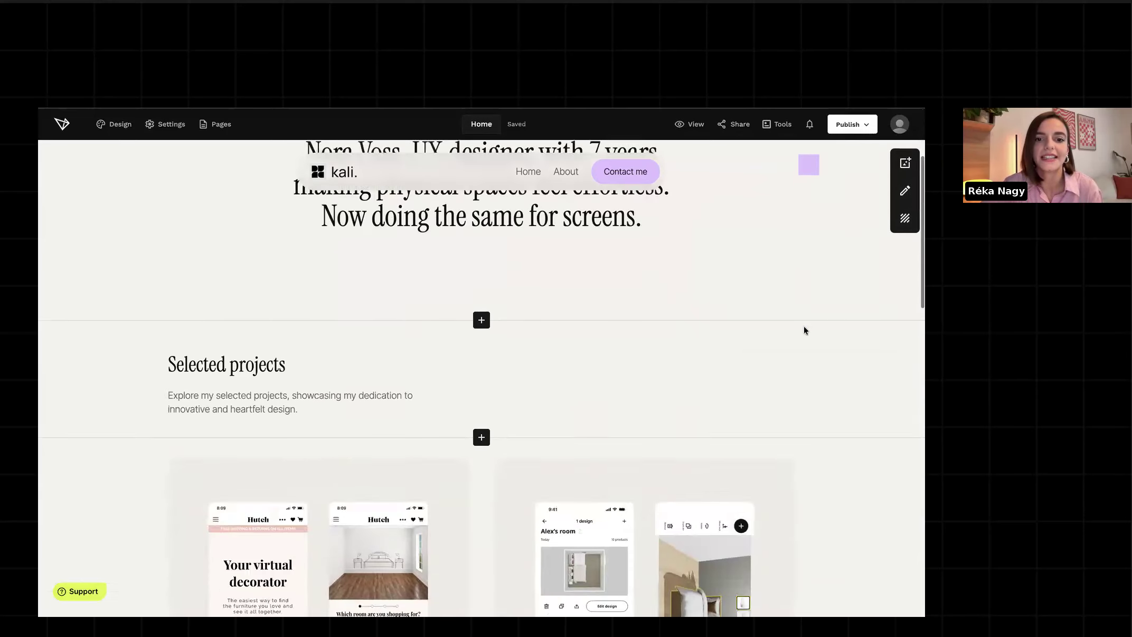
Add two social icons, LinkedIn and Behance, below the hero section's headline.
scroll(804, 326, up, 4)
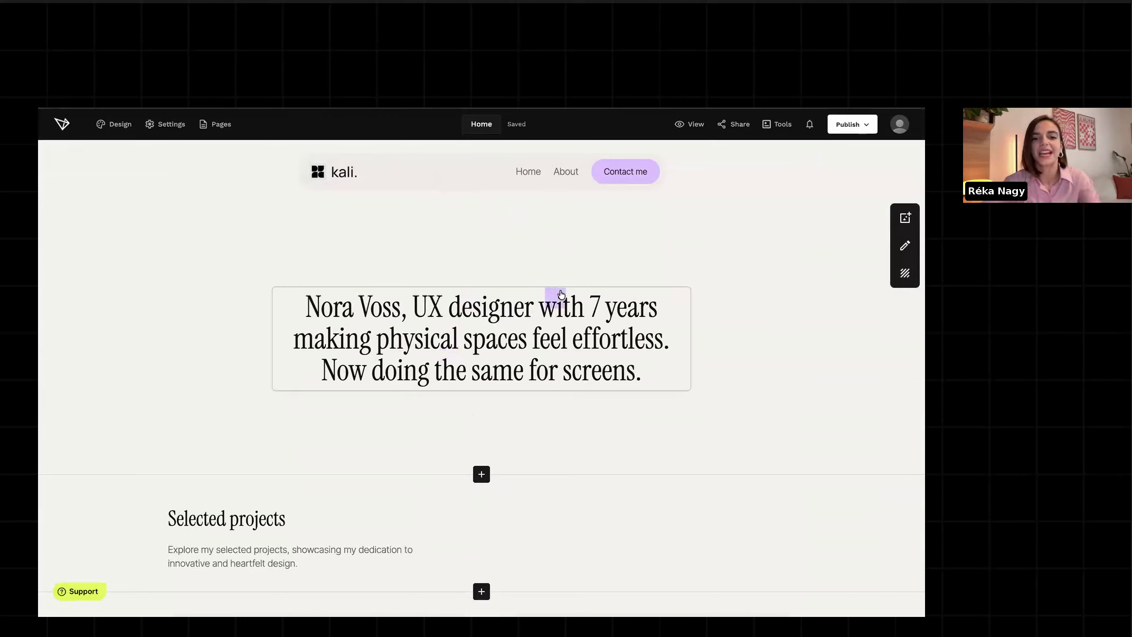
click(505, 309)
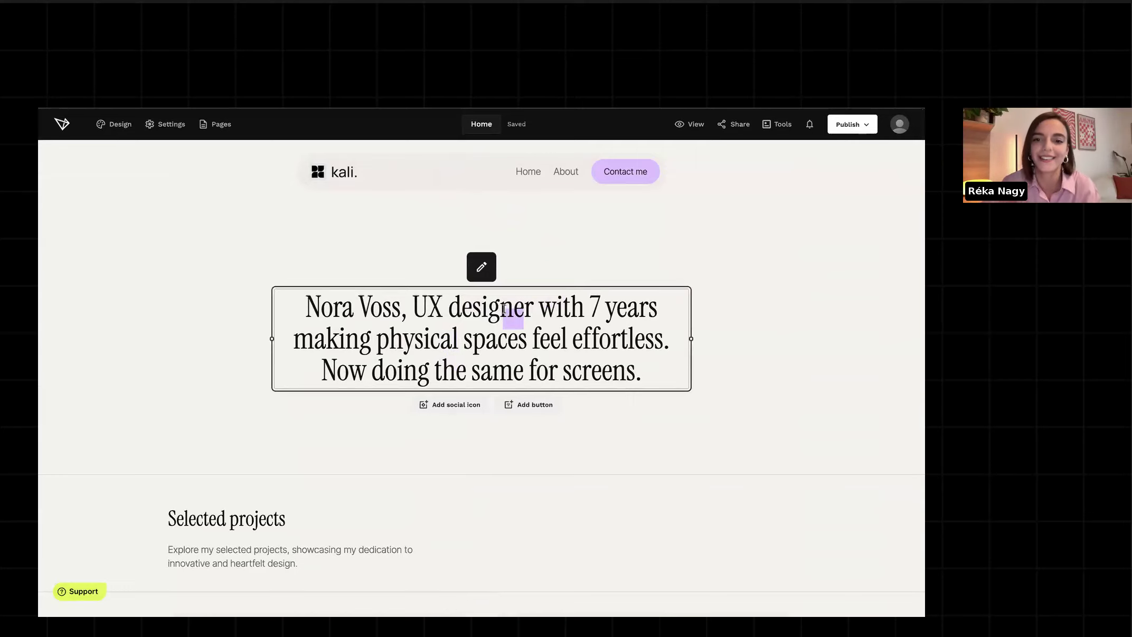
click(455, 405)
click(456, 423)
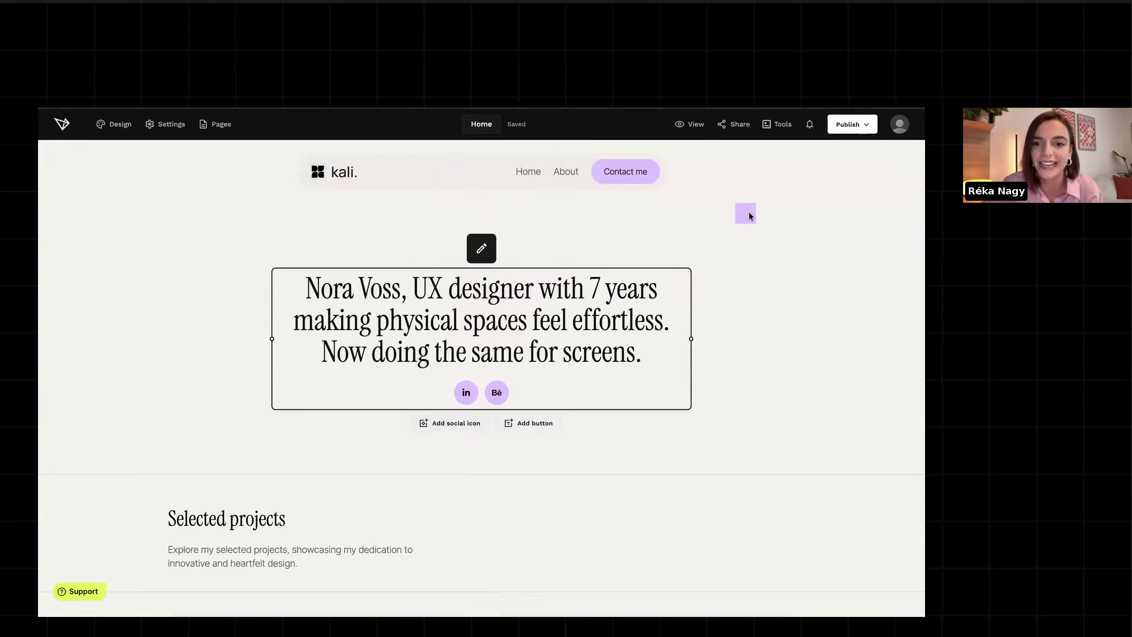
Set the navigation bar's Contact me button to open a resume and show an icon on the button.
click(642, 173)
click(642, 207)
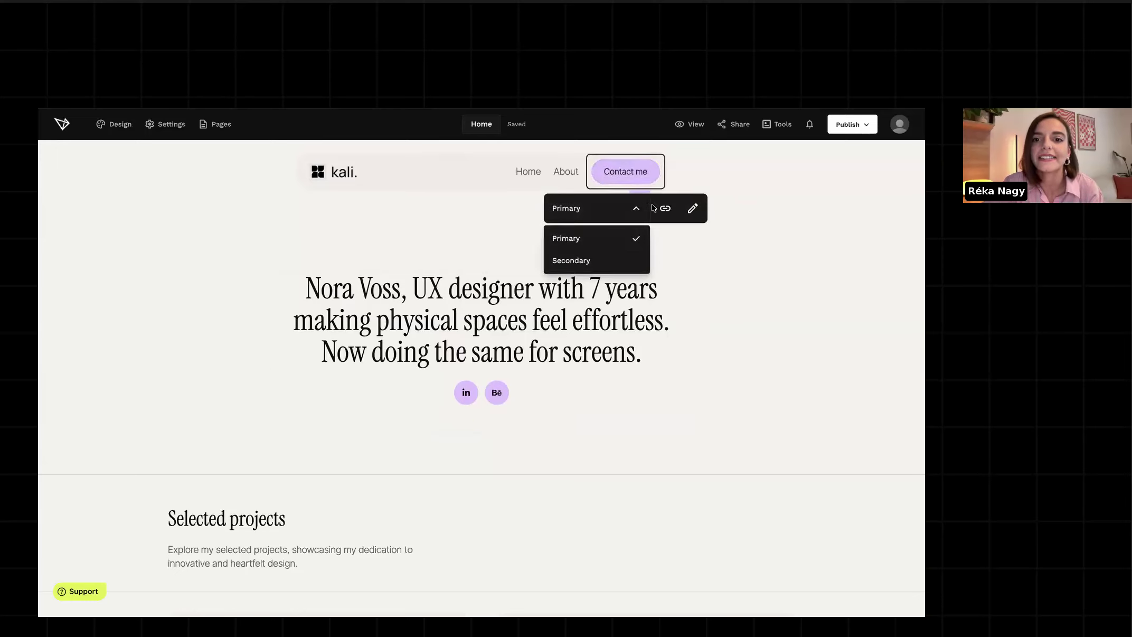
click(660, 214)
click(637, 273)
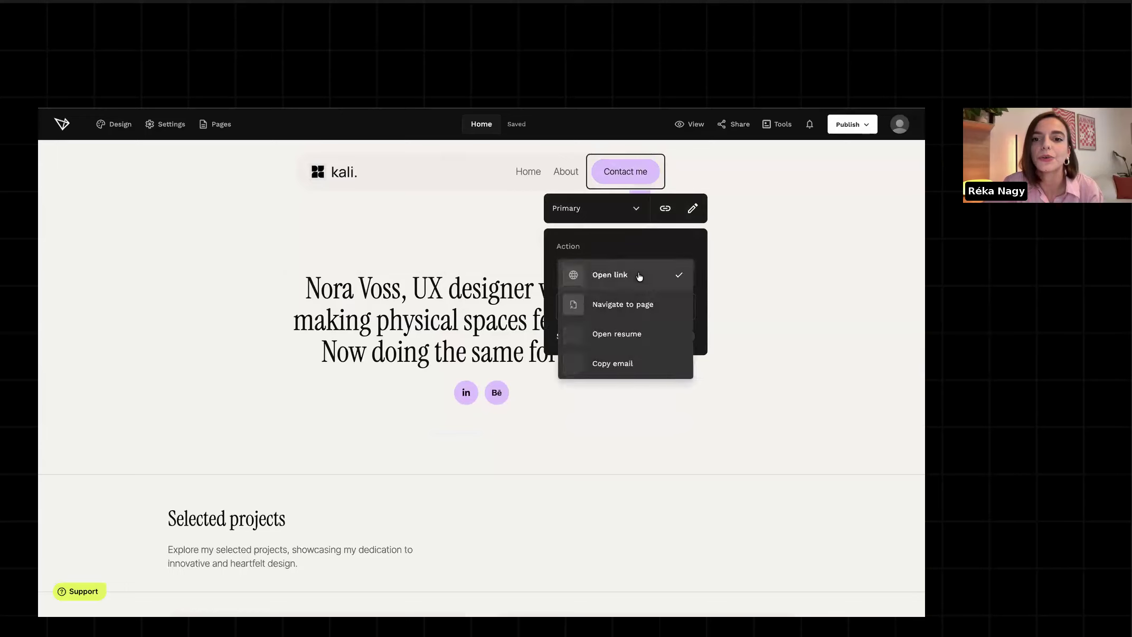
click(646, 333)
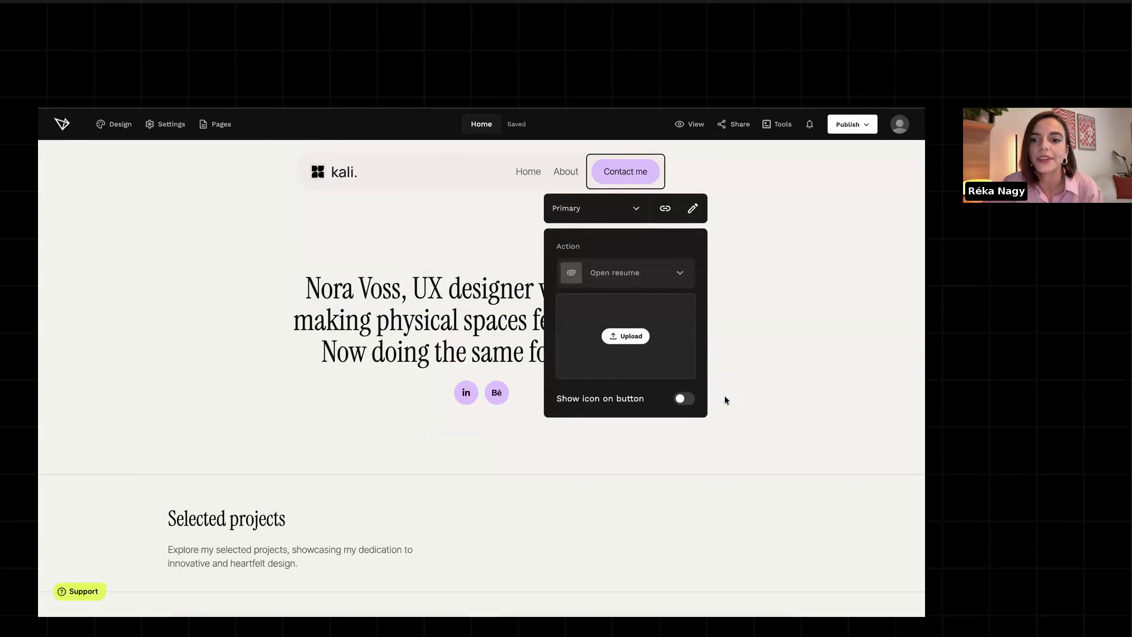
click(683, 400)
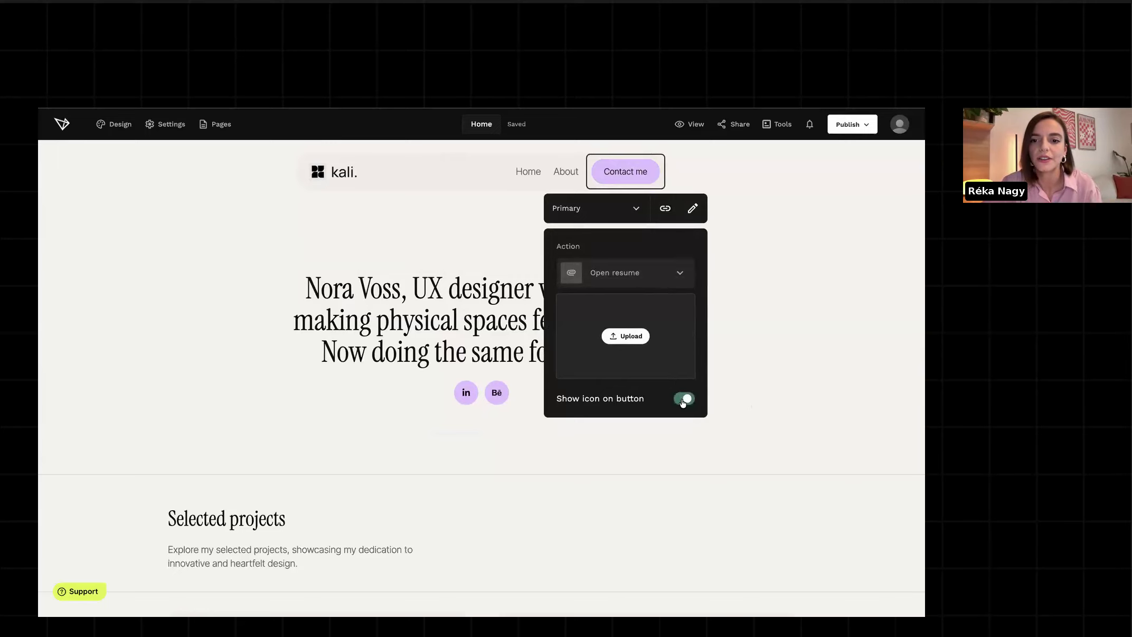
click(694, 167)
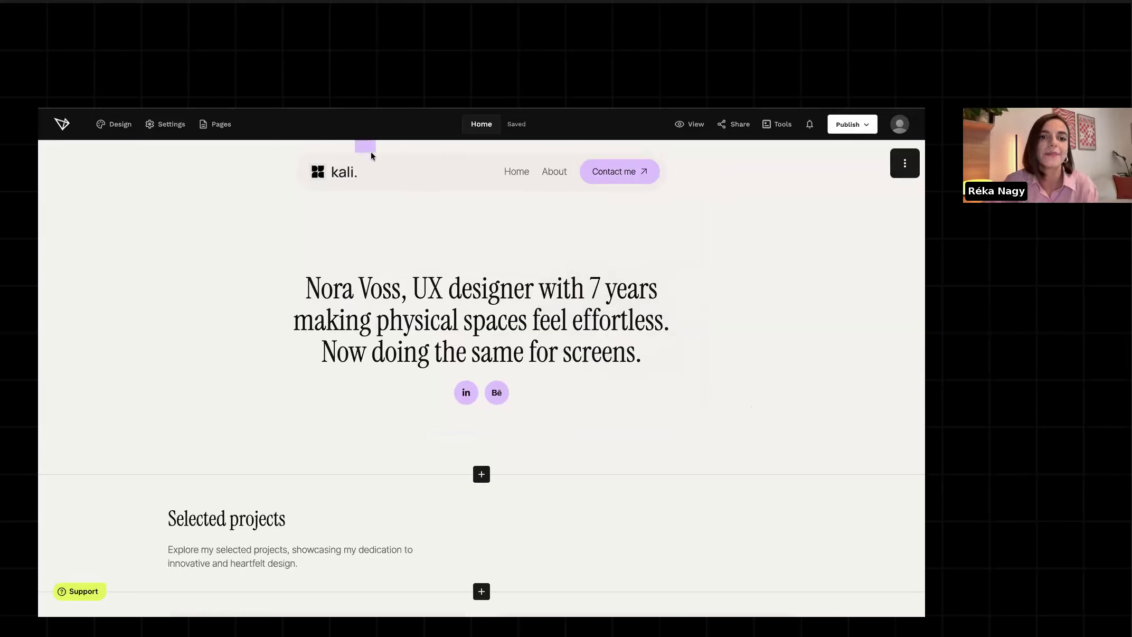
Switch the navigation bar's home link from a logo to a name and close its settings.
click(292, 174)
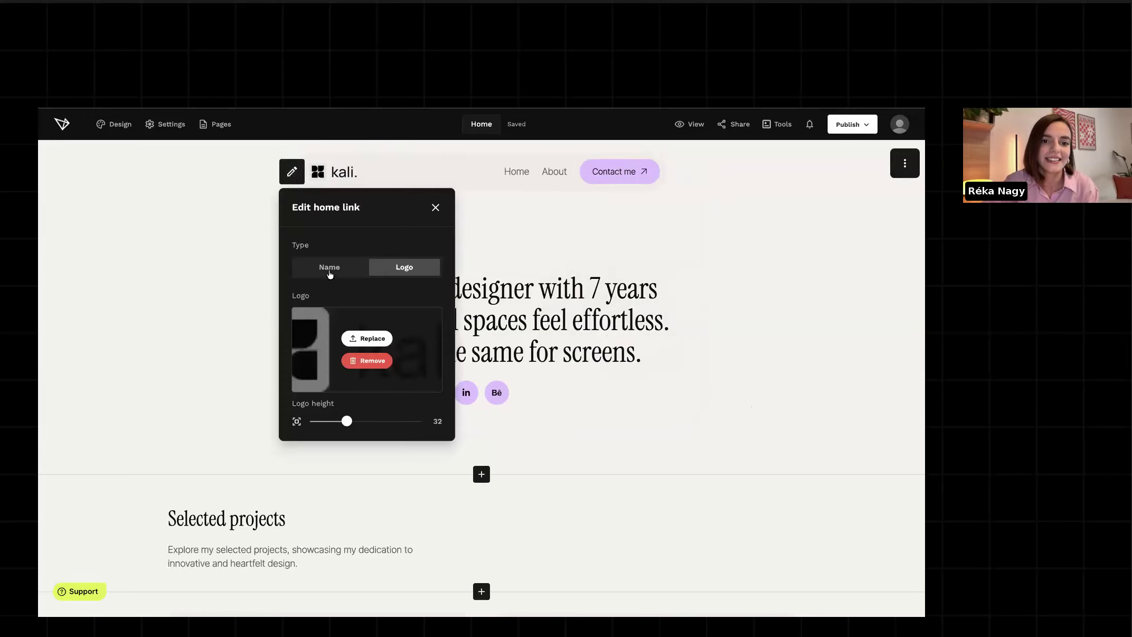
click(329, 269)
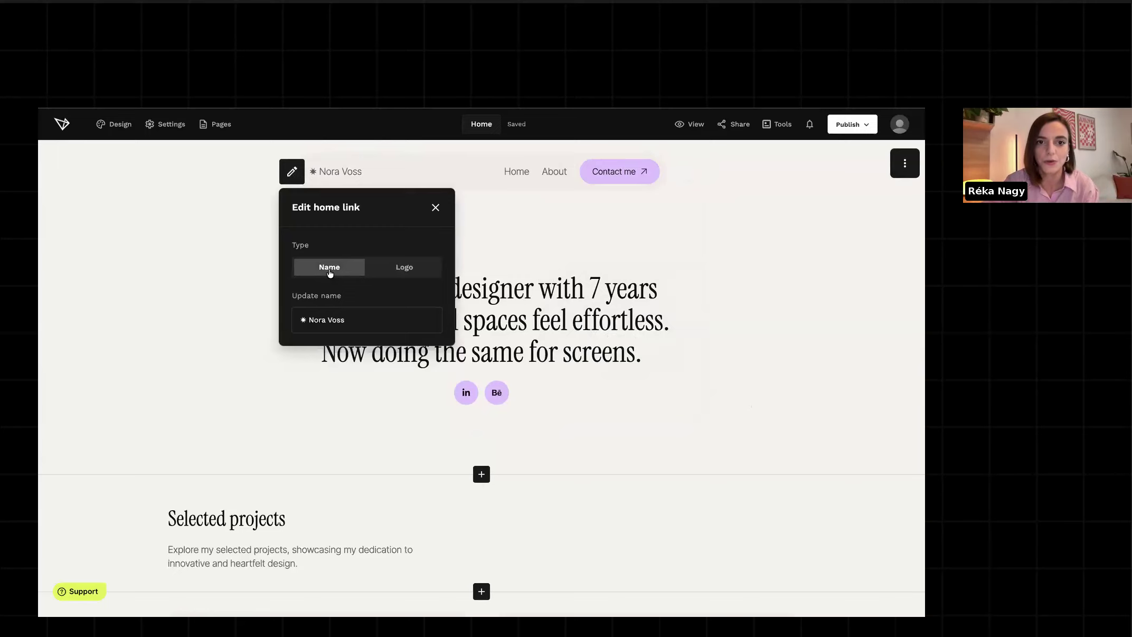
mouse_move(491, 232)
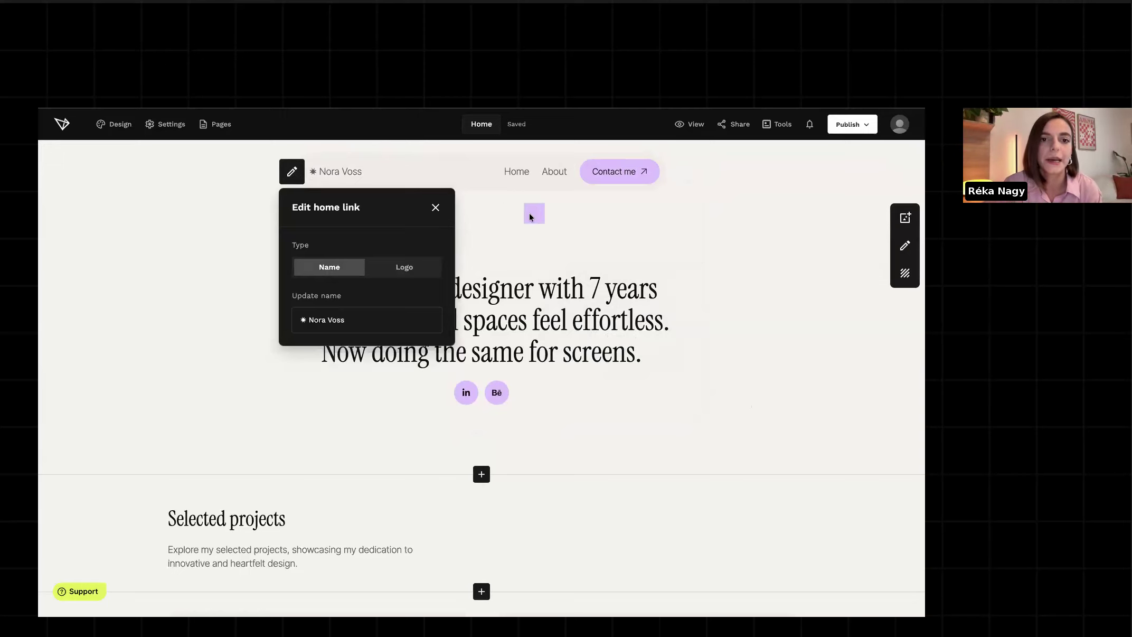
click(436, 208)
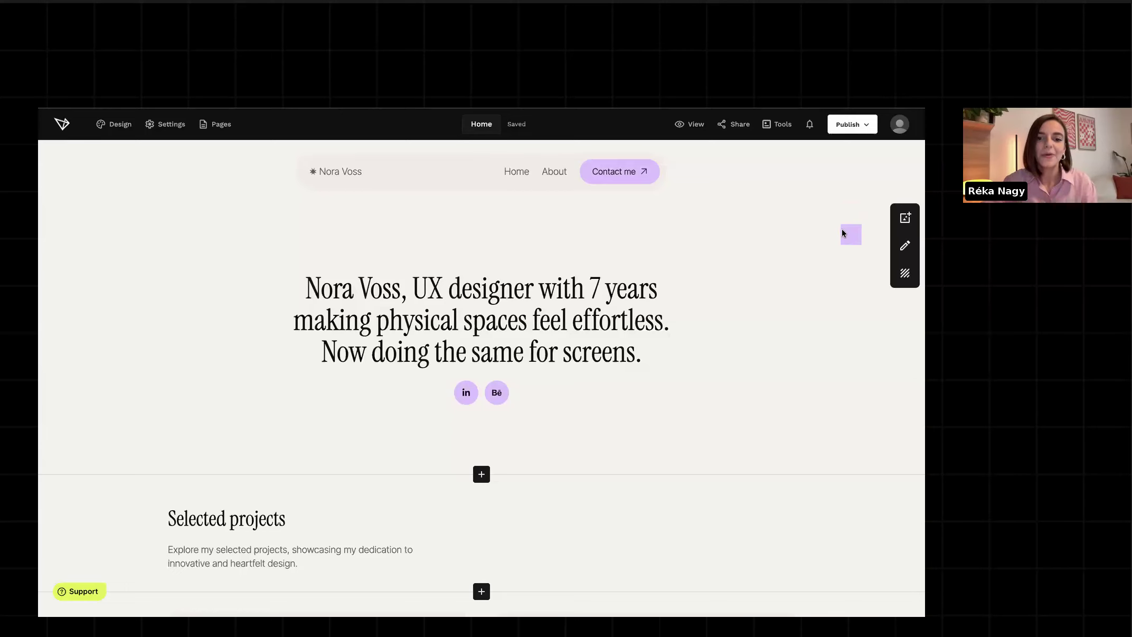
Make the hero section slightly taller and open its background settings.
drag(624, 473, 629, 529)
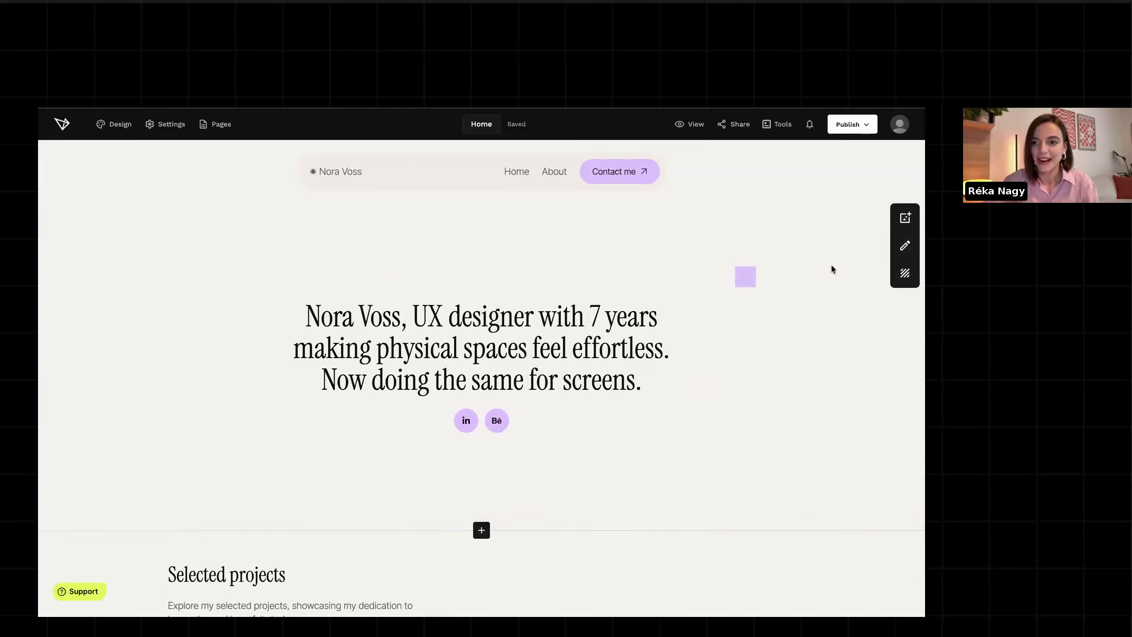
click(905, 274)
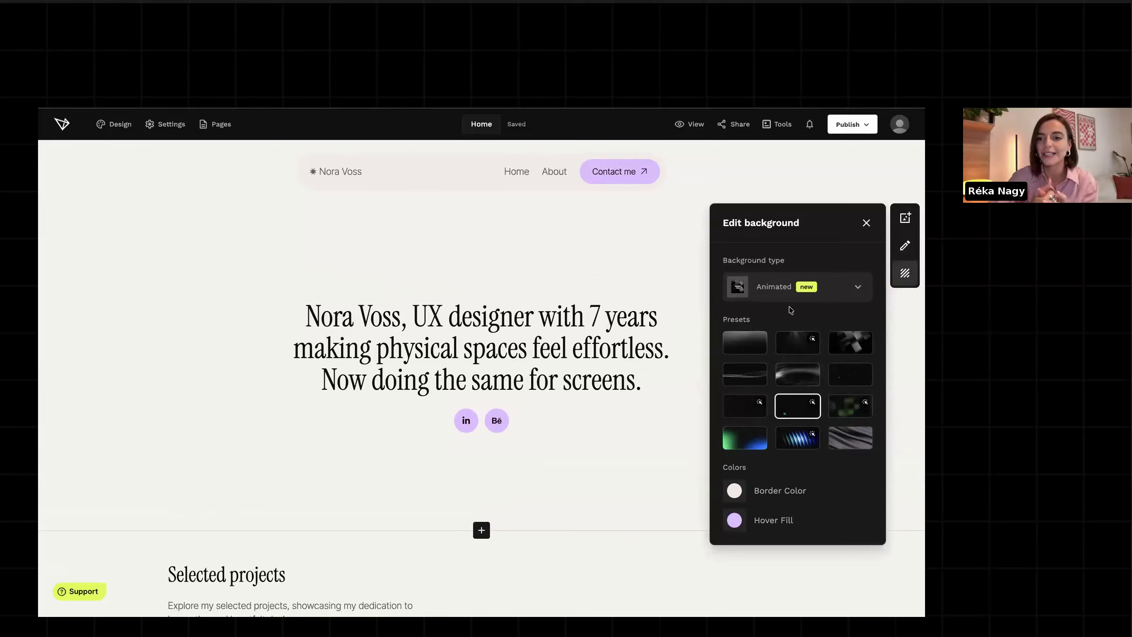
Try several other animated presets for the hero background, including soft gradients, light rays and floating particles.
click(744, 348)
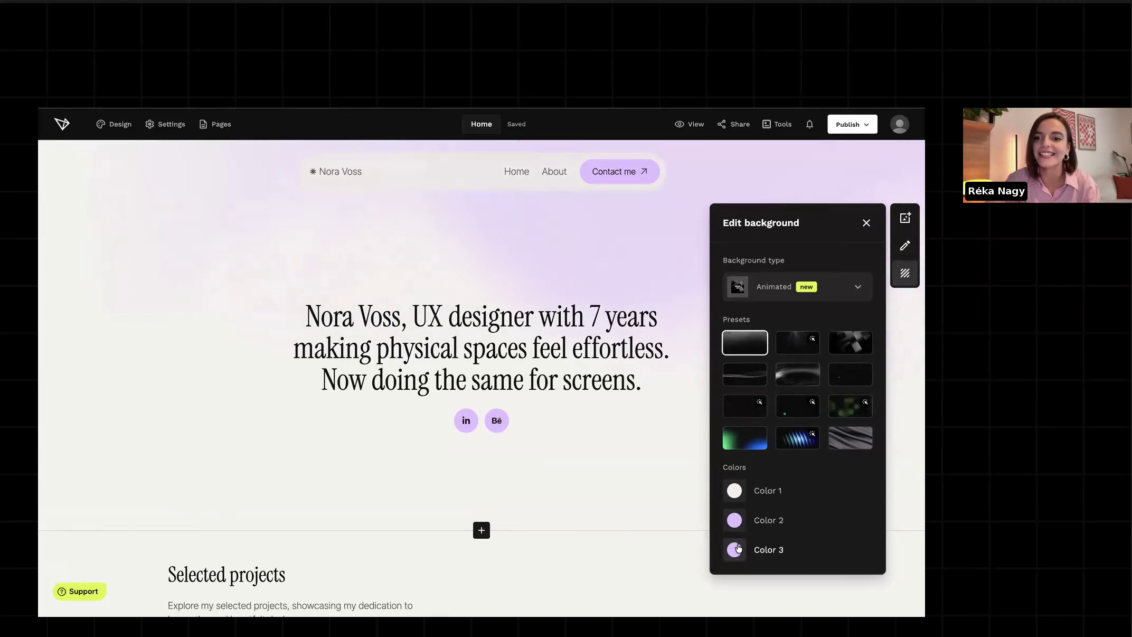
click(792, 351)
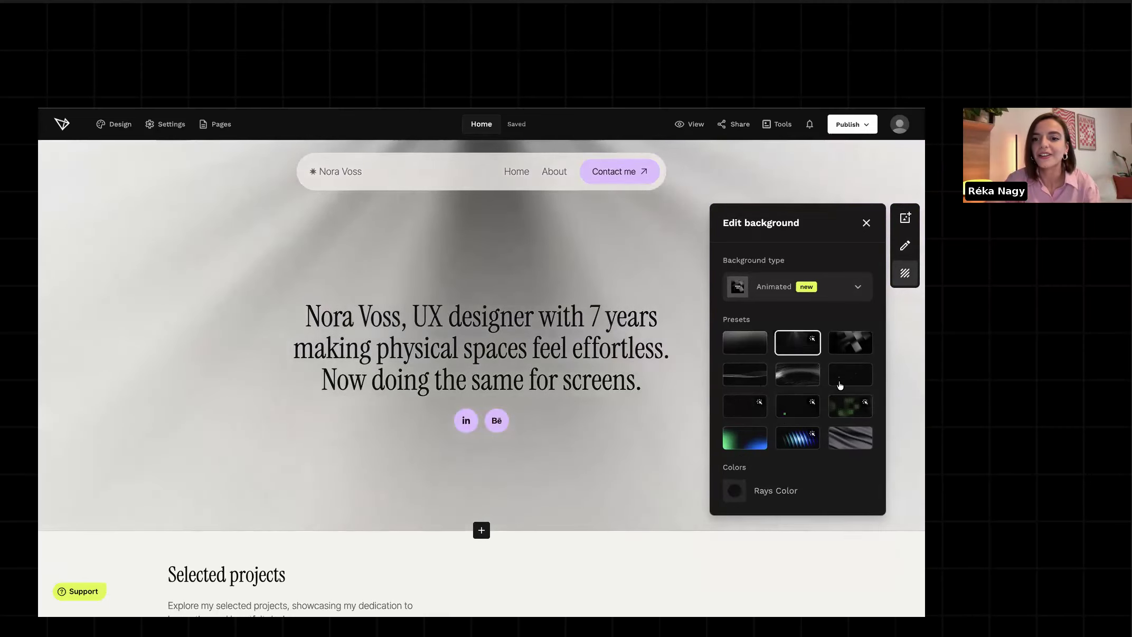
click(840, 385)
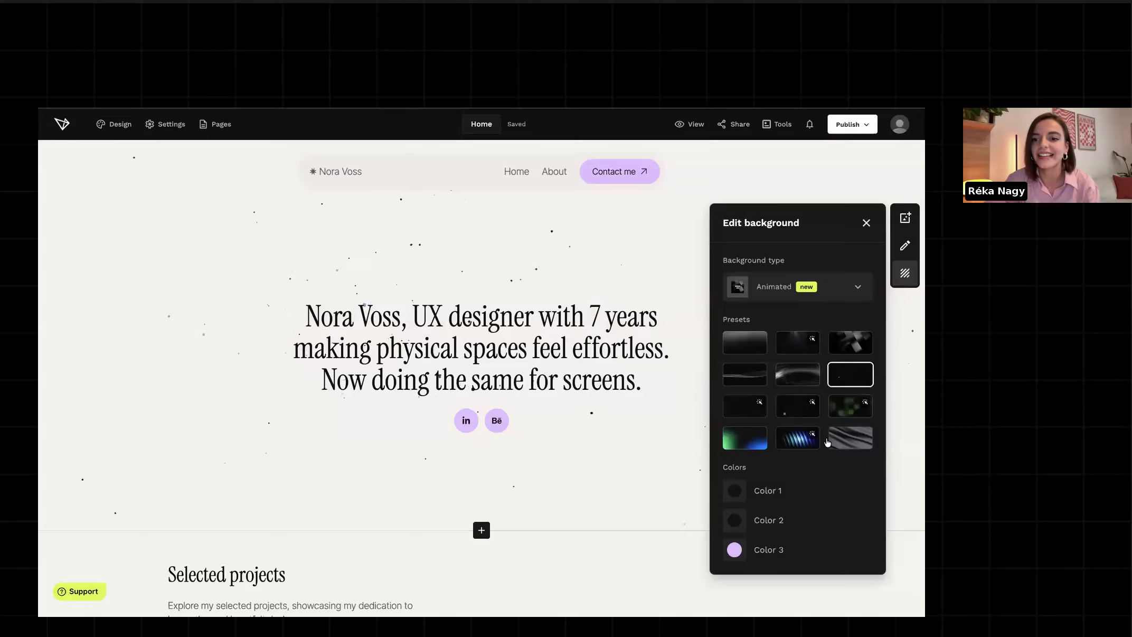
click(743, 441)
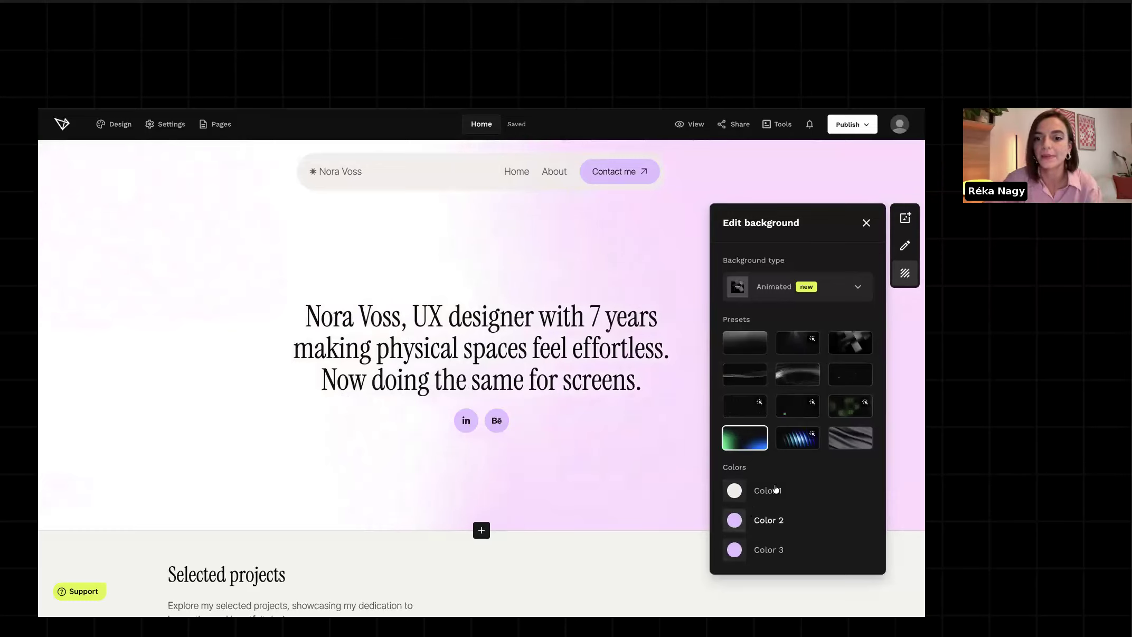
click(795, 440)
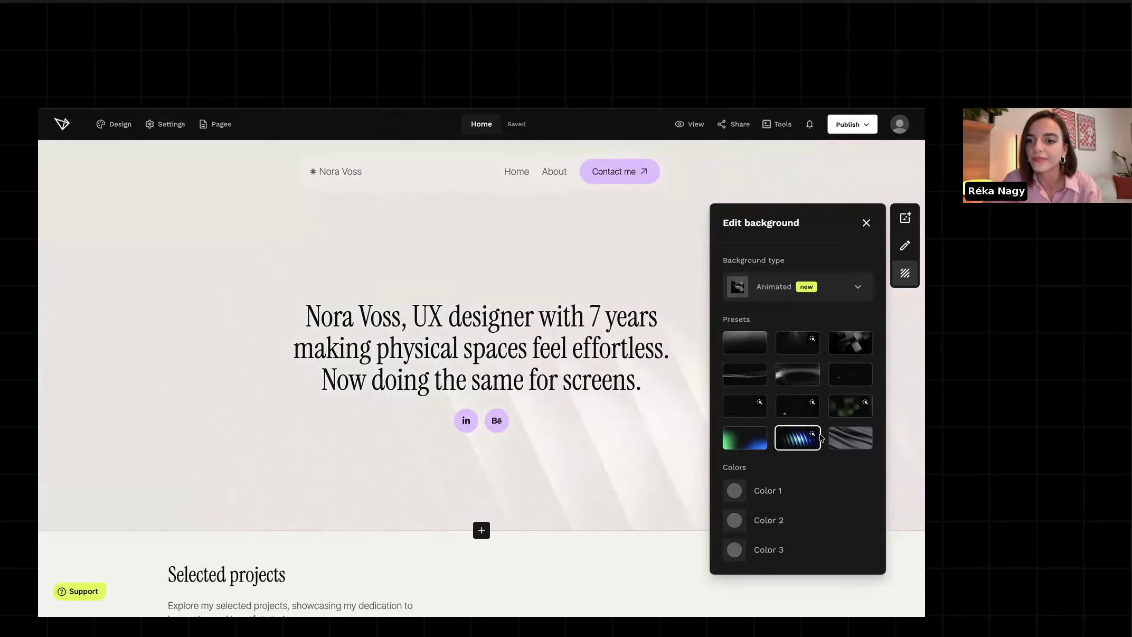
Apply the dot grid animated preset to the hero background, with the palette's purple as base and active color, and close the settings.
click(734, 412)
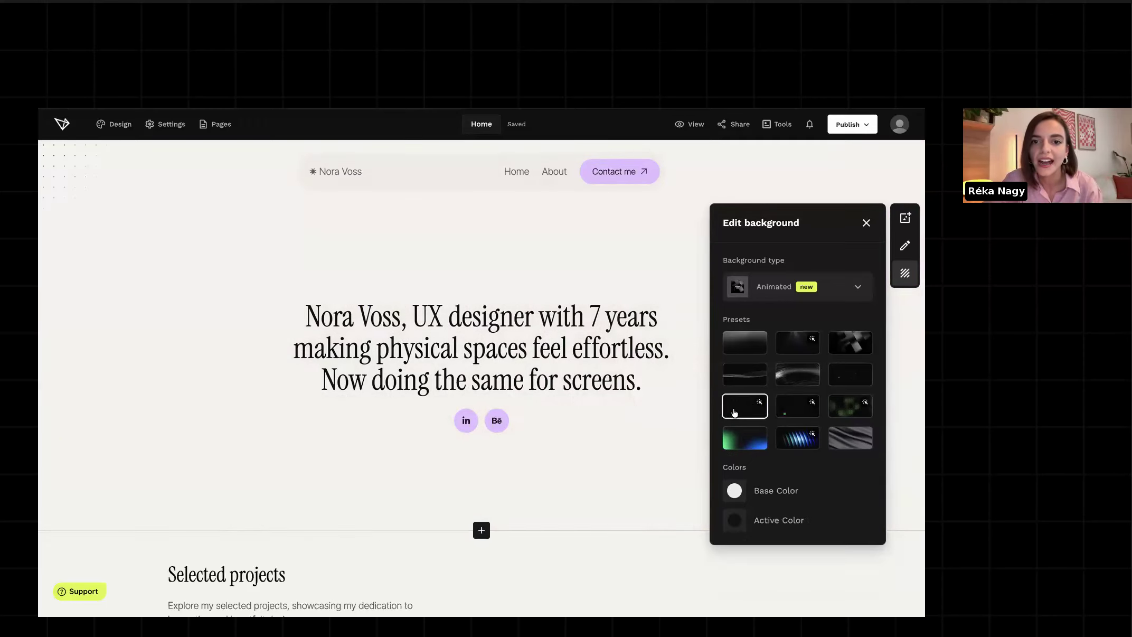
click(735, 492)
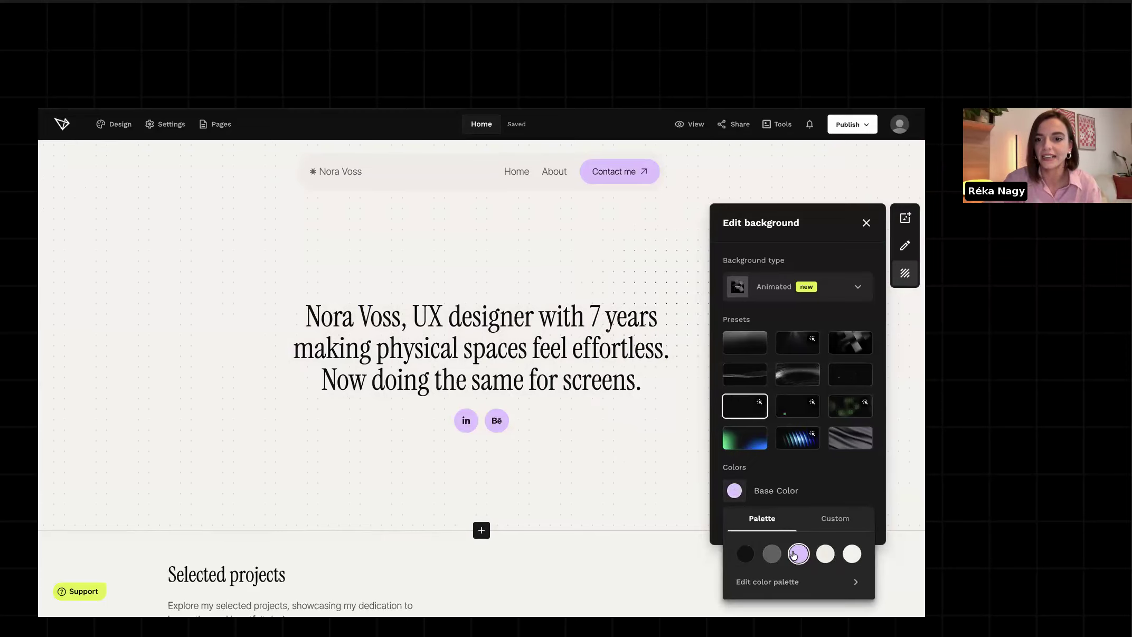
click(808, 473)
click(740, 522)
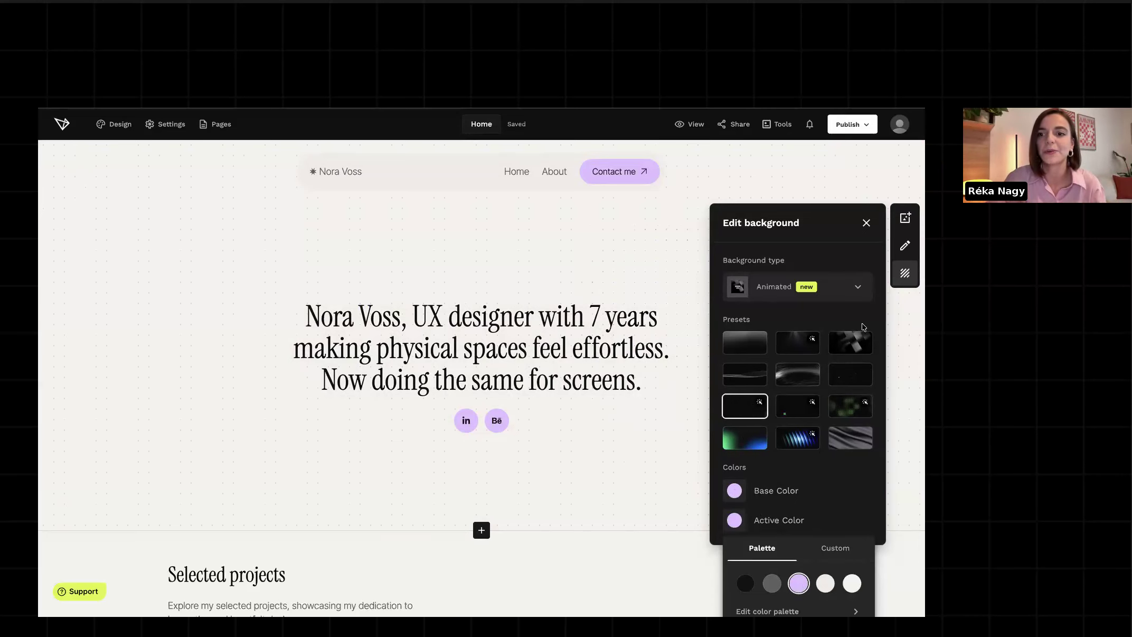
click(866, 224)
scroll(858, 297, down, 3)
scroll(858, 297, up, 3)
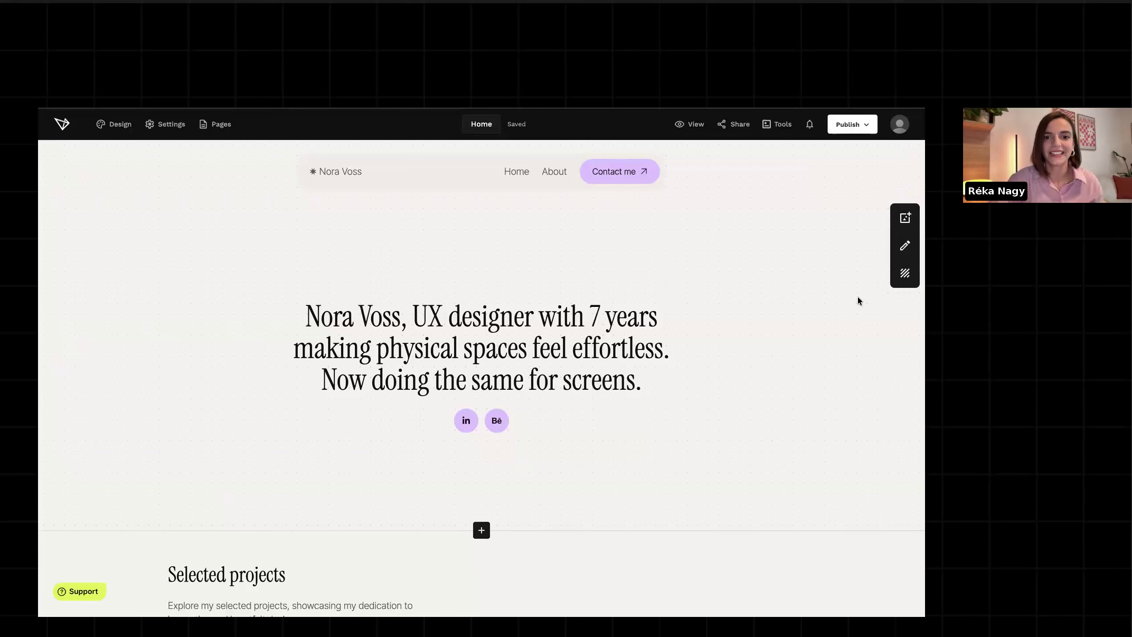
scroll(858, 297, down, 7)
scroll(858, 297, up, 6)
scroll(858, 301, up, 2)
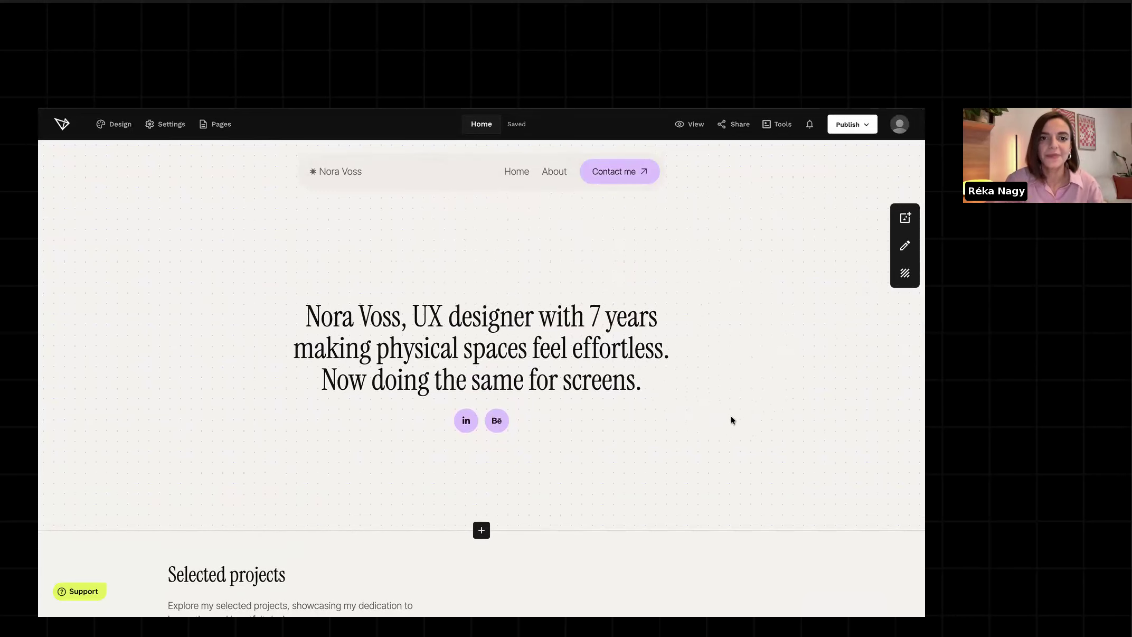
Delete the Selected projects text section above the project cards and confirm the deletion.
scroll(731, 420, down, 6)
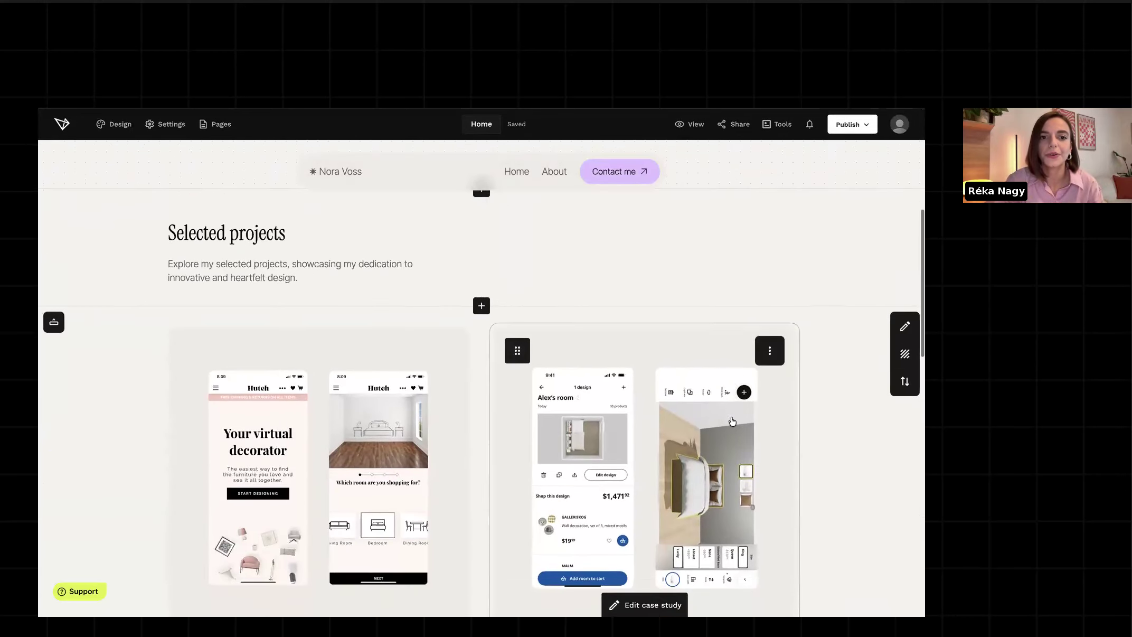
scroll(818, 300, up, 2)
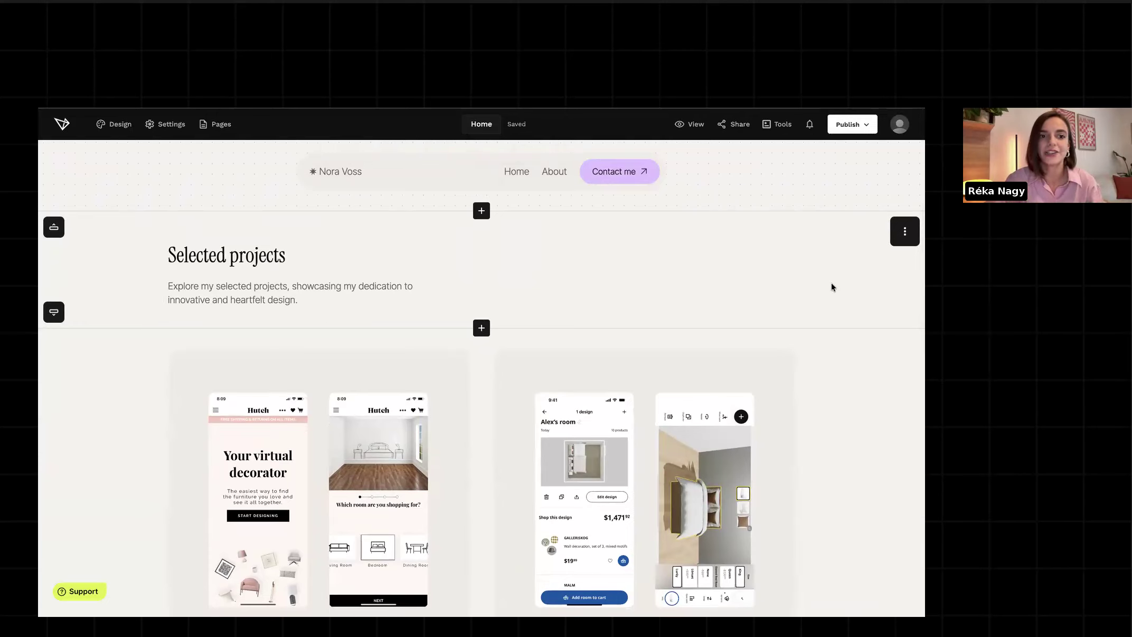
click(905, 232)
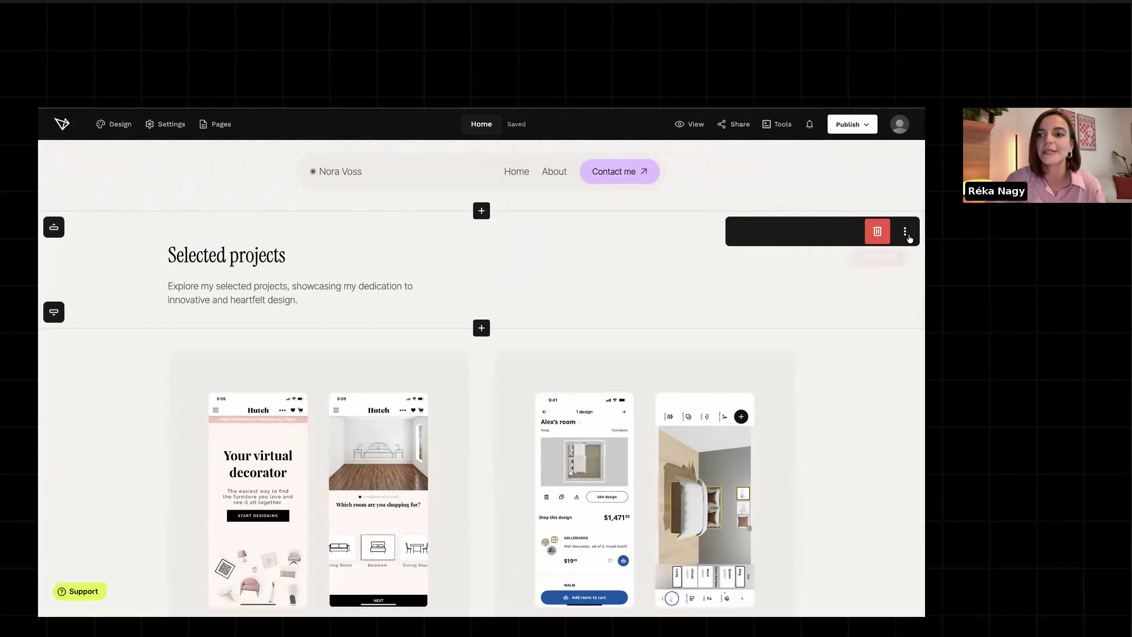
click(879, 234)
click(539, 408)
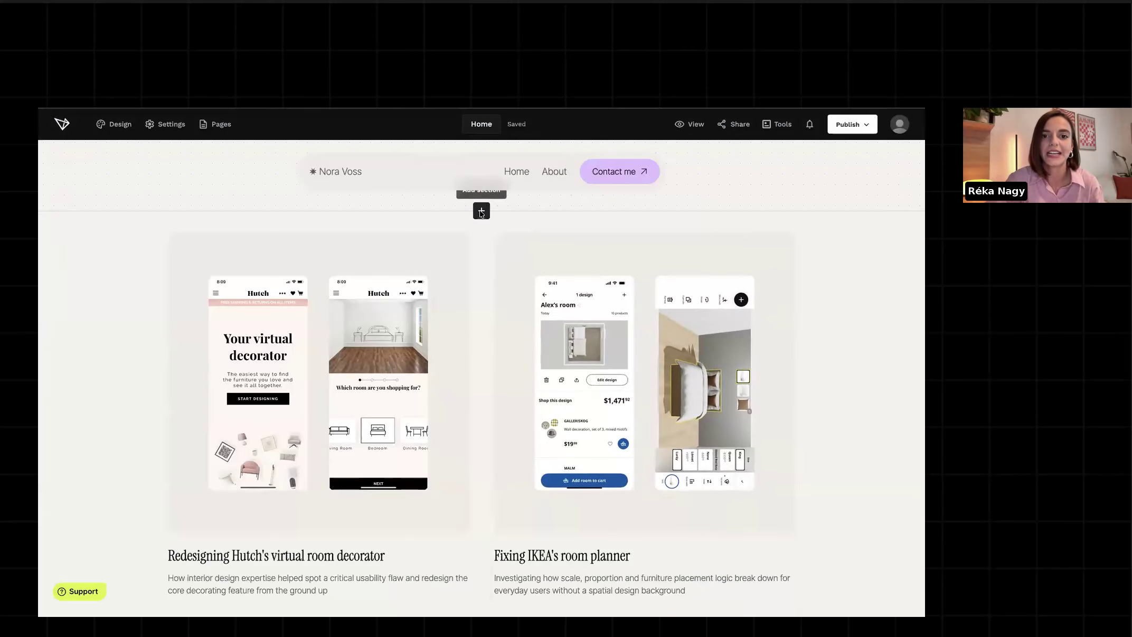
Add the scrolling SELECTED WORKS divider section between the hero section and the project cards.
click(481, 212)
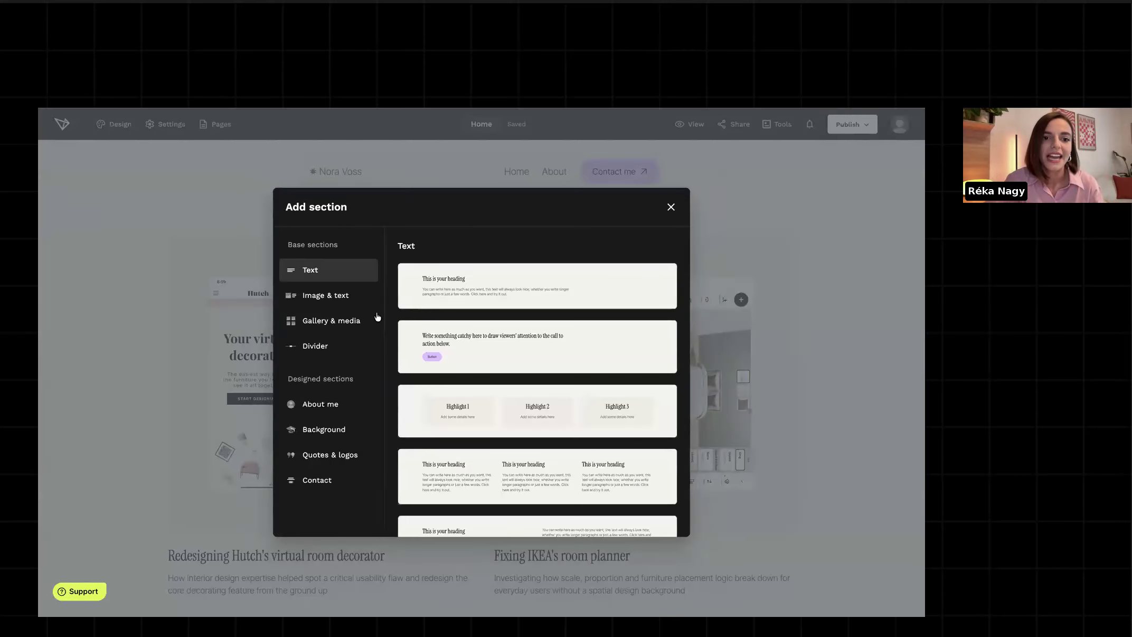
click(344, 347)
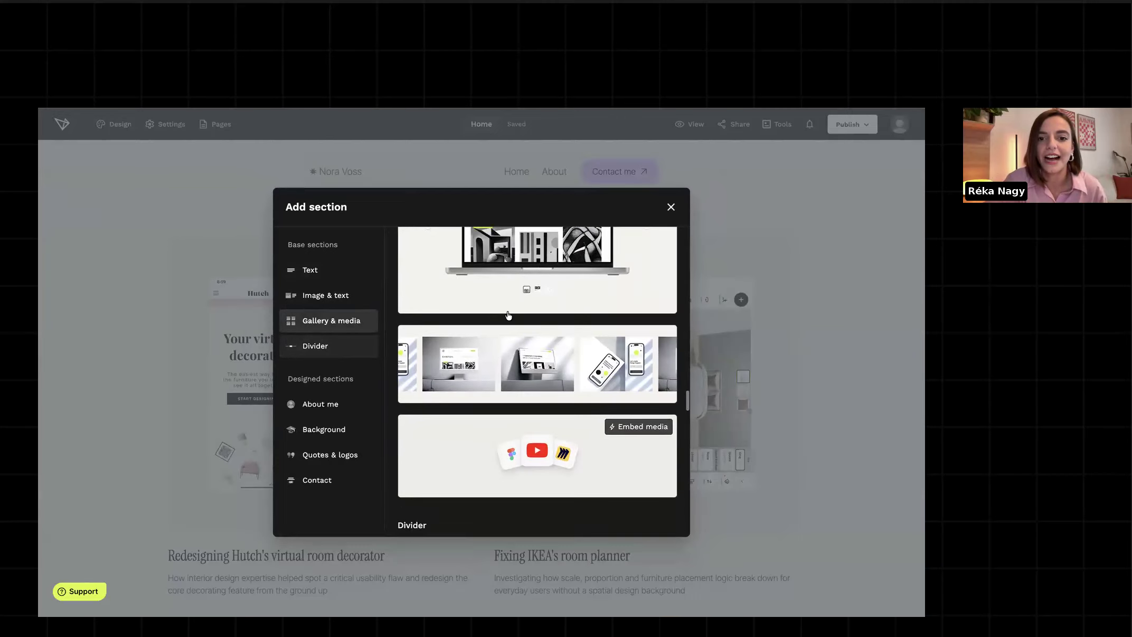
scroll(544, 315, down, 3)
scroll(546, 317, down, 2)
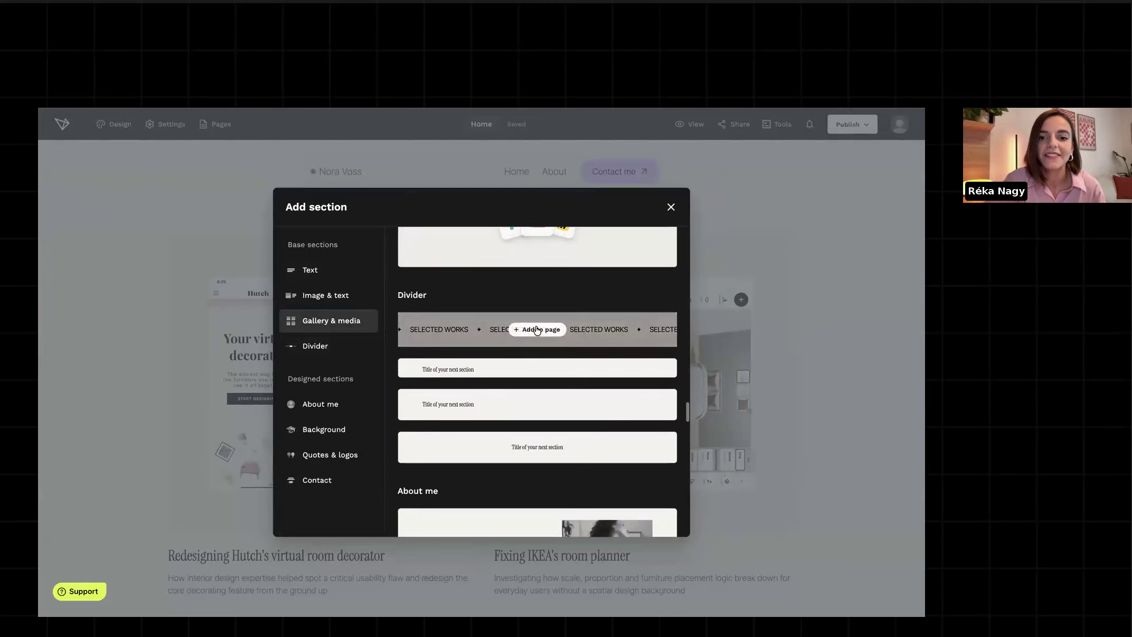
click(536, 329)
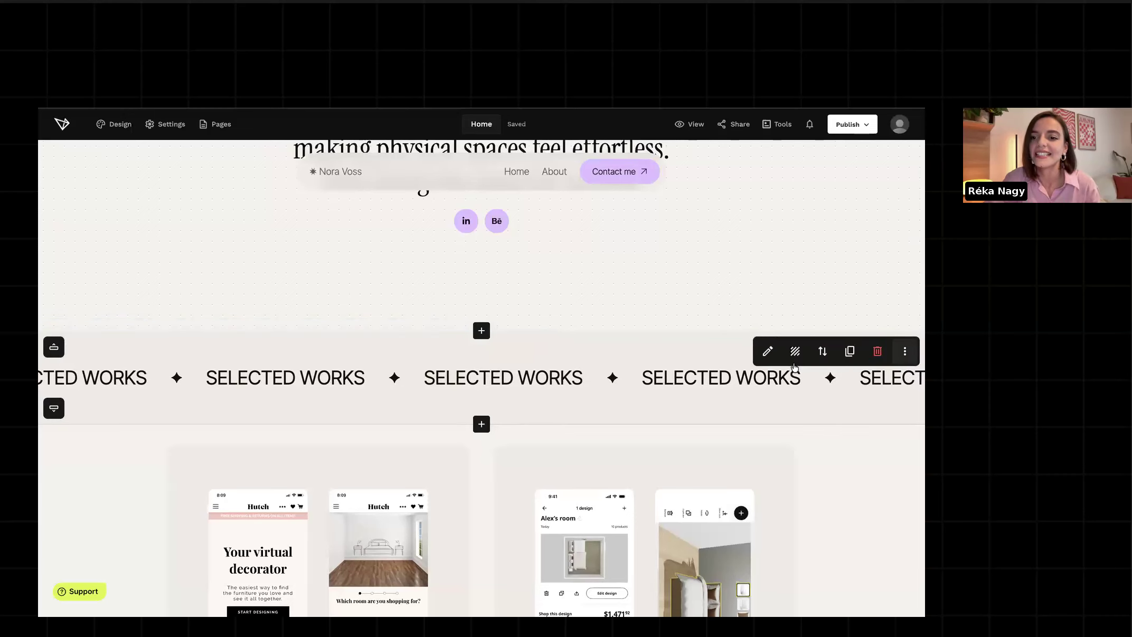
Set the SELECTED WORKS divider's background type to None.
click(768, 353)
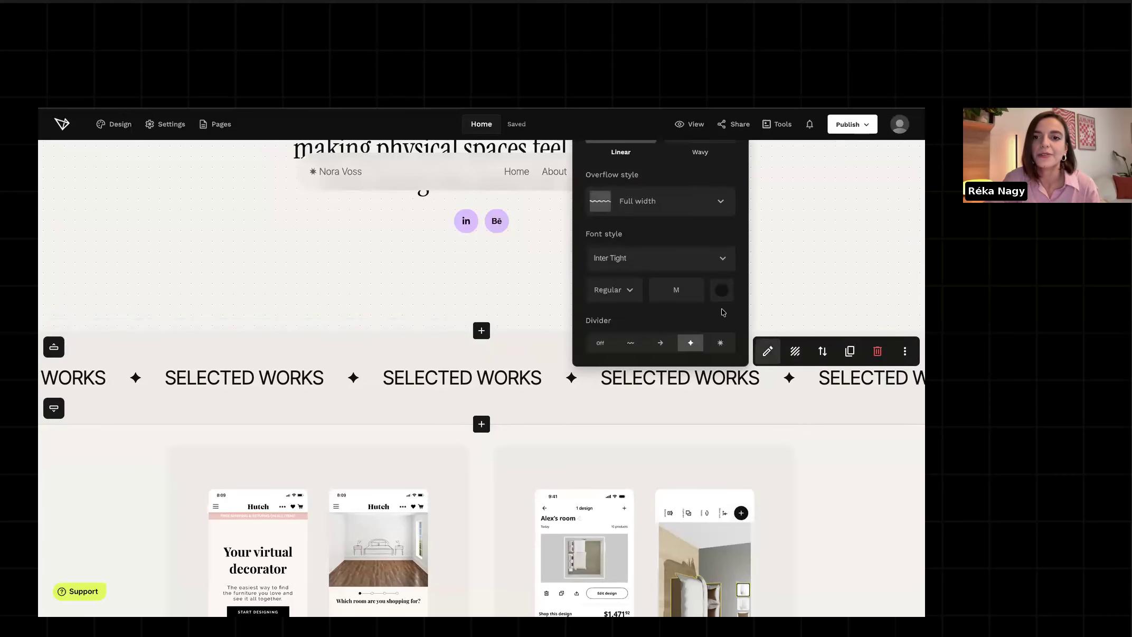
click(796, 376)
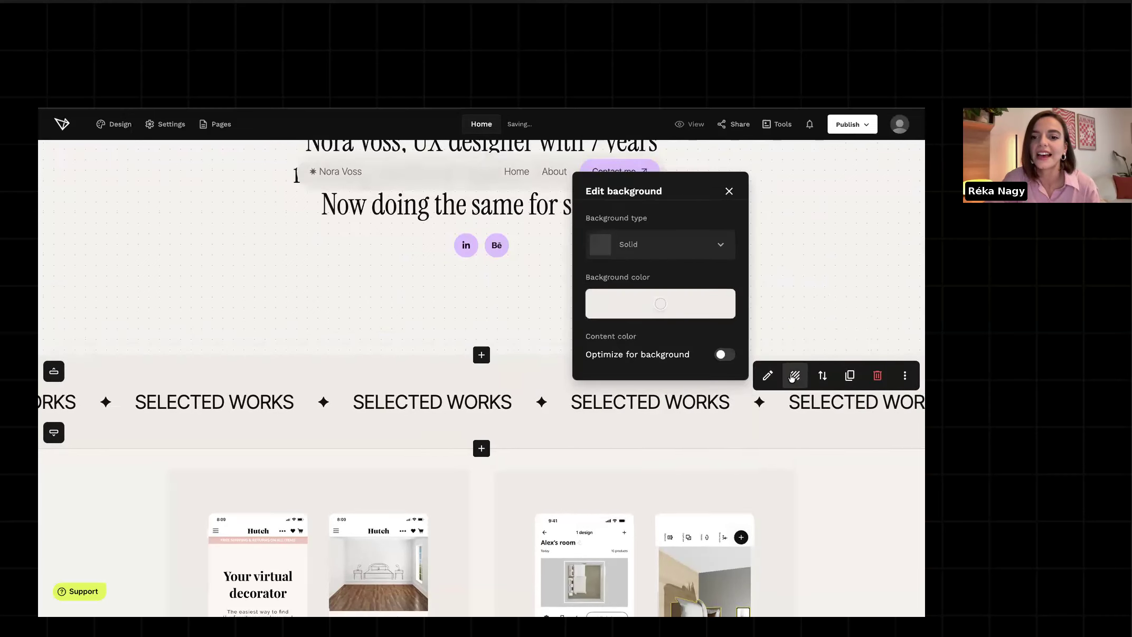
click(689, 246)
click(675, 247)
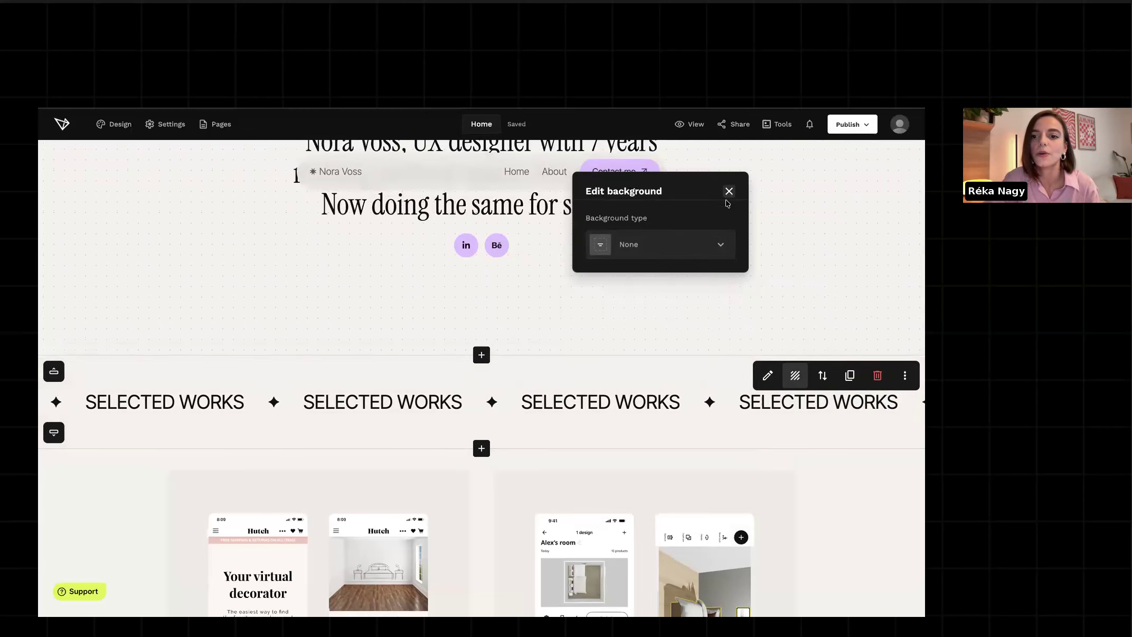
Set the SELECTED WORKS divider's overflow style to Clipped and its line color to the palette's gray.
click(729, 192)
click(768, 376)
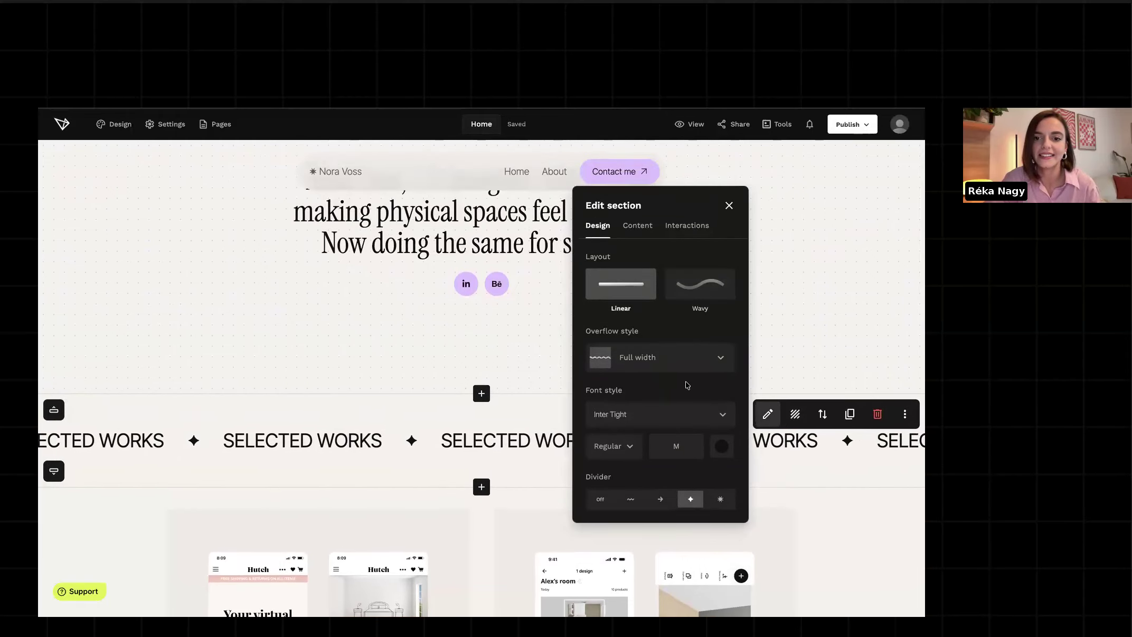
click(709, 369)
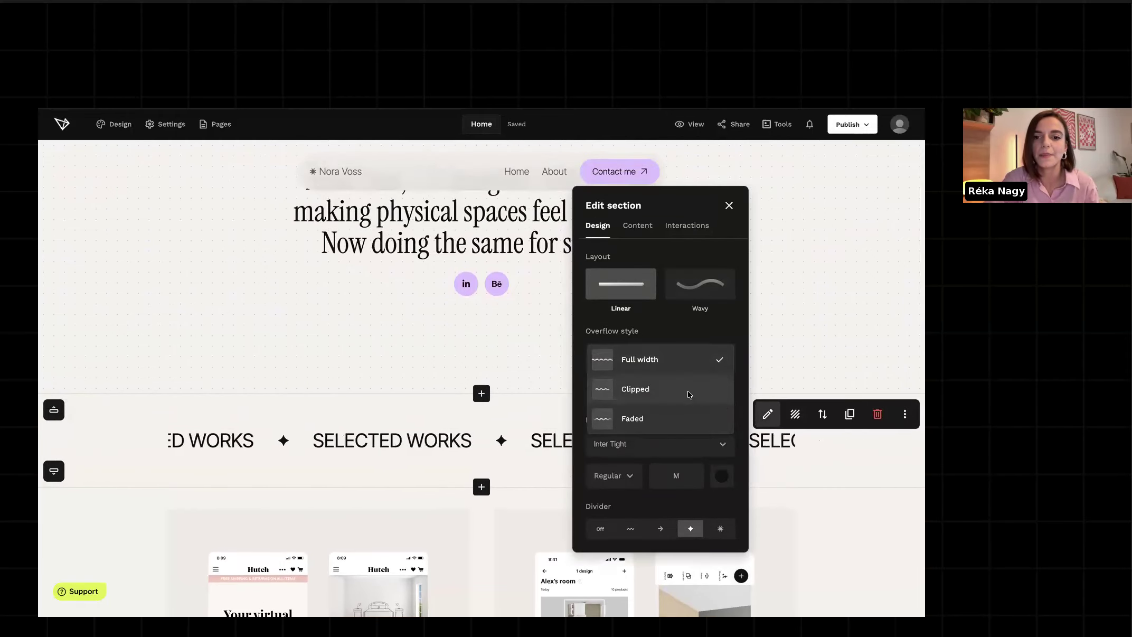
click(690, 391)
click(599, 391)
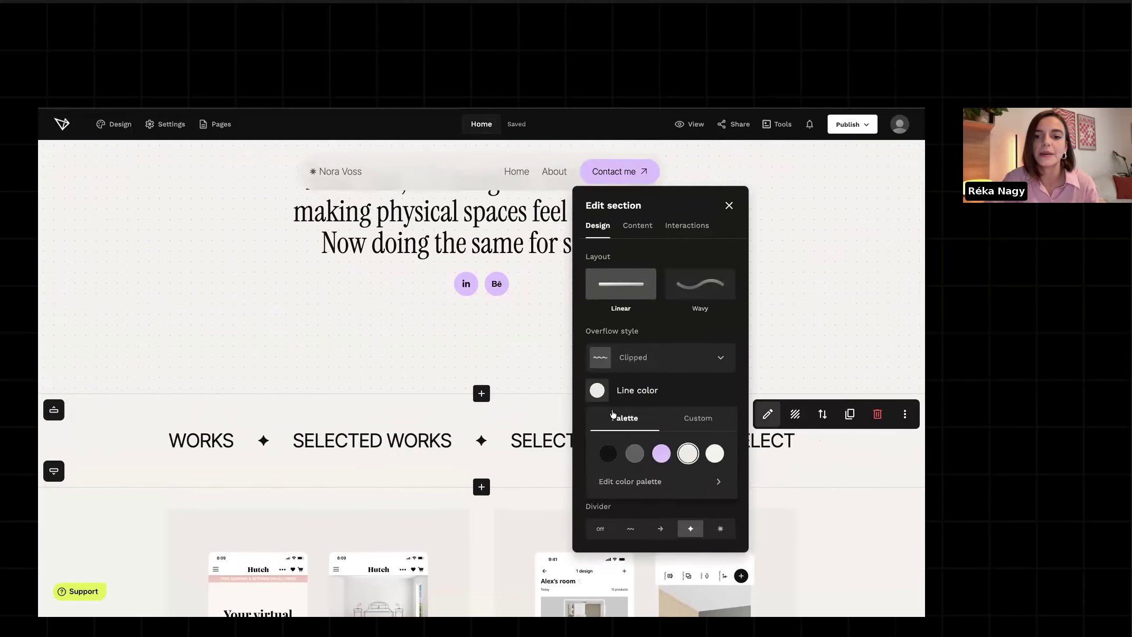
click(694, 386)
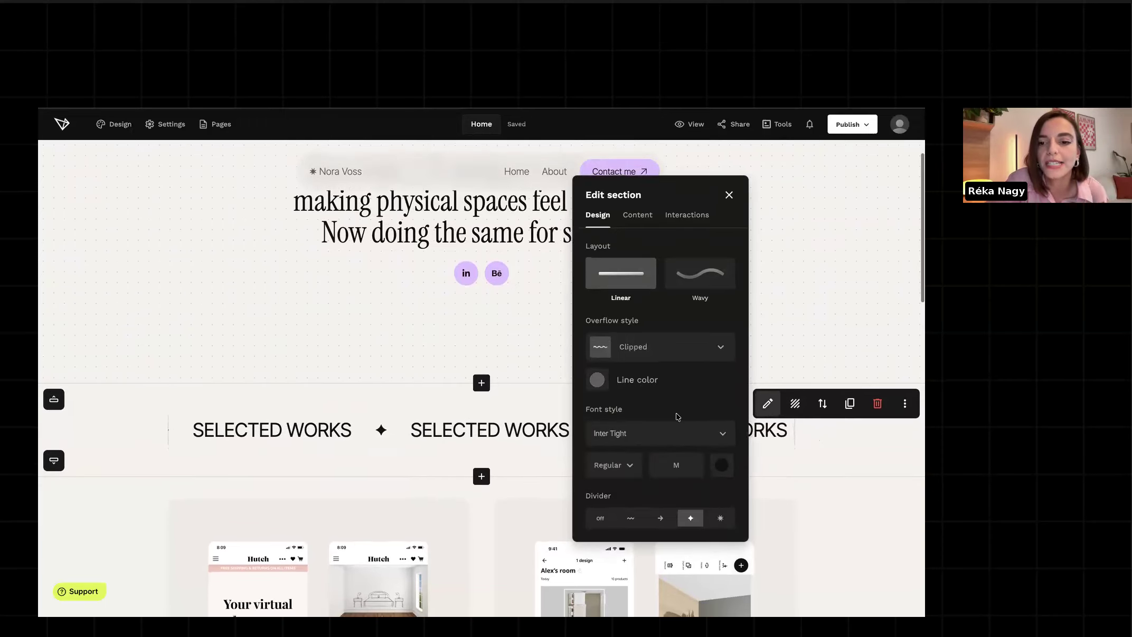
Change the SELECTED WORKS divider's font to Instrument Serif and its divider symbol to the starburst.
click(705, 444)
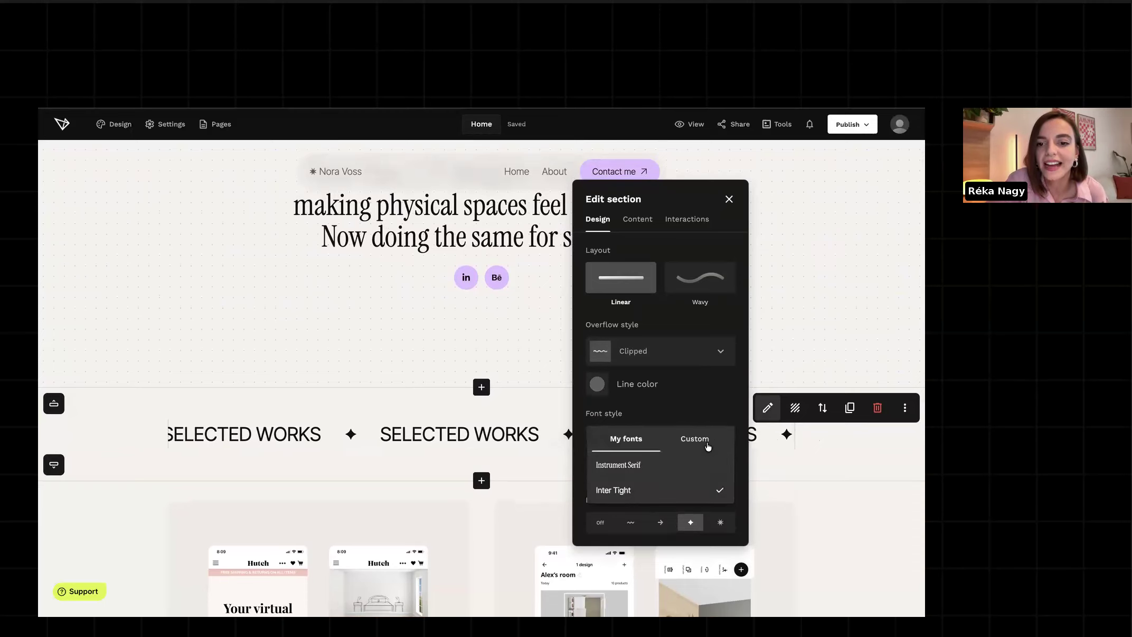
click(668, 465)
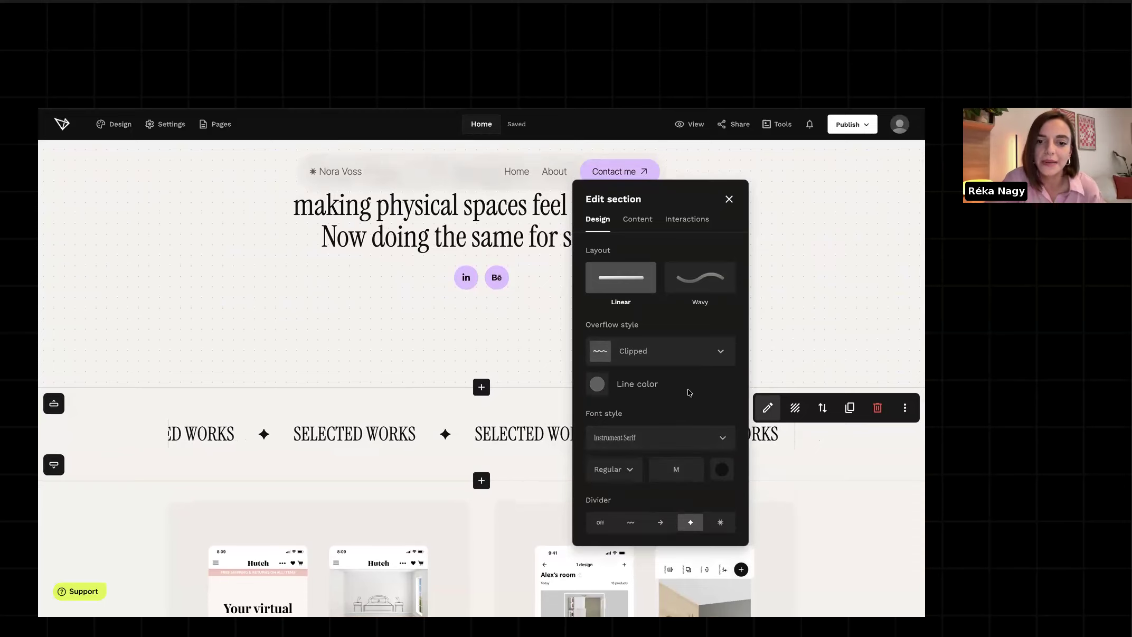
click(721, 523)
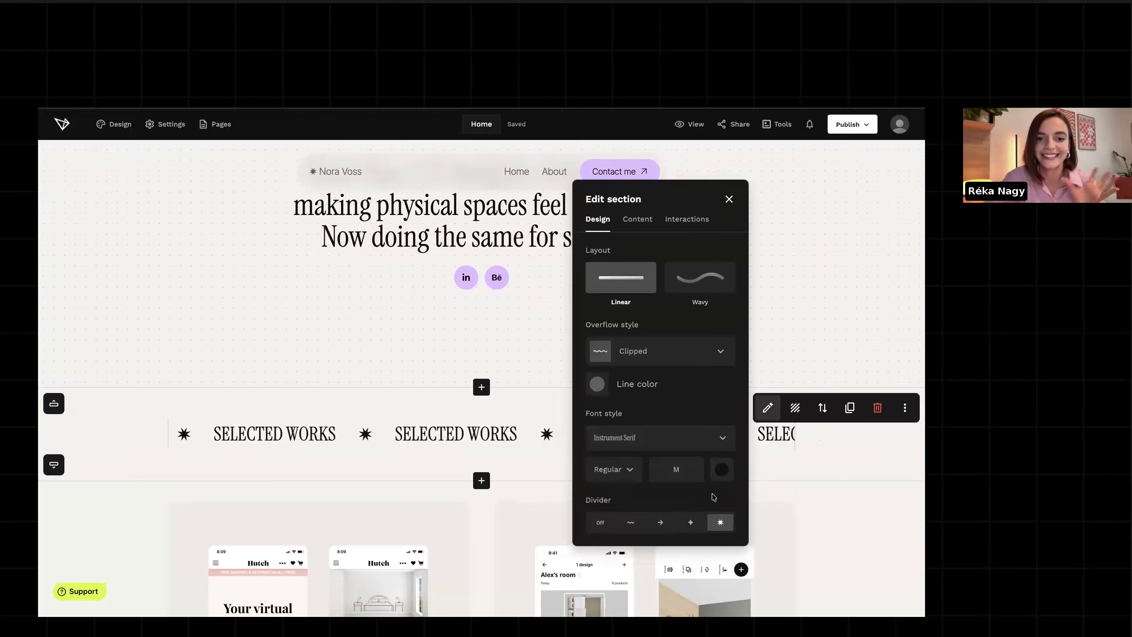
Change the scrolling divider's text to "Selected works" in sentence case and close the section settings.
click(638, 221)
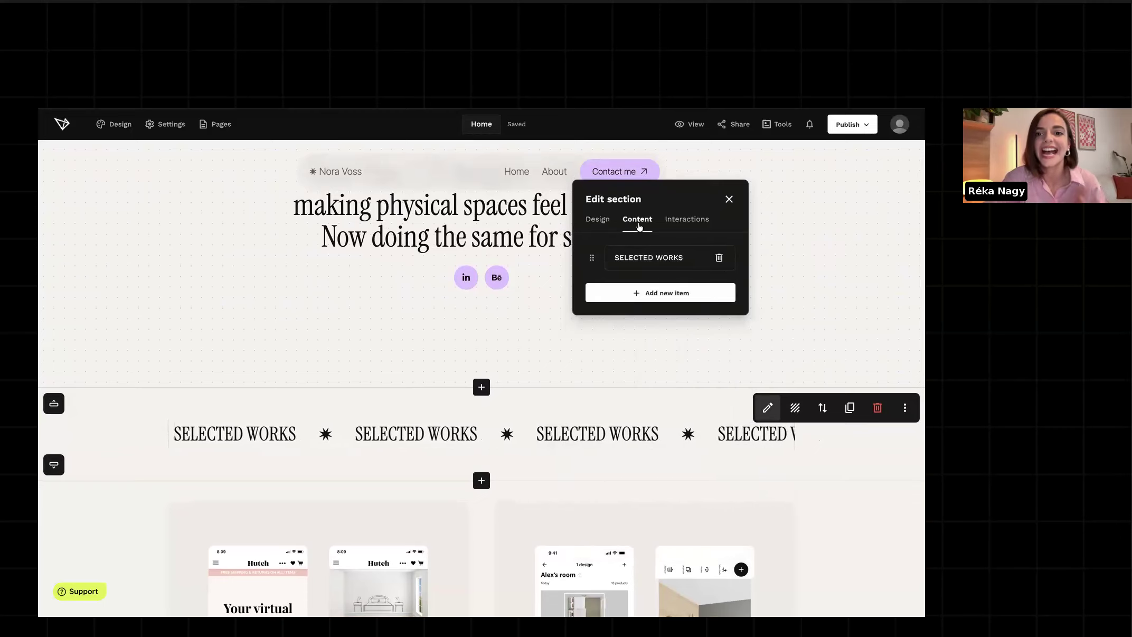
triple_click(666, 257)
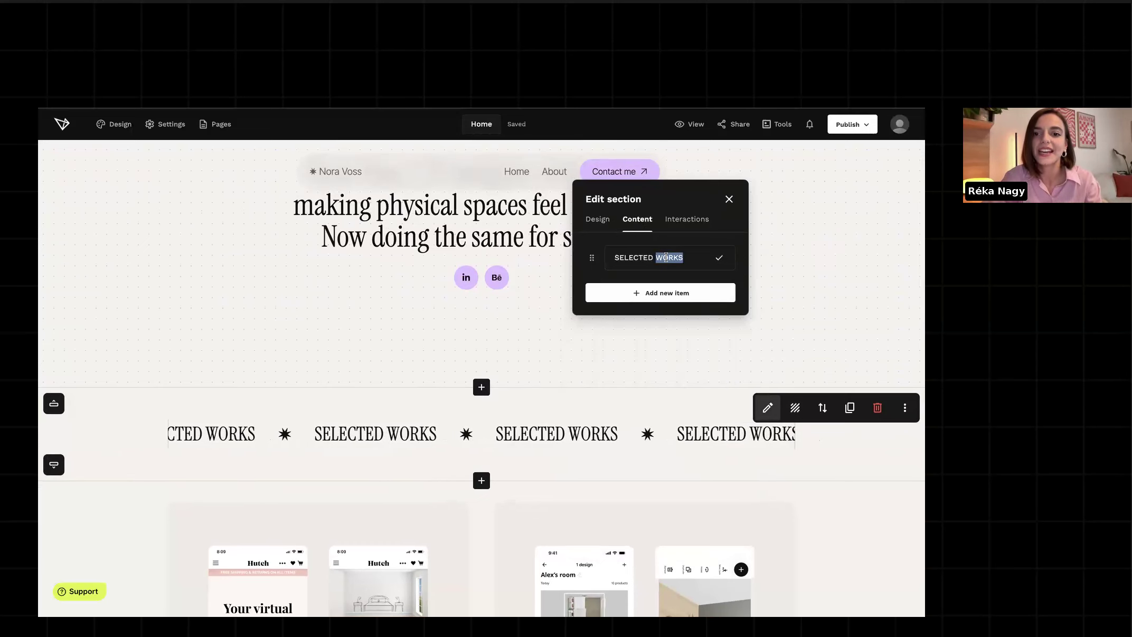
text(Selected works)
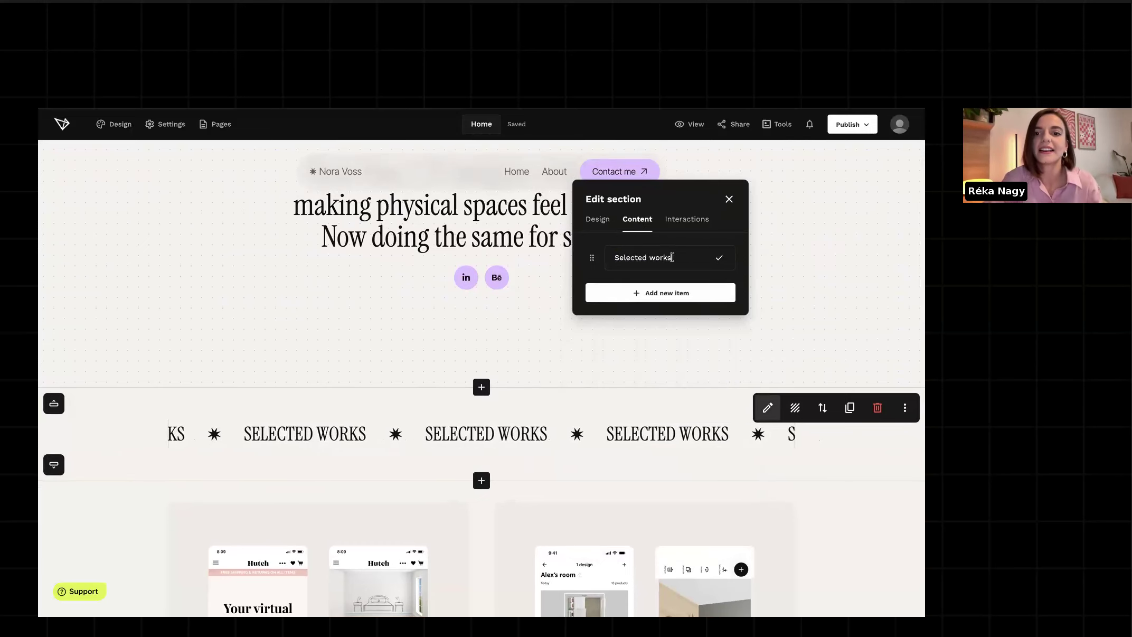
click(719, 258)
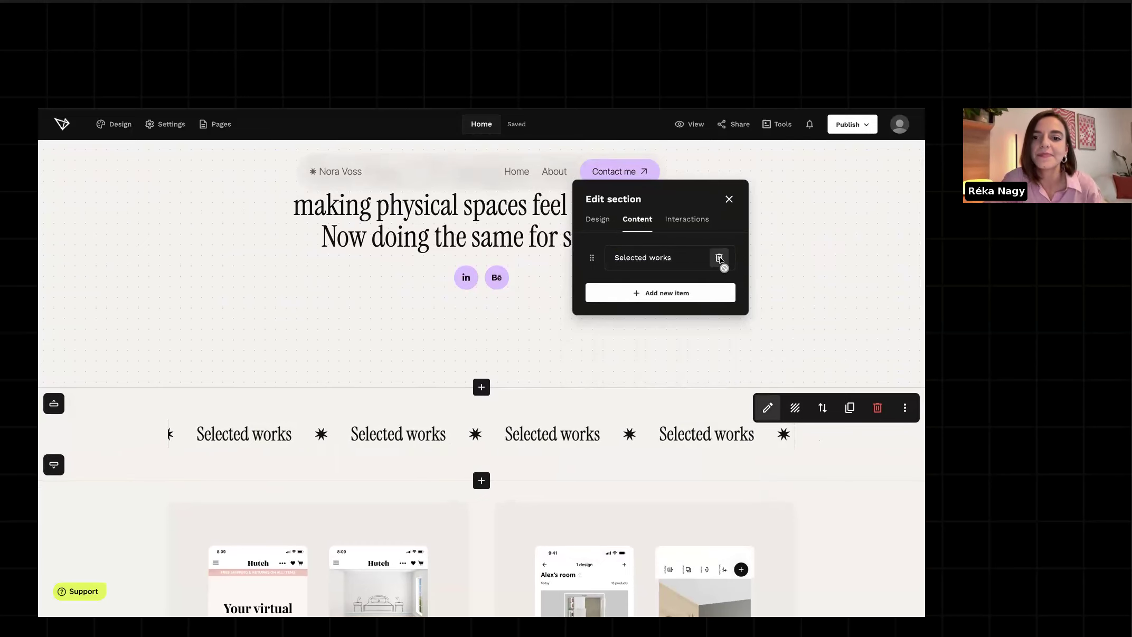
click(729, 199)
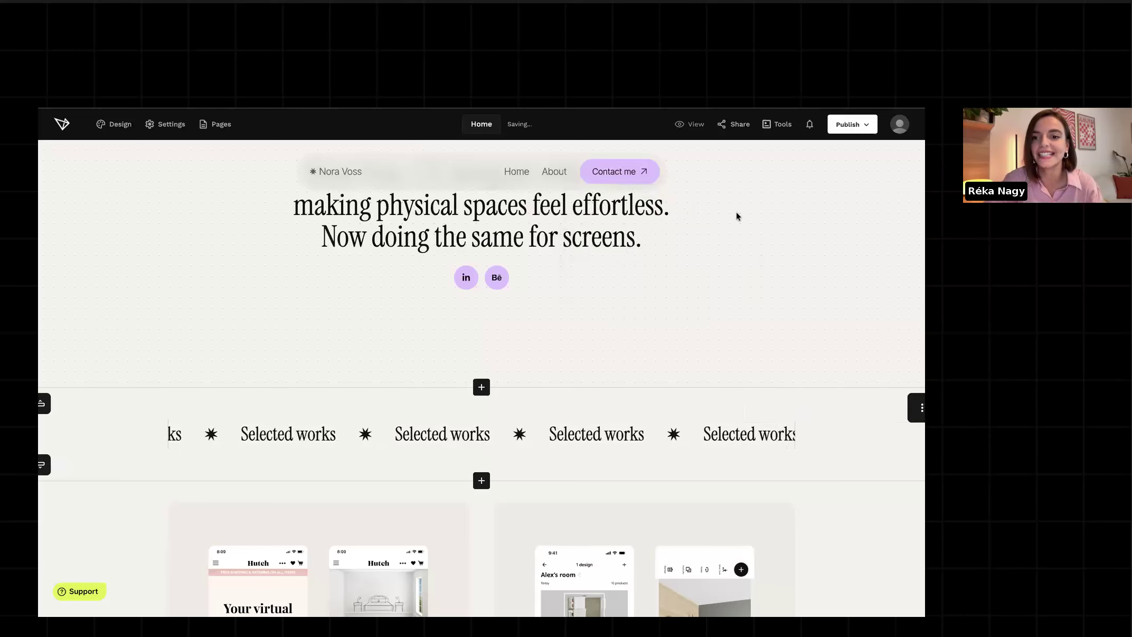
Delete the "What others said" text section above the testimonial cards and confirm the deletion.
scroll(817, 443, down, 1)
scroll(817, 442, down, 15)
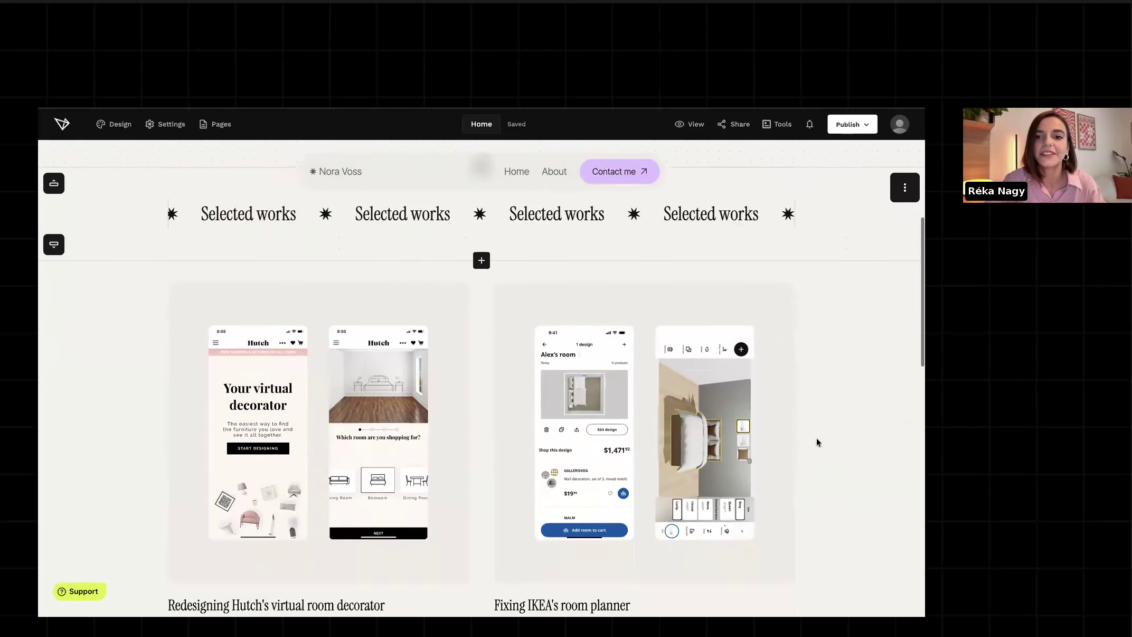
scroll(817, 442, down, 2)
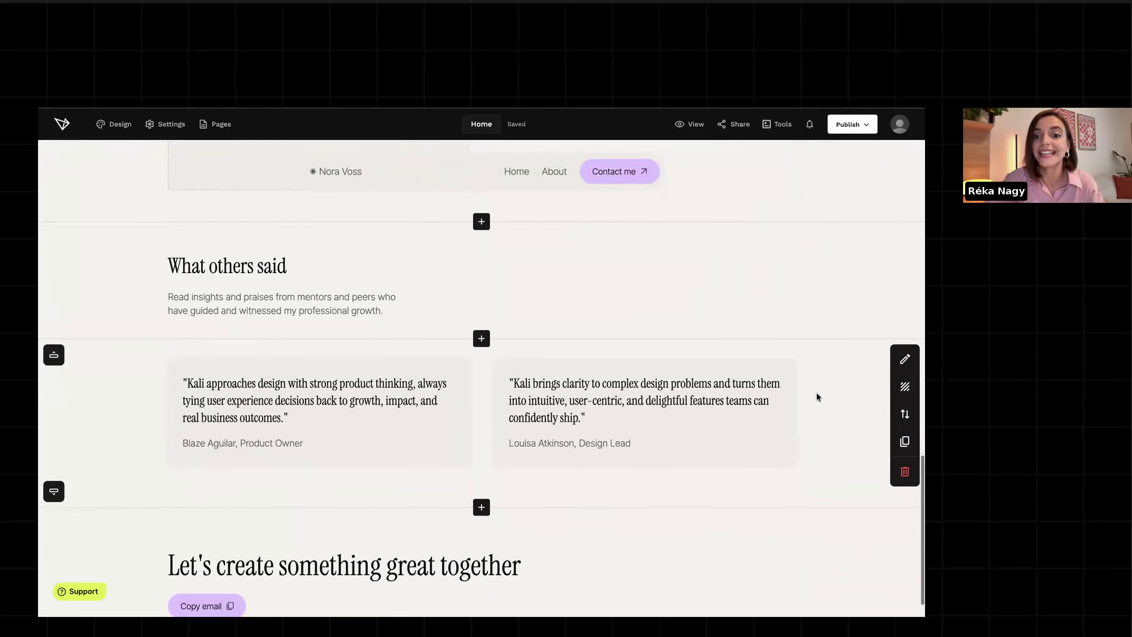
click(906, 242)
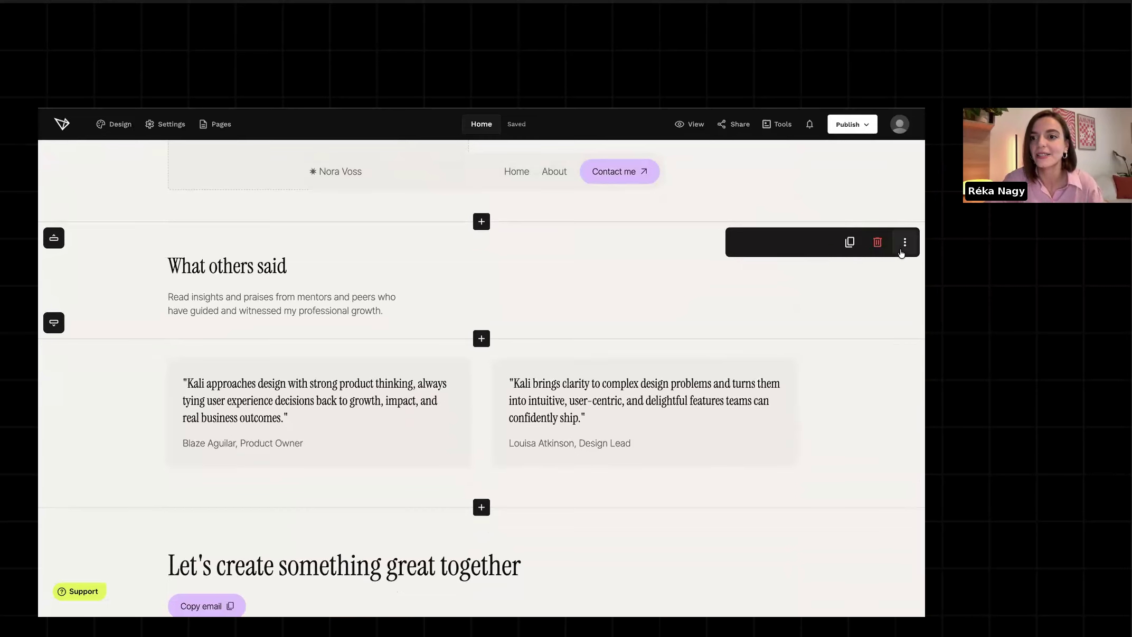
click(877, 242)
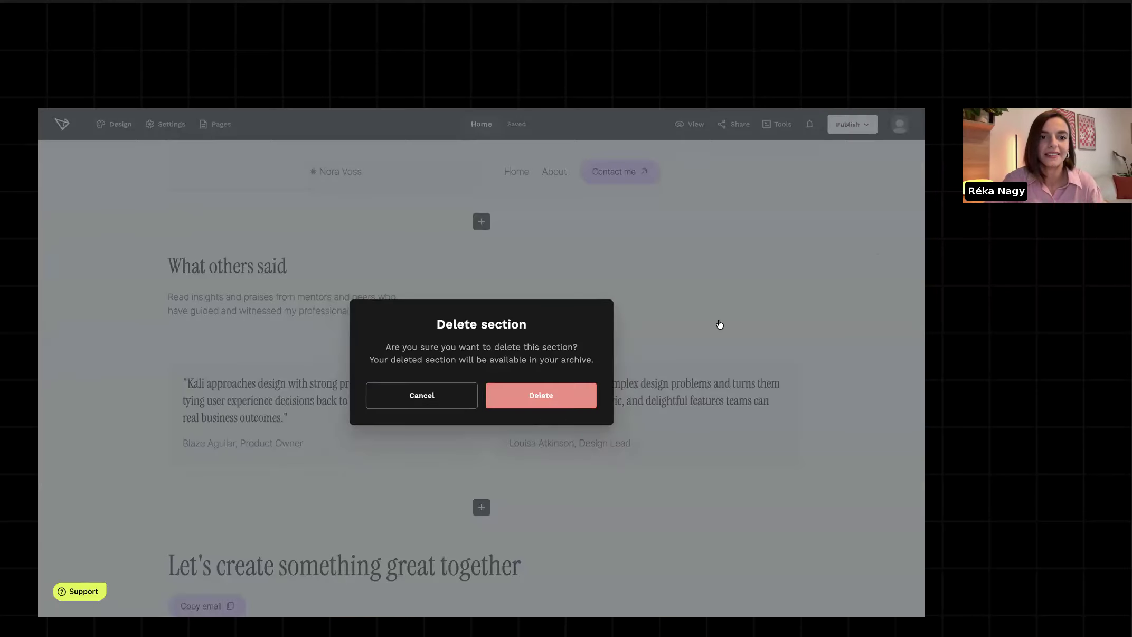
scroll(728, 322, up, 15)
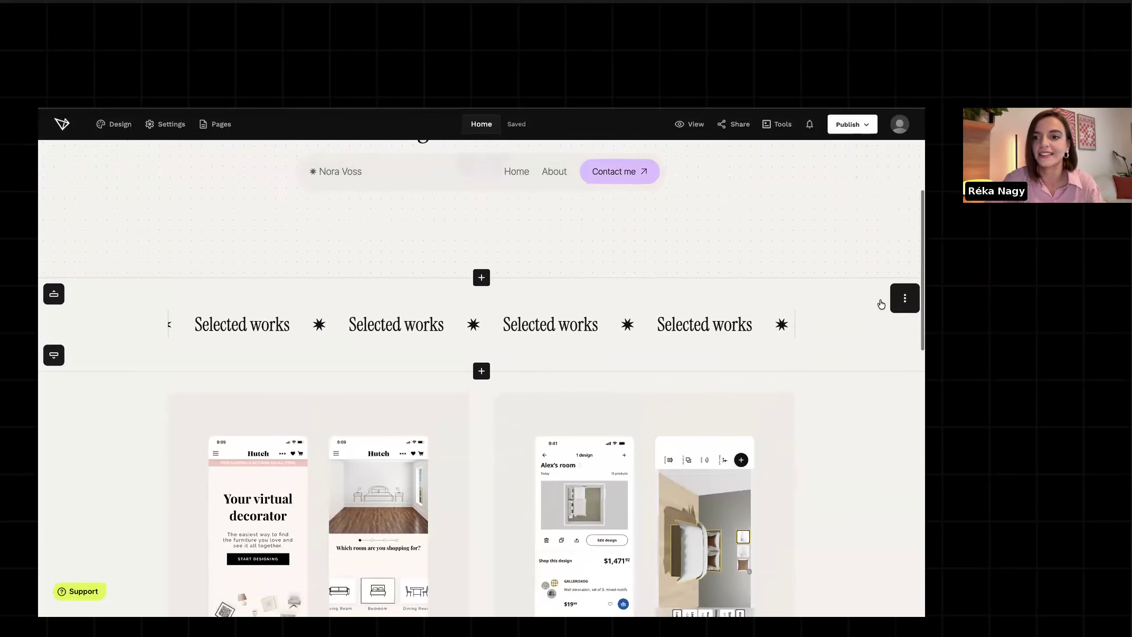
click(904, 299)
click(823, 300)
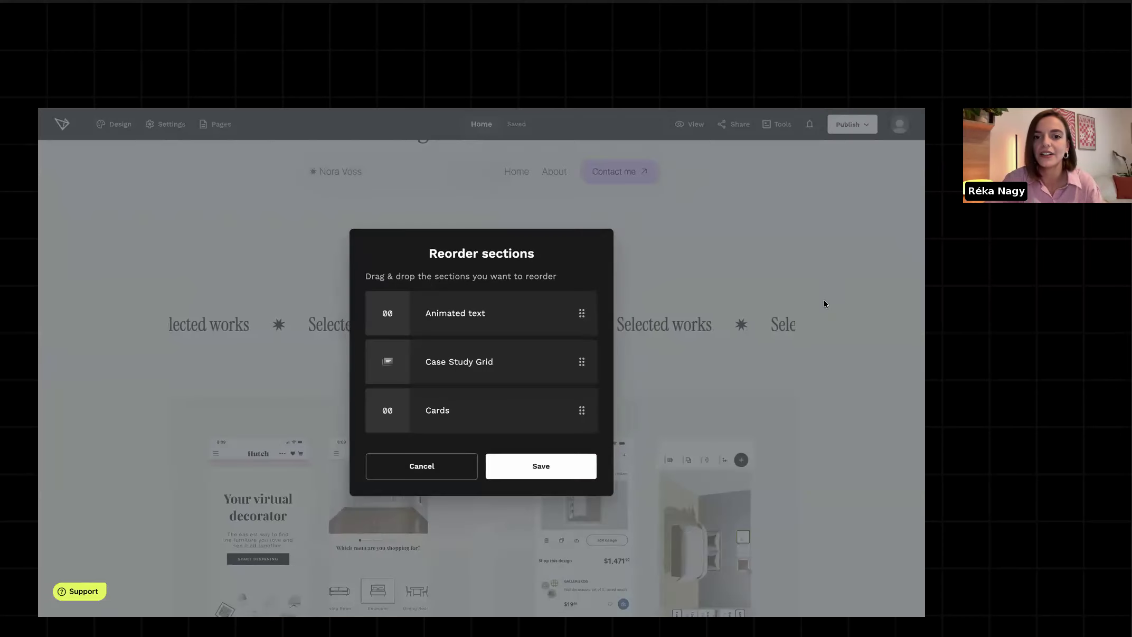
click(422, 468)
Duplicate the Selected works divider and reorder the copy between the Case Study Grid and the Cards section.
mouse_move(818, 315)
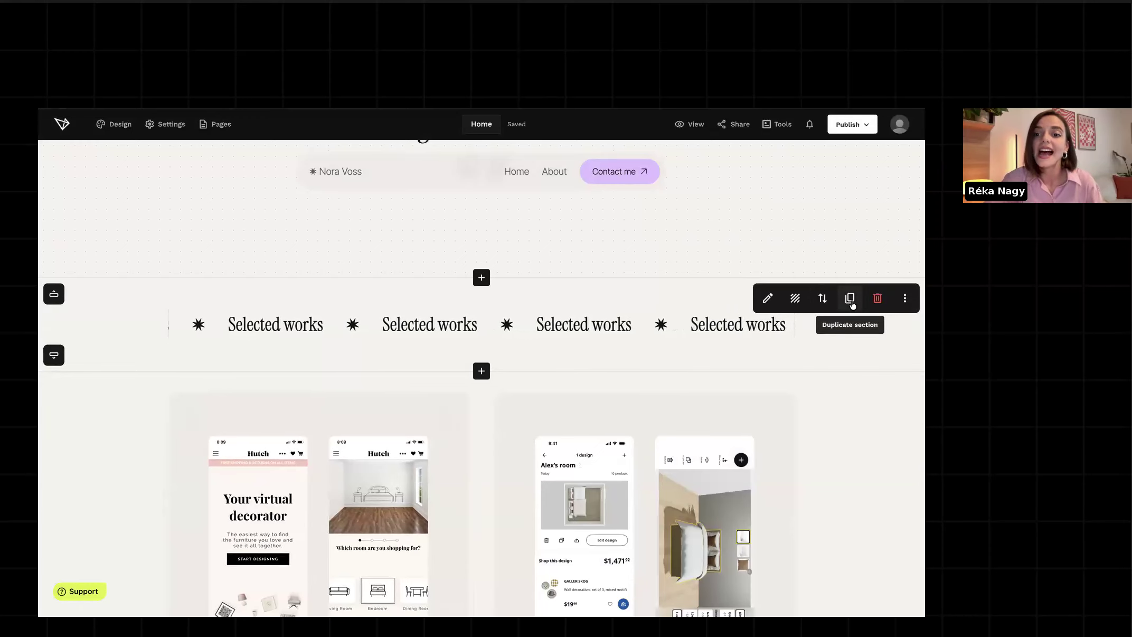
click(850, 301)
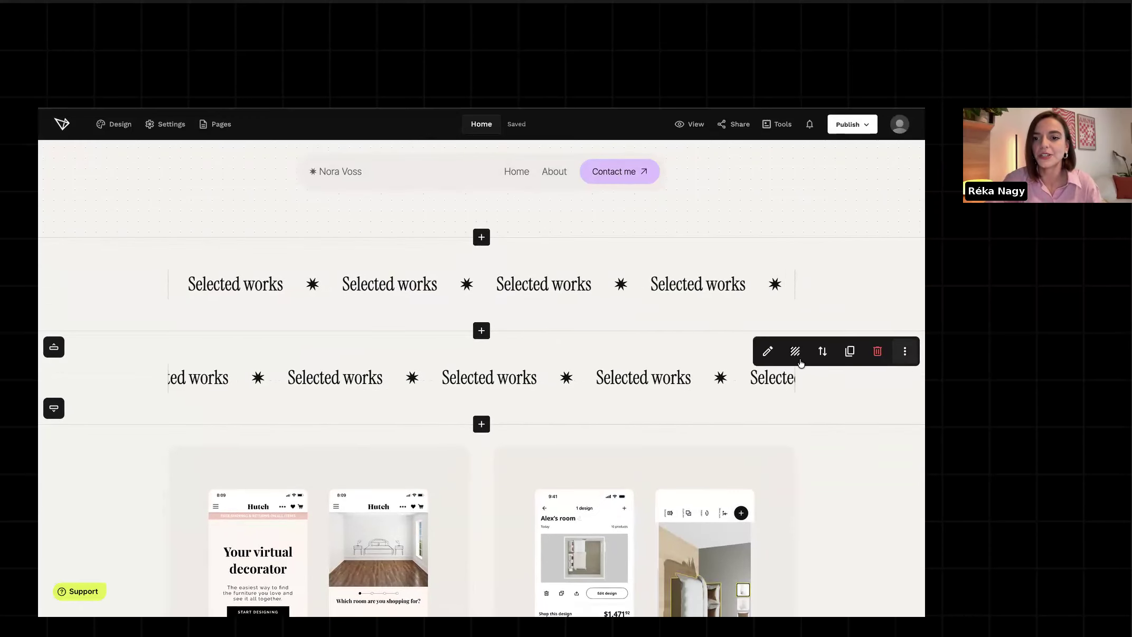
click(823, 352)
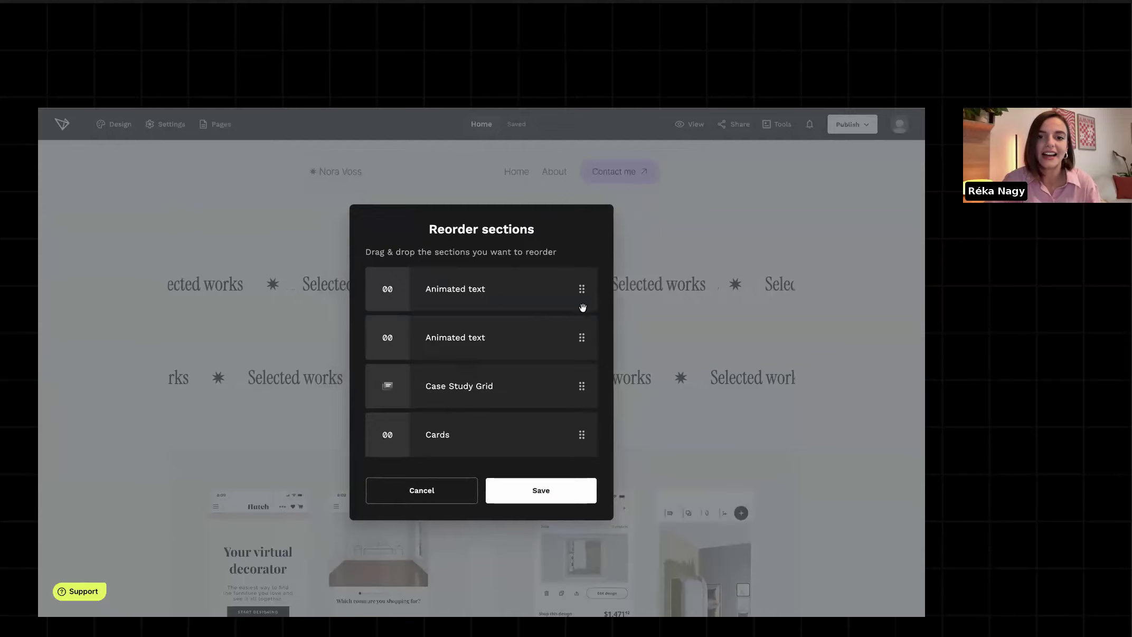
drag(582, 339, 583, 394)
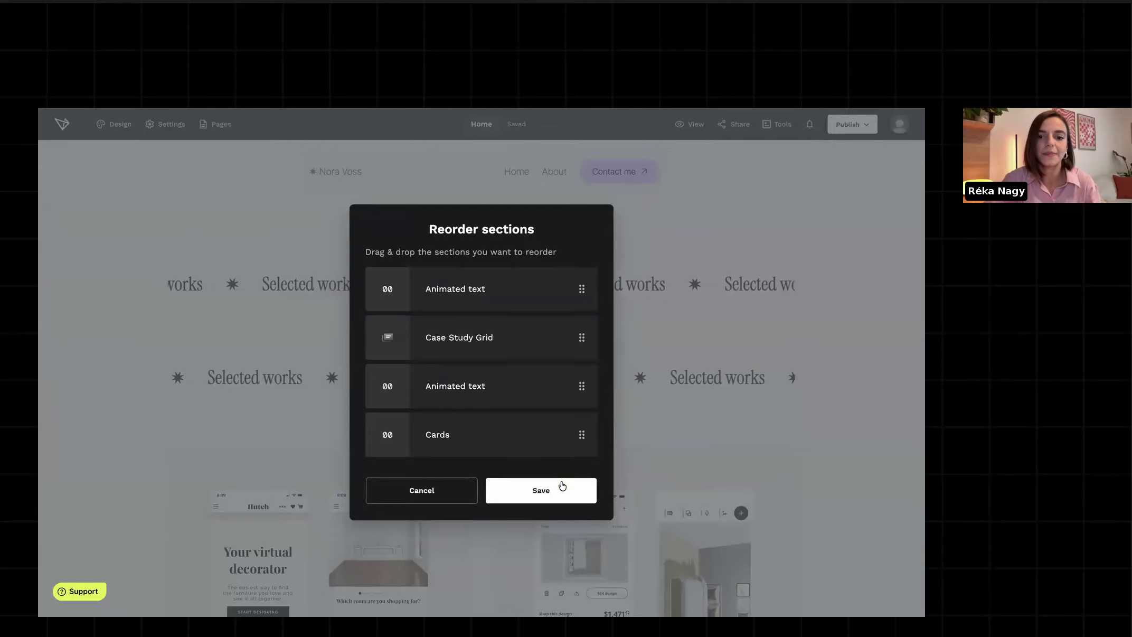
click(563, 485)
Change the text of the duplicated divider above the testimonial cards to "Testimonials" and close its settings.
scroll(828, 341, down, 8)
scroll(829, 342, down, 2)
mouse_move(896, 346)
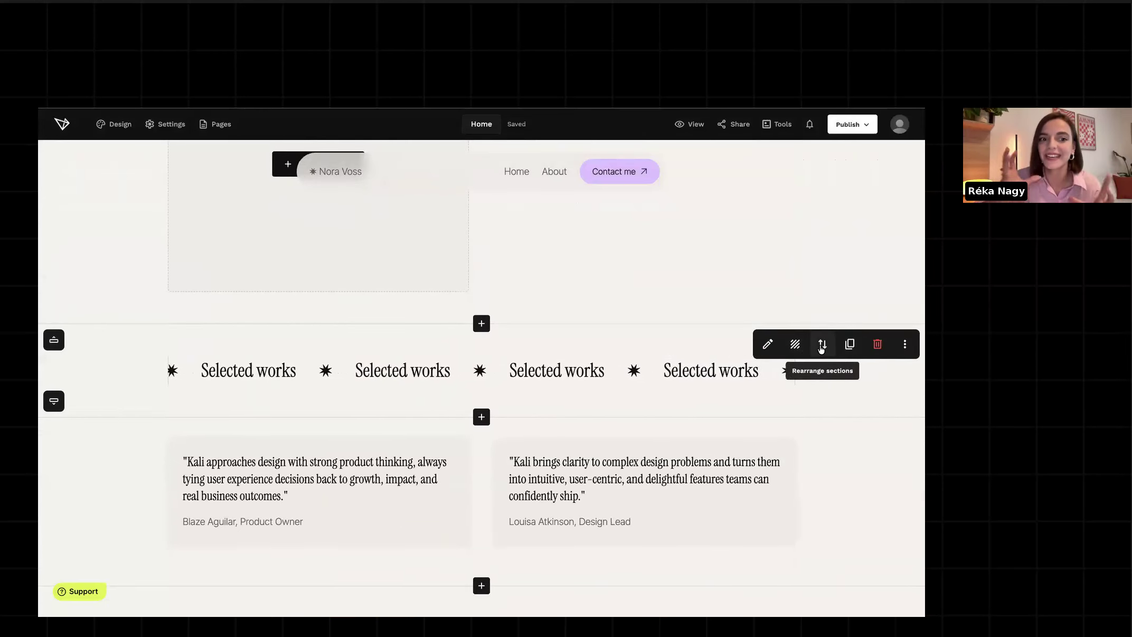
click(768, 344)
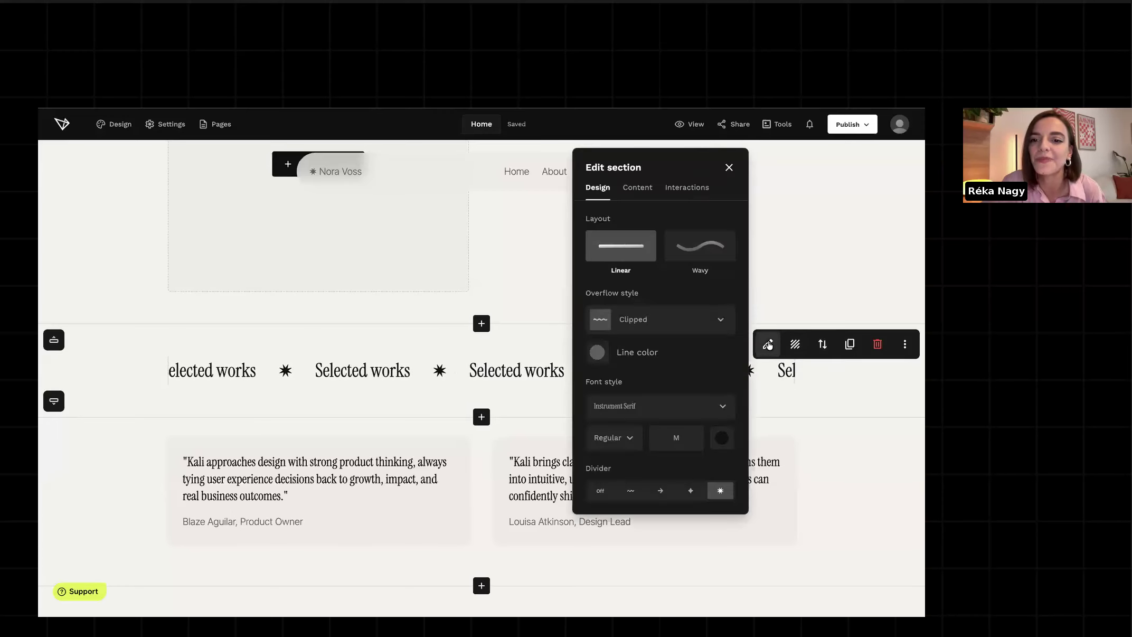
click(643, 189)
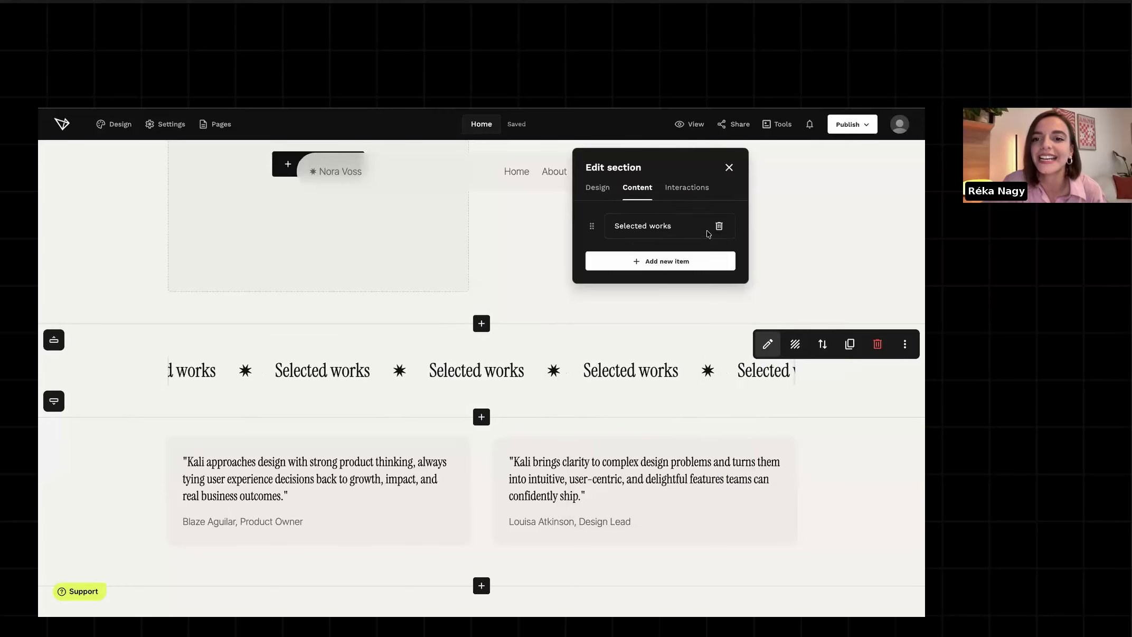
click(652, 222)
text(T)
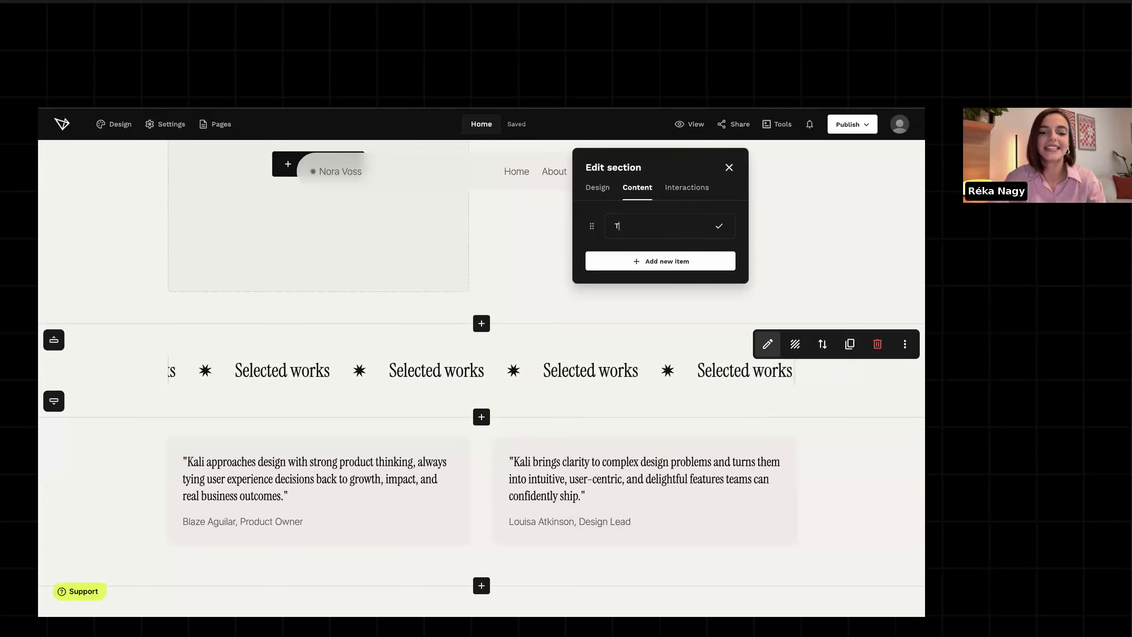
text(estimoni)
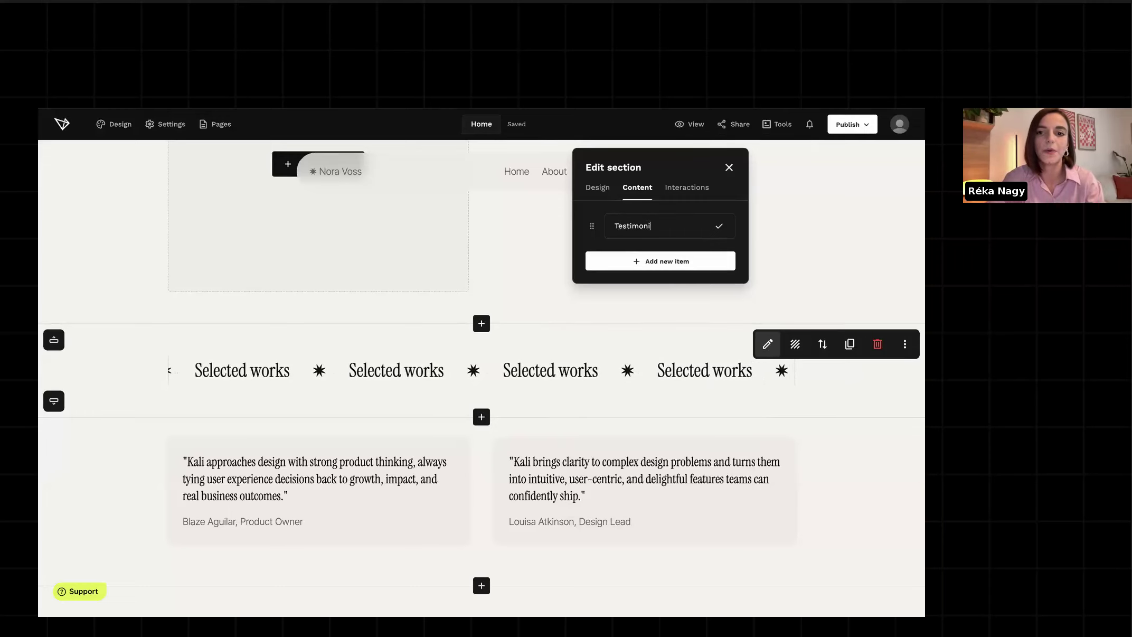
click(719, 226)
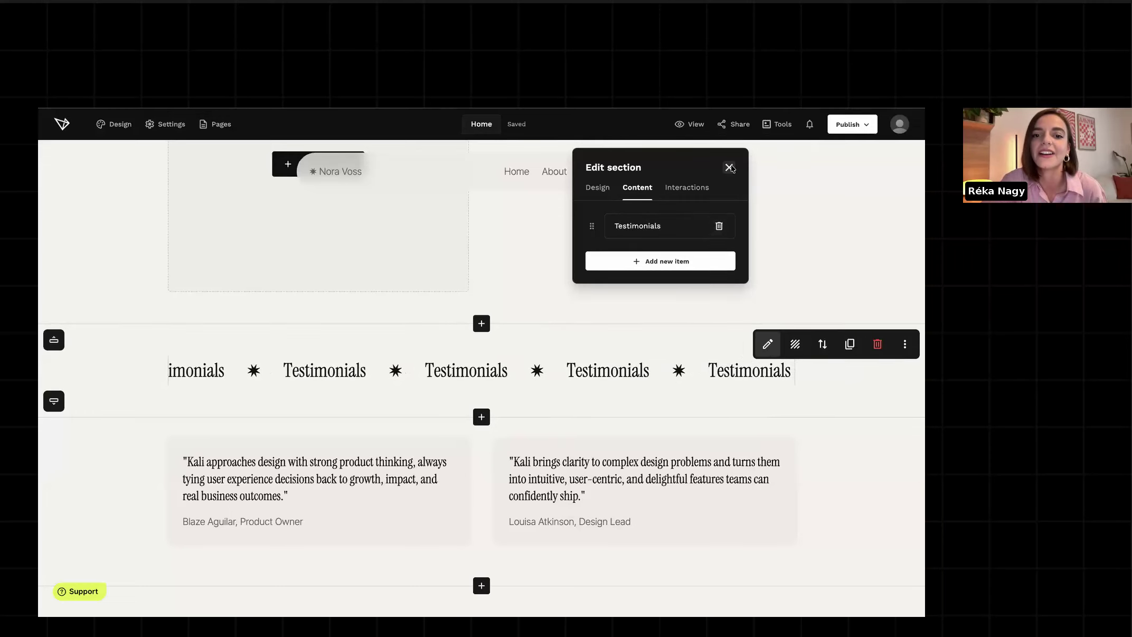
click(729, 167)
Review the home page and the outline sections offered for a new case study, closing the outline builder without creating one.
scroll(794, 245, up, 10)
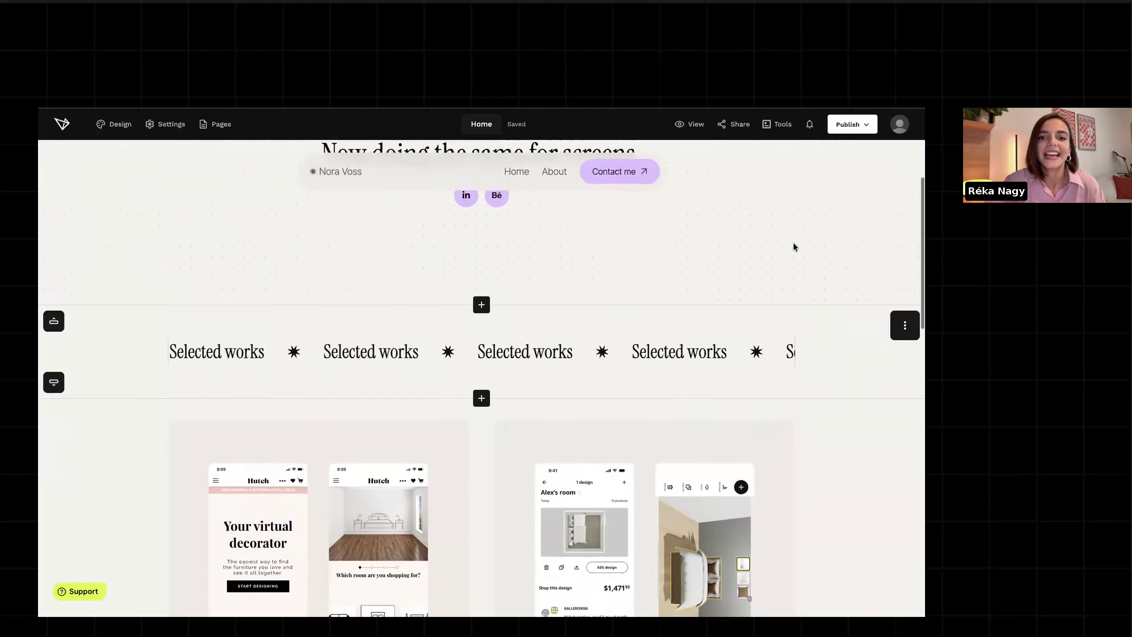
scroll(793, 246, down, 5)
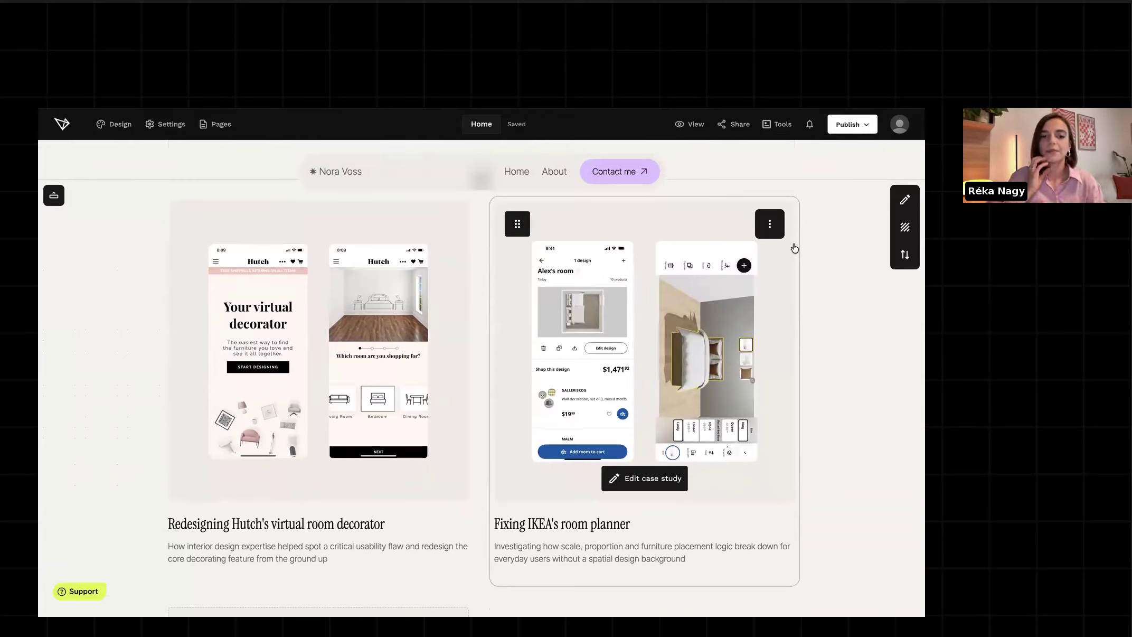
scroll(851, 412, down, 5)
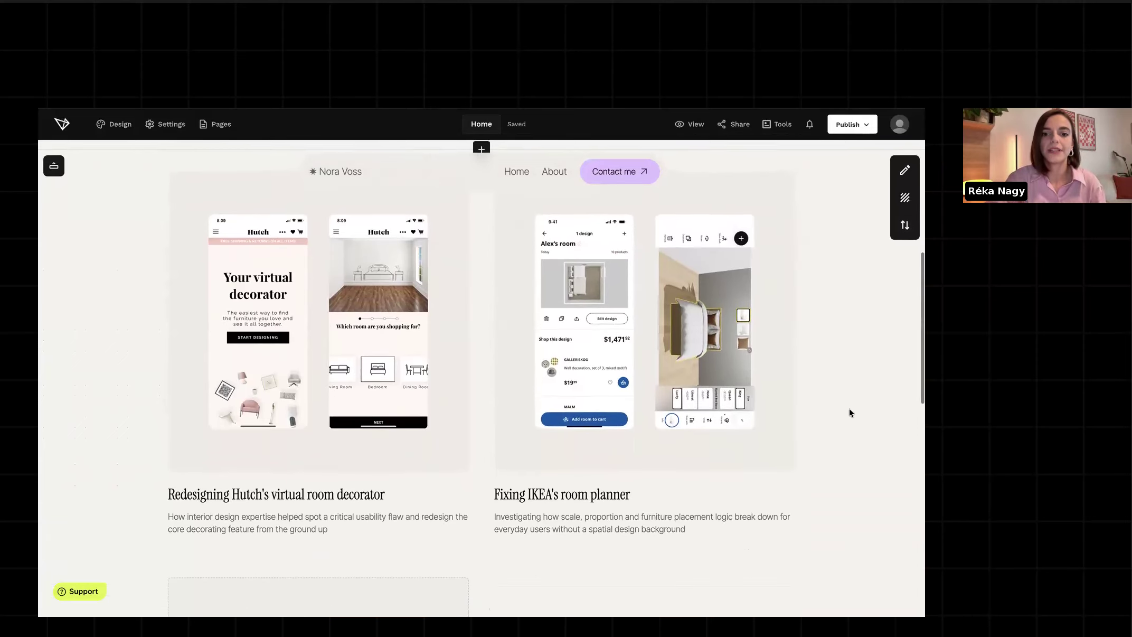
scroll(849, 410, up, 4)
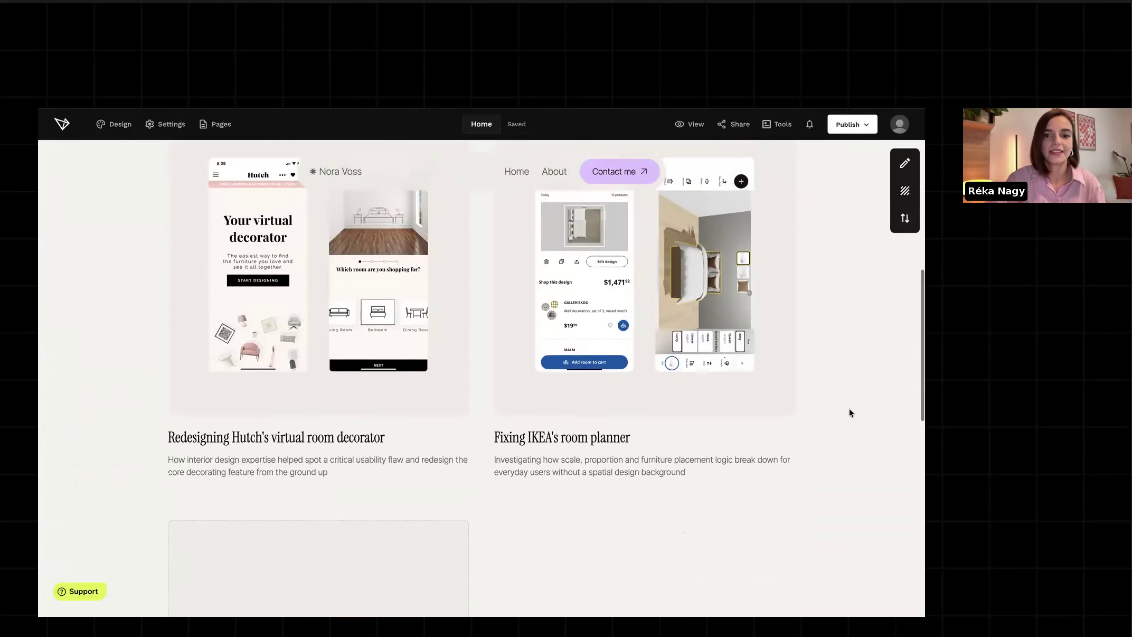
scroll(849, 410, down, 5)
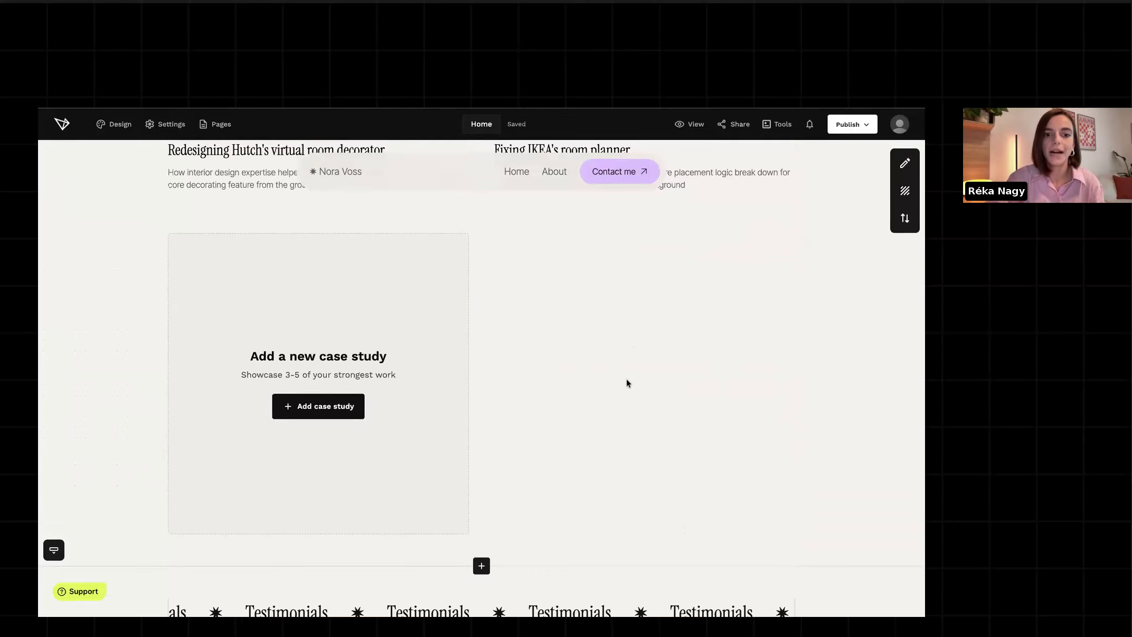
click(319, 415)
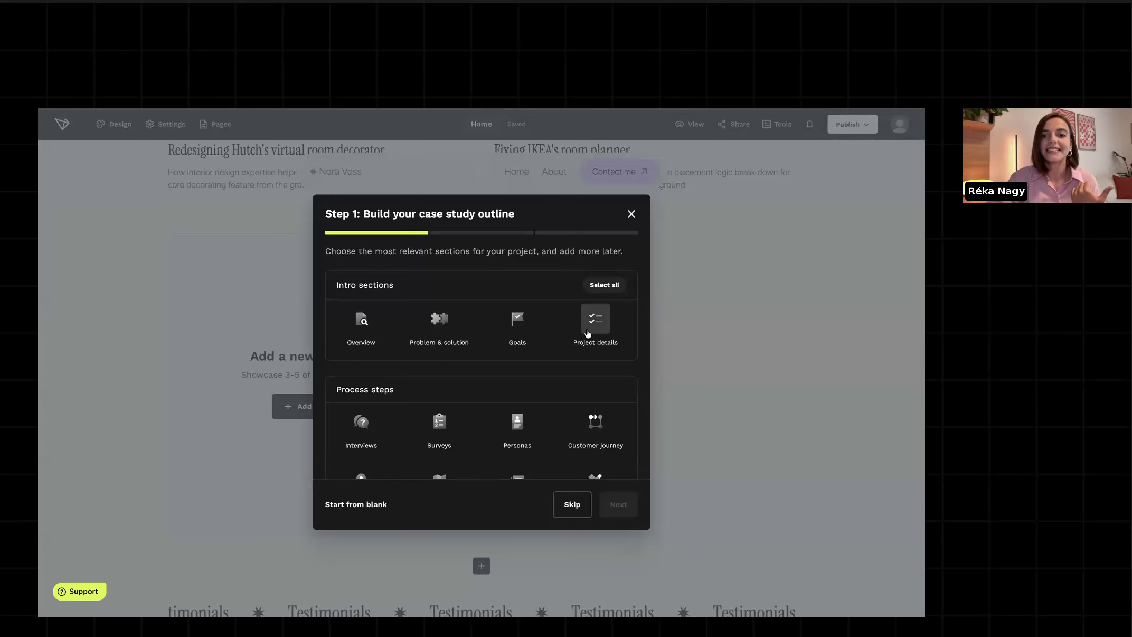
scroll(613, 384, down, 2)
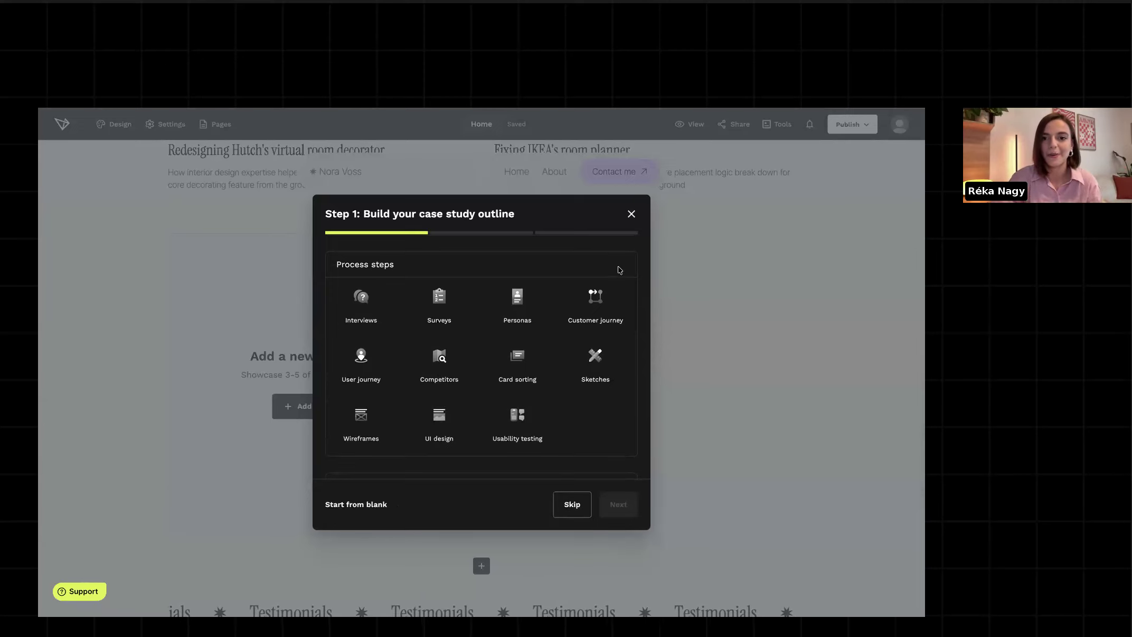
click(631, 215)
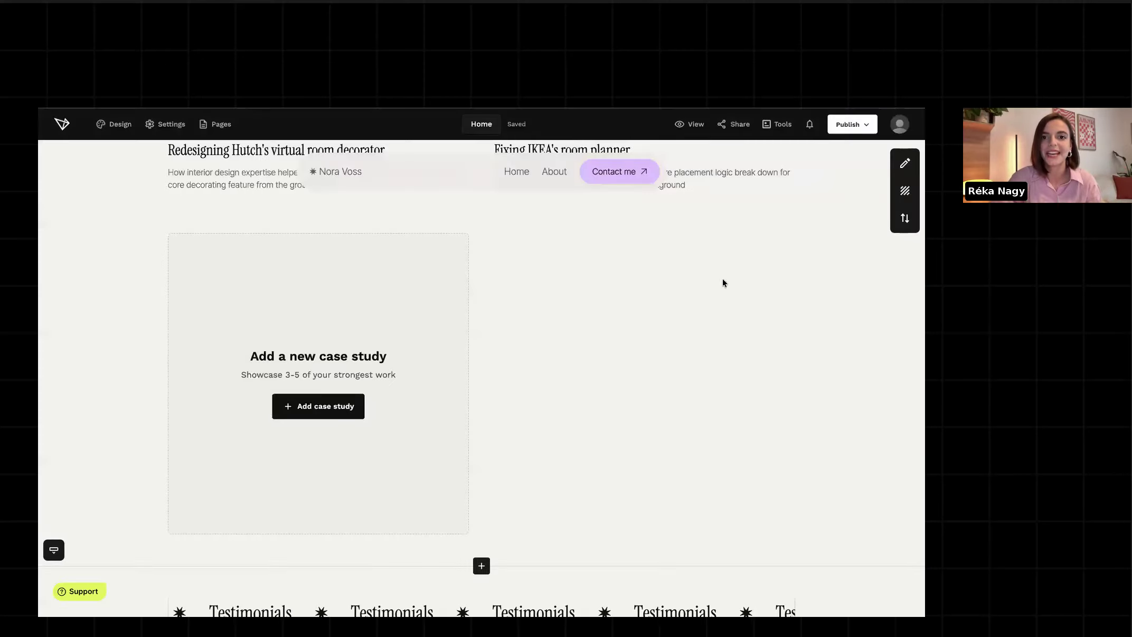
Change the layout of the case study section from Grid to Small list.
scroll(723, 280, up, 7)
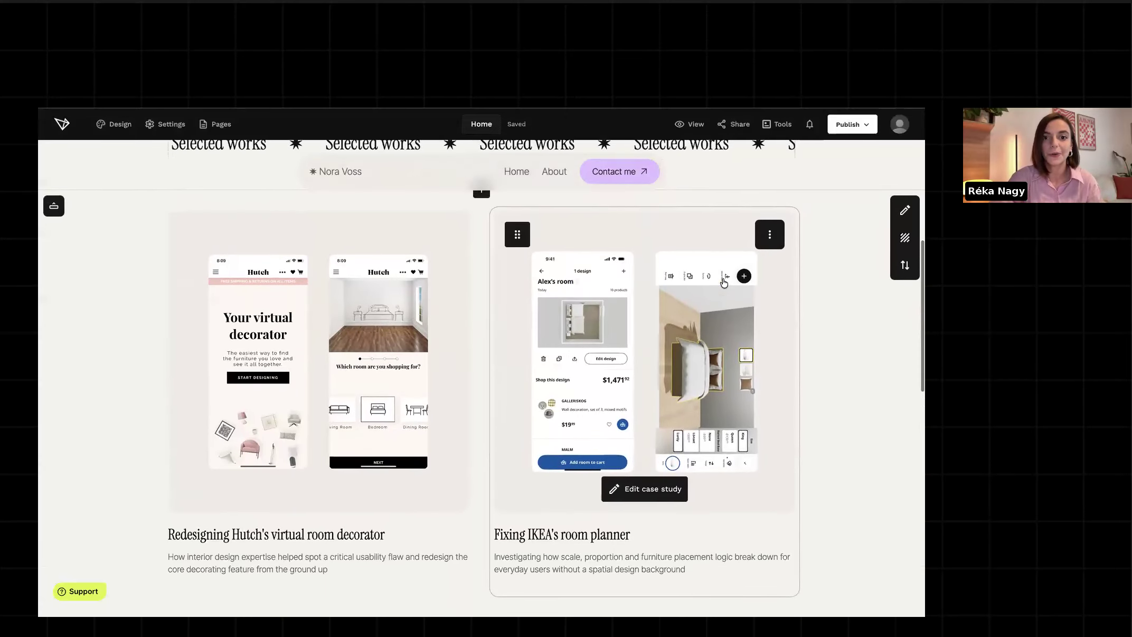
scroll(723, 283, down, 1)
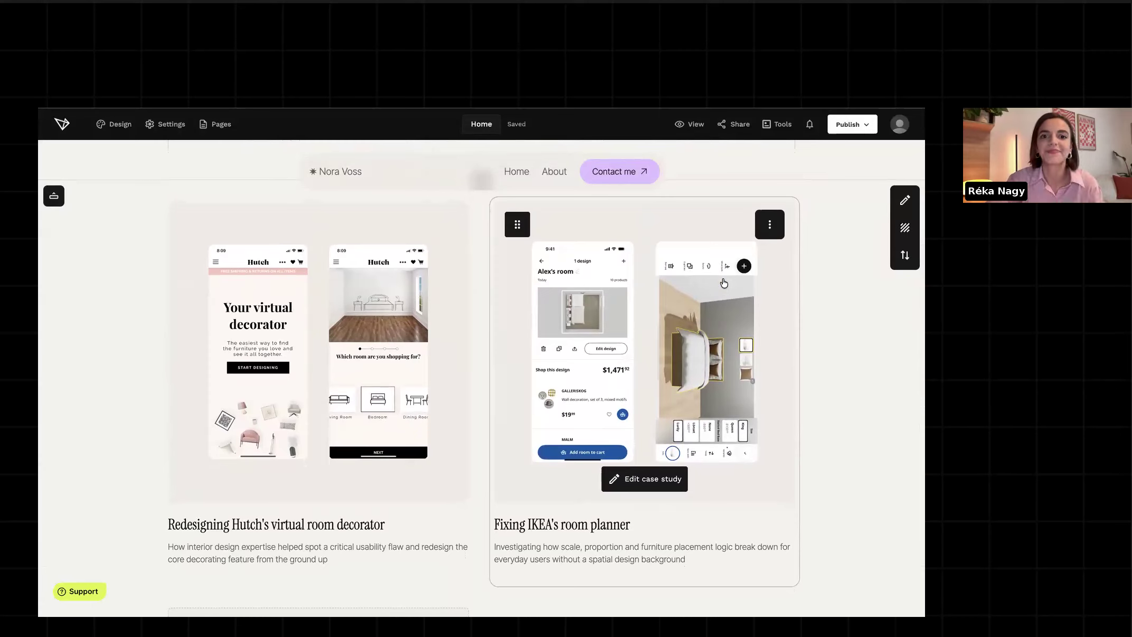
click(904, 206)
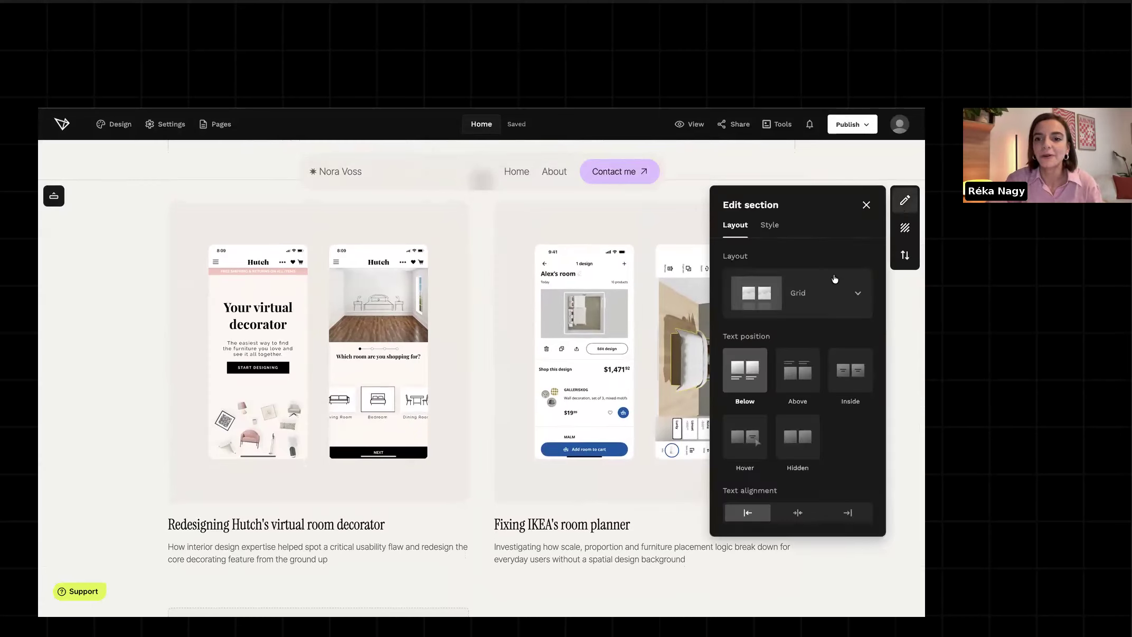
click(830, 305)
scroll(819, 336, down, 2)
scroll(819, 334, down, 1)
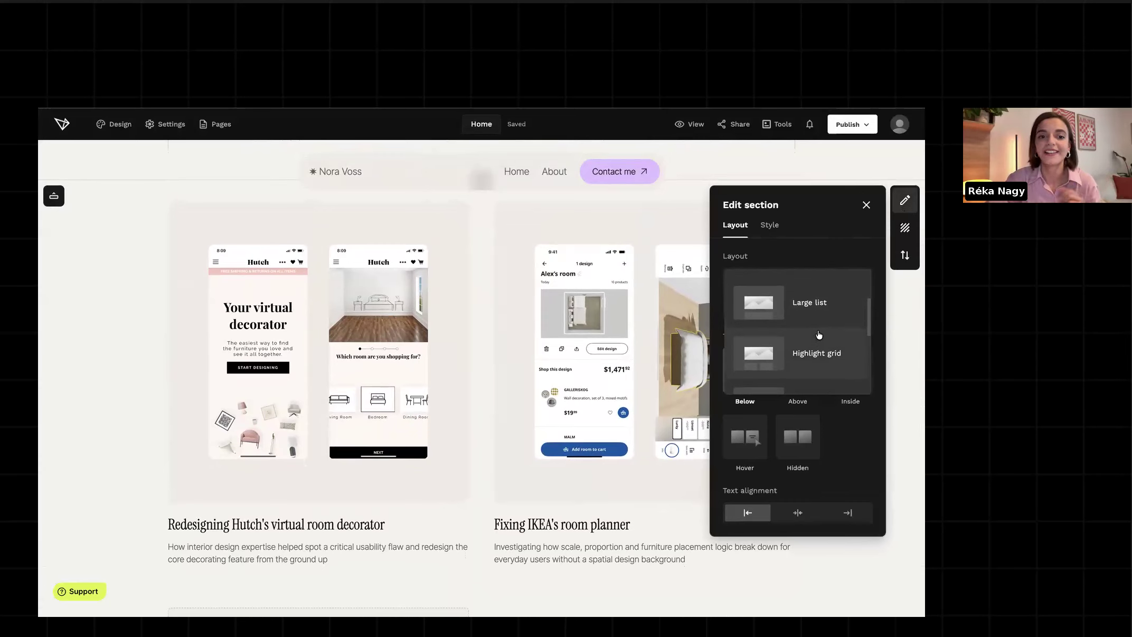
scroll(813, 351, down, 1)
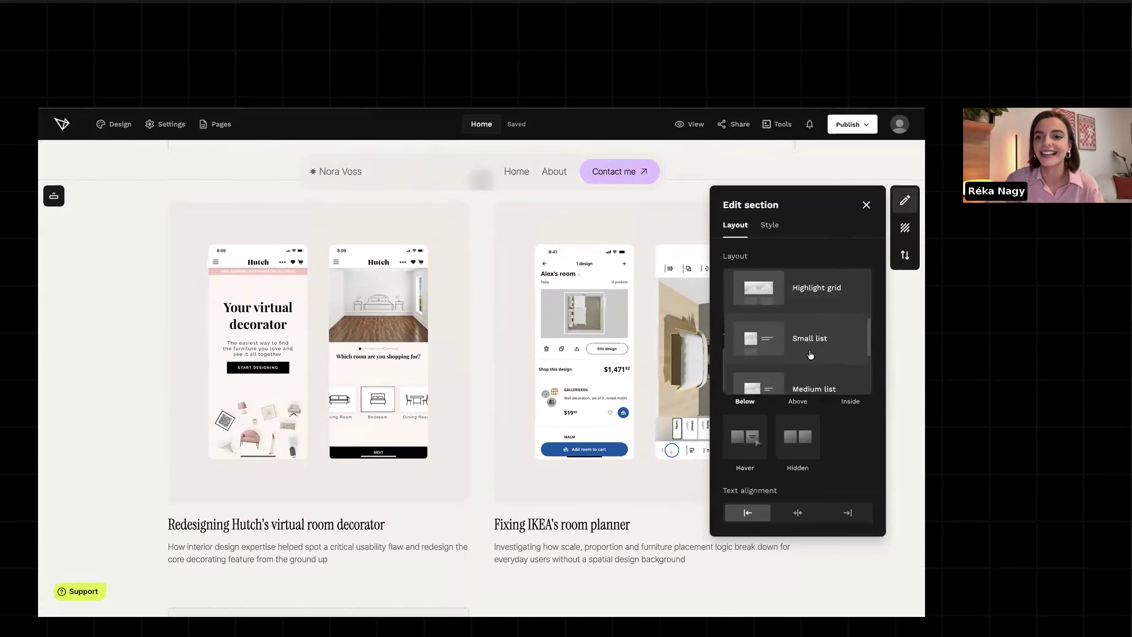
click(820, 343)
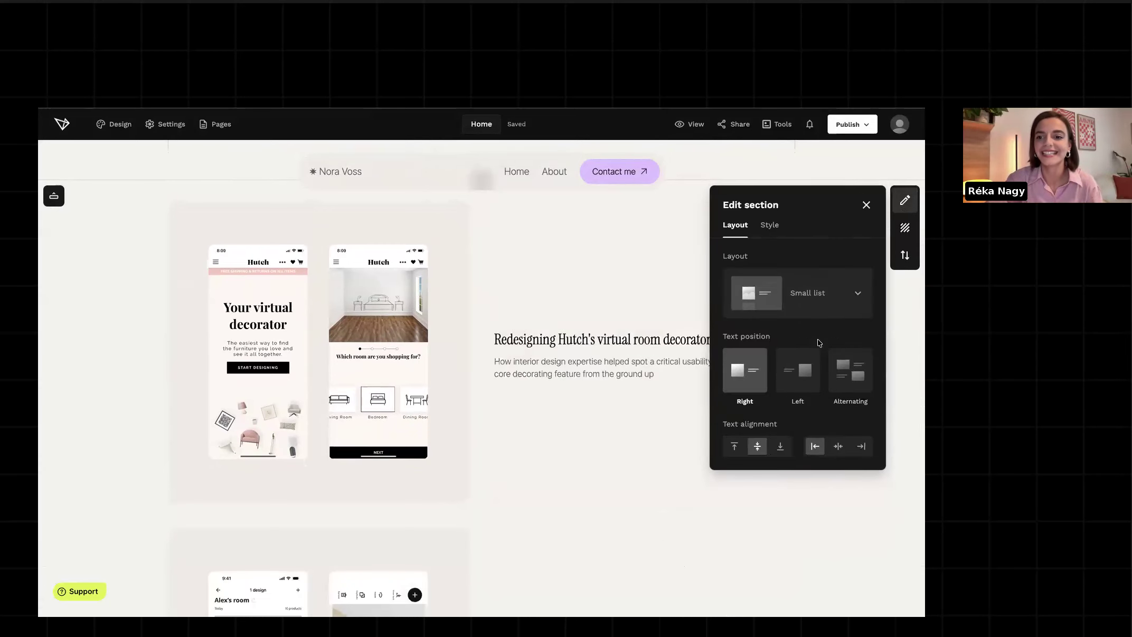
Give the case study cards a Fill background and set their corner radius to 24.
click(770, 226)
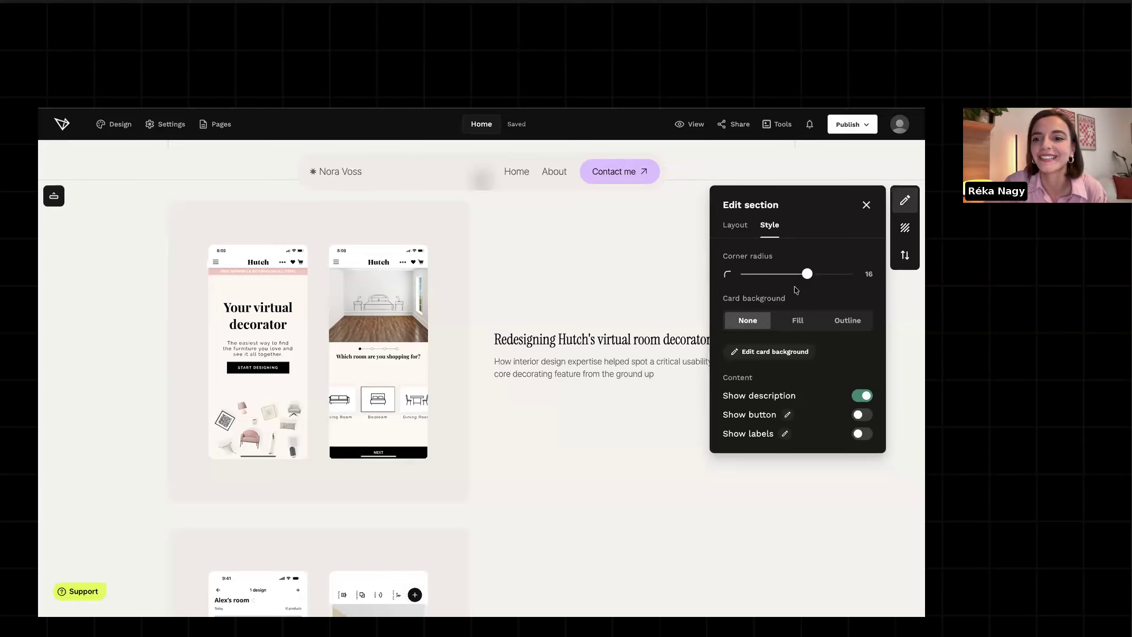
click(797, 322)
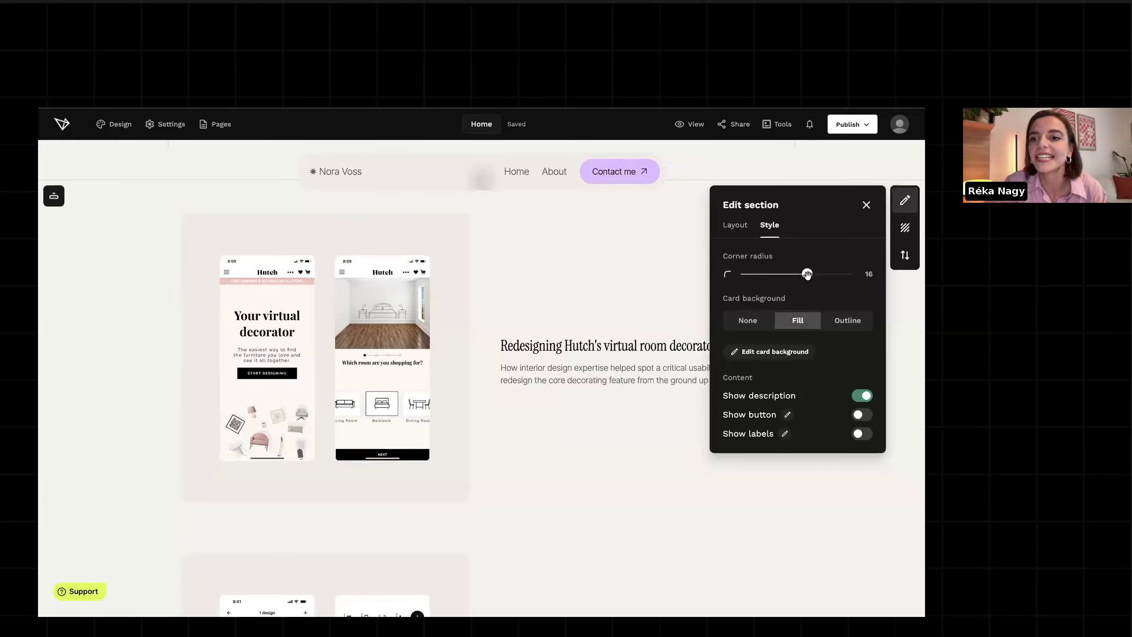
mouse_move(833, 280)
mouse_down()
mouse_move(847, 274)
mouse_move(830, 273)
mouse_up()
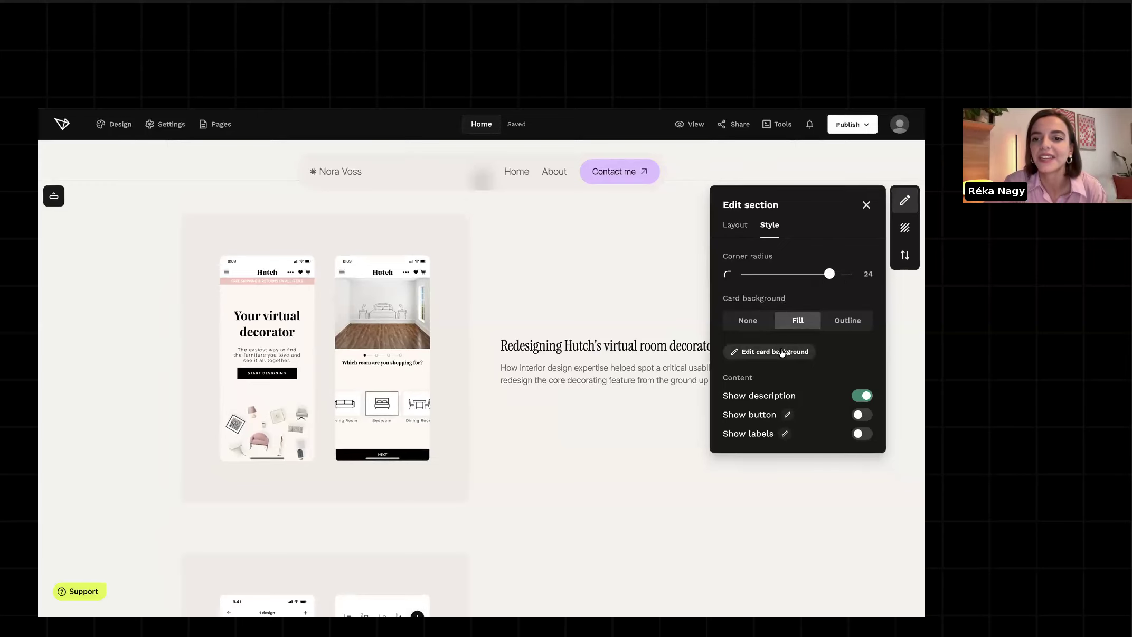
Set the card fill to the light grey swatch of the palette, save the background colors and leave the color settings.
click(783, 352)
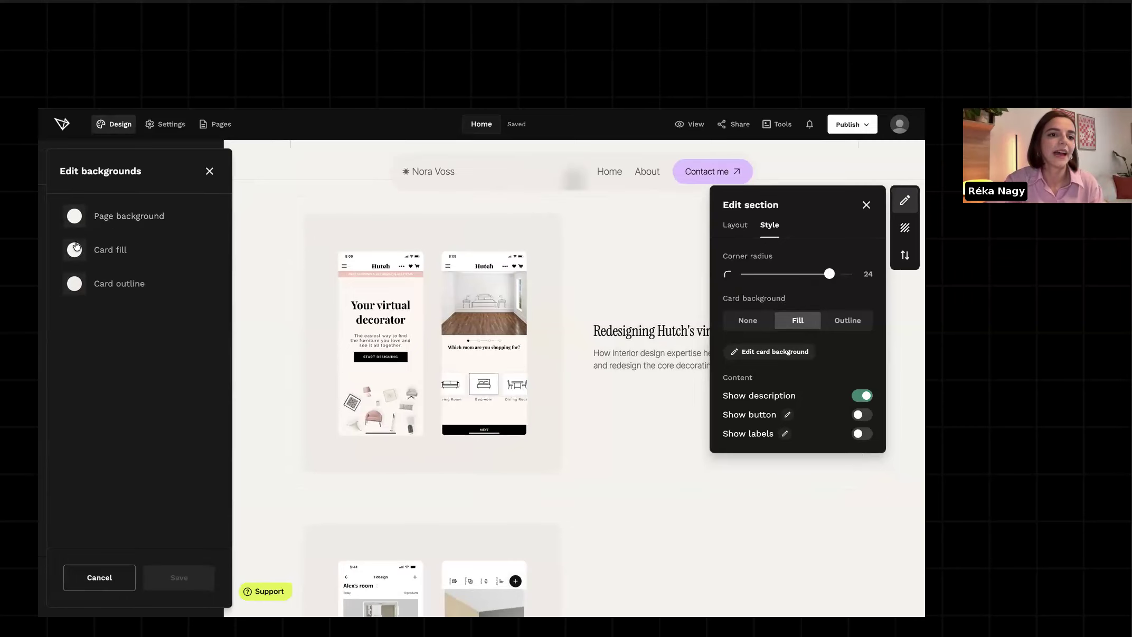
click(75, 251)
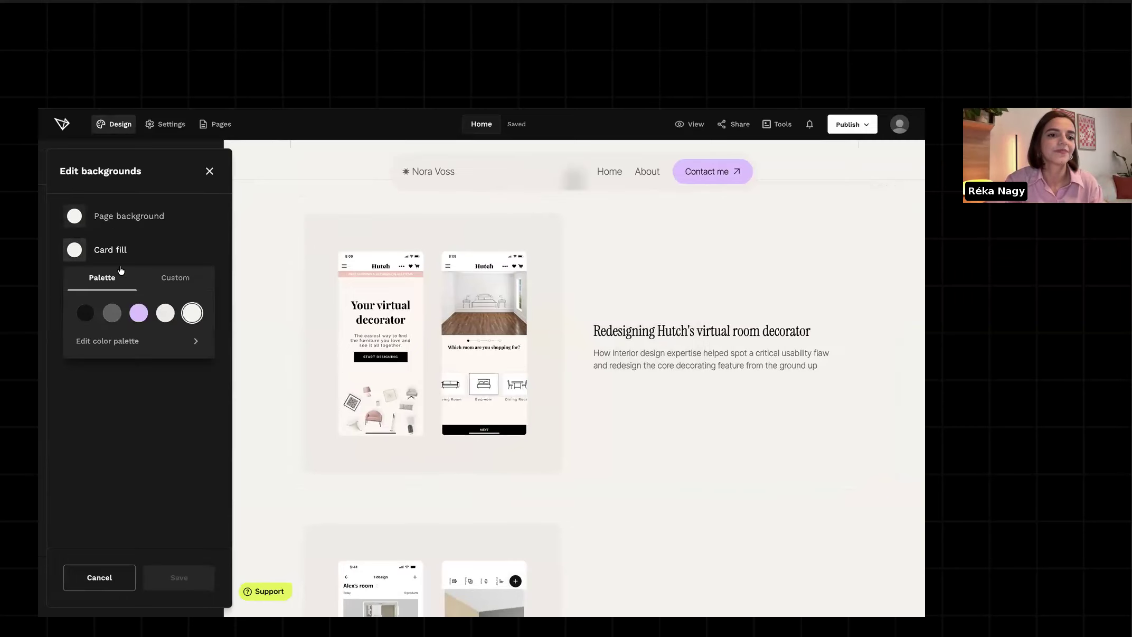
click(166, 314)
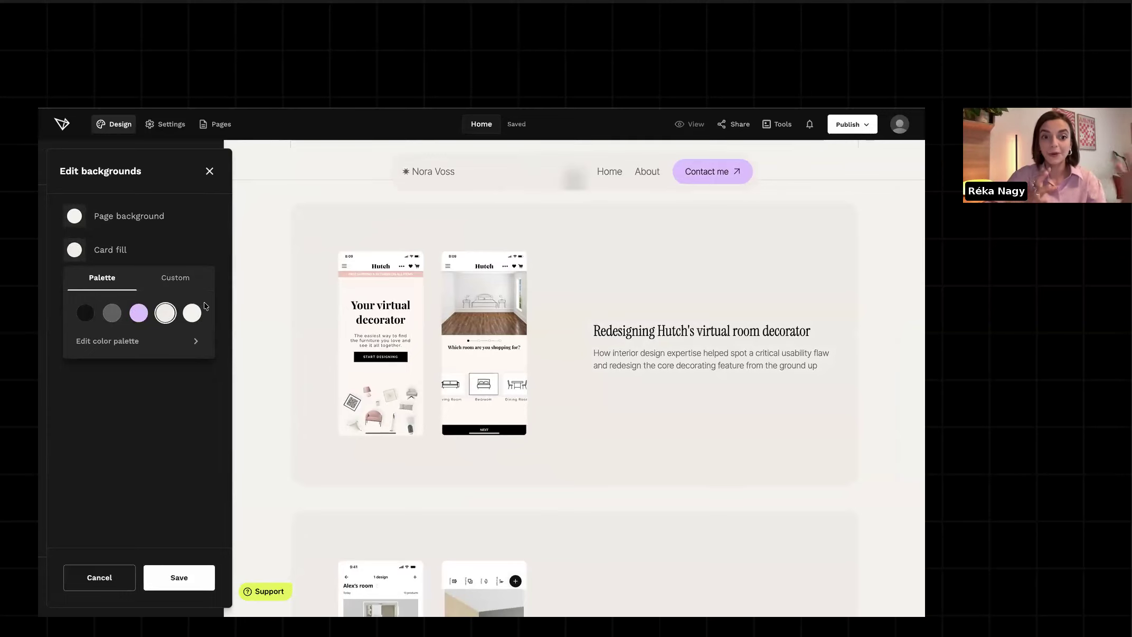
click(176, 577)
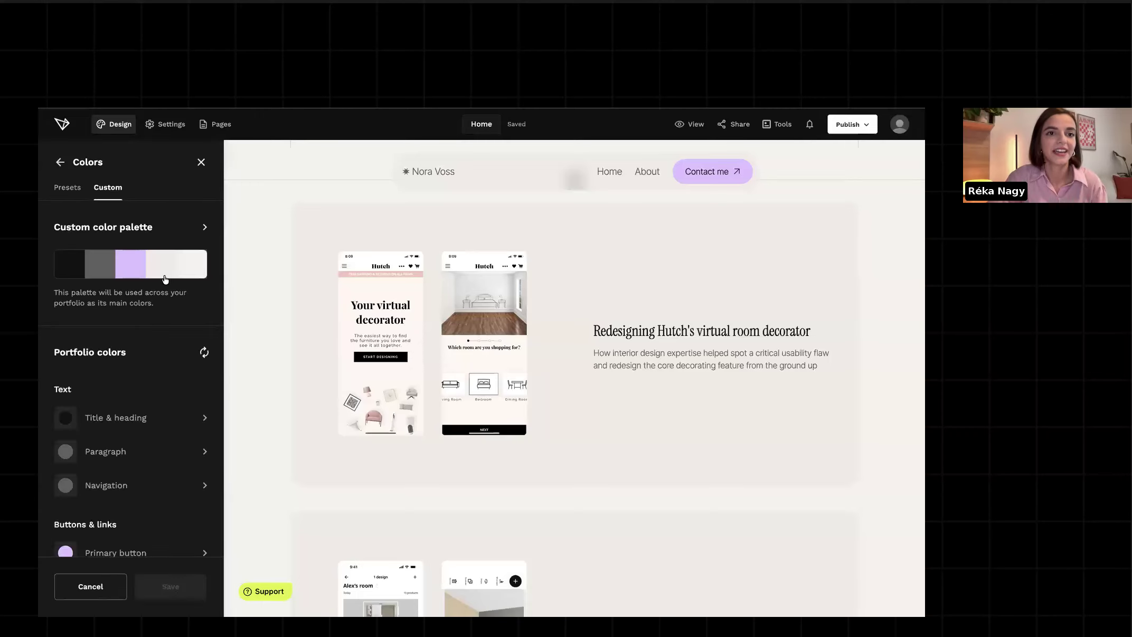
click(201, 162)
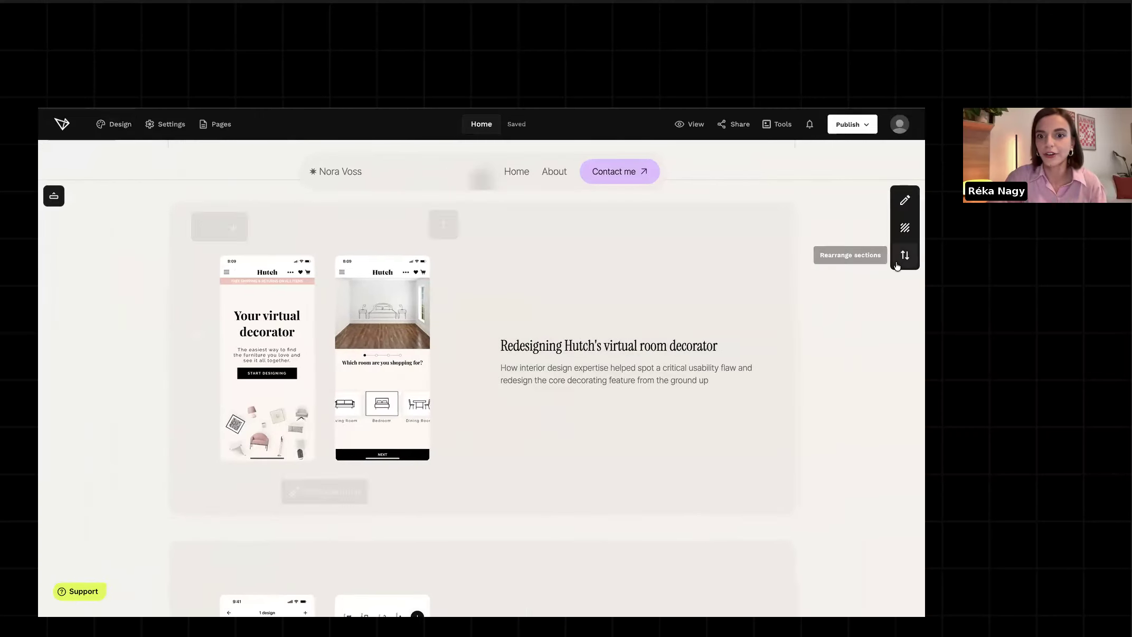
Show labels on the case study cards and close the section settings.
mouse_move(696, 317)
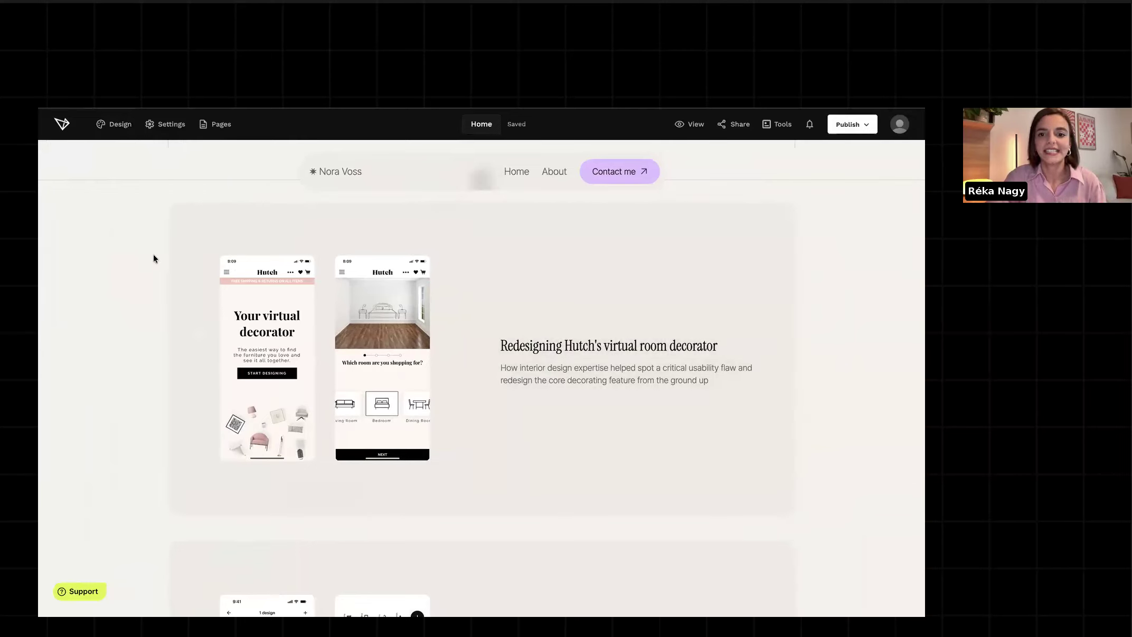
click(905, 200)
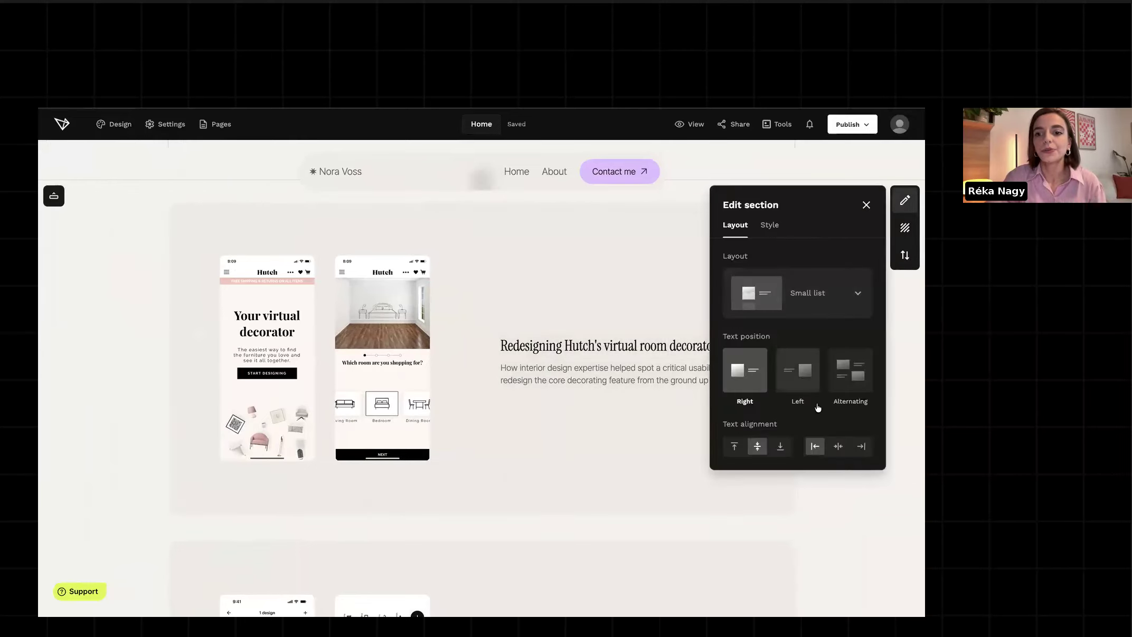
click(761, 235)
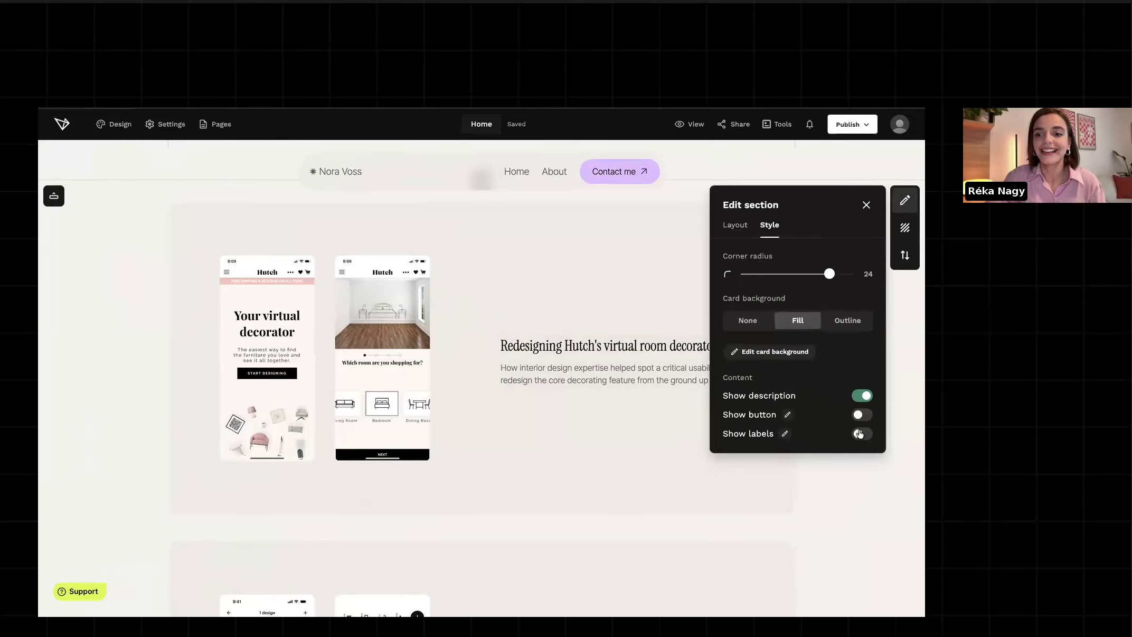
click(859, 433)
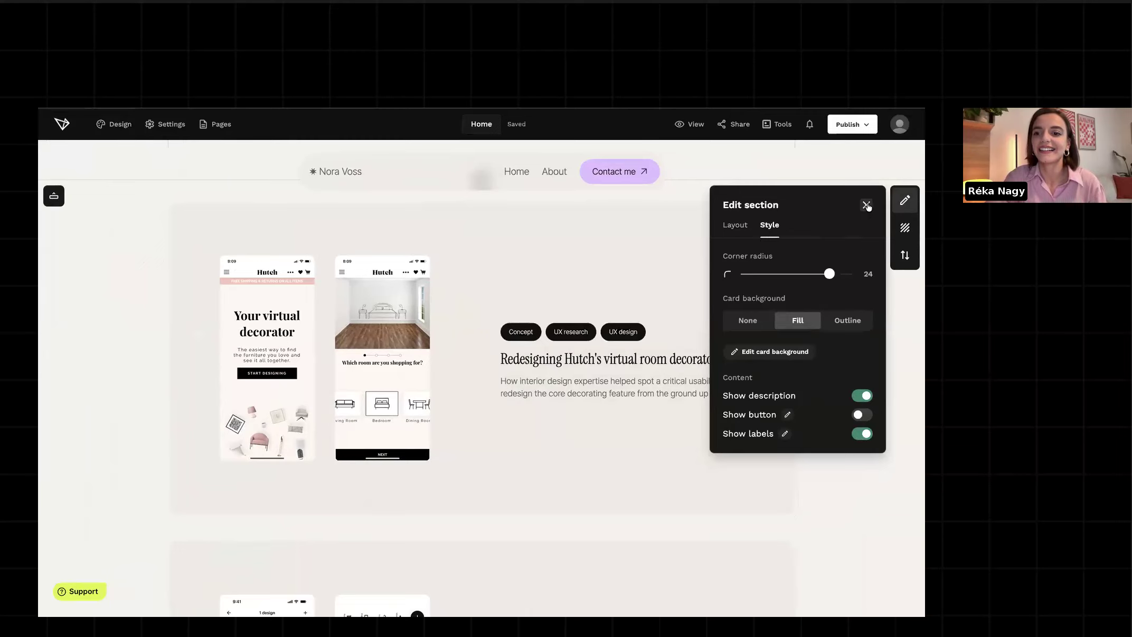
click(866, 205)
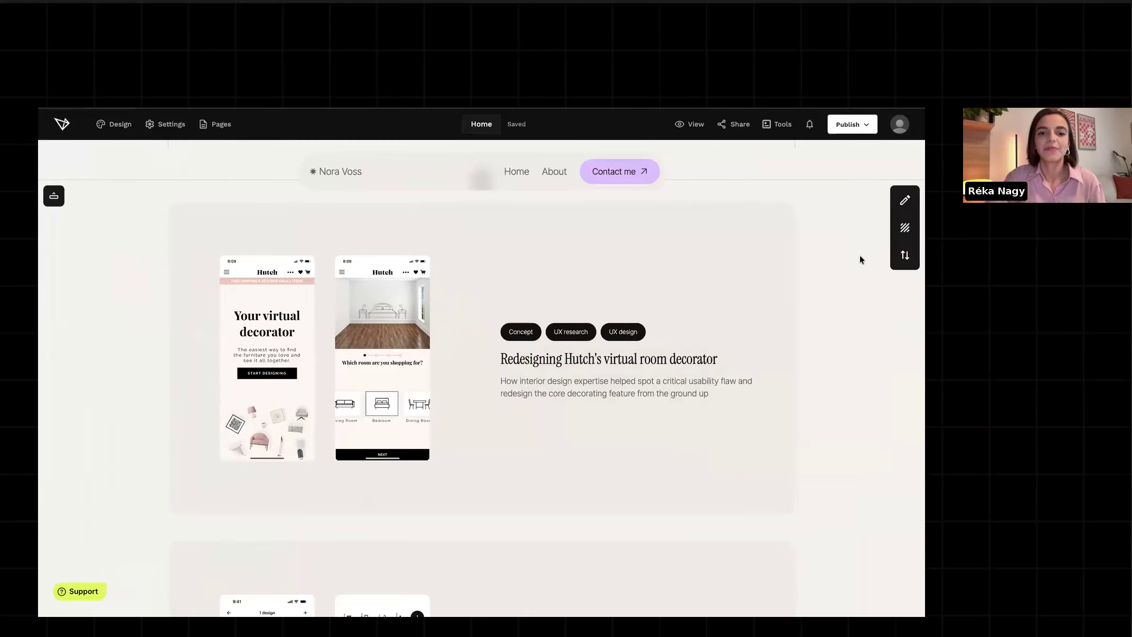
Edit the thumbnail of the Hutch virtual room decorator case study and choose the layout with two vertically staggered phones.
scroll(859, 254, down, 5)
scroll(860, 256, up, 5)
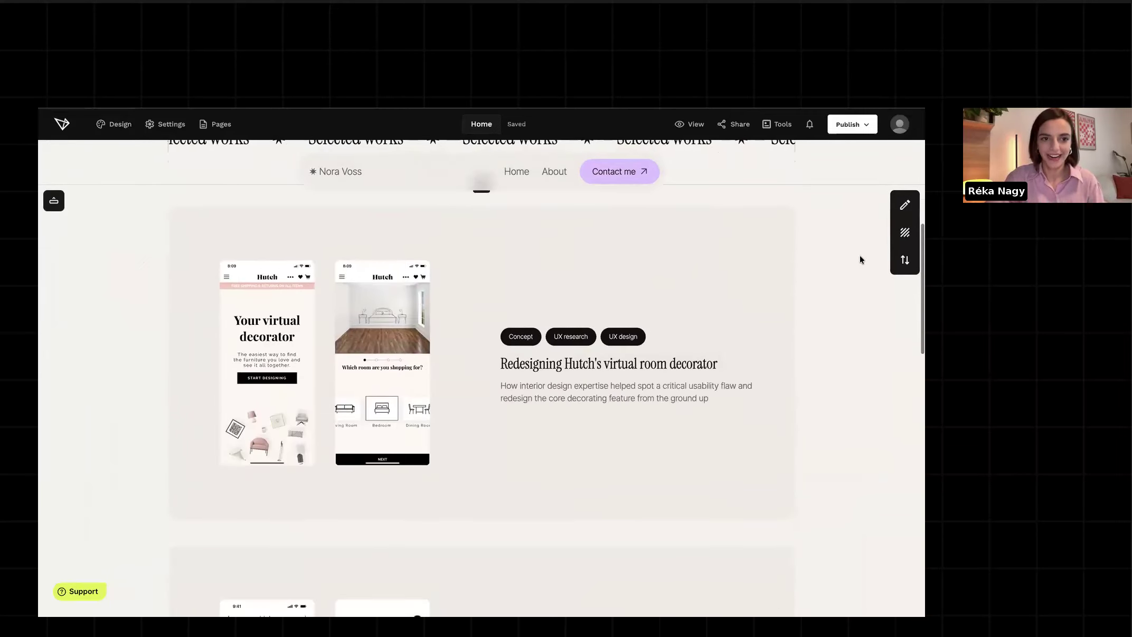
click(431, 228)
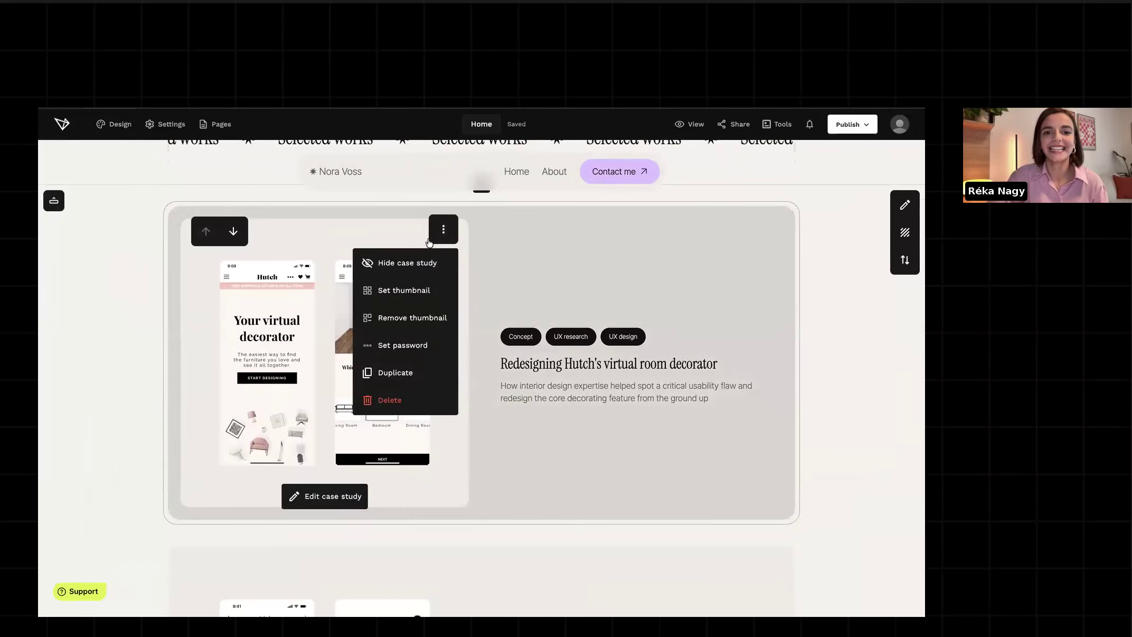
click(421, 289)
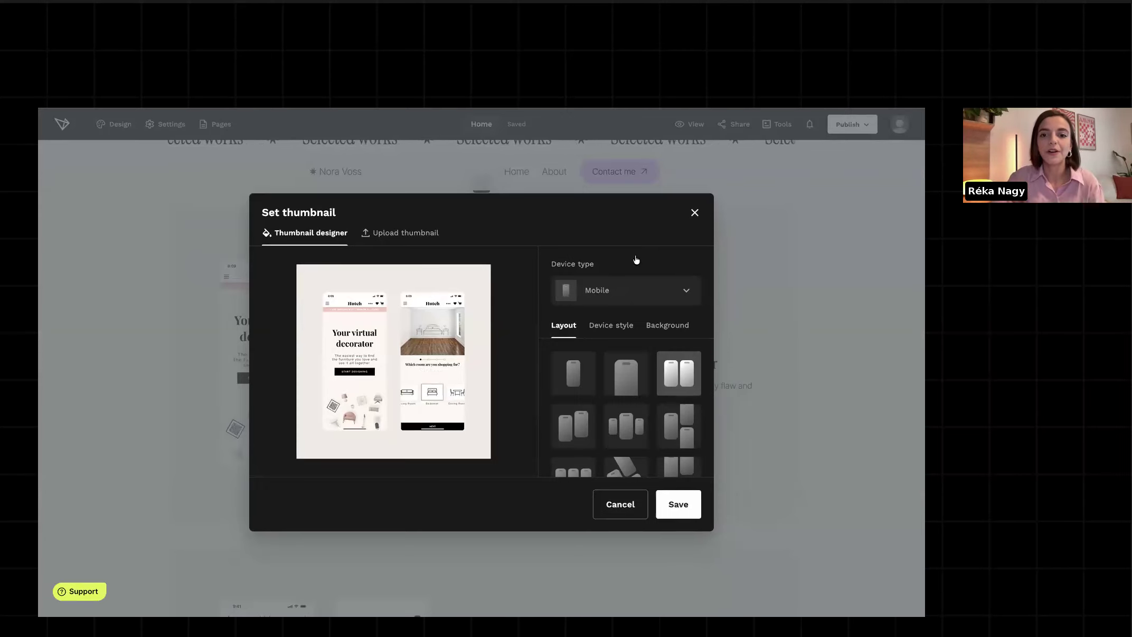
click(574, 423)
Give the thumbnail's phones the framed mockup style with a pill-notch bezel and the white color scheme.
click(628, 323)
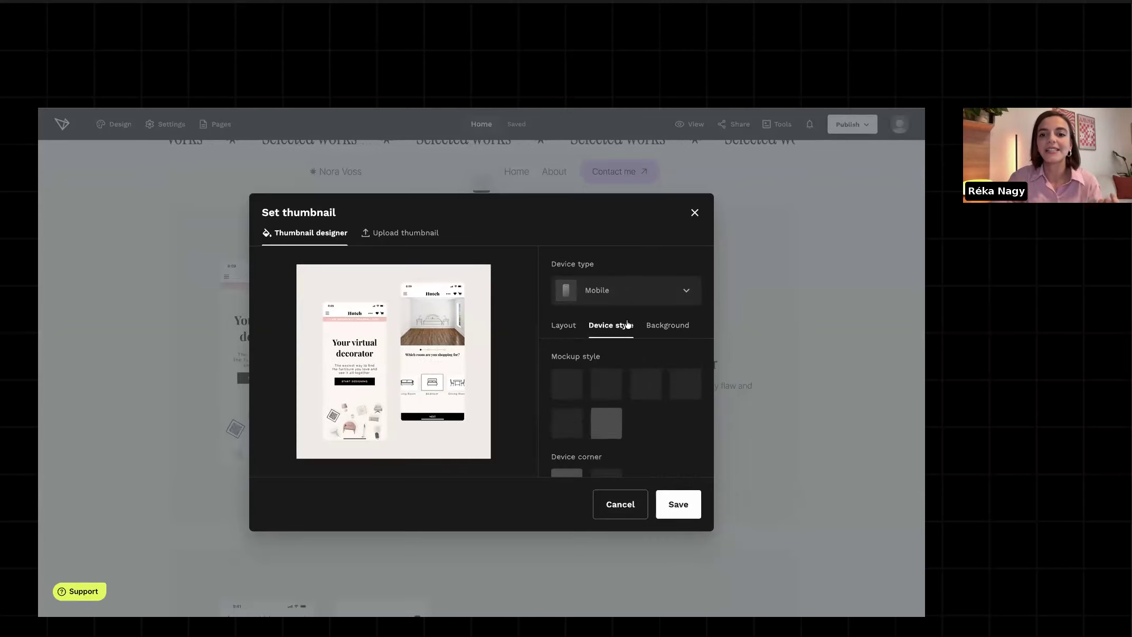
click(575, 384)
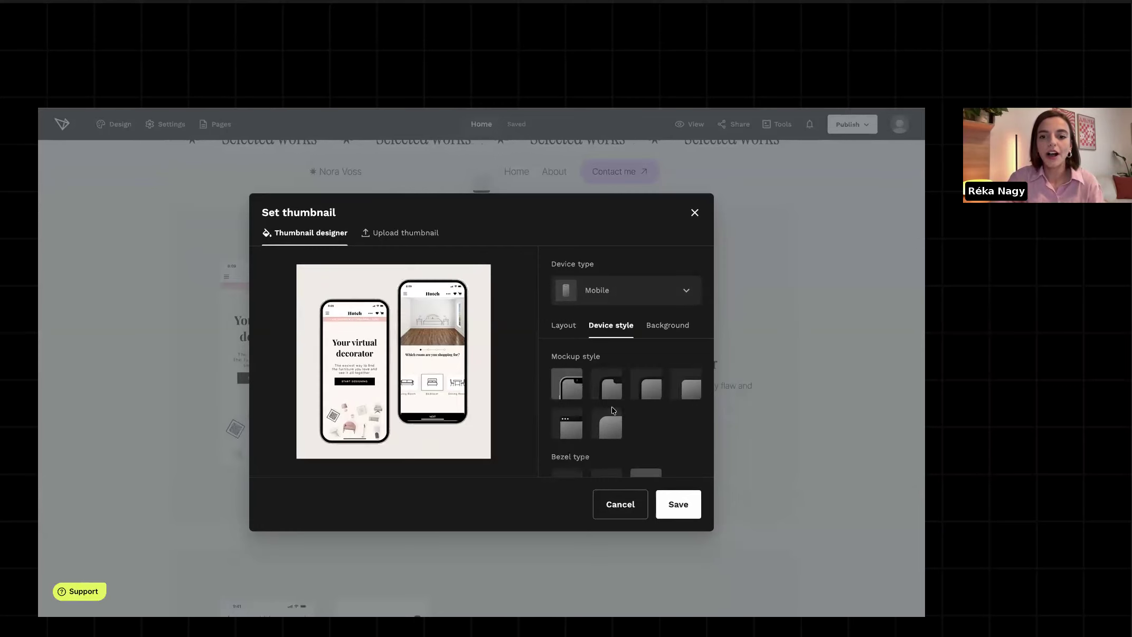
scroll(612, 411, down, 3)
click(607, 448)
click(567, 448)
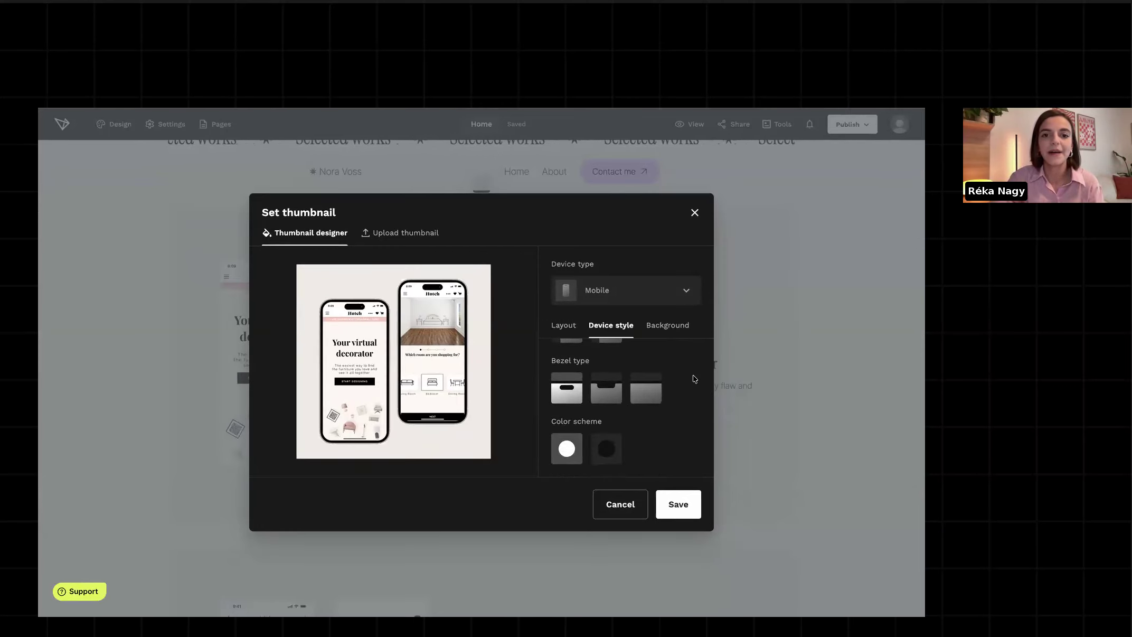
Give the Hutch thumbnail the curated abstract background with the pale blue and purple gradient, and save the thumbnail.
scroll(693, 379, up, 3)
click(667, 328)
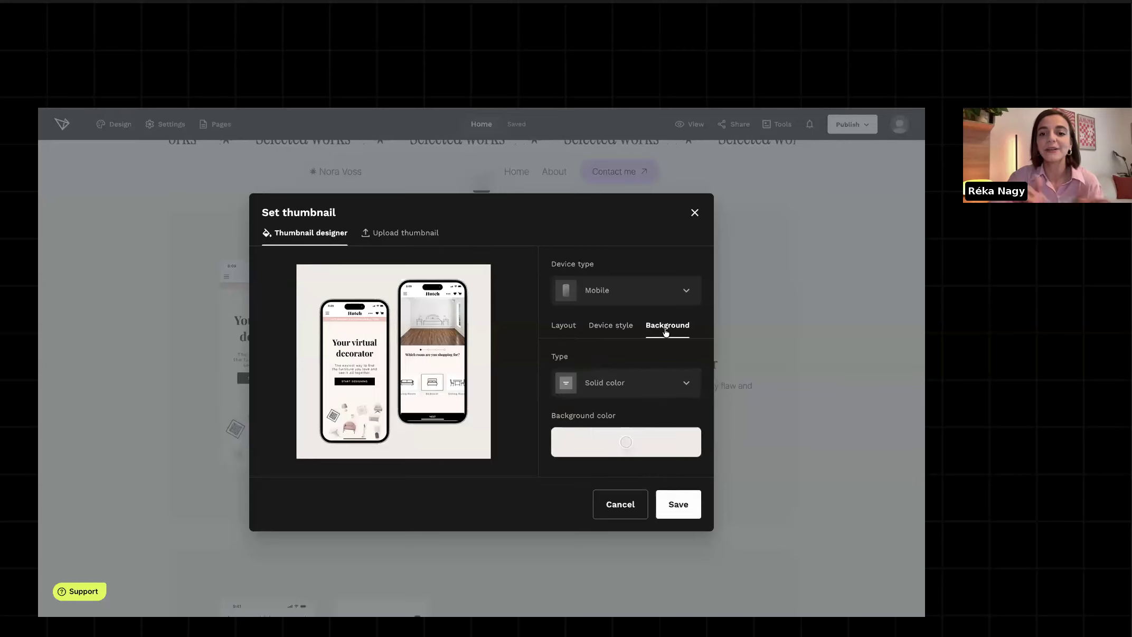
click(681, 385)
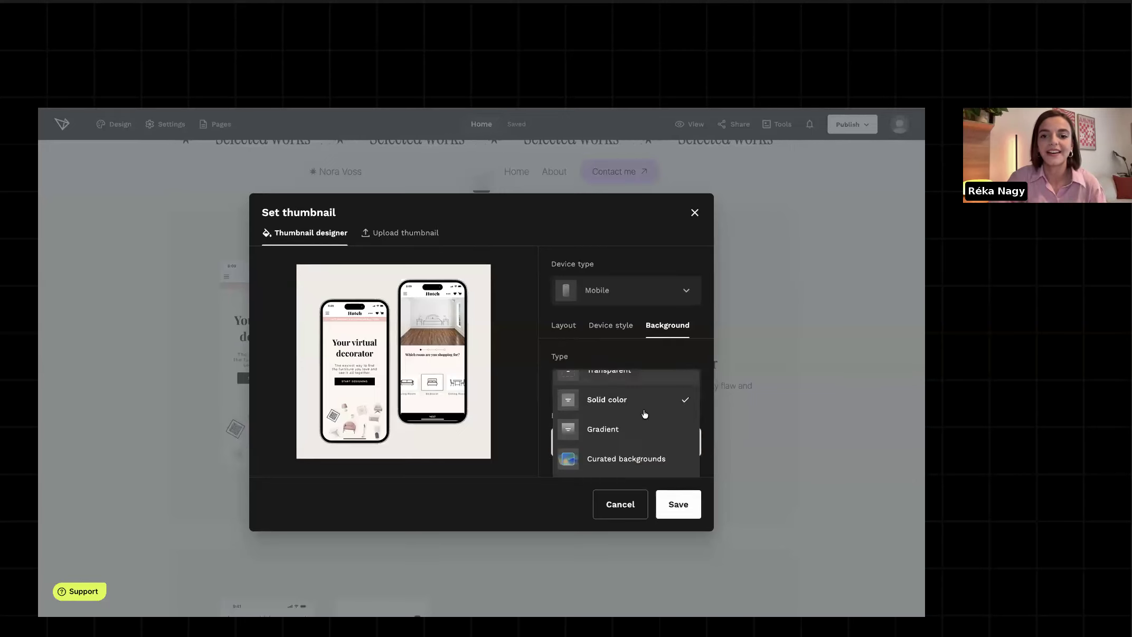
click(636, 458)
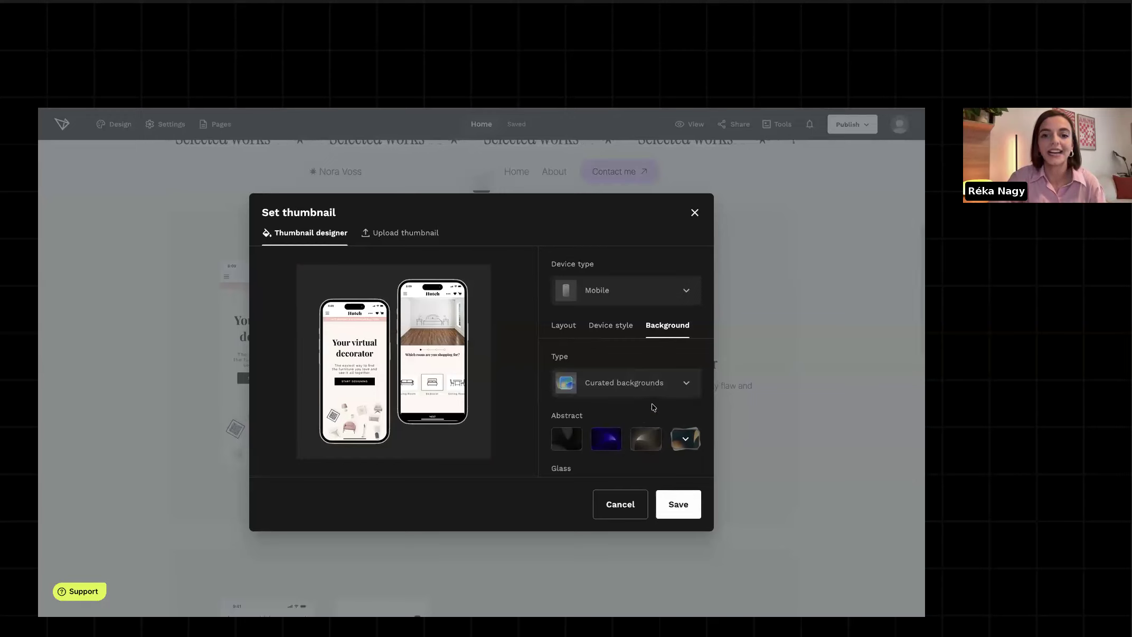
scroll(653, 407, down, 2)
click(685, 370)
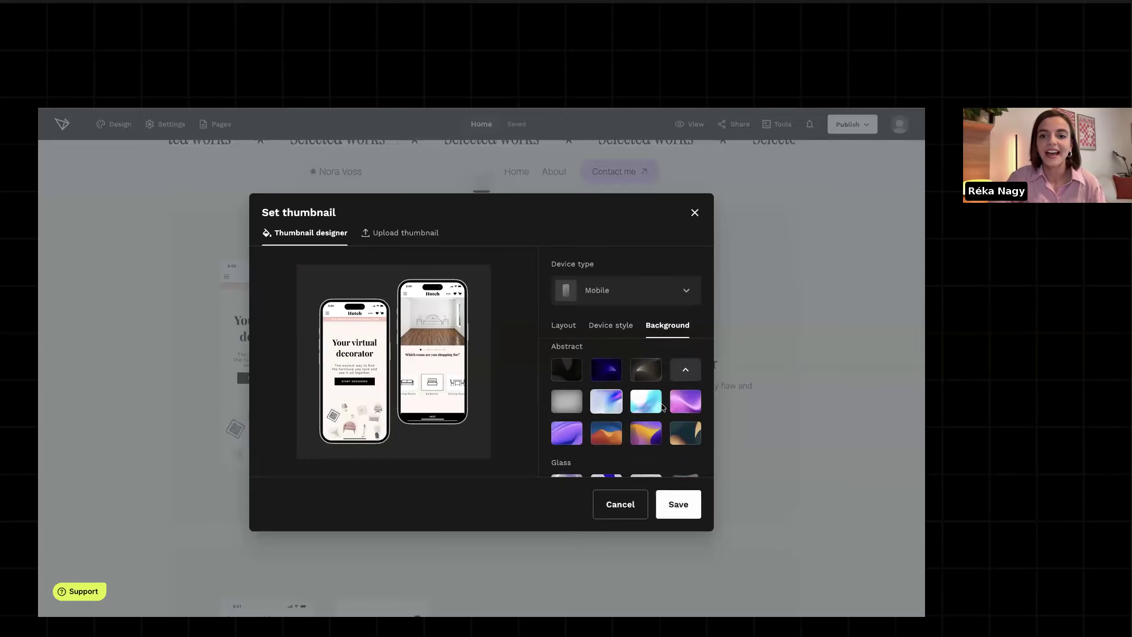
scroll(633, 383, down, 1)
click(606, 383)
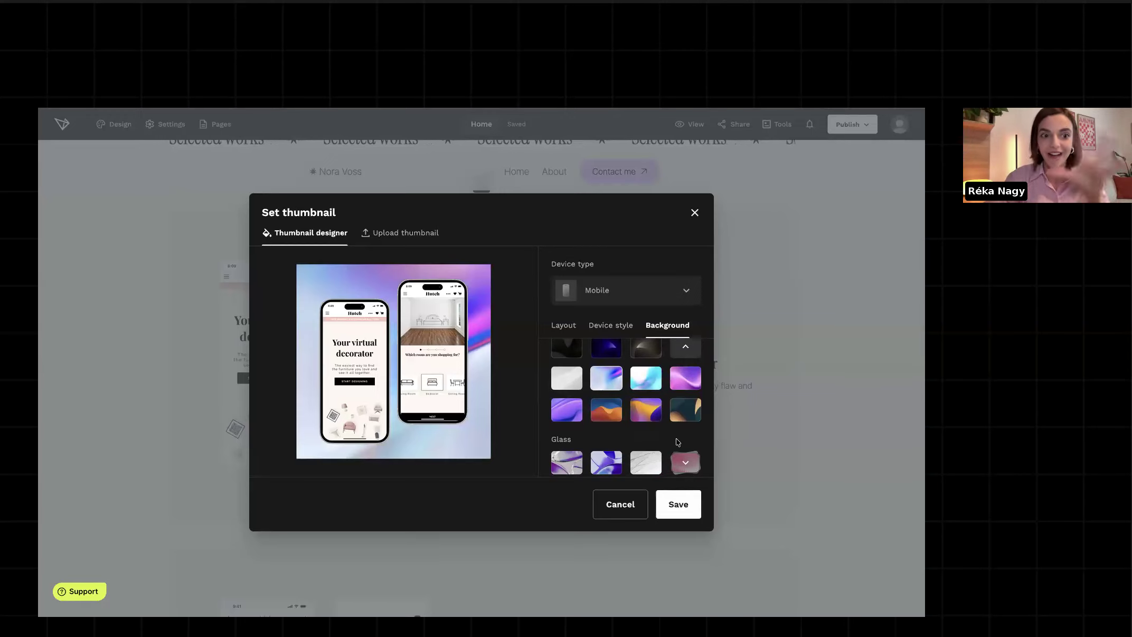
click(681, 503)
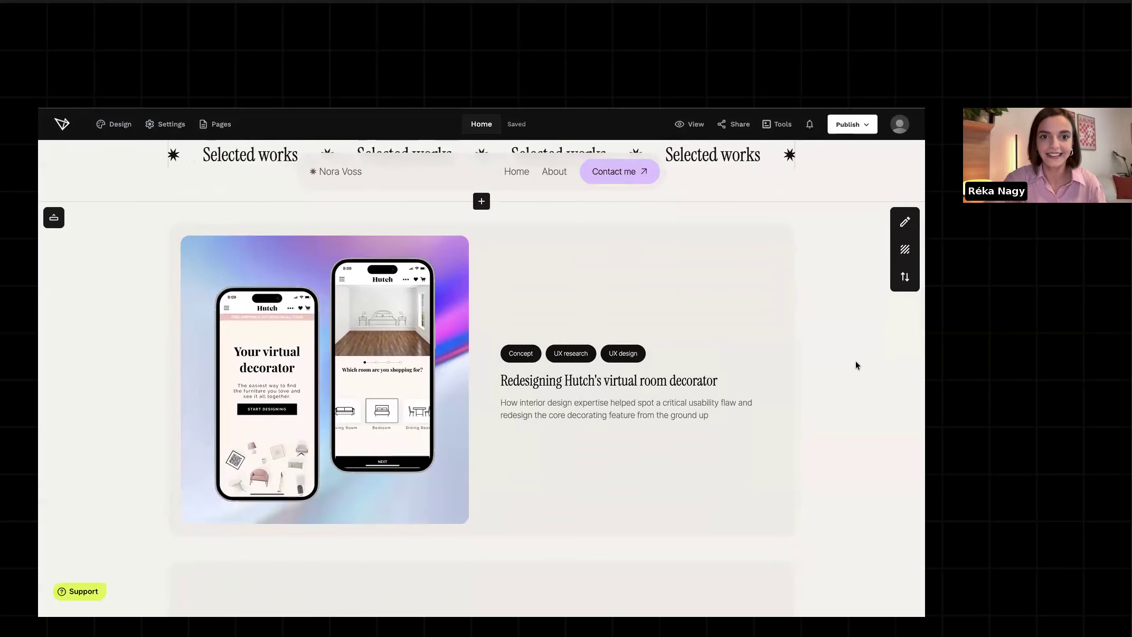
Edit the thumbnail of the IKEA room planner case study and choose the mobile layout with two vertically staggered phones.
scroll(856, 361, down, 1)
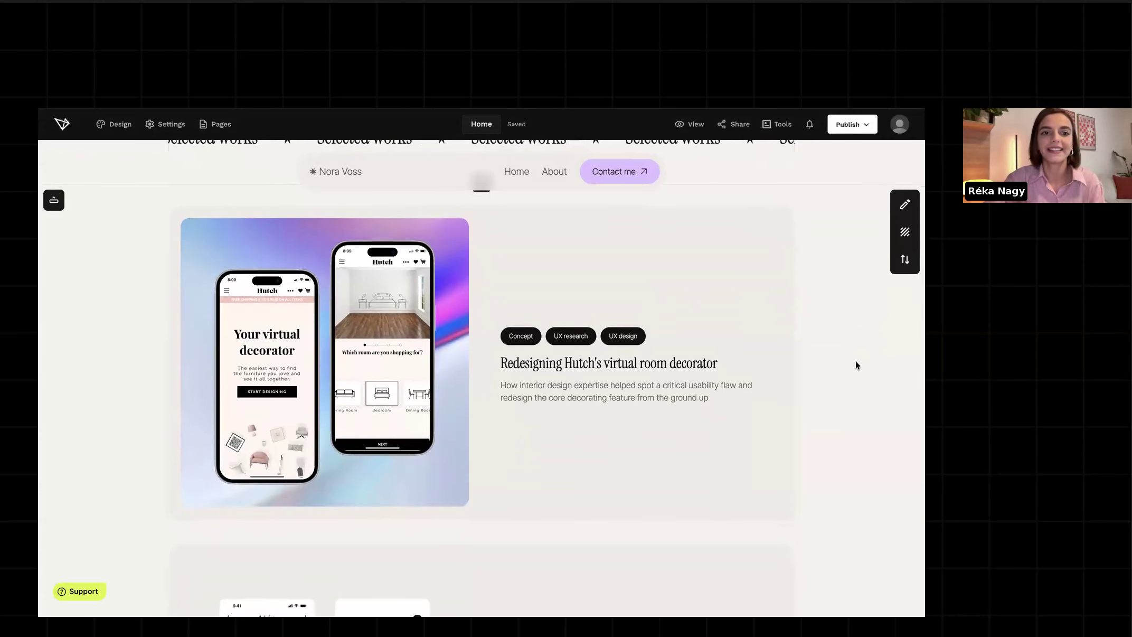
scroll(856, 364, down, 3)
scroll(856, 365, down, 3)
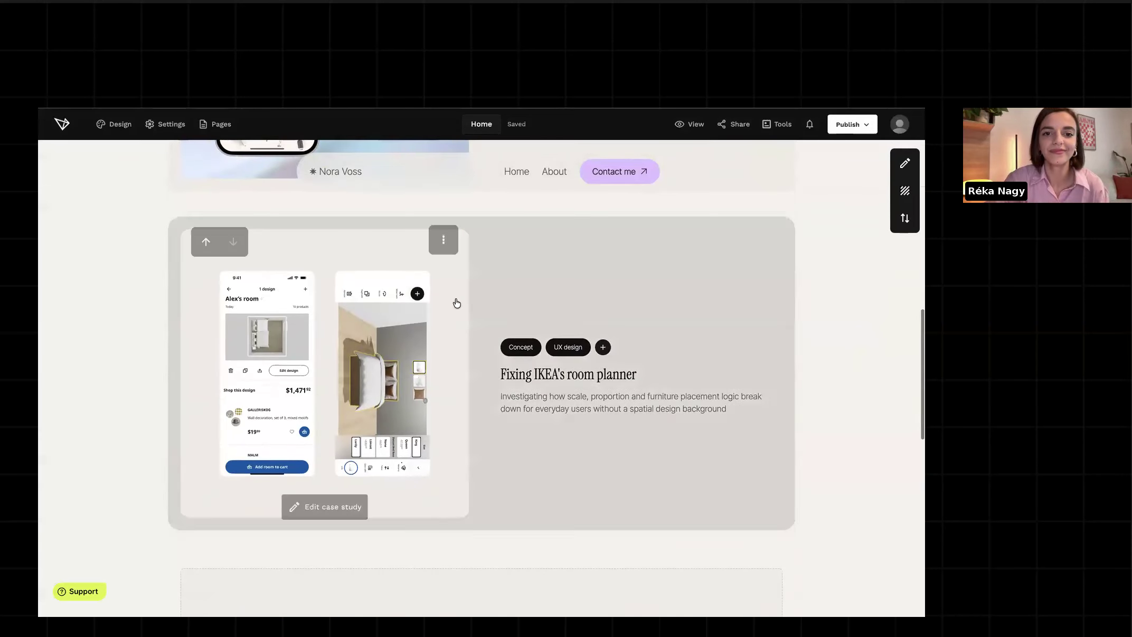
click(444, 240)
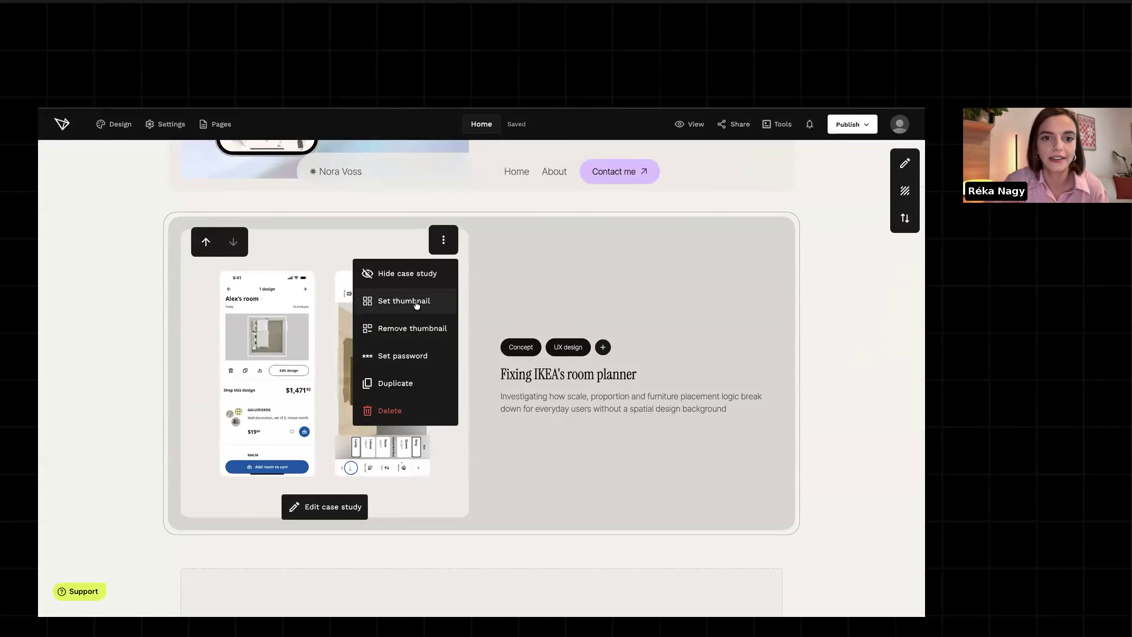
click(417, 305)
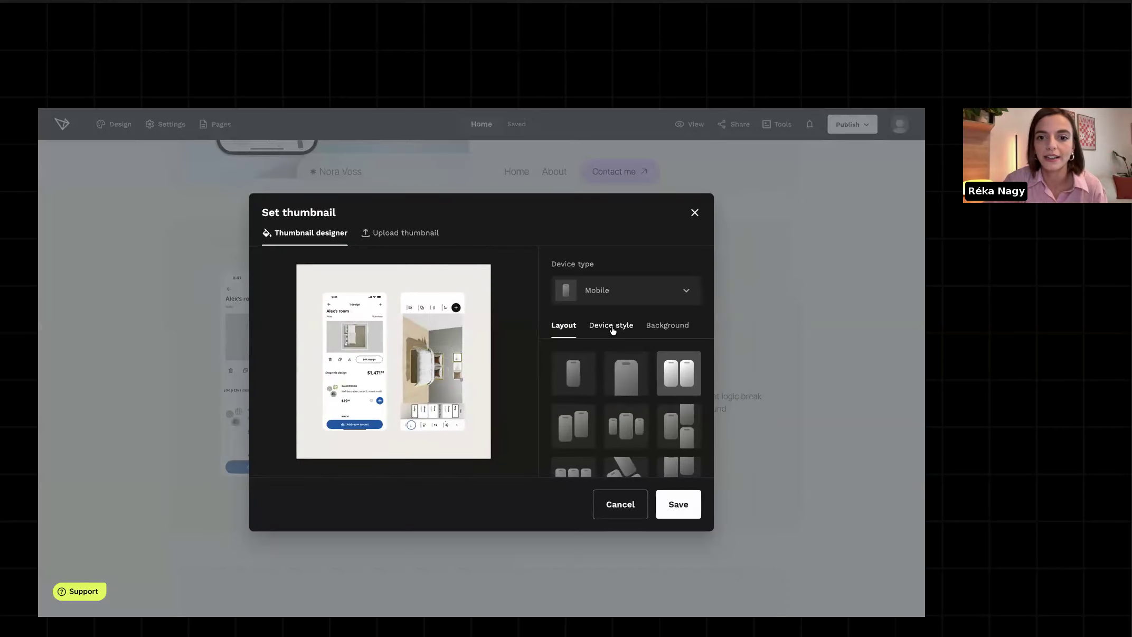
click(587, 420)
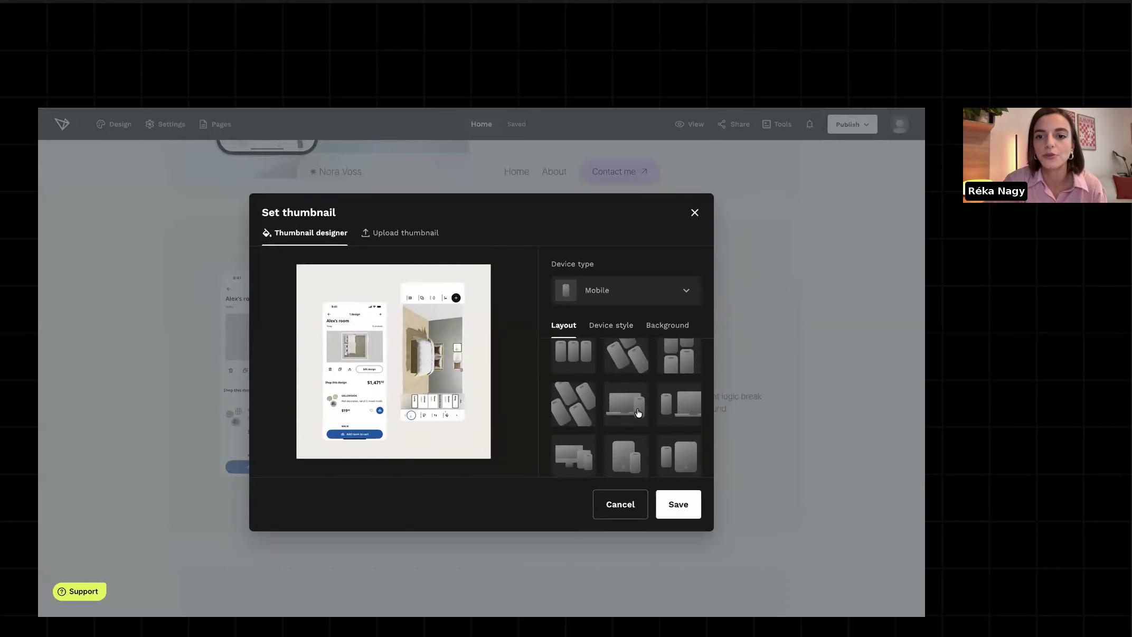
click(685, 294)
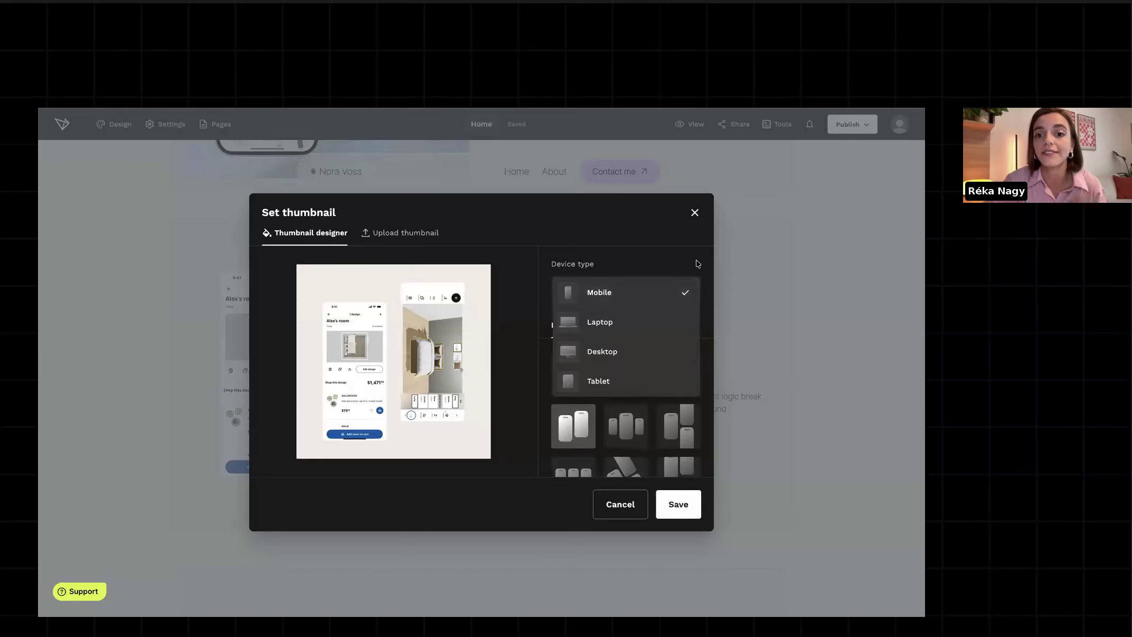
click(697, 263)
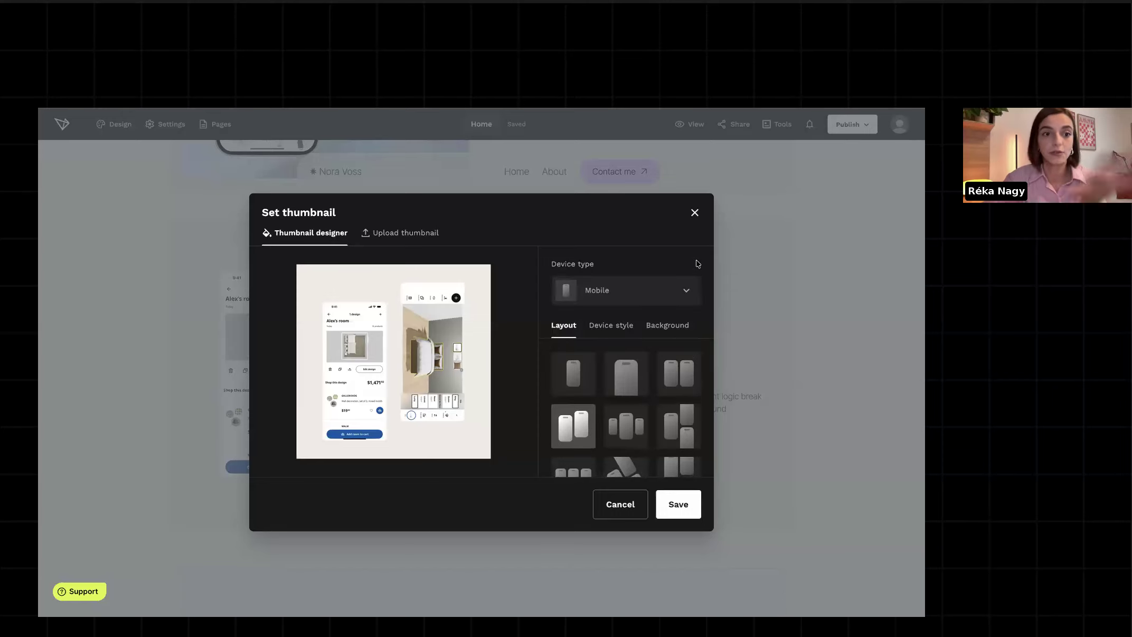
Give the IKEA thumbnail's phones the framed mockup style with a pill-notch bezel.
click(612, 325)
click(571, 390)
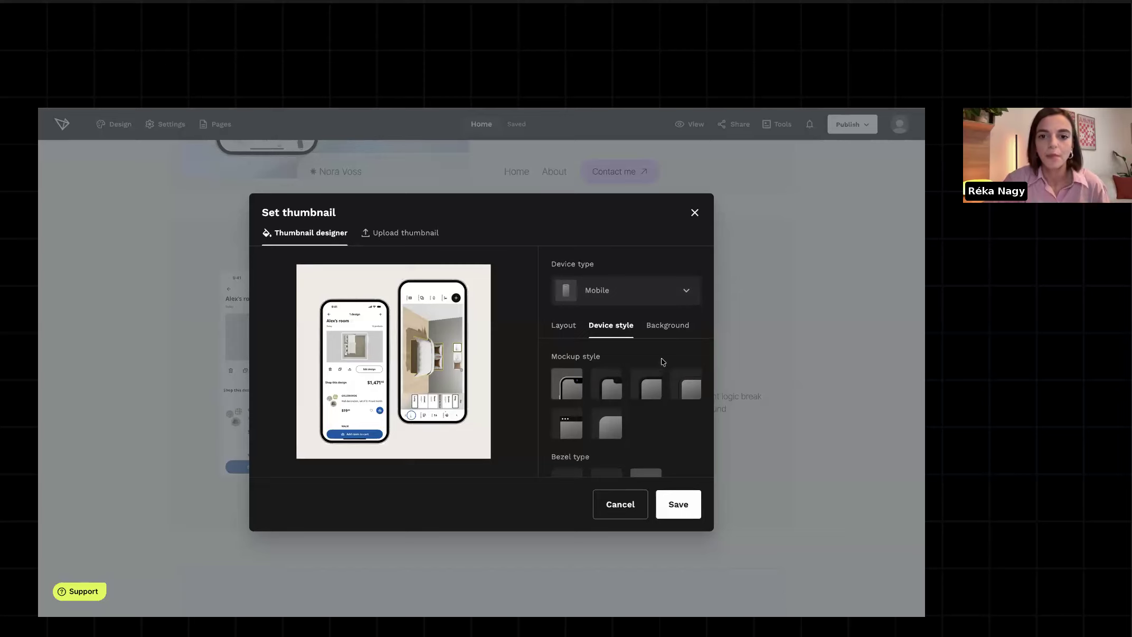
scroll(662, 424, down, 1)
click(570, 428)
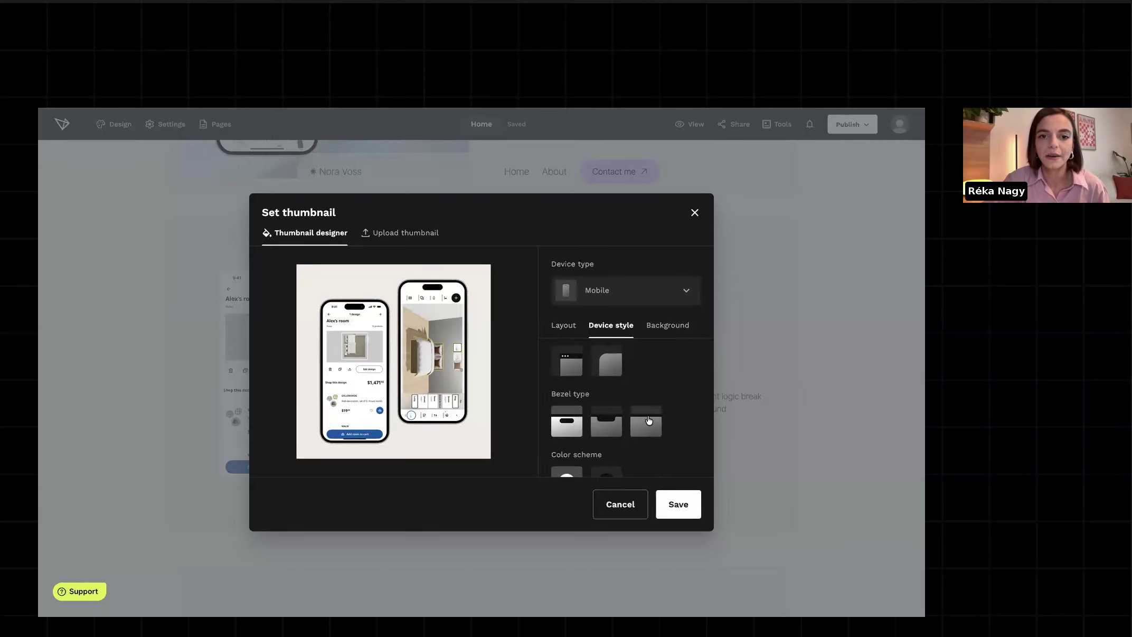
scroll(653, 417, down, 1)
Apply the same curated abstract pale blue and purple background as on the Hutch thumbnail to the IKEA thumbnail and save it.
click(668, 326)
click(668, 385)
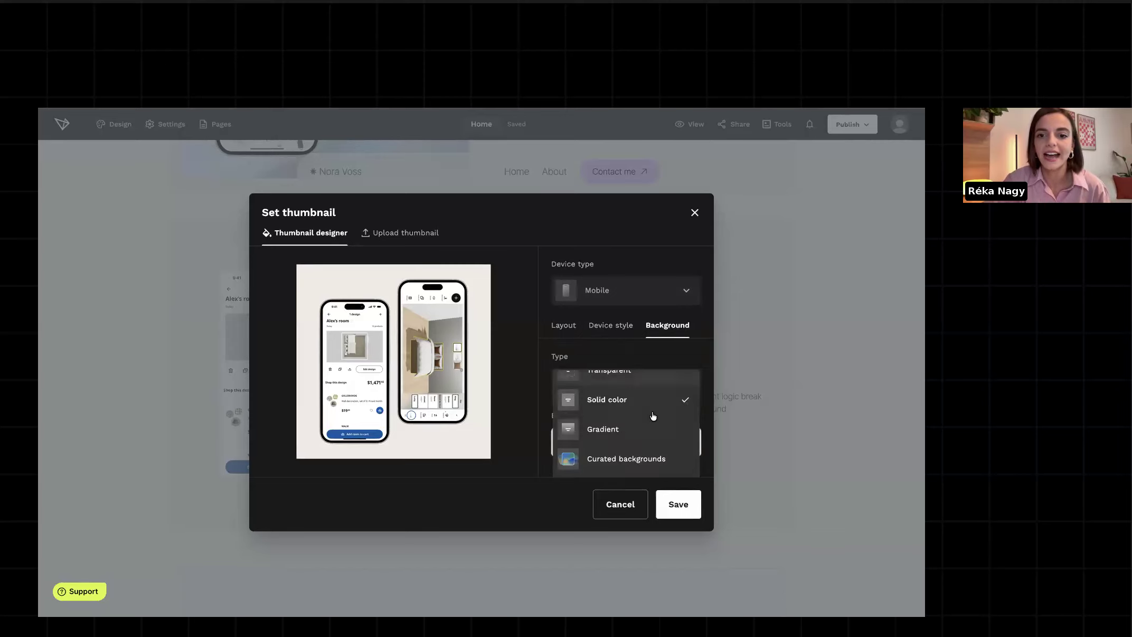
click(648, 457)
click(685, 441)
scroll(683, 407, down, 2)
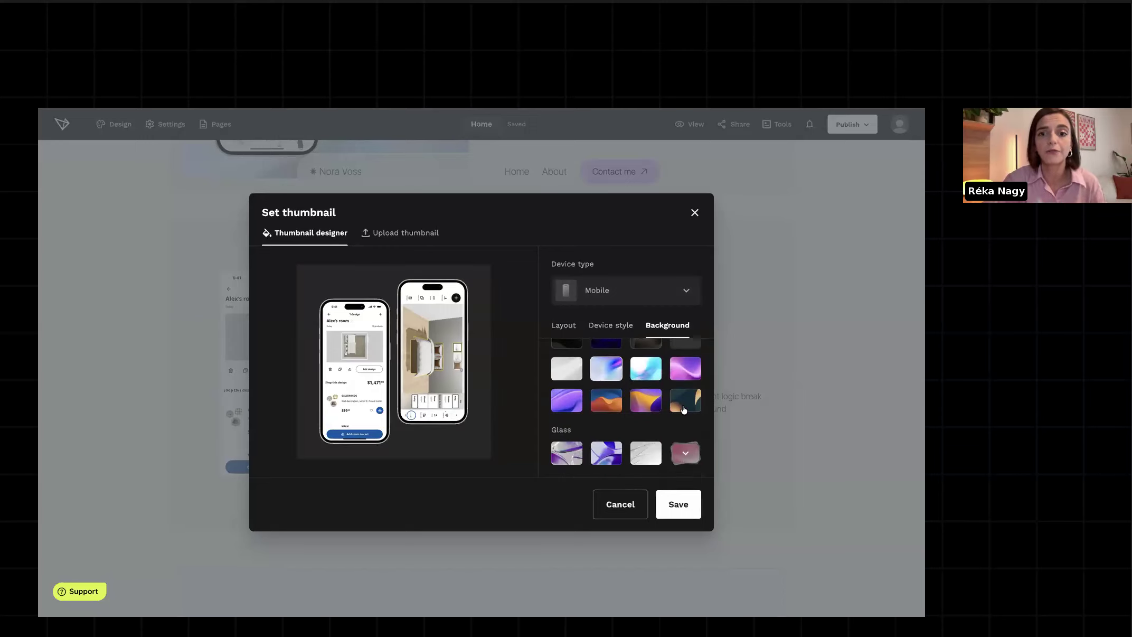
click(612, 366)
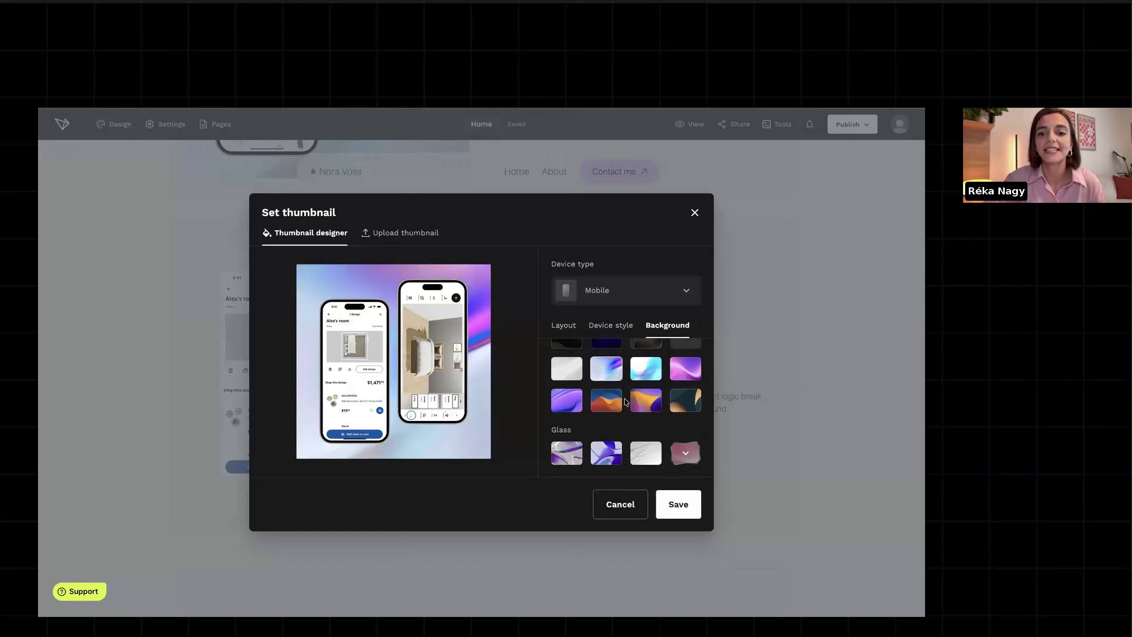
scroll(625, 401, down, 2)
scroll(624, 401, up, 4)
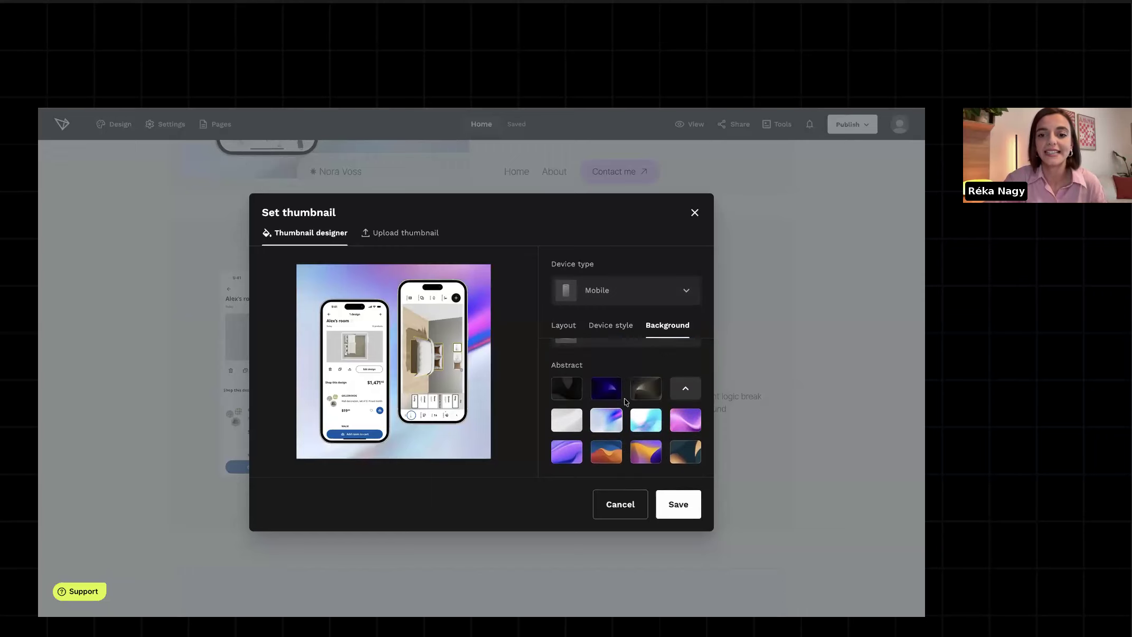
click(678, 504)
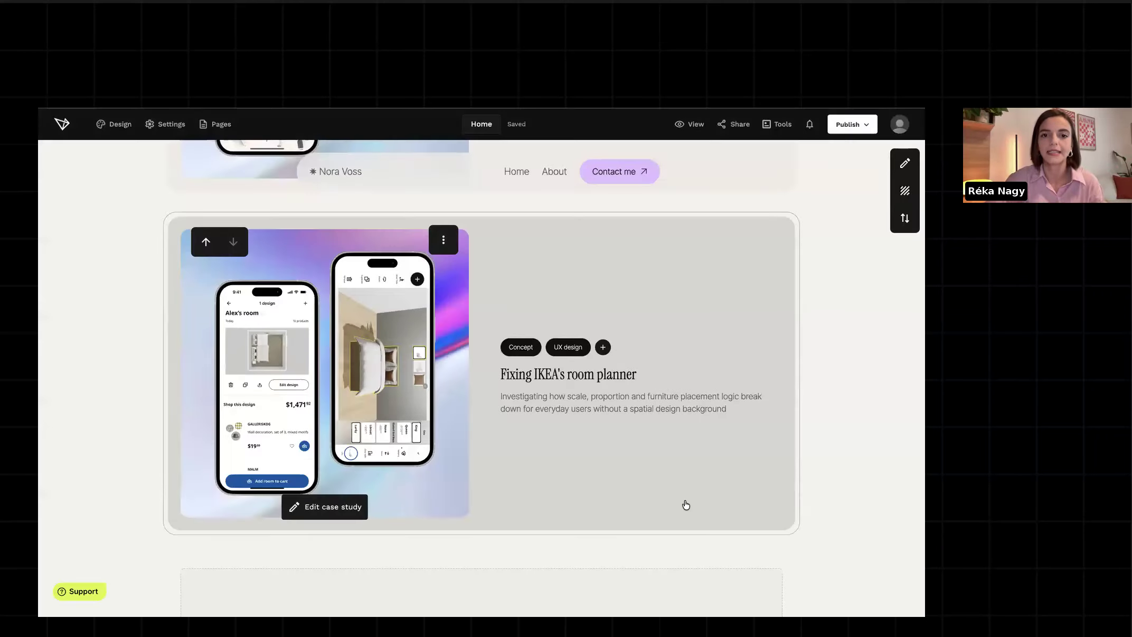
Set the color of the case study card labels to the palette's lilac swatch, save it and leave the design settings.
scroll(823, 389, up, 5)
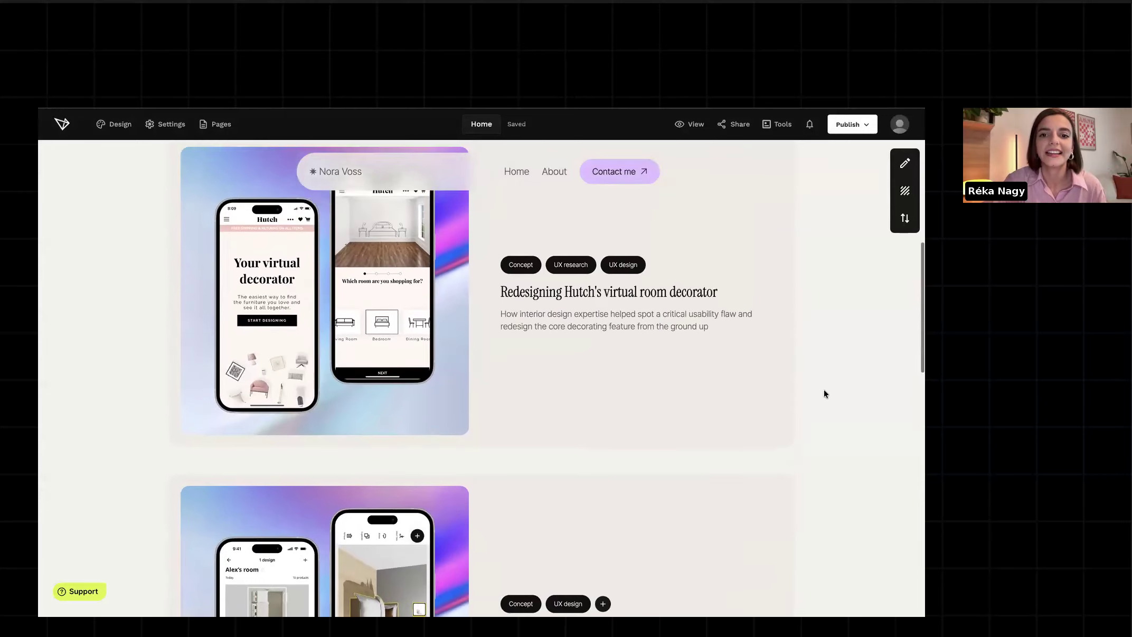
scroll(823, 393, up, 3)
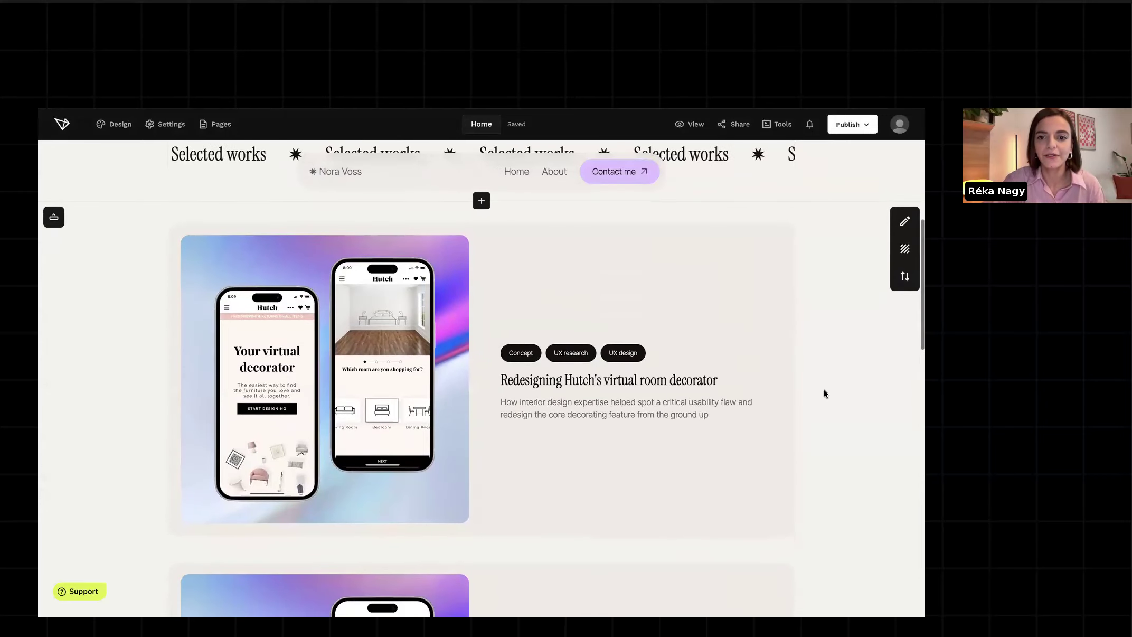
click(906, 230)
click(769, 247)
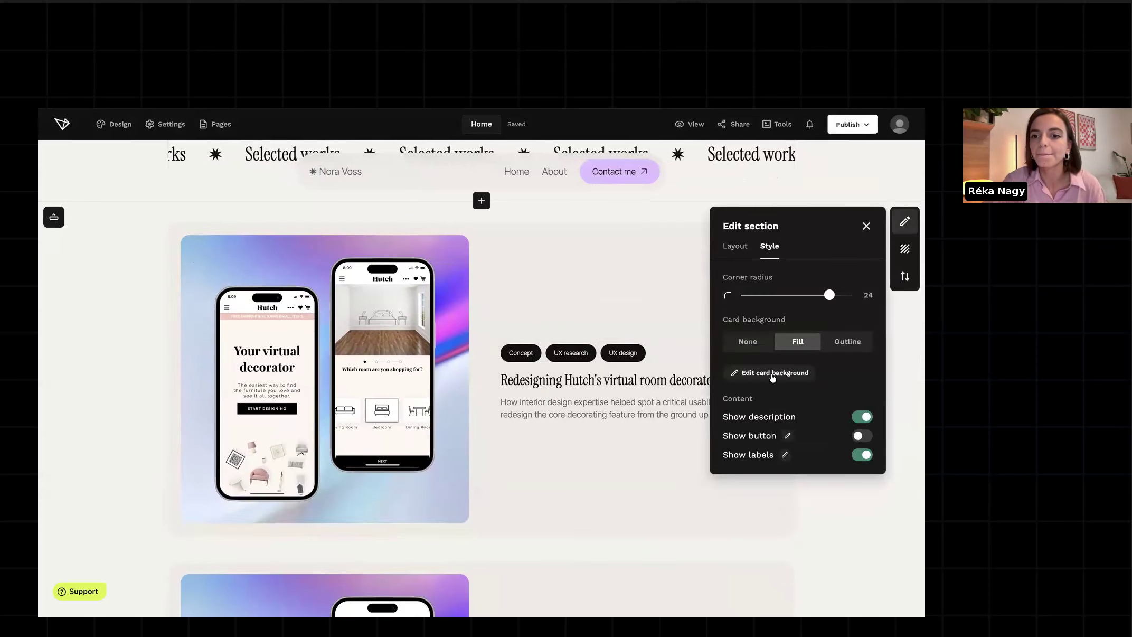
click(785, 455)
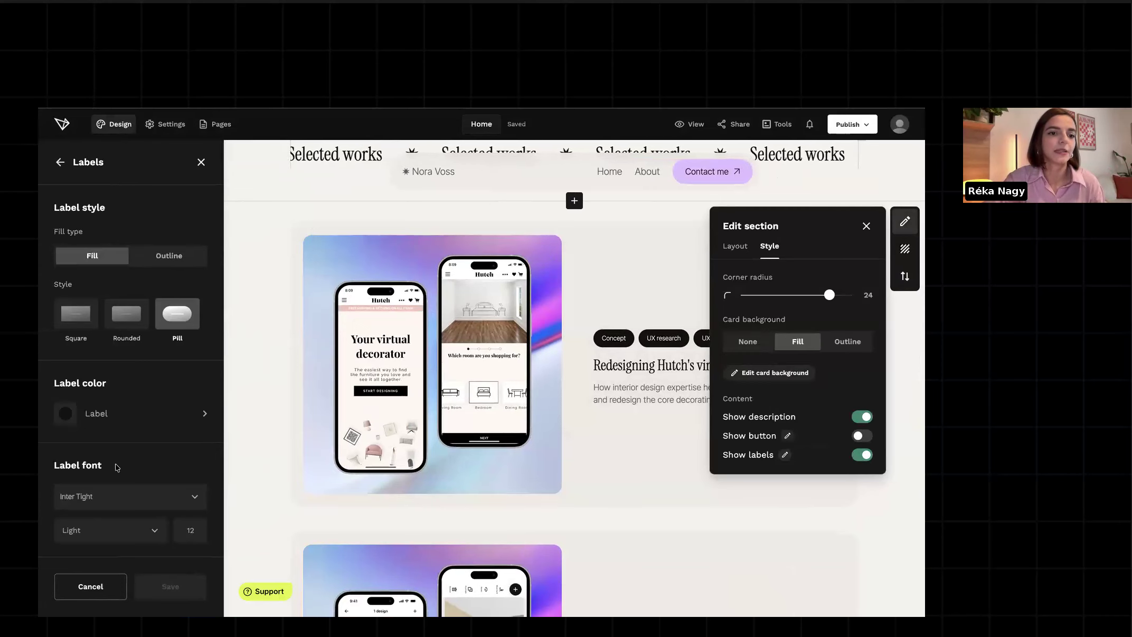
click(65, 414)
click(129, 477)
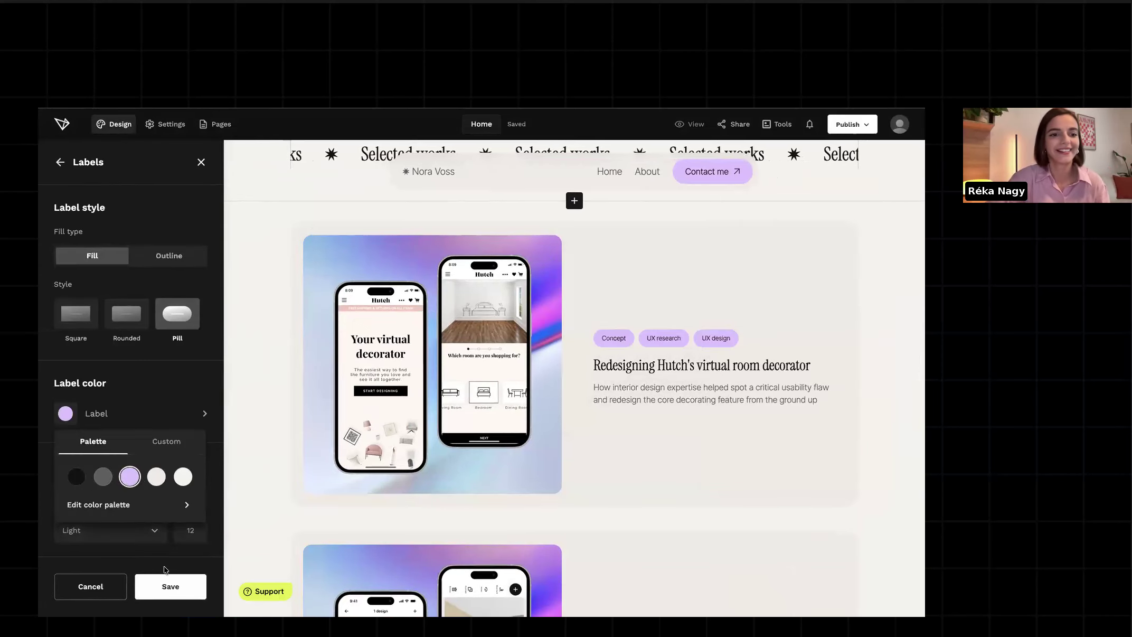
click(181, 588)
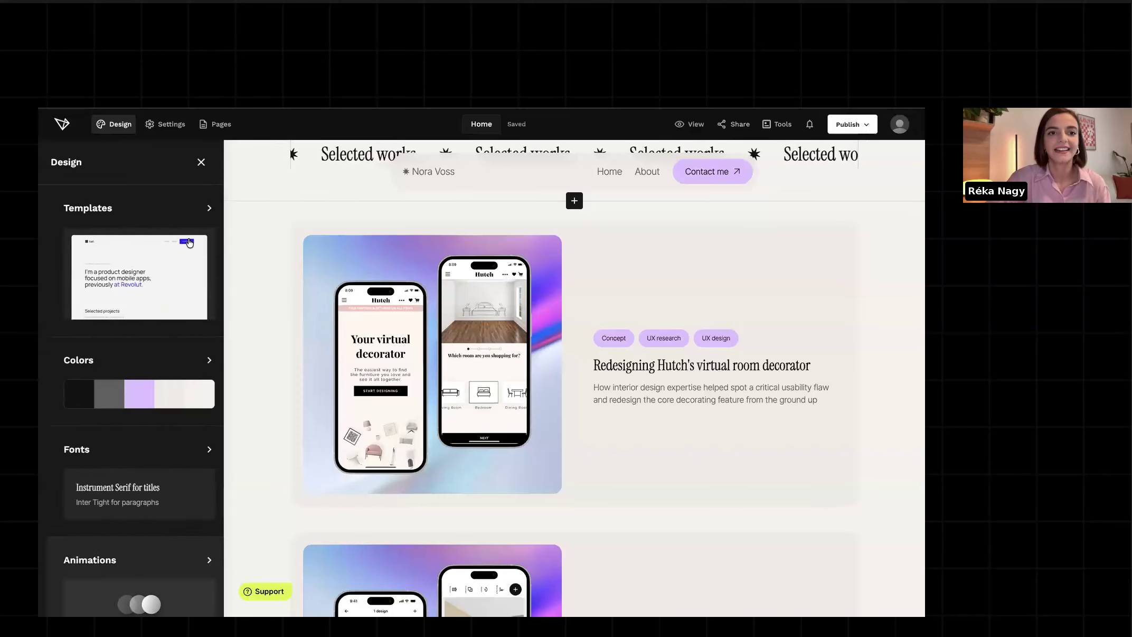
click(202, 163)
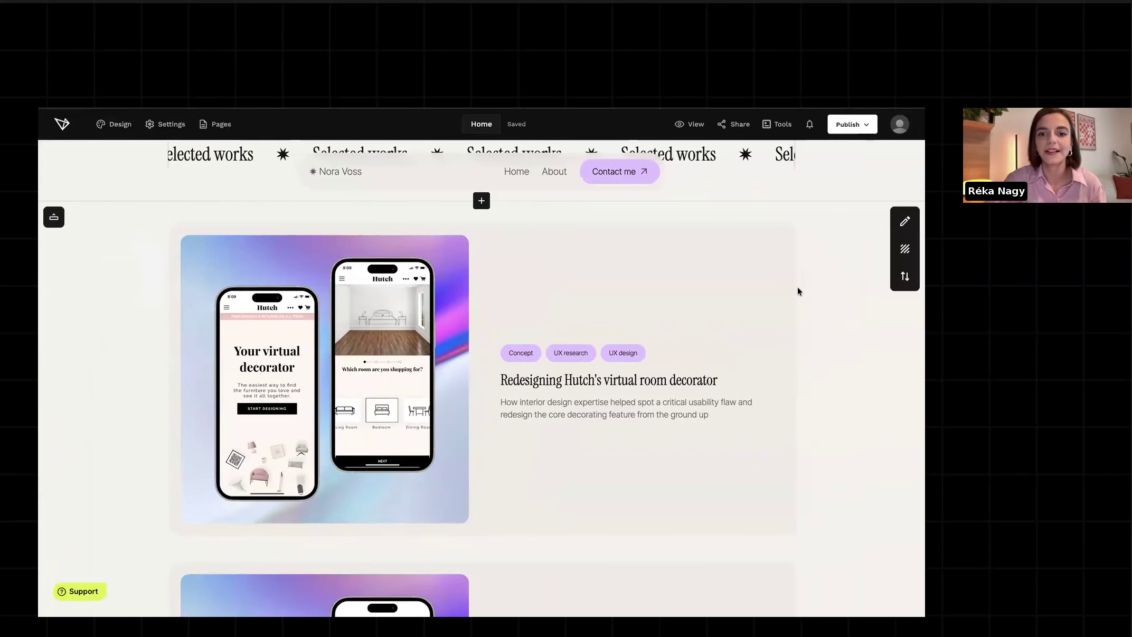
Review the home page from the hero through the case studies and testimonials down to the closing contact section.
scroll(797, 287, up, 10)
scroll(797, 286, down, 10)
scroll(797, 287, up, 10)
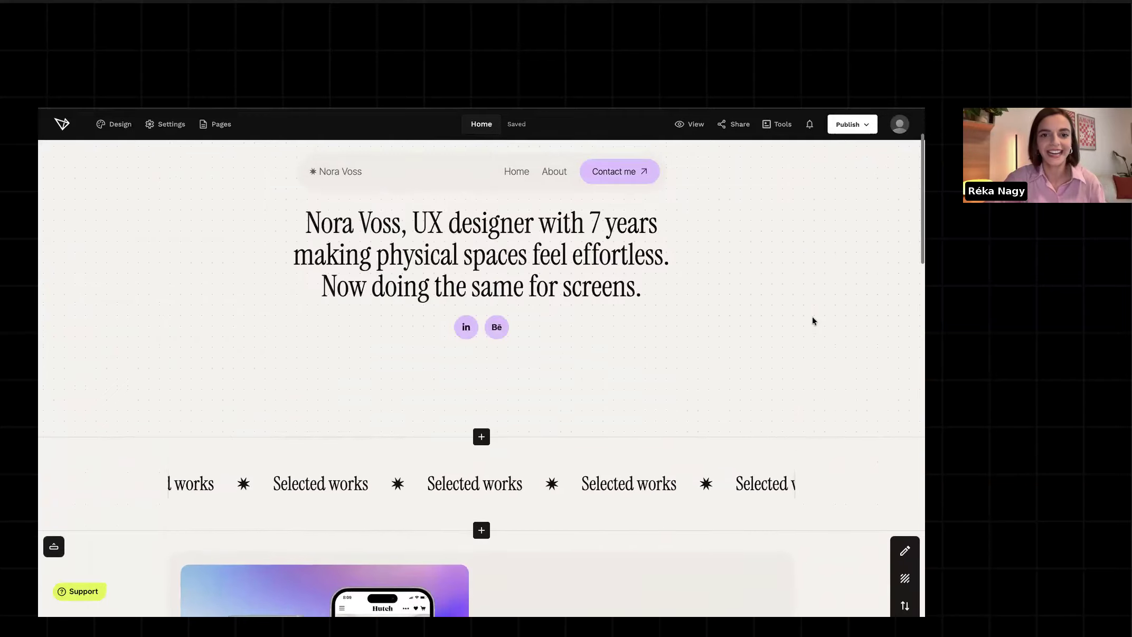
scroll(824, 371, down, 10)
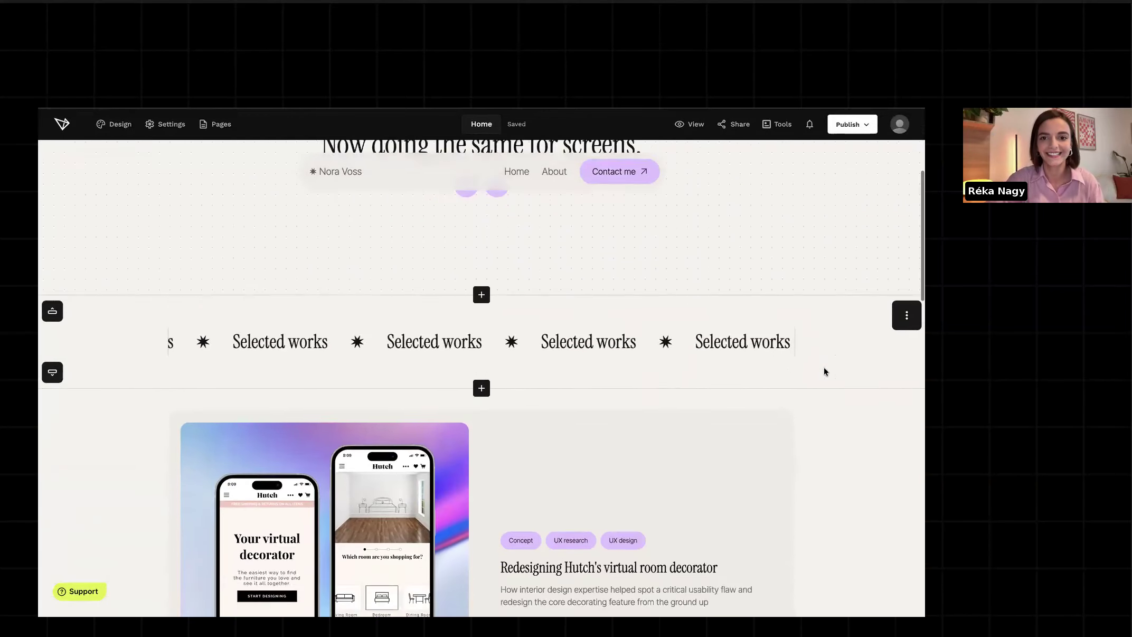
scroll(824, 369, down, 10)
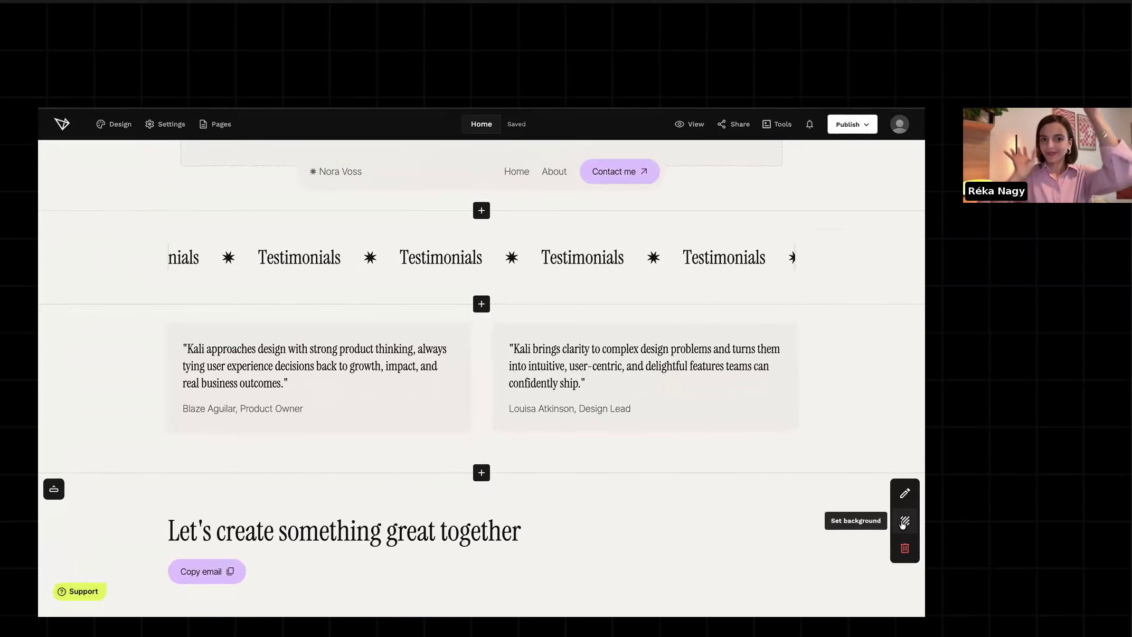
click(904, 522)
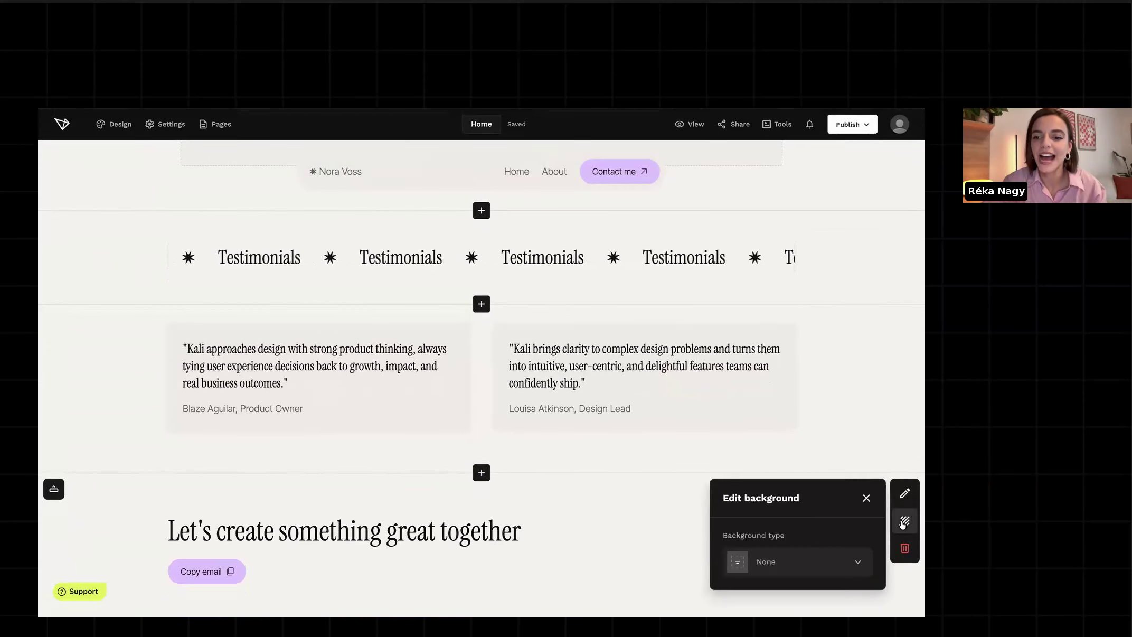
click(821, 561)
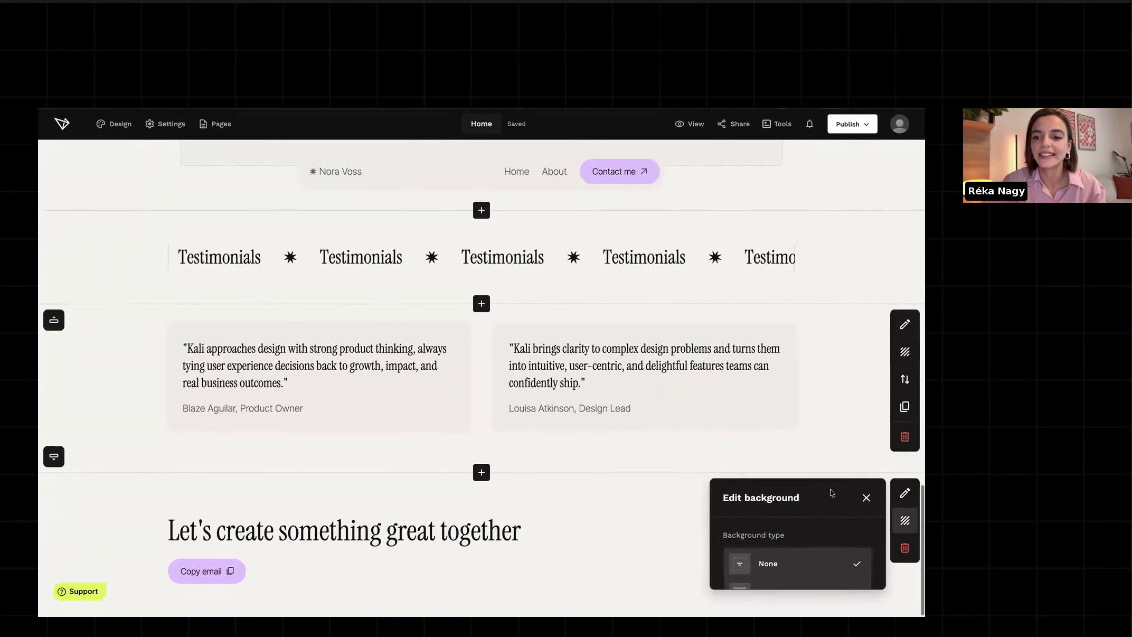
scroll(822, 559, down, 1)
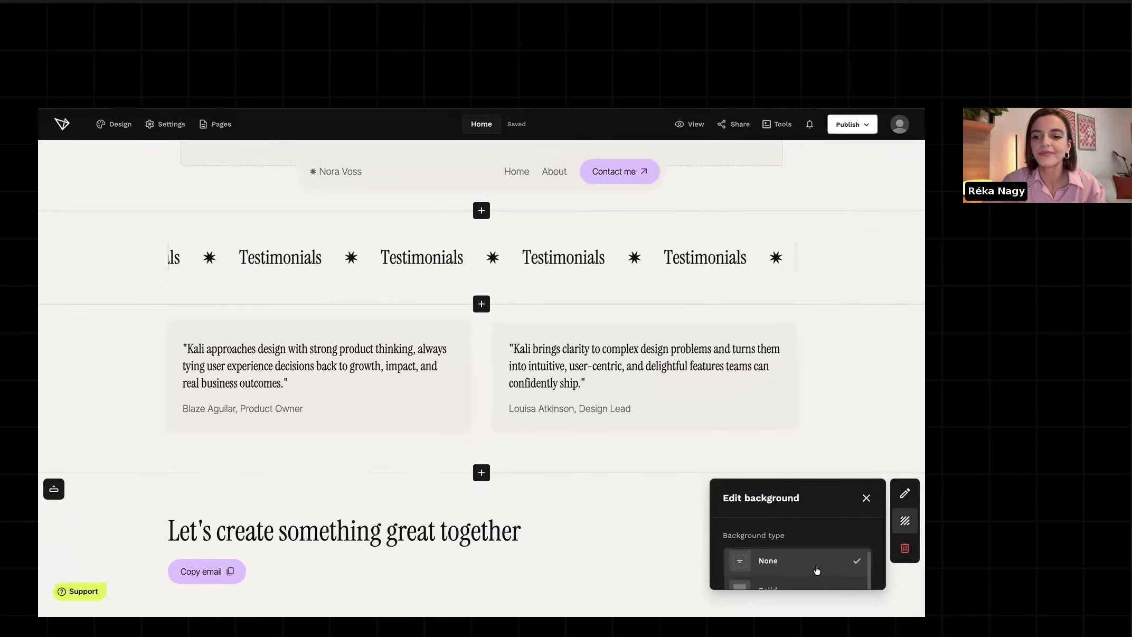
scroll(897, 528, up, 1)
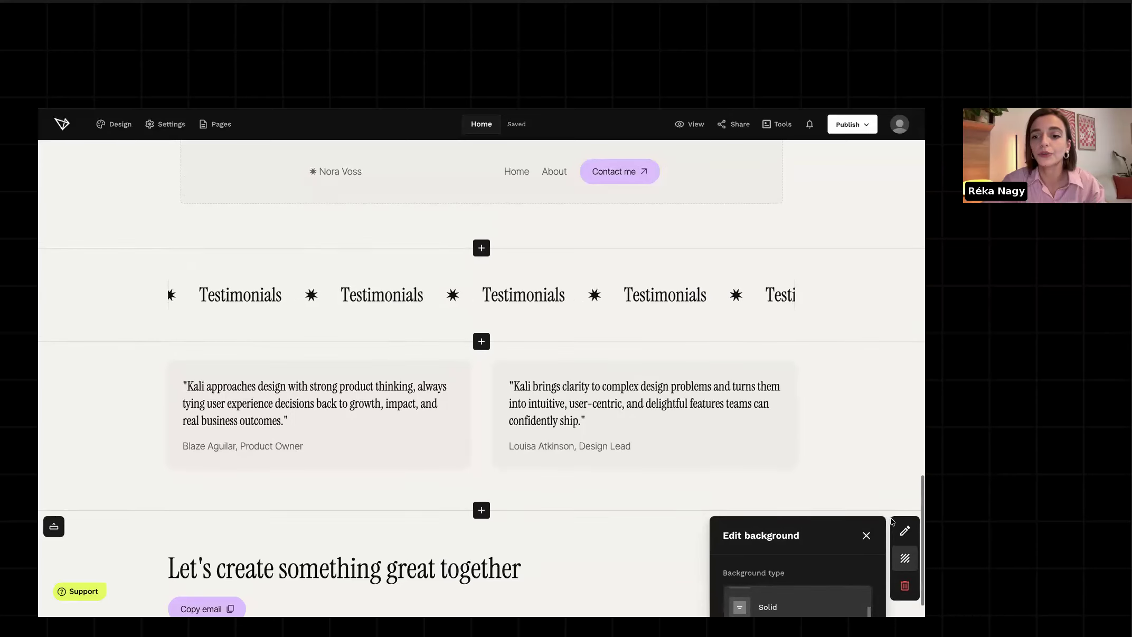
click(915, 565)
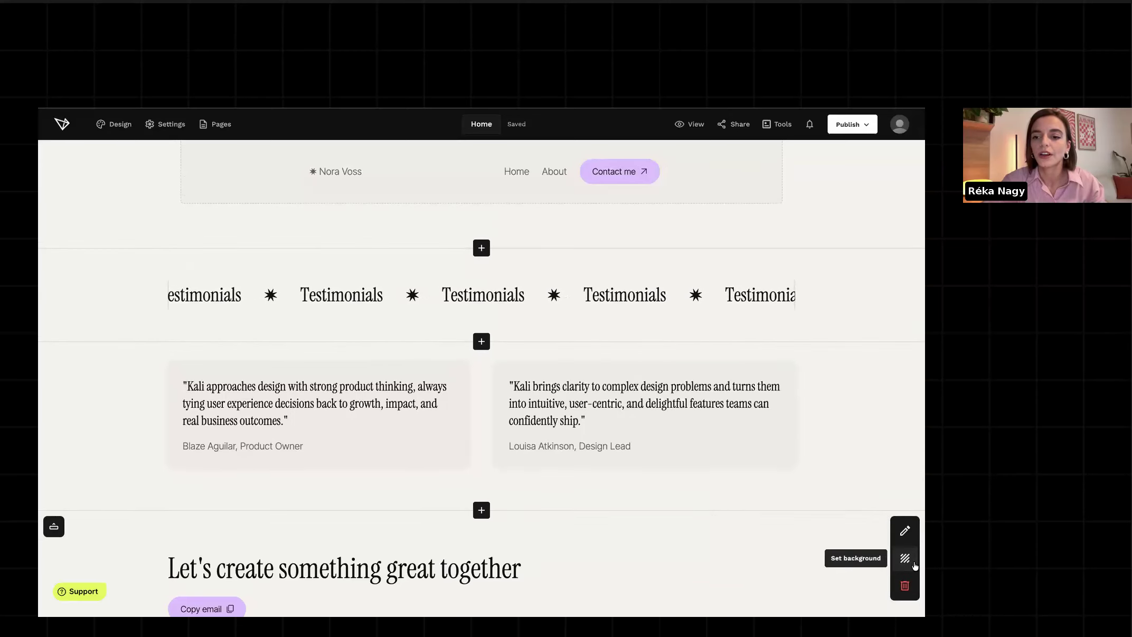
click(913, 566)
click(870, 574)
scroll(830, 529, down, 1)
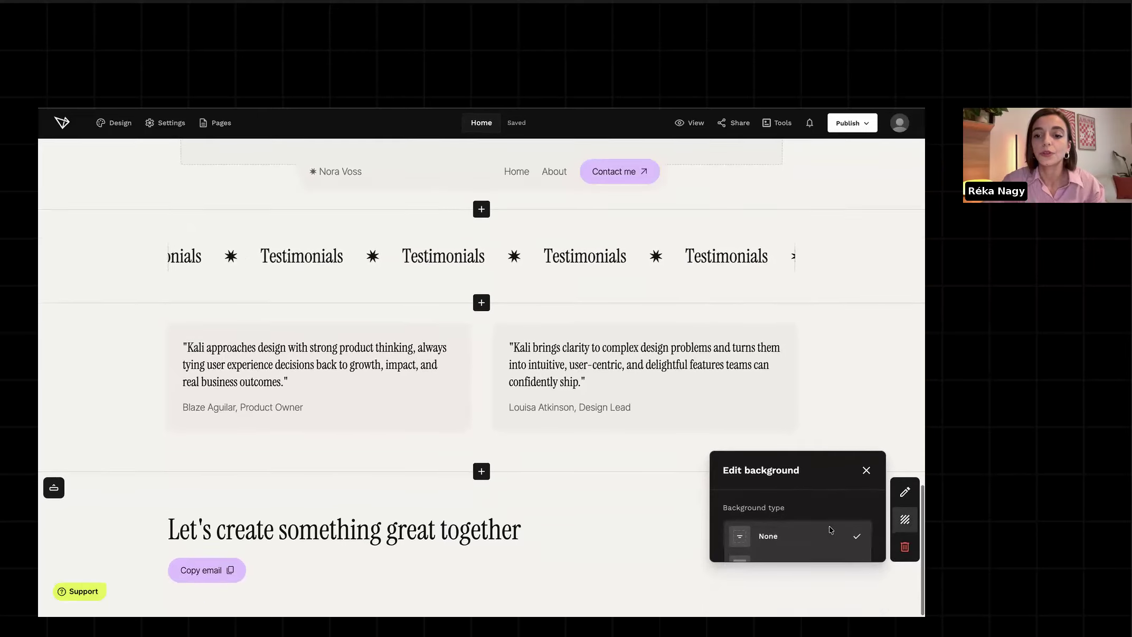
scroll(827, 541, down, 1)
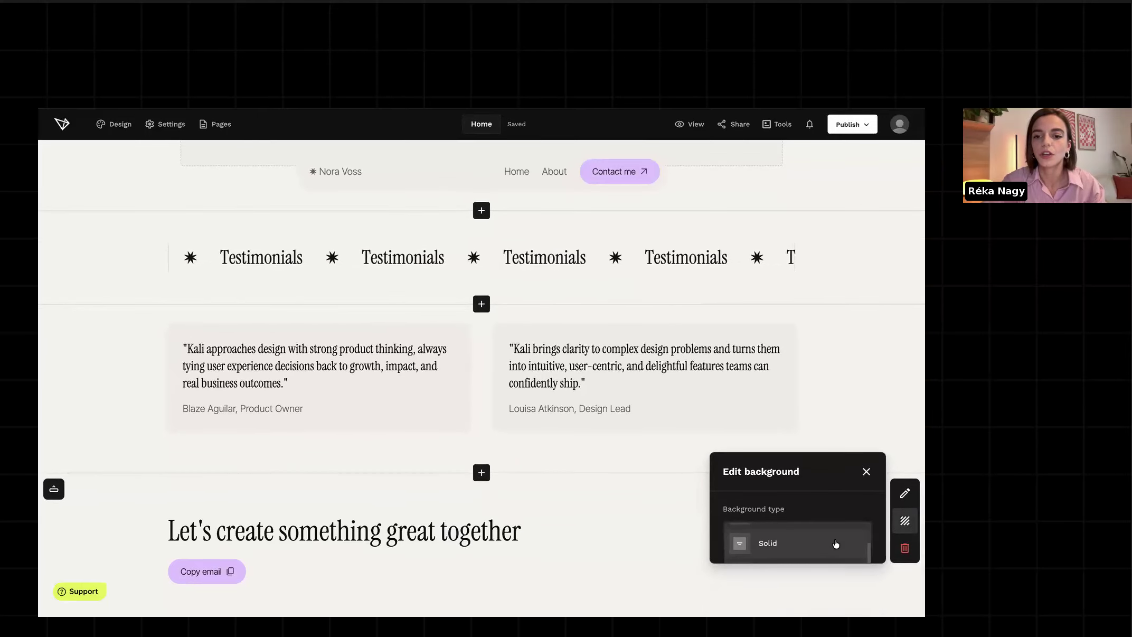
click(865, 471)
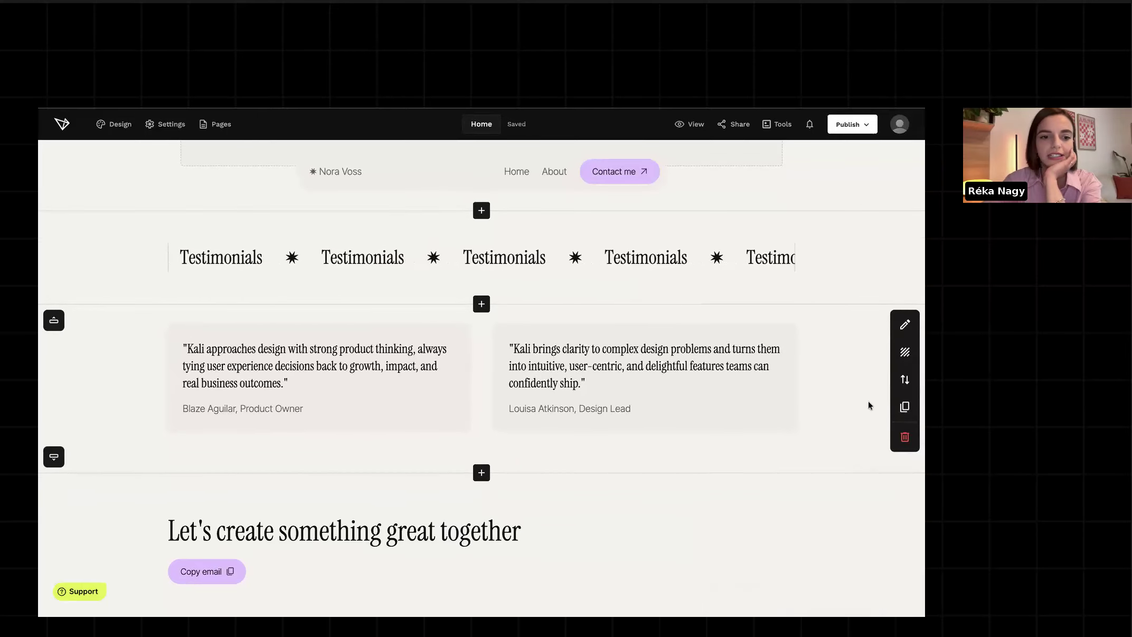
Open the portfolio's About page for editing.
scroll(868, 404, up, 10)
scroll(869, 404, up, 10)
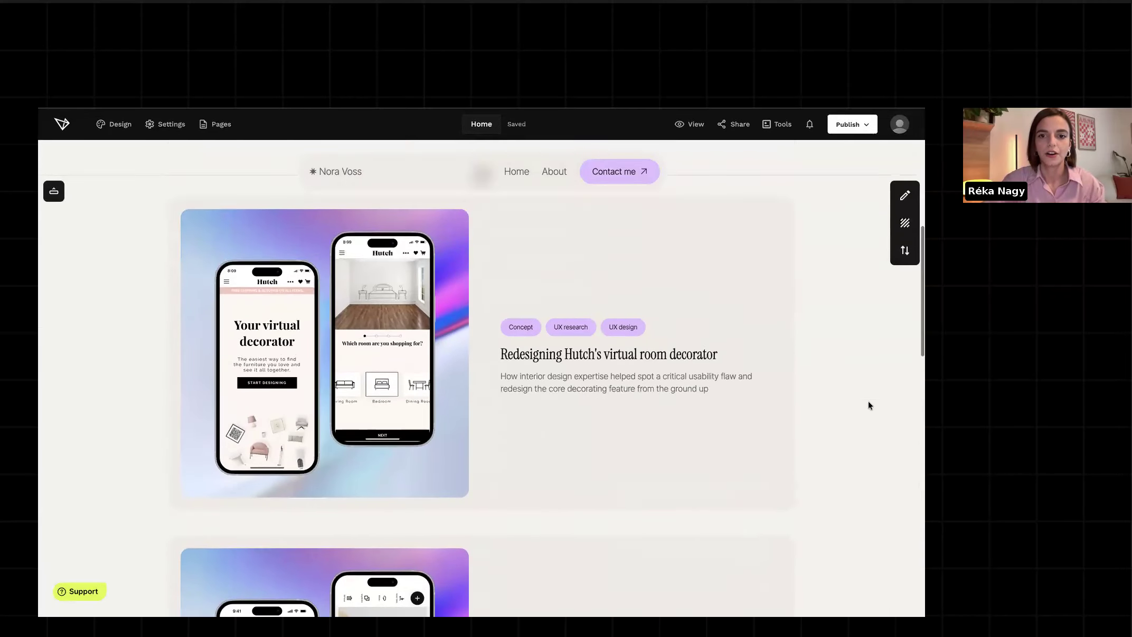
scroll(869, 404, up, 1)
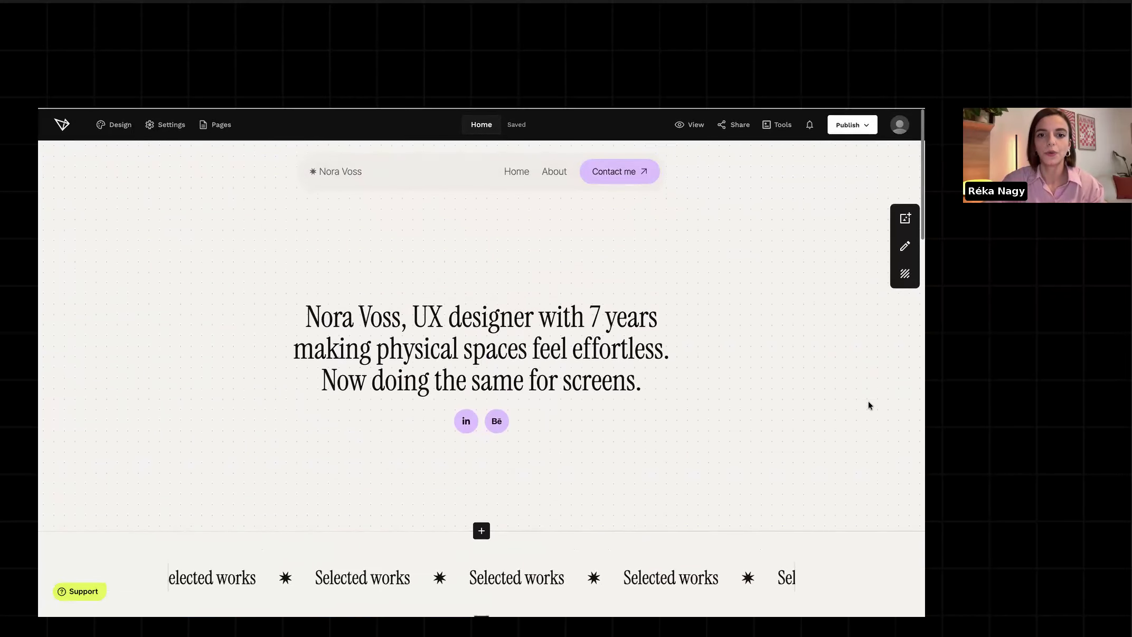
click(555, 173)
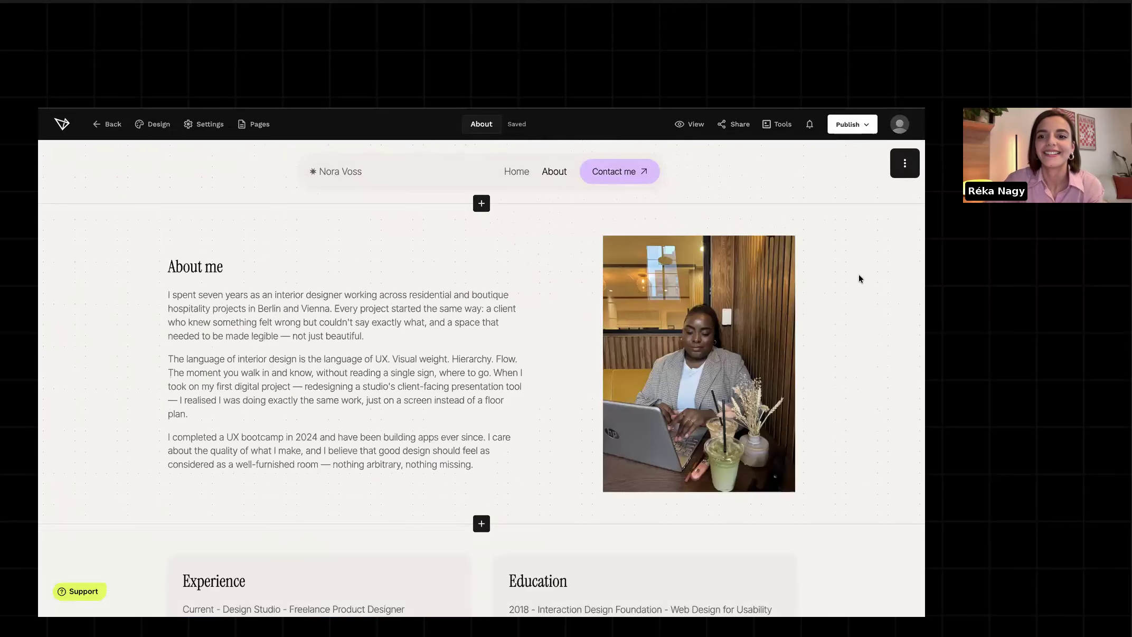
mouse_move(859, 279)
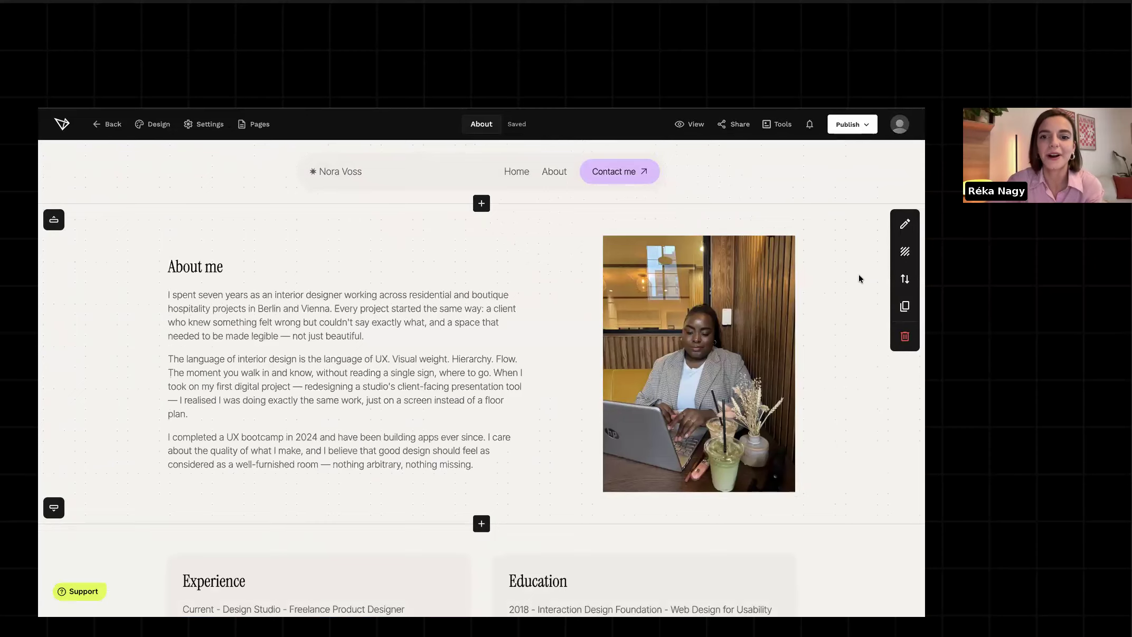
Round the corners of the portrait photo beside the About me text with a corner radius of 16.
click(719, 362)
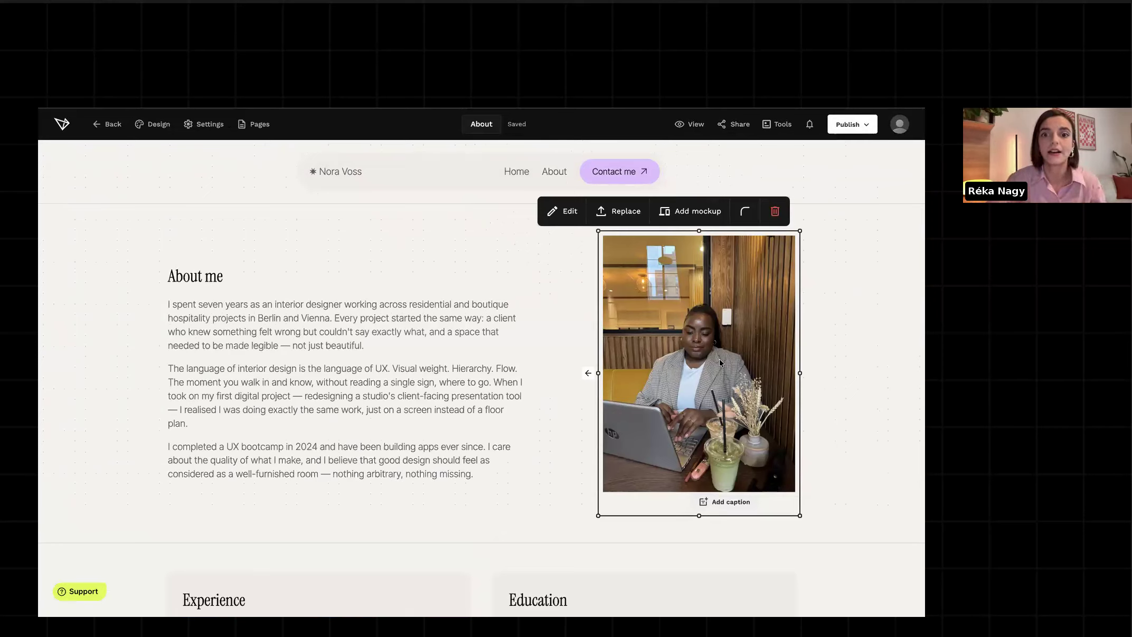
click(745, 211)
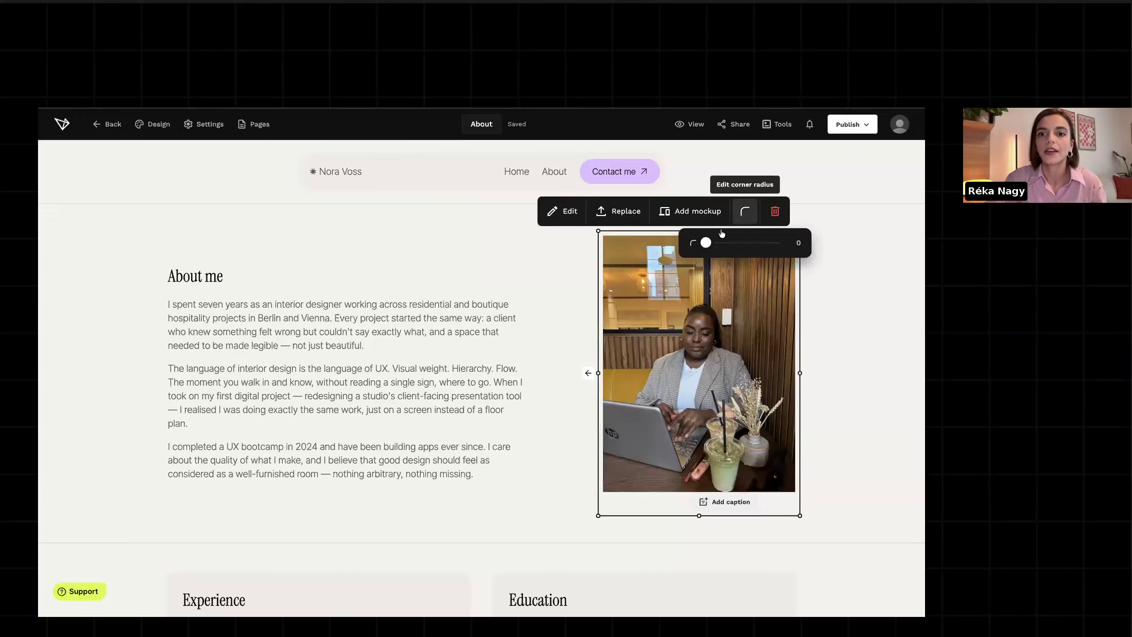
drag(741, 244, 752, 243)
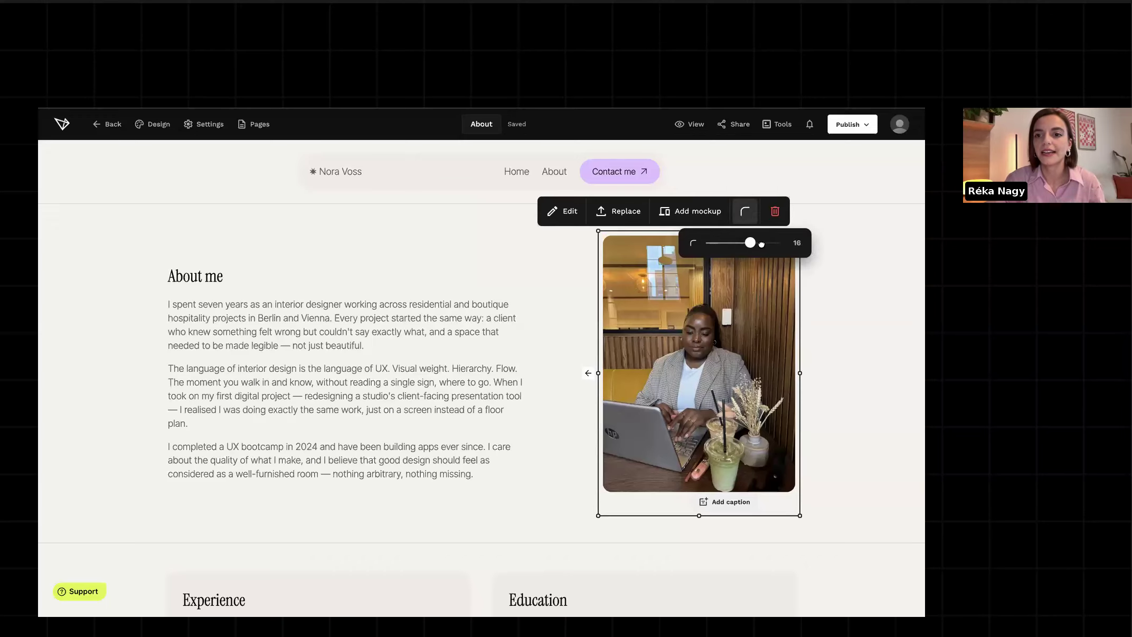
click(827, 307)
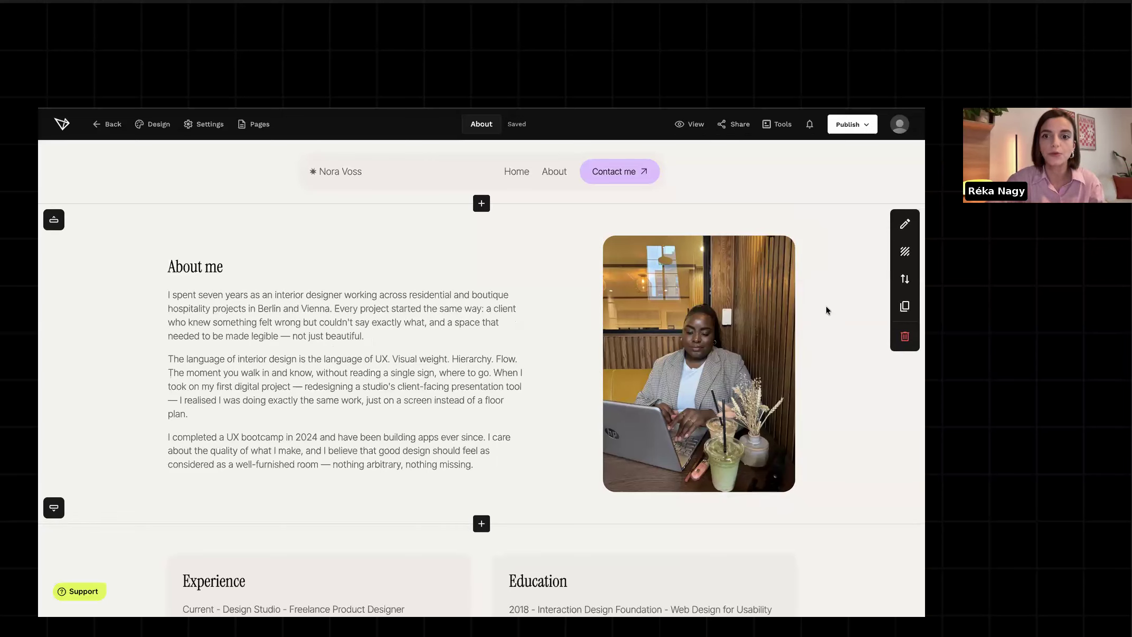
Add a button below the About me text and label it "Find out more".
scroll(827, 310, down, 2)
scroll(827, 309, up, 1)
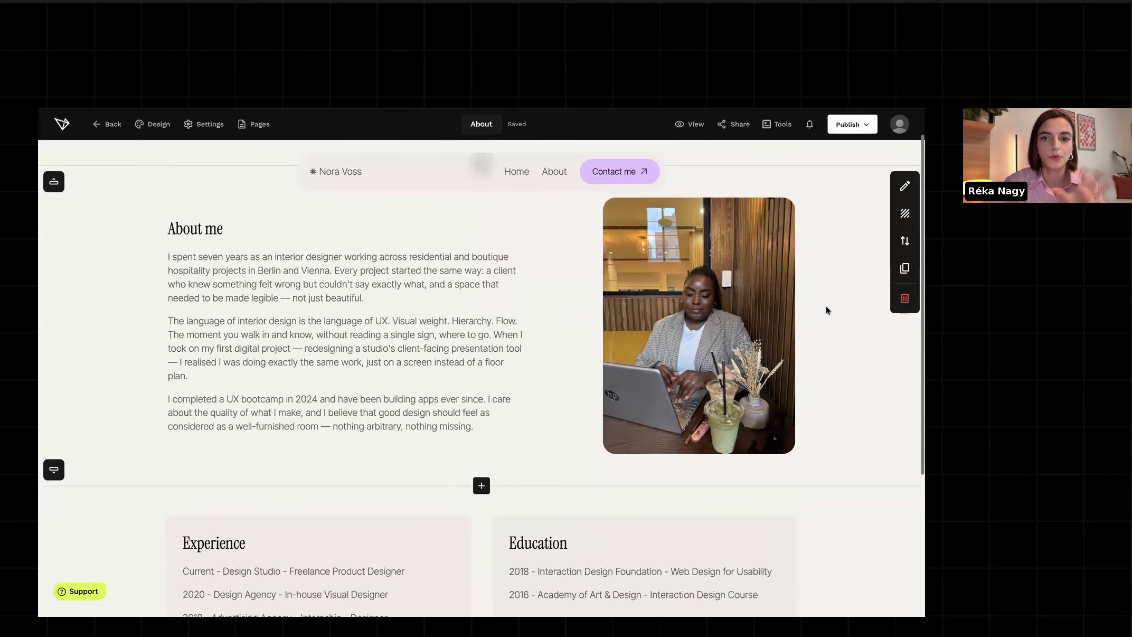
scroll(826, 360, down, 3)
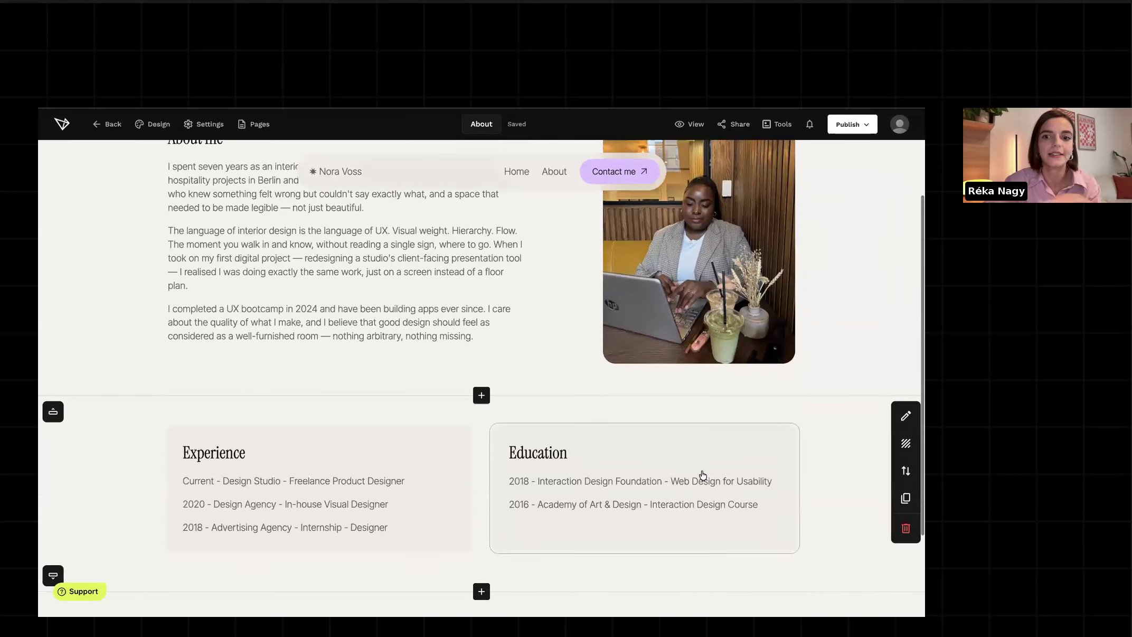
scroll(821, 342, up, 4)
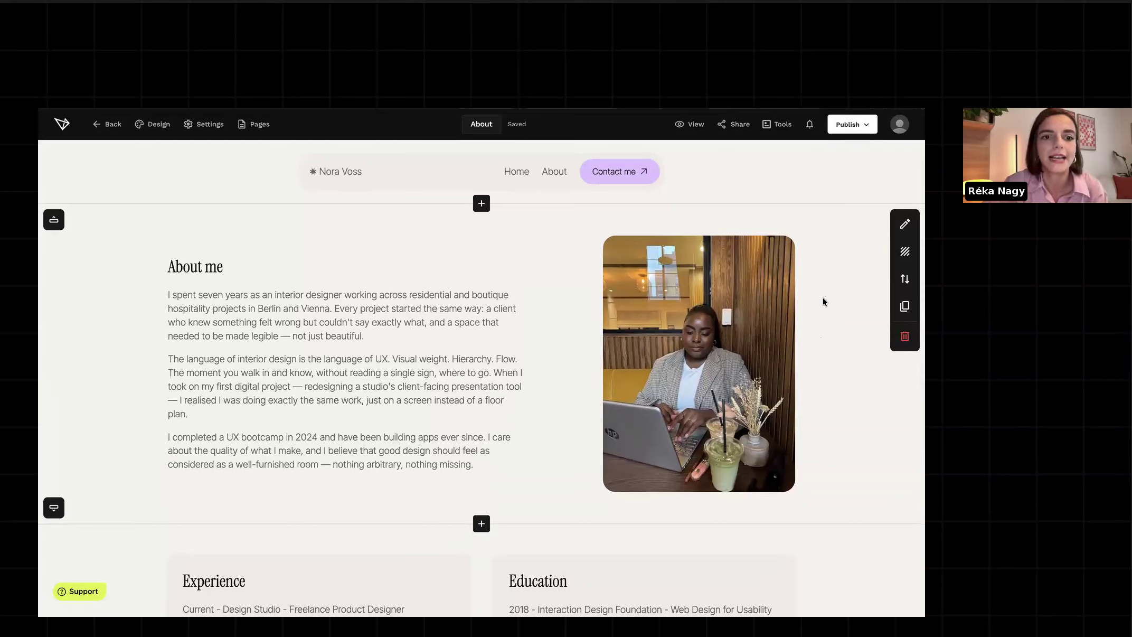
click(449, 312)
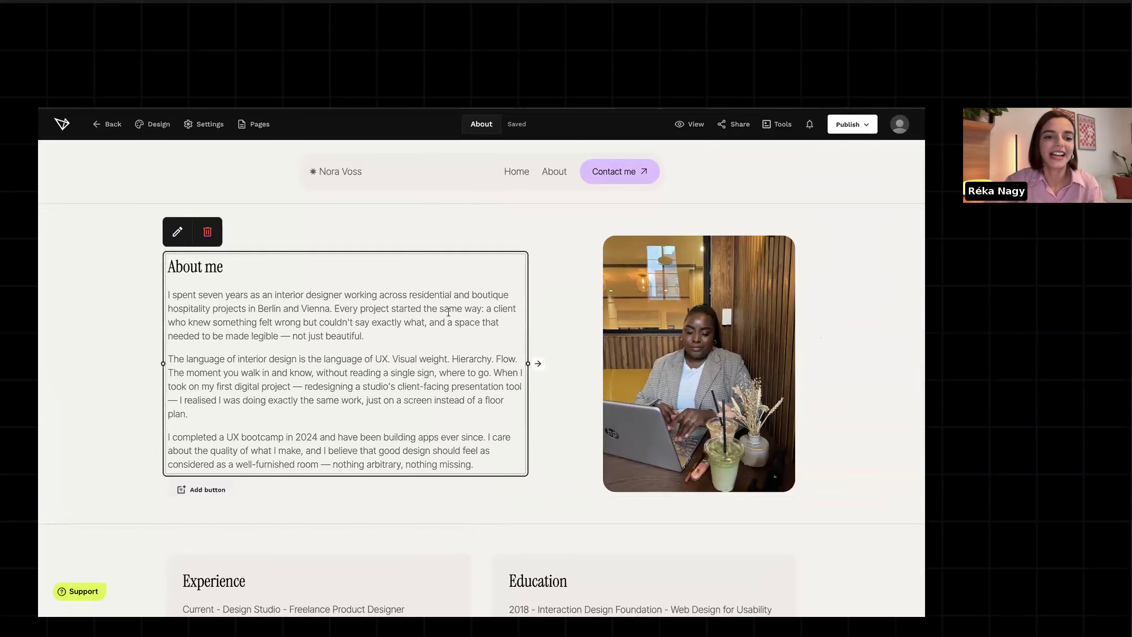
click(205, 489)
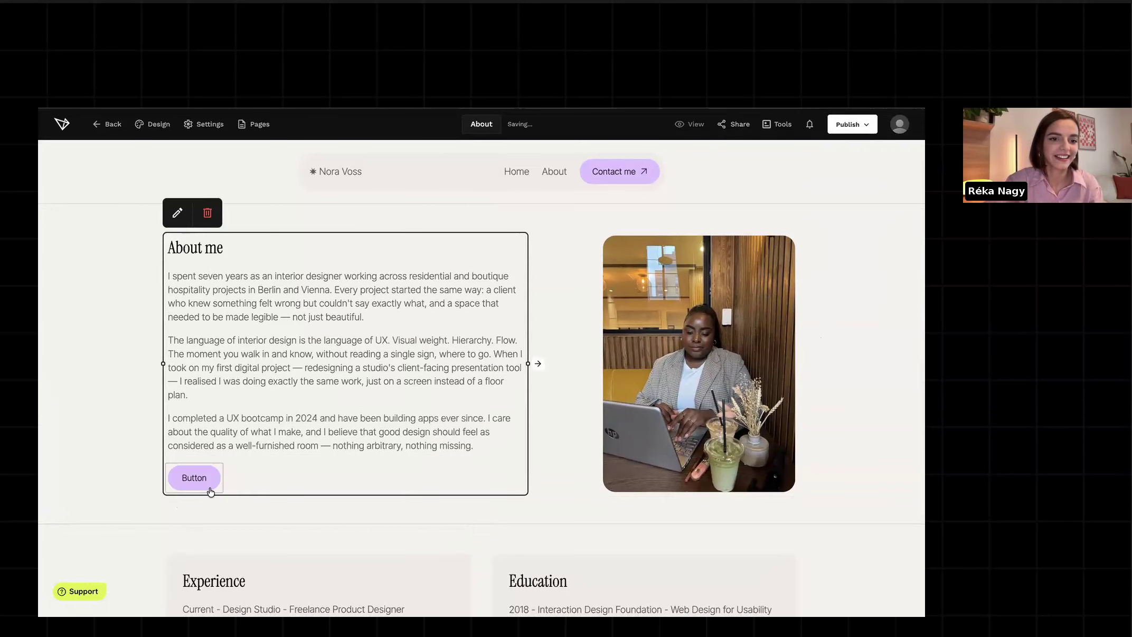
click(199, 482)
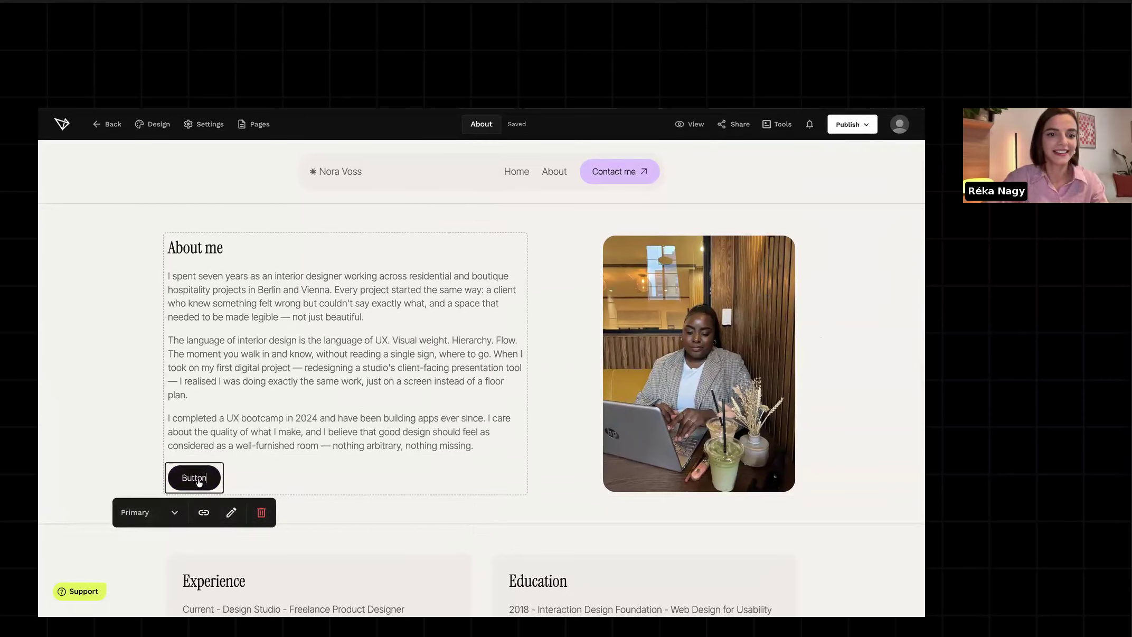
double_click(193, 478)
text(Le)
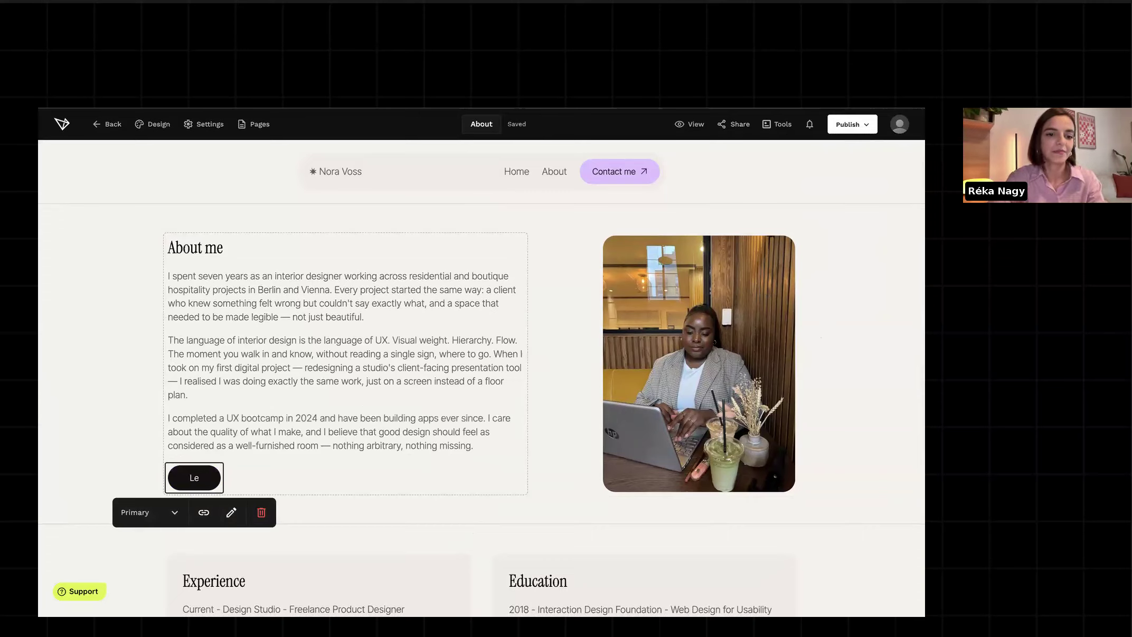
text(nd out more)
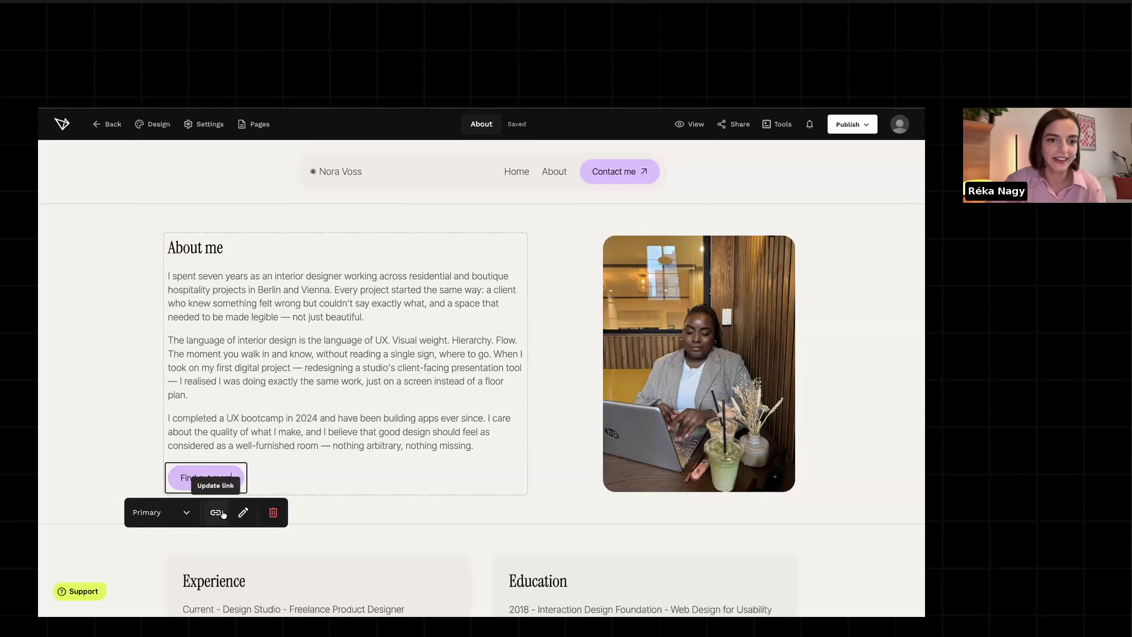
Show the link icon on the "Find out more" button, keeping its action as Open link.
click(216, 513)
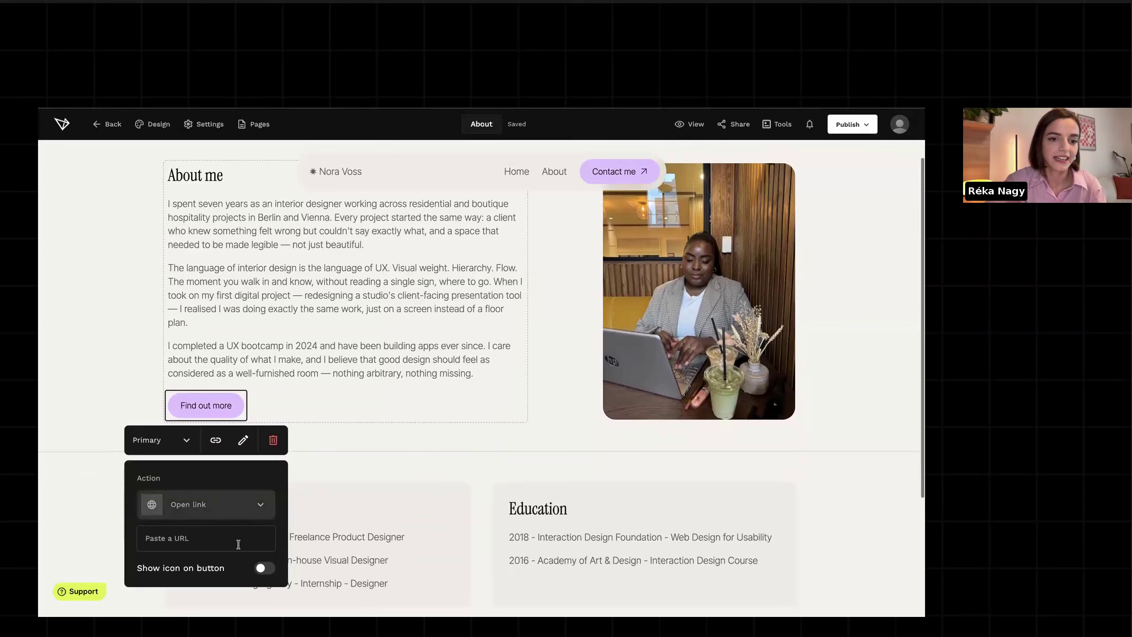
click(262, 569)
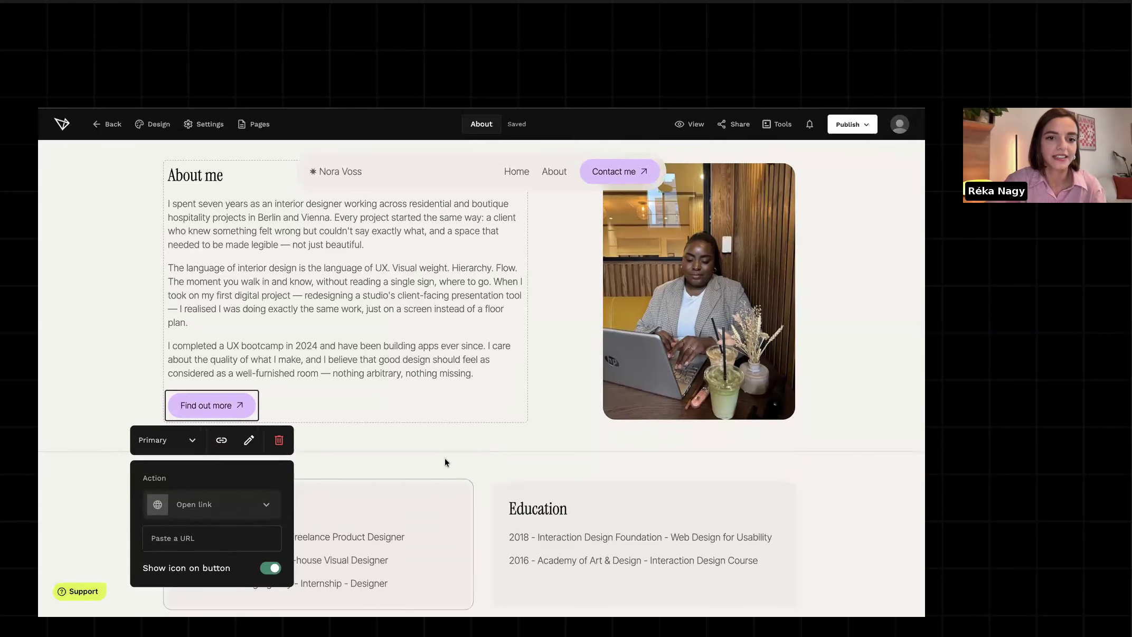
click(562, 428)
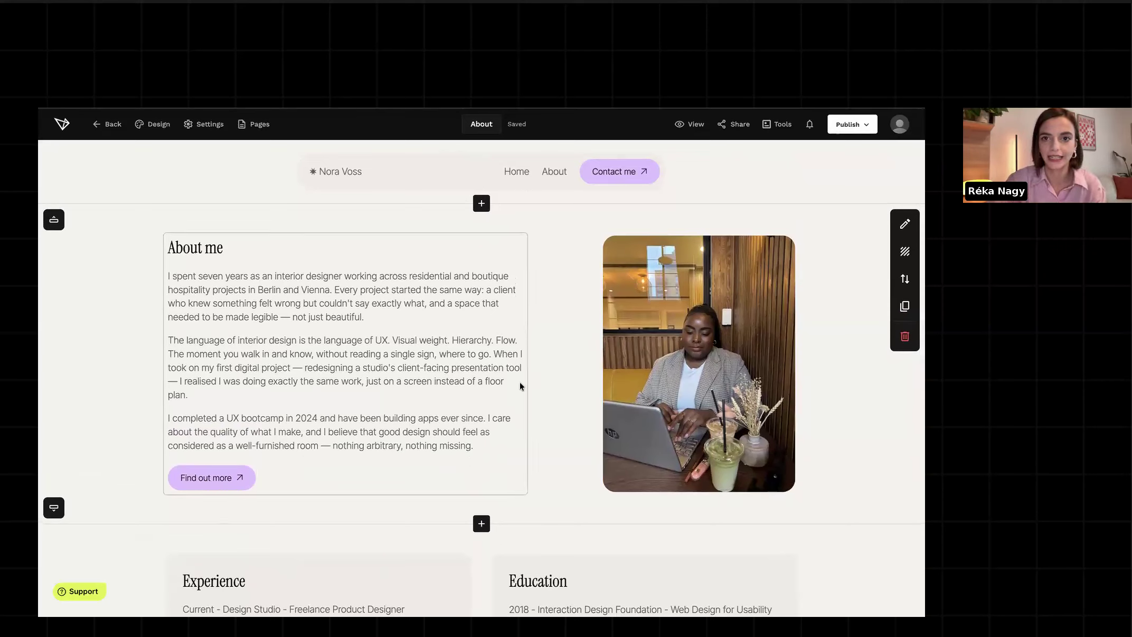
Add the animated logo strip from the Quotes & logos sections between the About me block and the Experience and Education cards.
scroll(845, 434, down, 5)
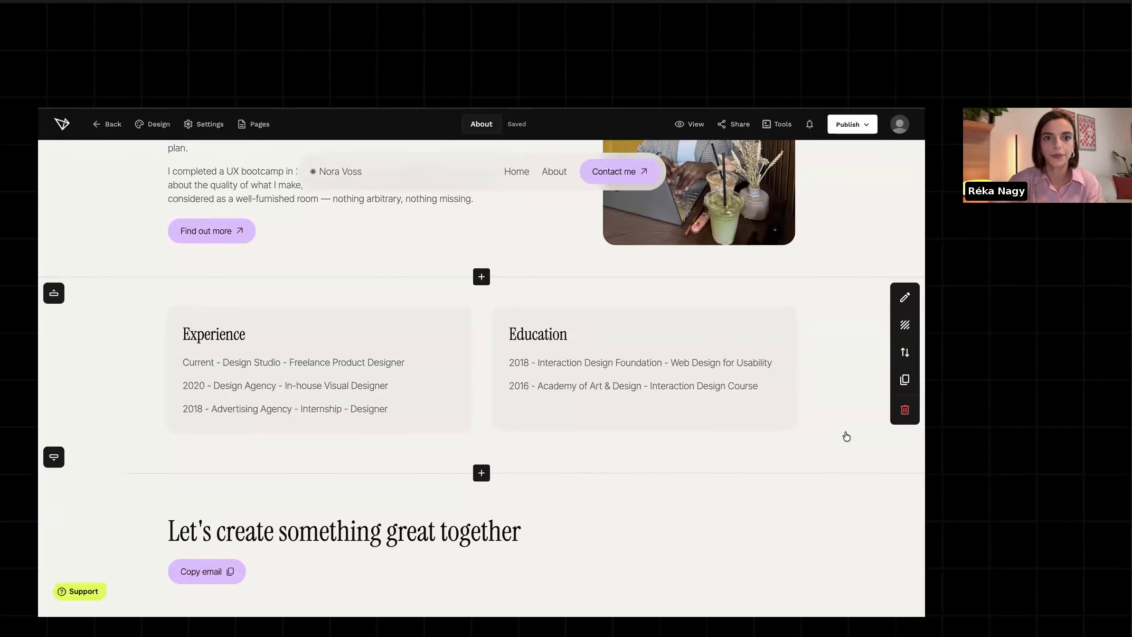
scroll(846, 436, up, 5)
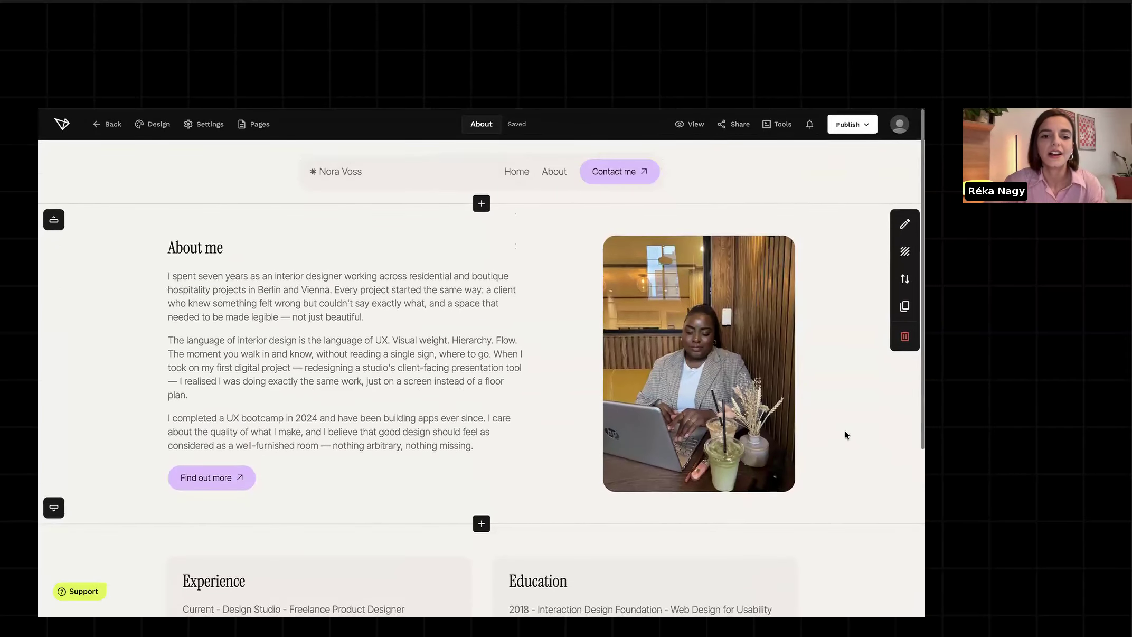
scroll(846, 435, down, 3)
scroll(845, 435, down, 1)
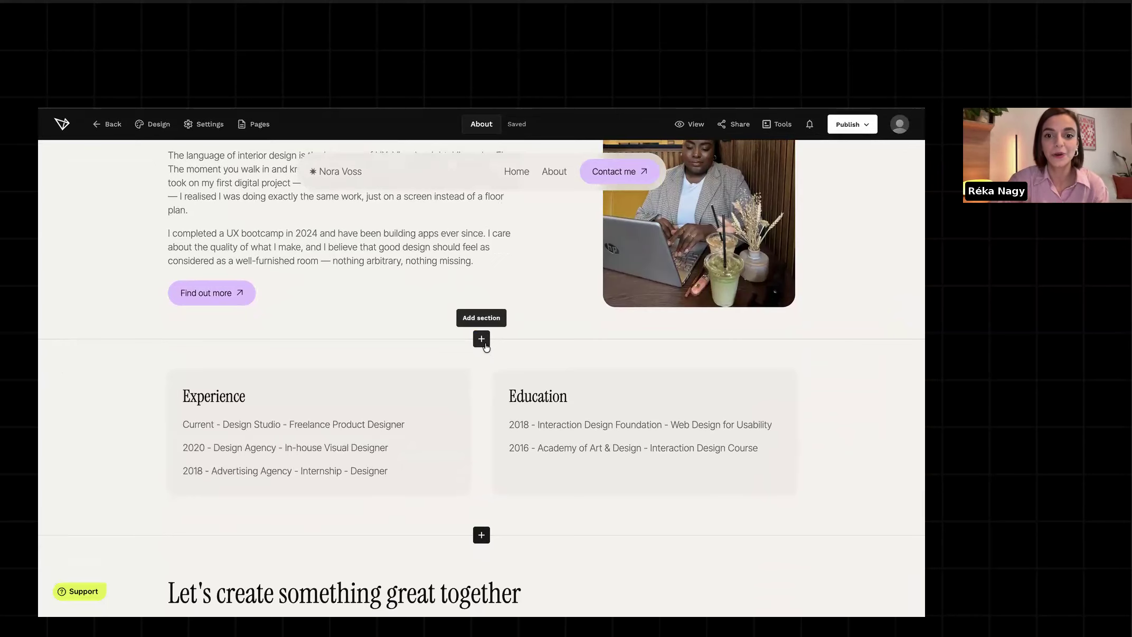
click(485, 345)
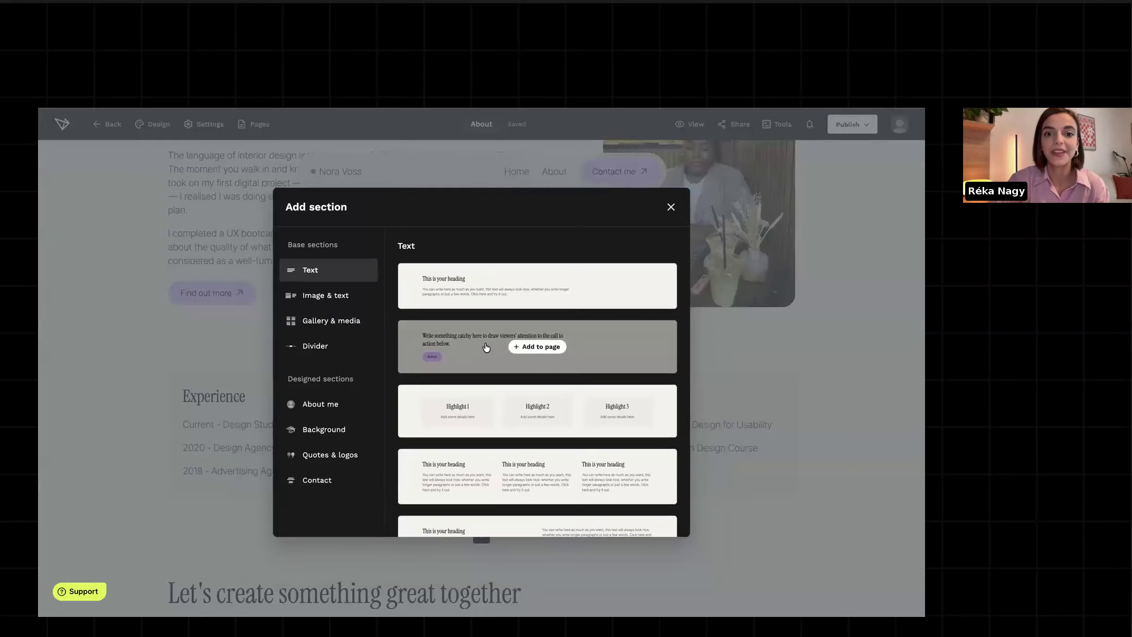
click(330, 457)
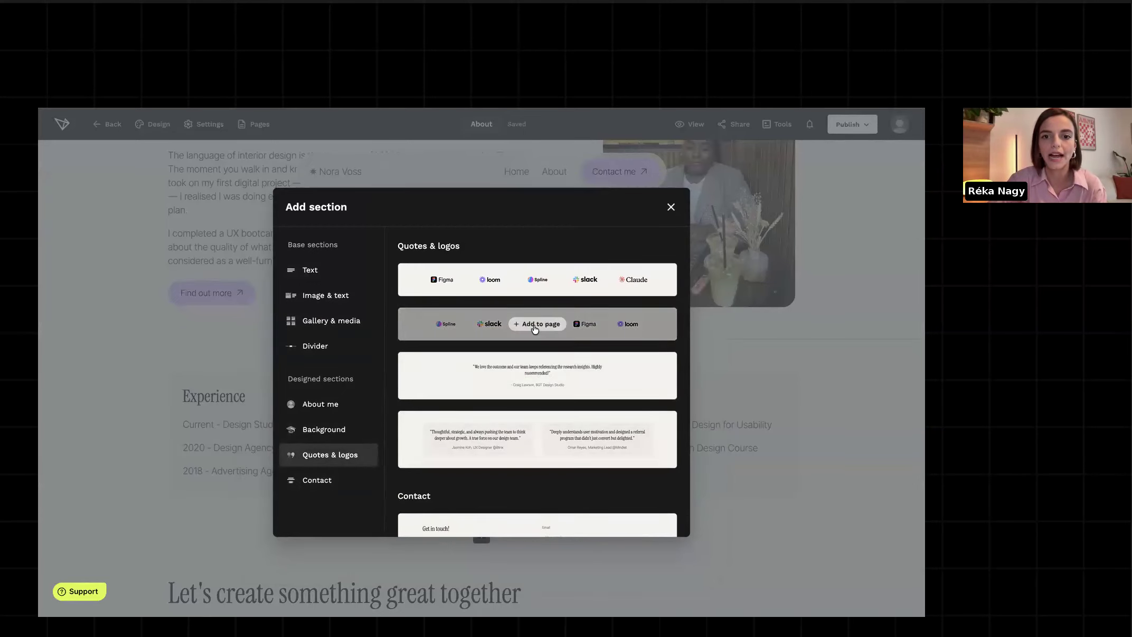
click(535, 325)
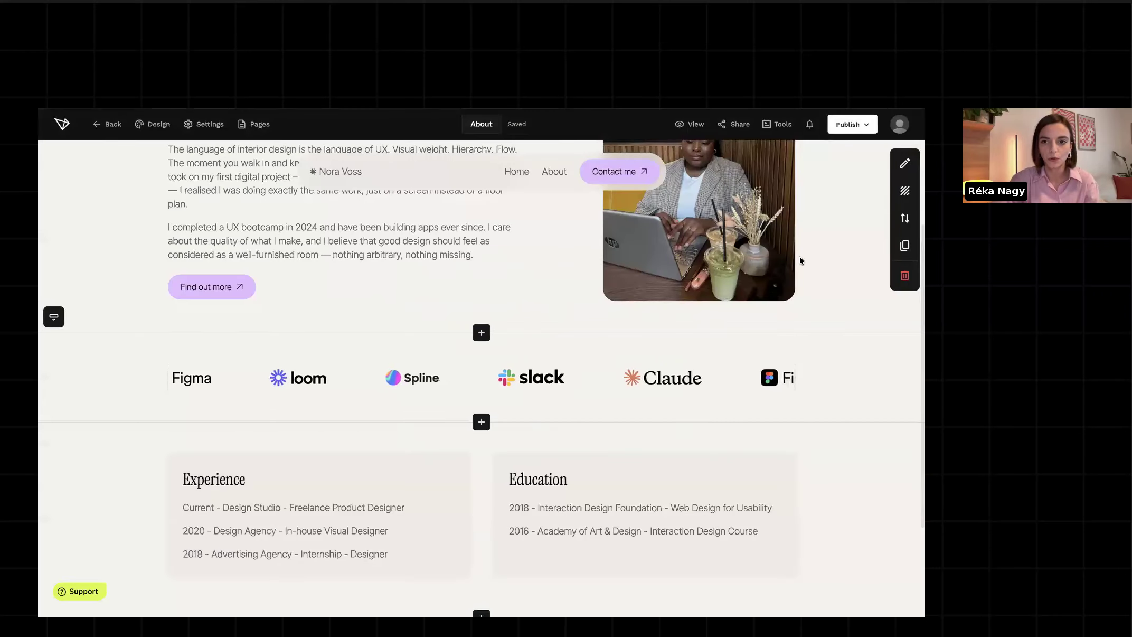
Examine the About page's text block, logo strip with its section settings, and Experience and Education cards.
scroll(799, 257, up, 1)
scroll(800, 256, down, 1)
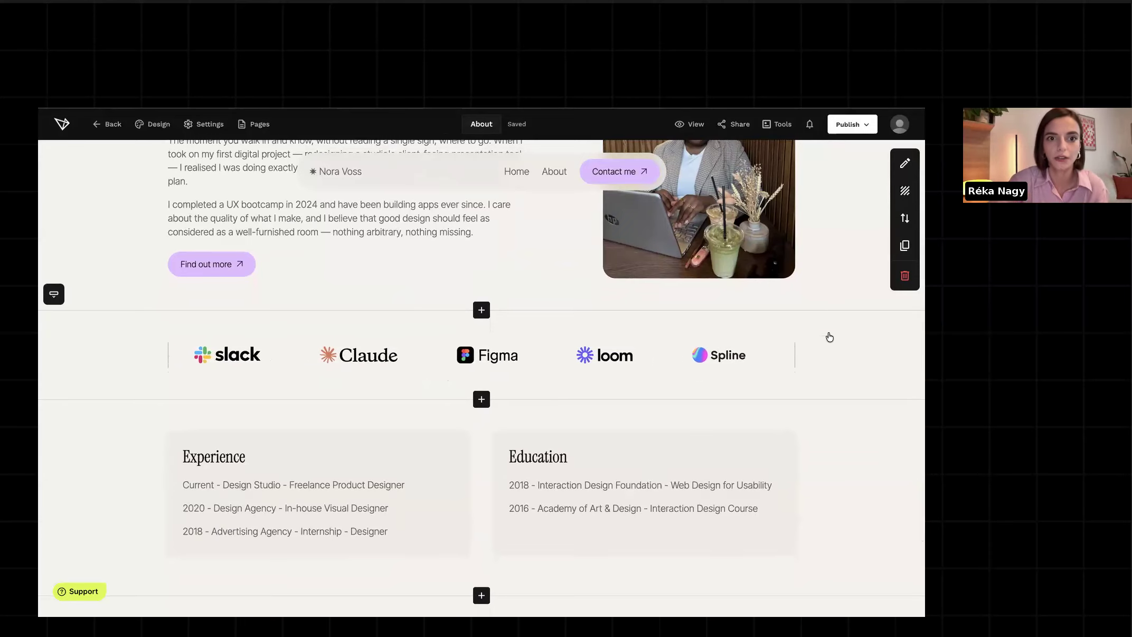
mouse_move(826, 345)
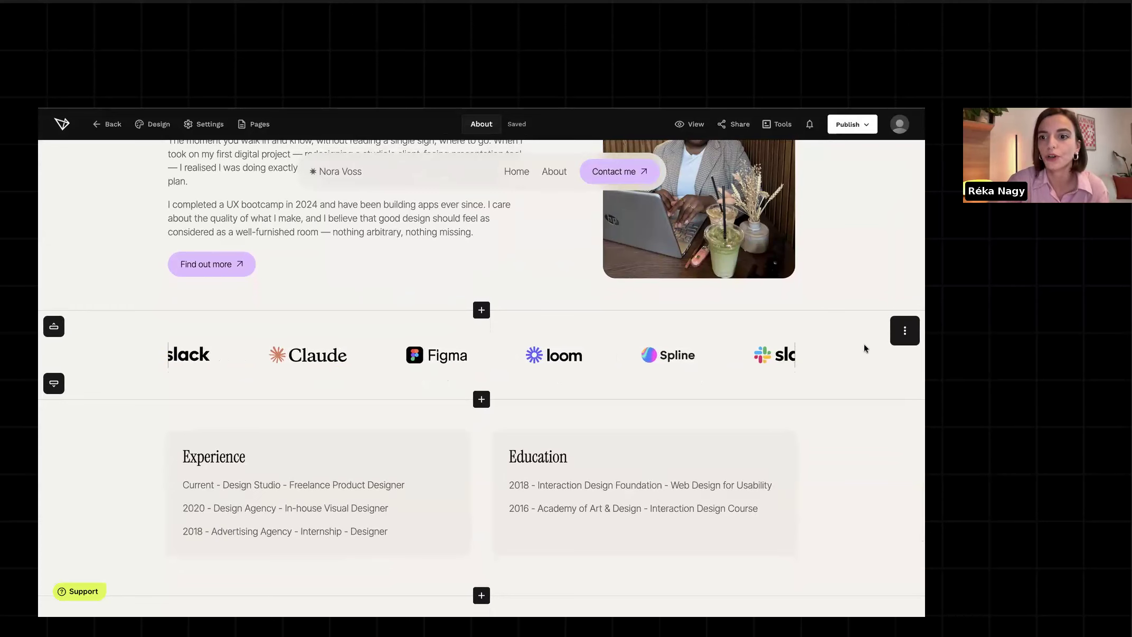
scroll(854, 359, up, 3)
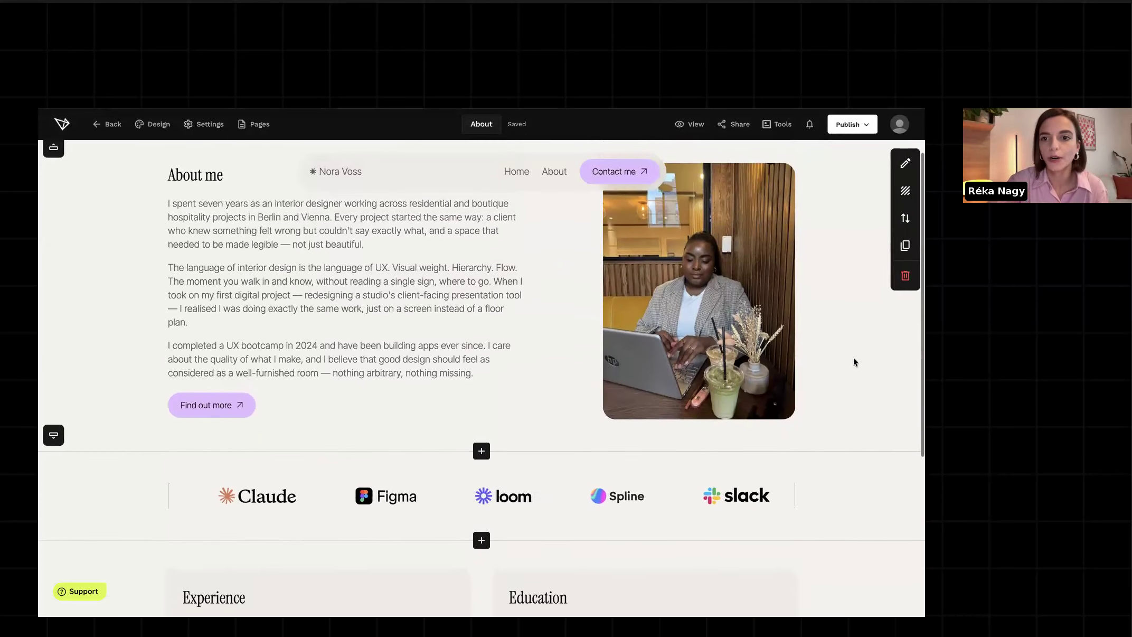
scroll(855, 363, down, 3)
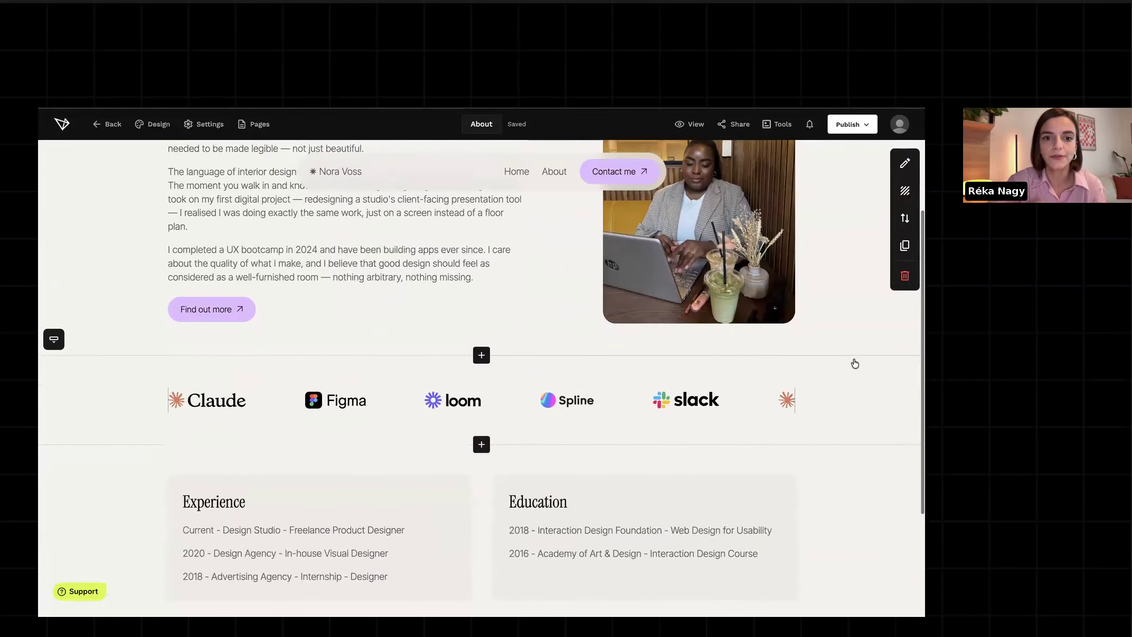
scroll(855, 363, up, 3)
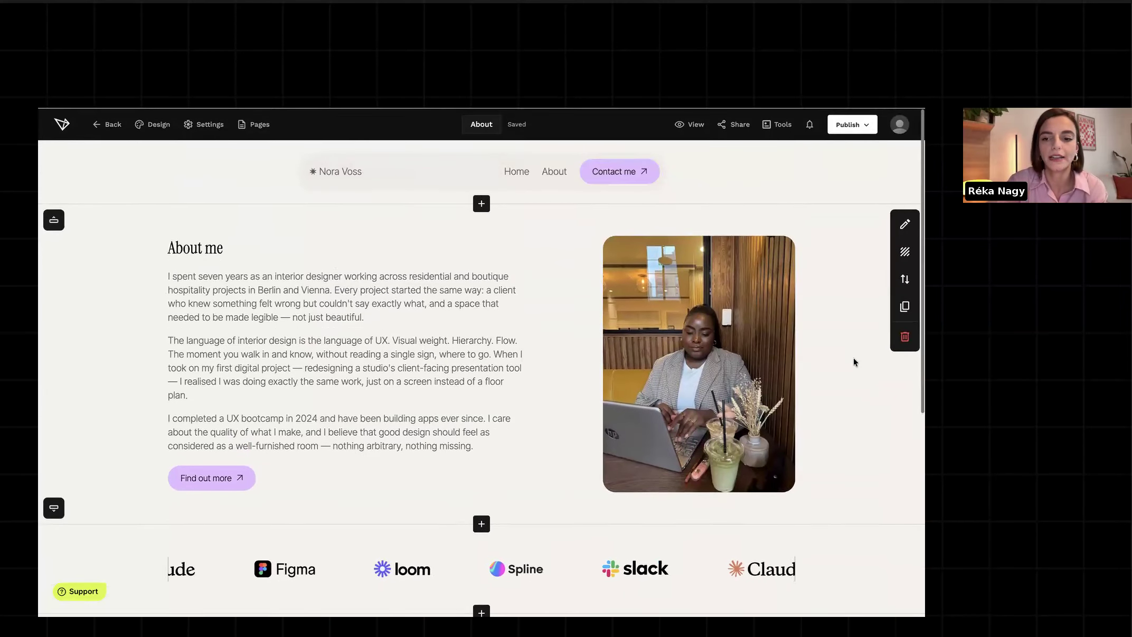
scroll(855, 362, down, 4)
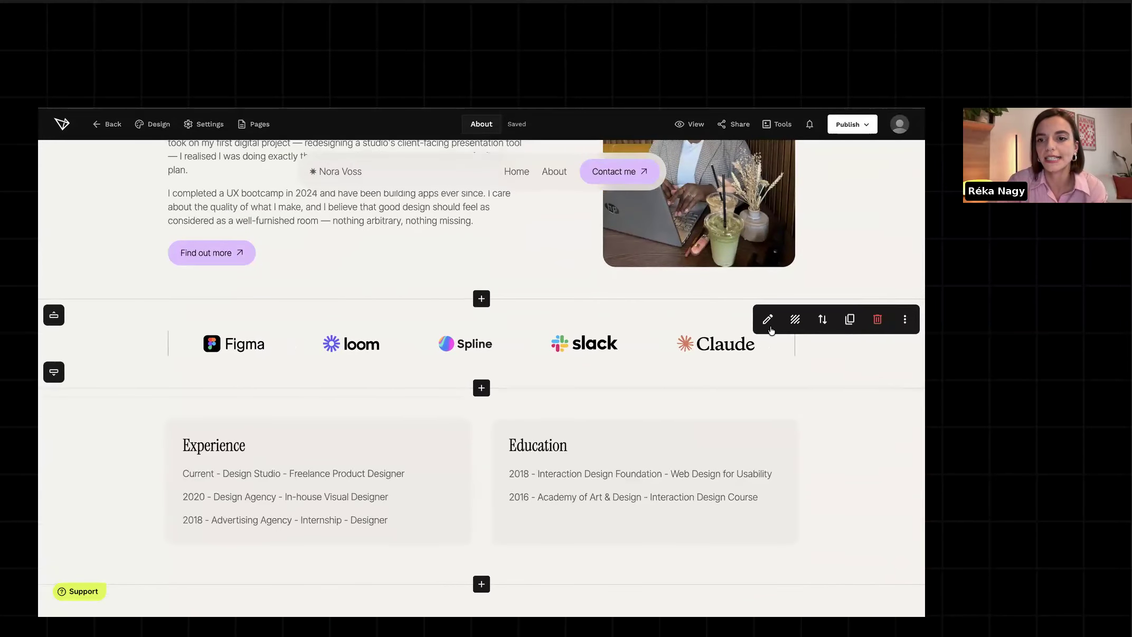
click(769, 320)
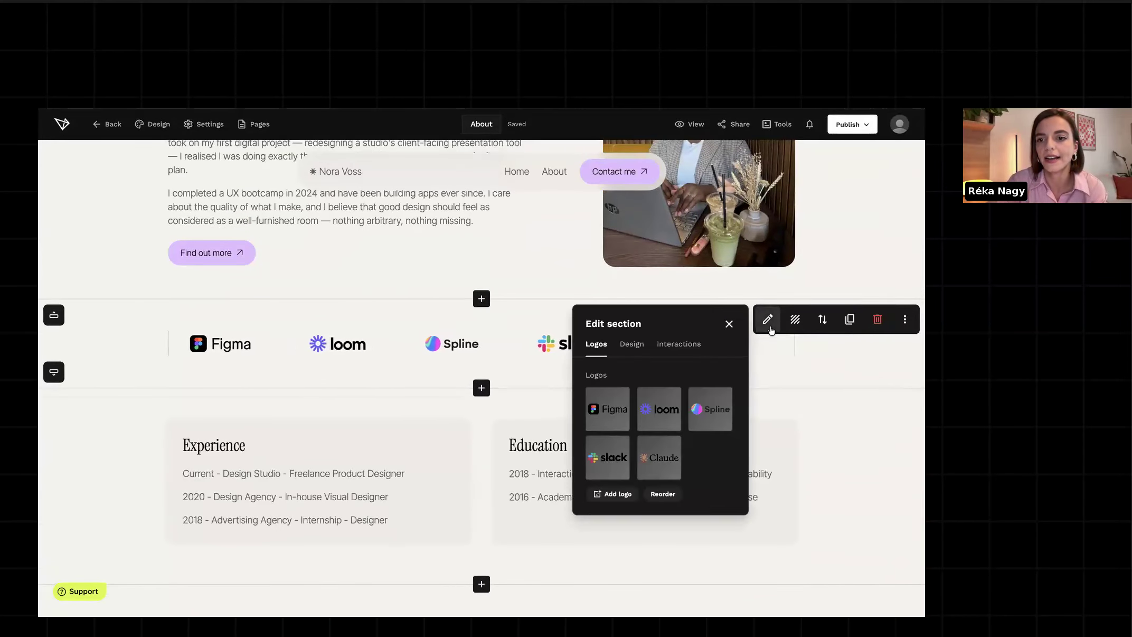
click(846, 376)
scroll(838, 262, up, 4)
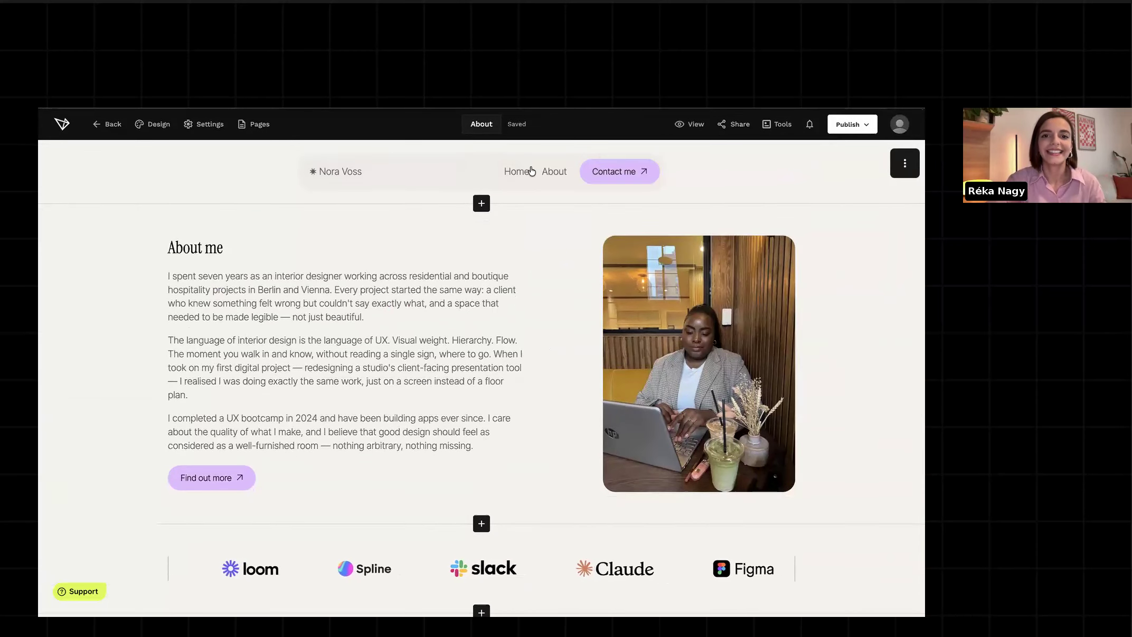
Go to the home page and review its hero, case study, testimonial and contact sections.
click(341, 173)
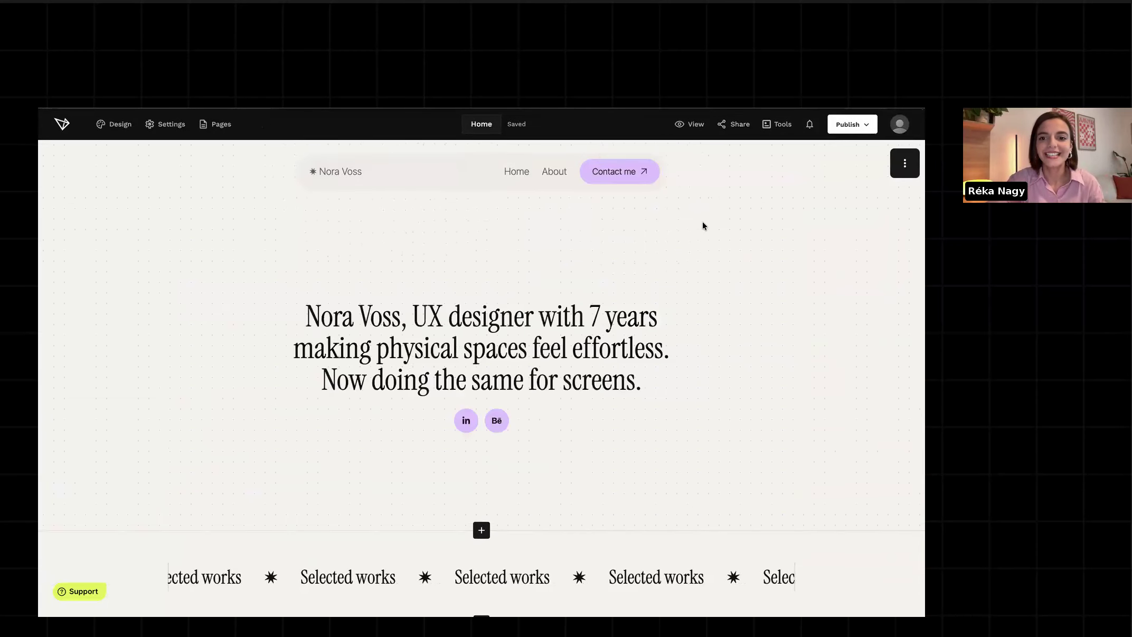
scroll(807, 326, down, 10)
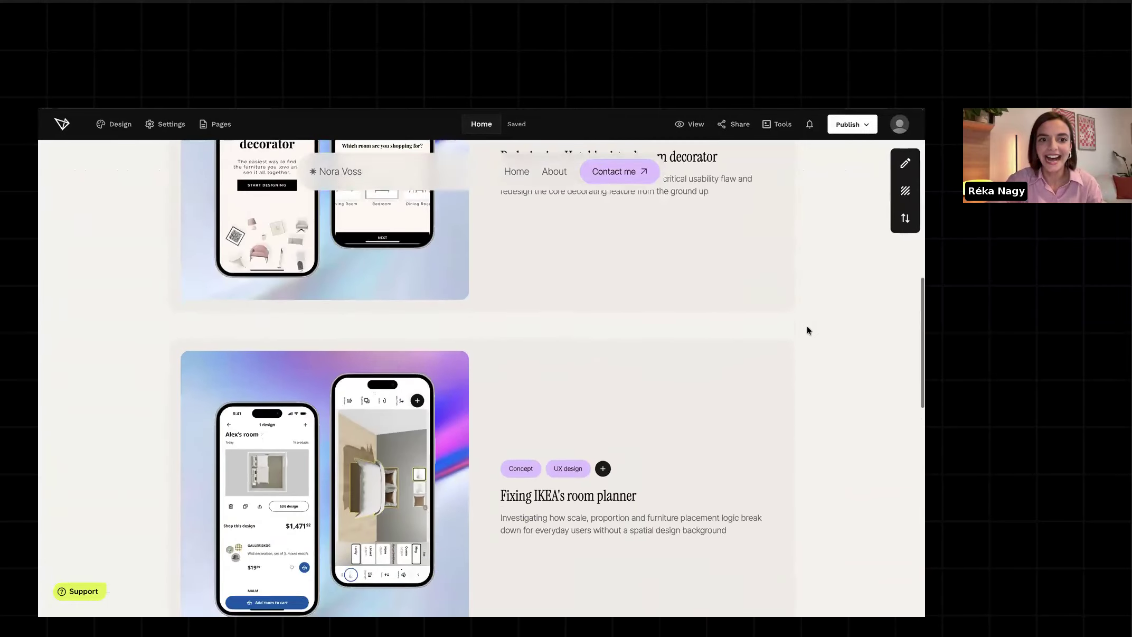
scroll(807, 327, down, 10)
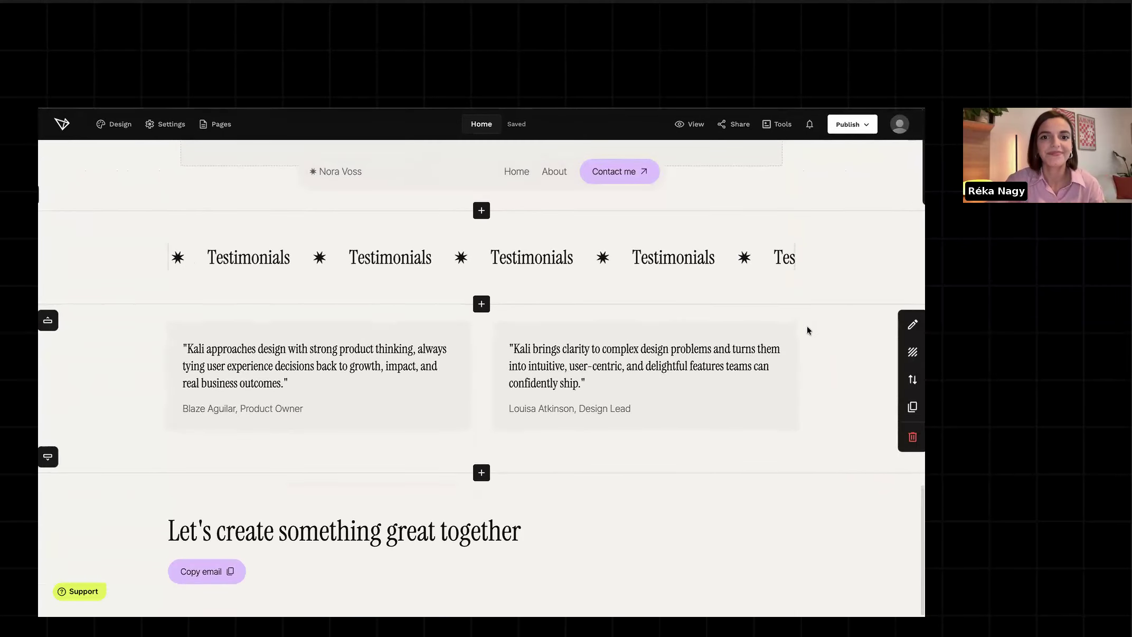
scroll(807, 329, up, 12)
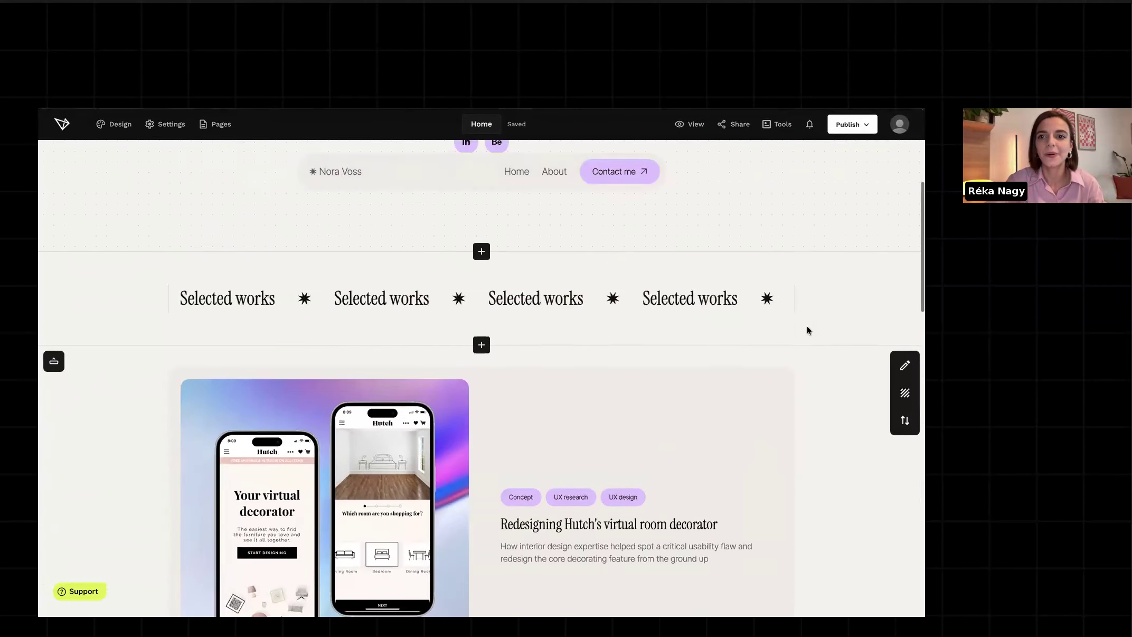
scroll(807, 328, up, 5)
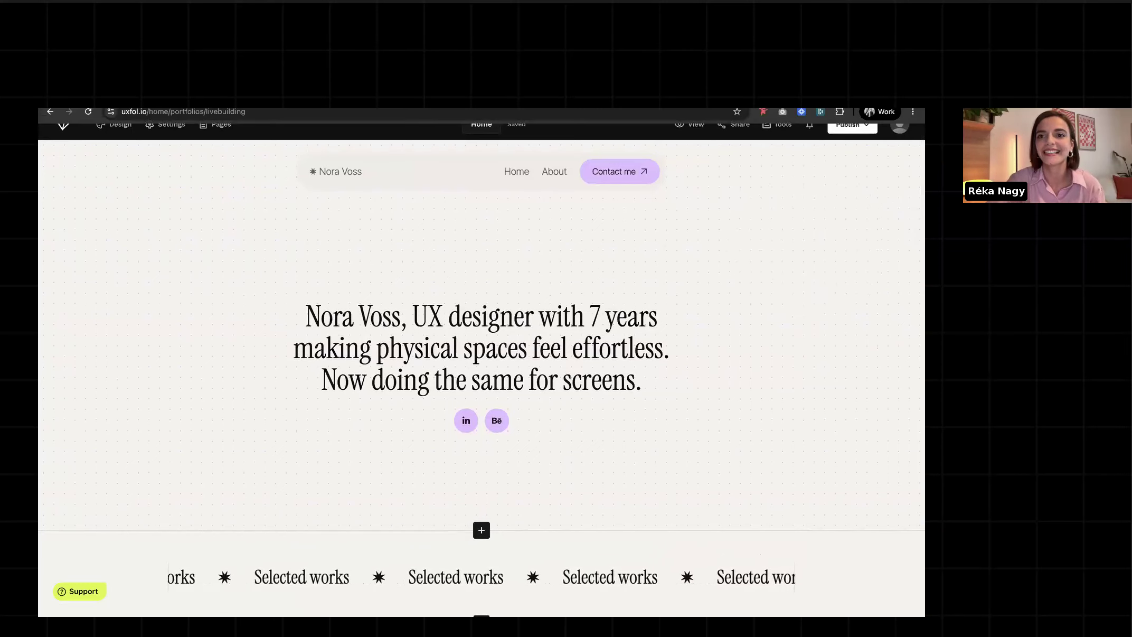
Open the site's design settings and view the available animation styles, leaving None selected.
click(111, 125)
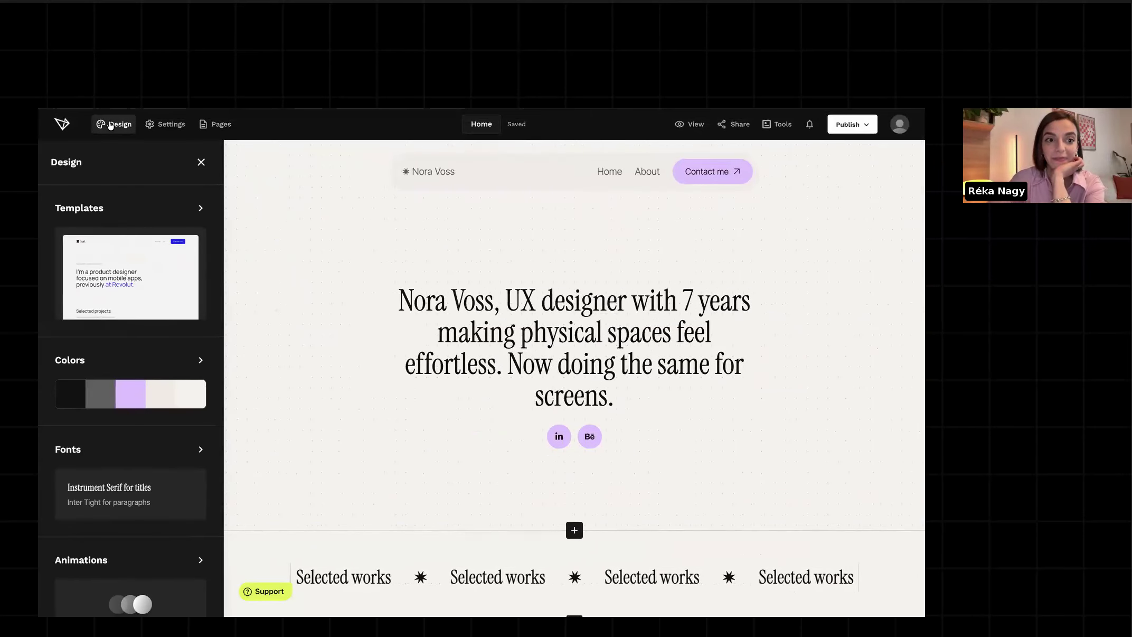
scroll(145, 238, down, 5)
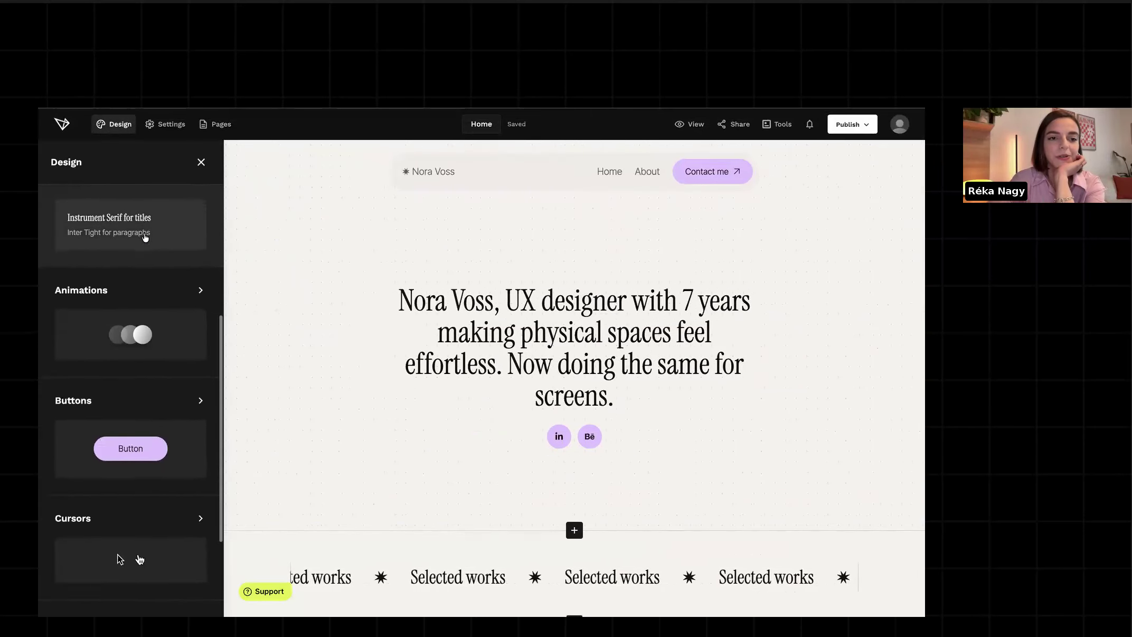
click(148, 290)
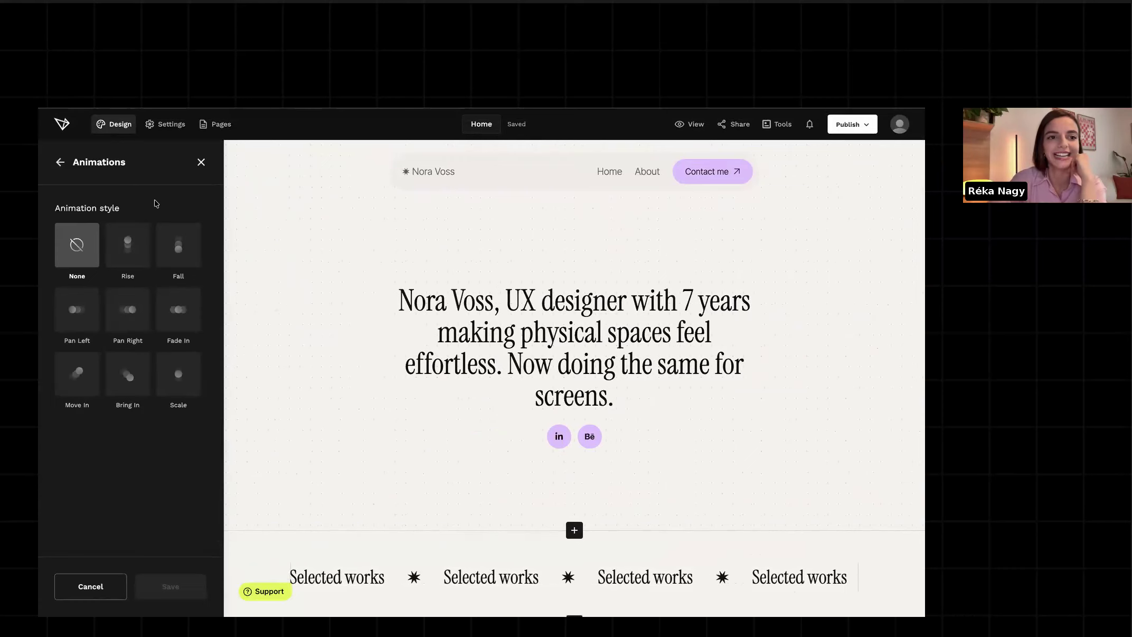
click(59, 163)
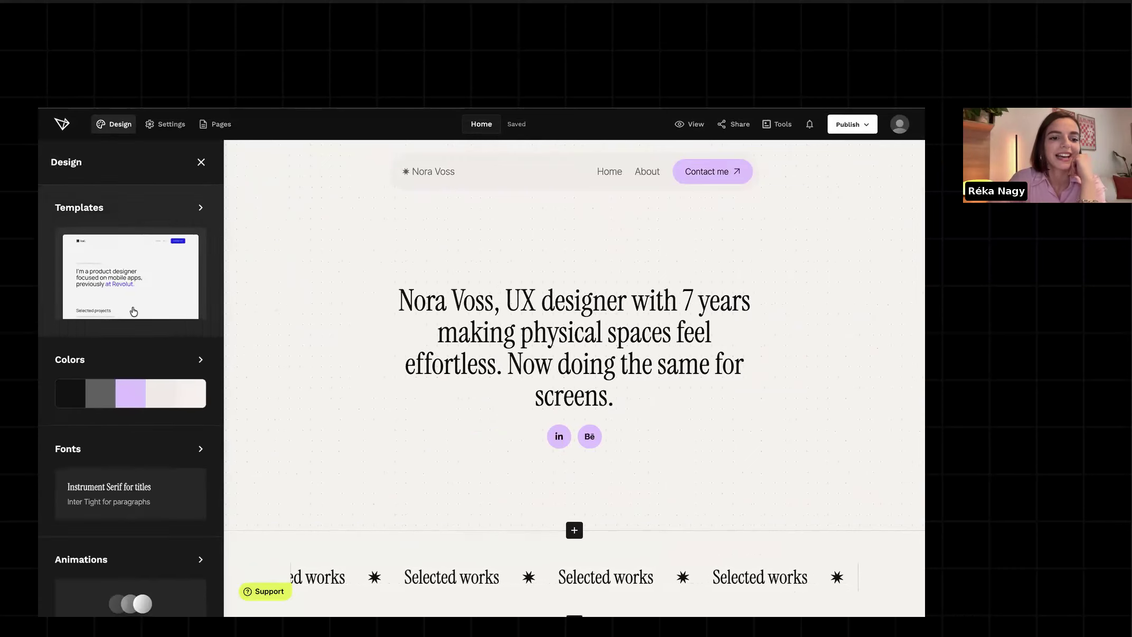
Choose the Figma cursor style in the site's design settings and preview it over the case study cards.
scroll(134, 312, down, 5)
scroll(135, 312, down, 1)
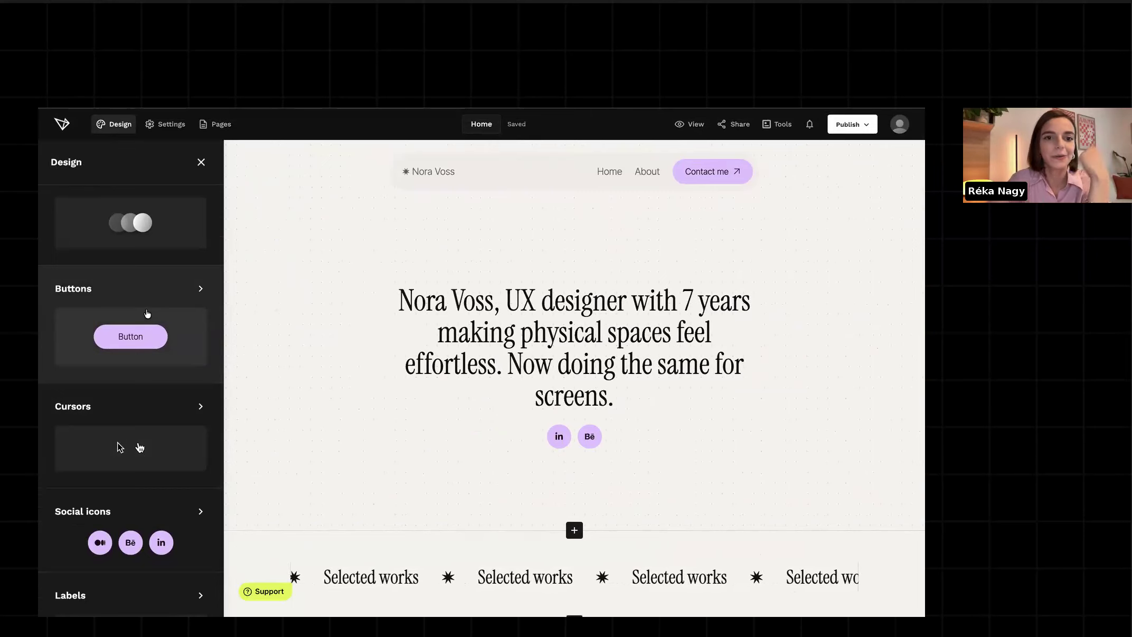
click(157, 414)
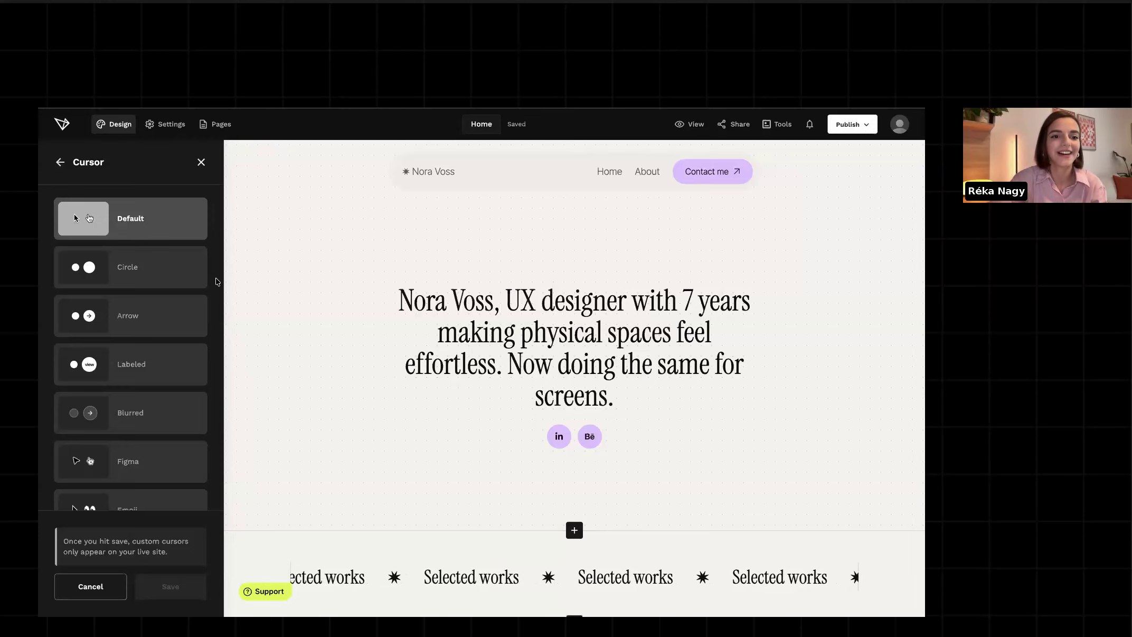
scroll(217, 280, down, 2)
click(161, 442)
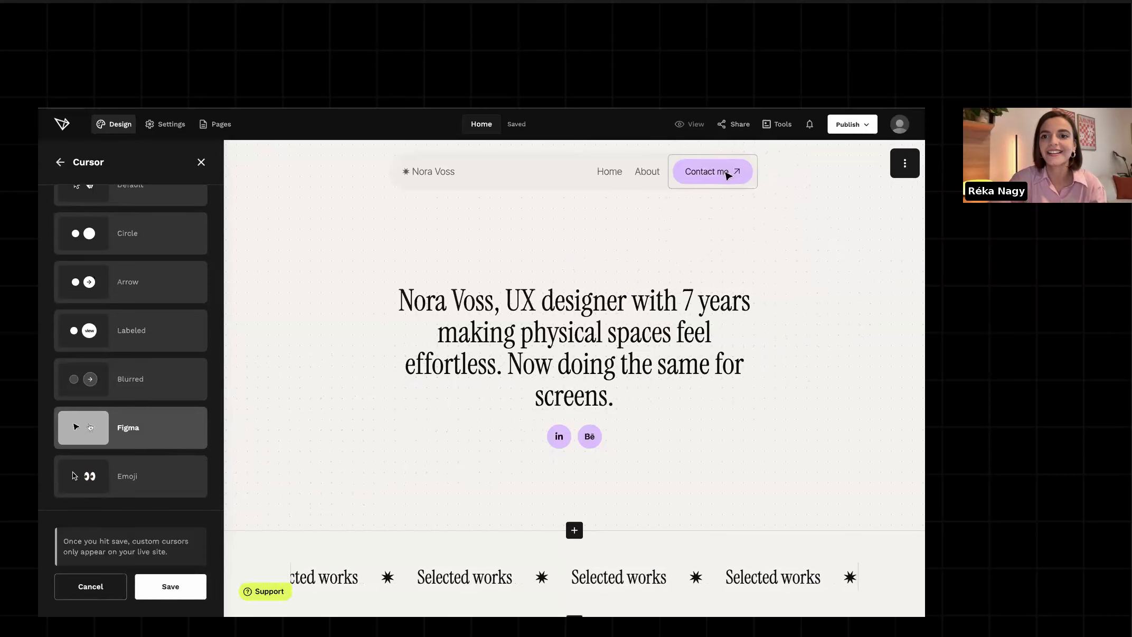
scroll(688, 445, down, 5)
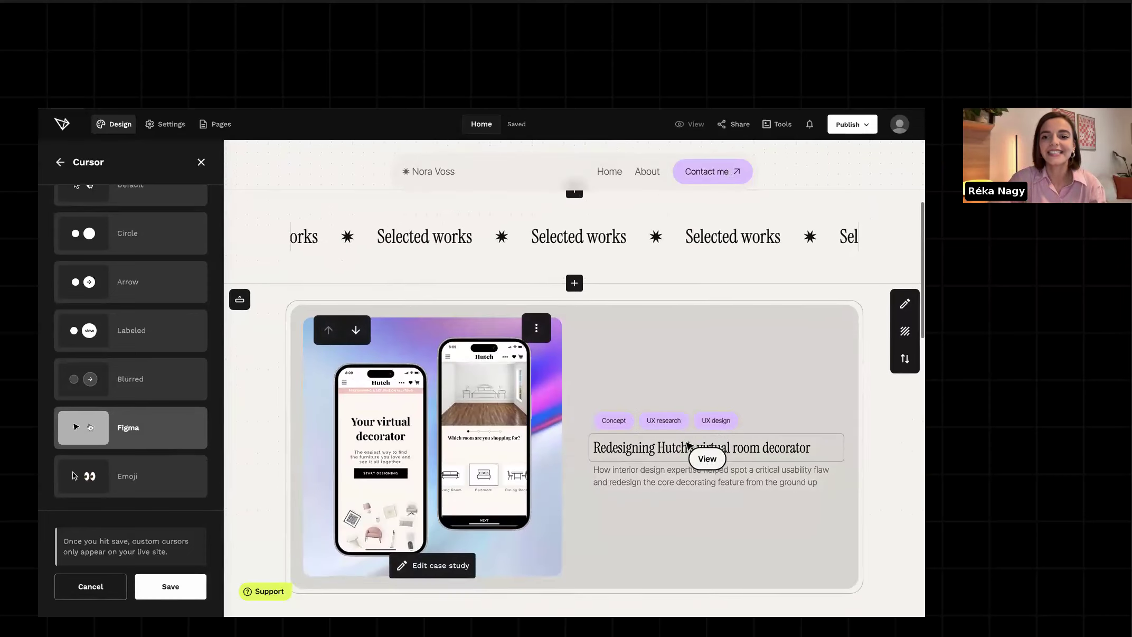
scroll(733, 342, down, 1)
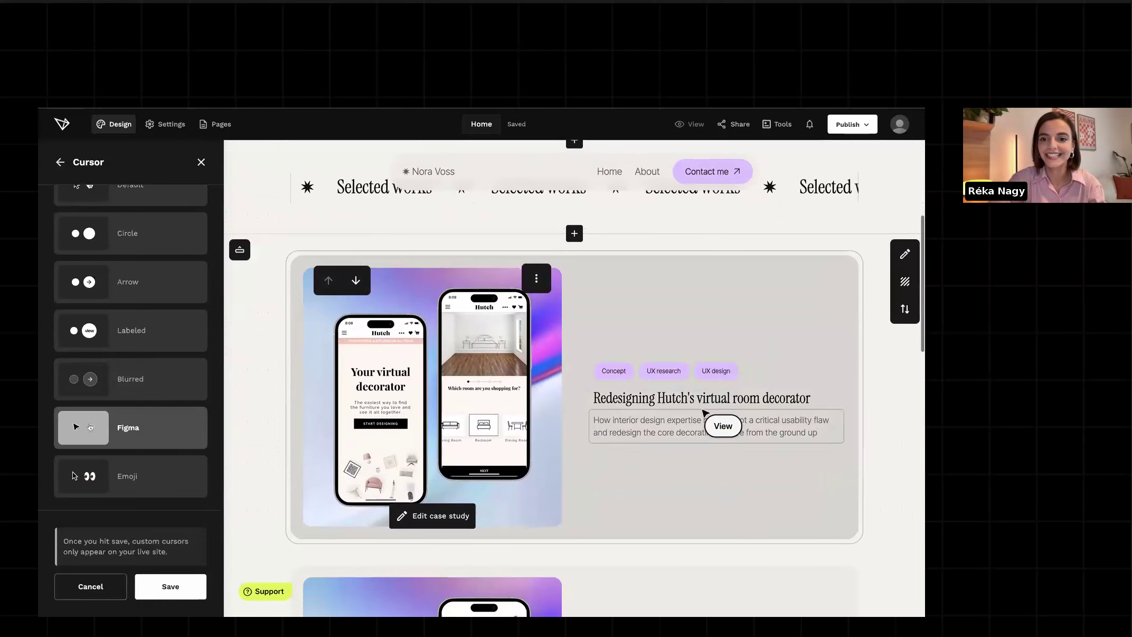
scroll(686, 488, down, 4)
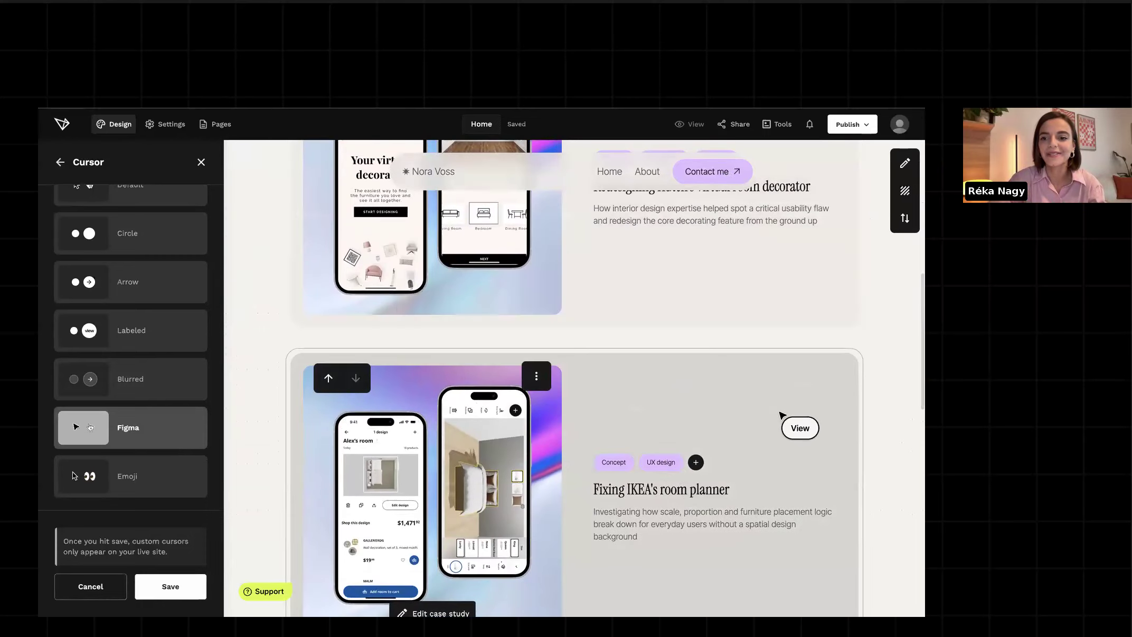
scroll(789, 407, up, 6)
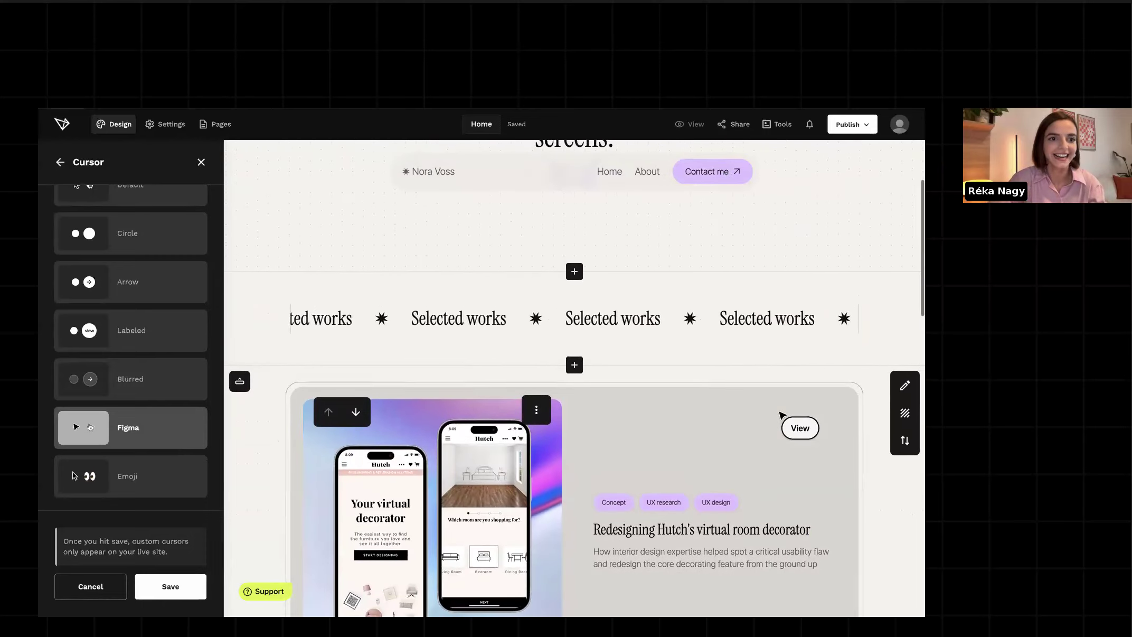
Try the Labeled cursor style and preview it over the hero text, a case study card and the Contact me button.
click(122, 329)
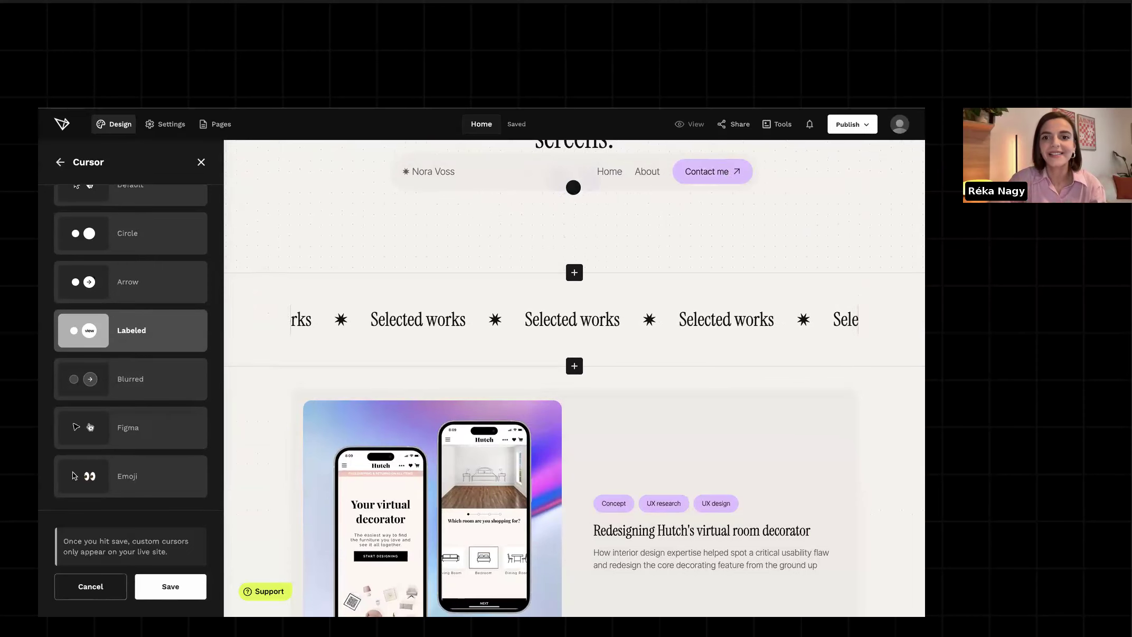
scroll(607, 227, up, 3)
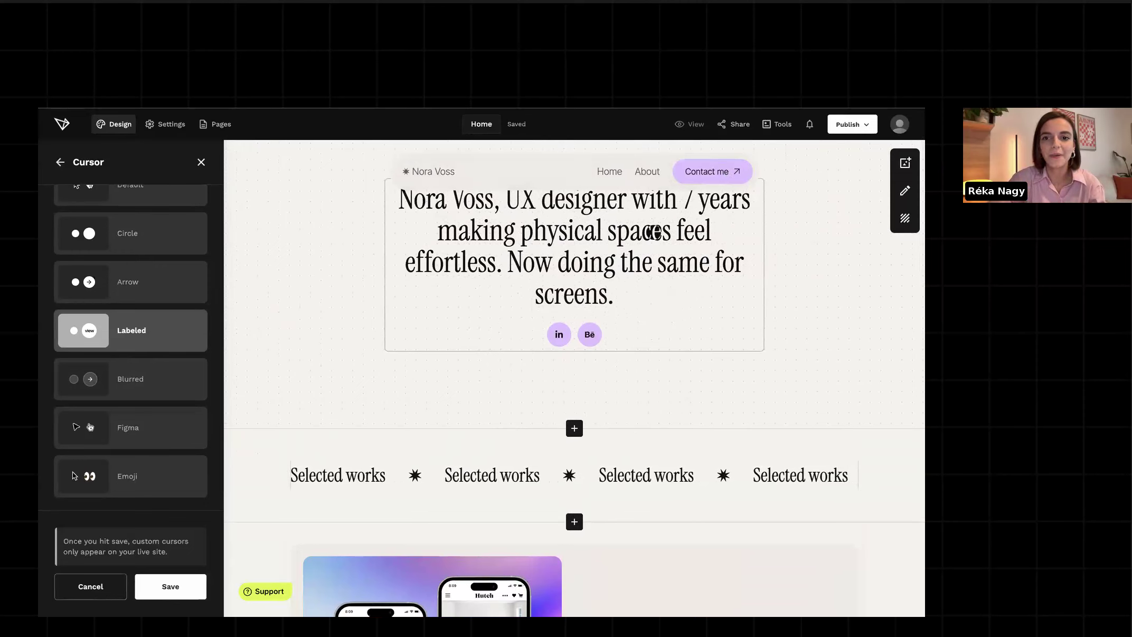
scroll(666, 307, down, 2)
scroll(666, 334, down, 2)
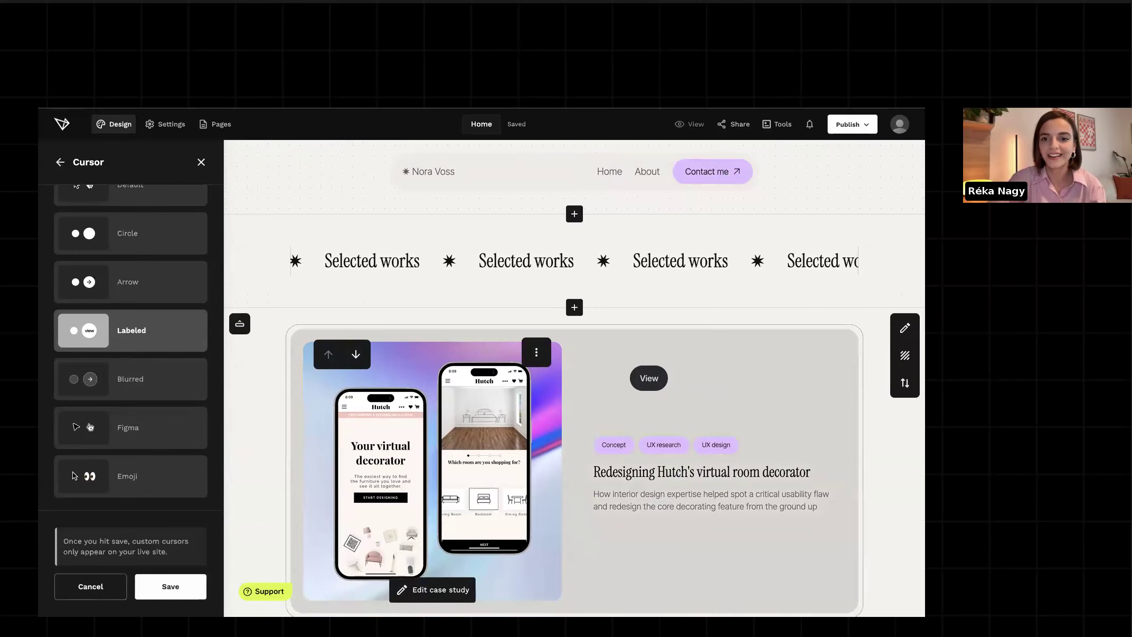
scroll(696, 298, up, 1)
scroll(696, 299, up, 2)
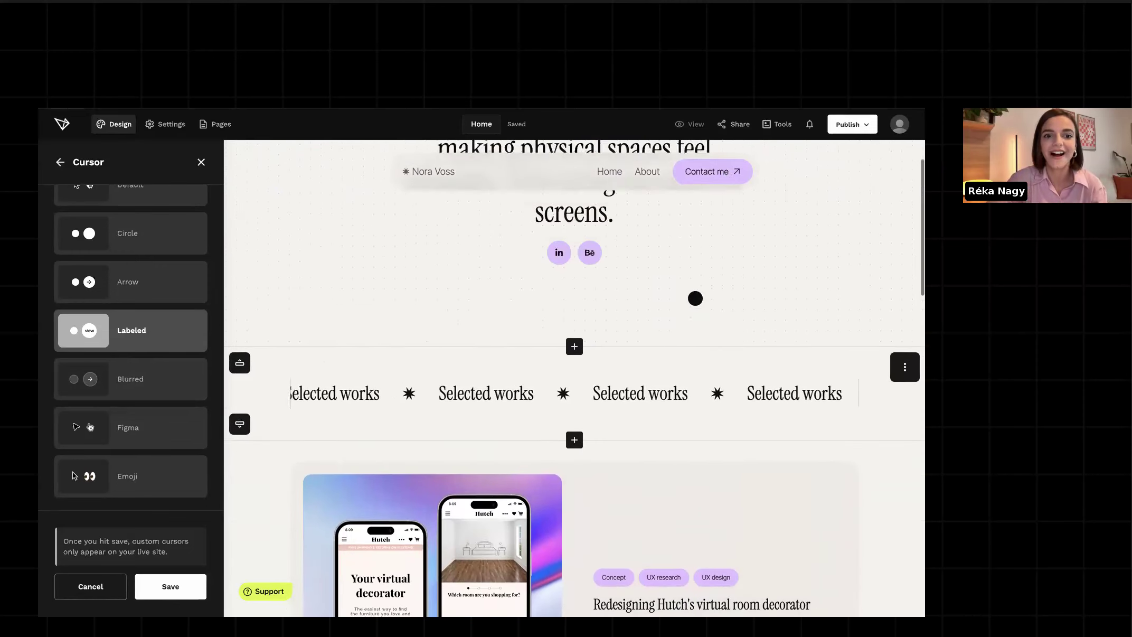
scroll(696, 299, down, 3)
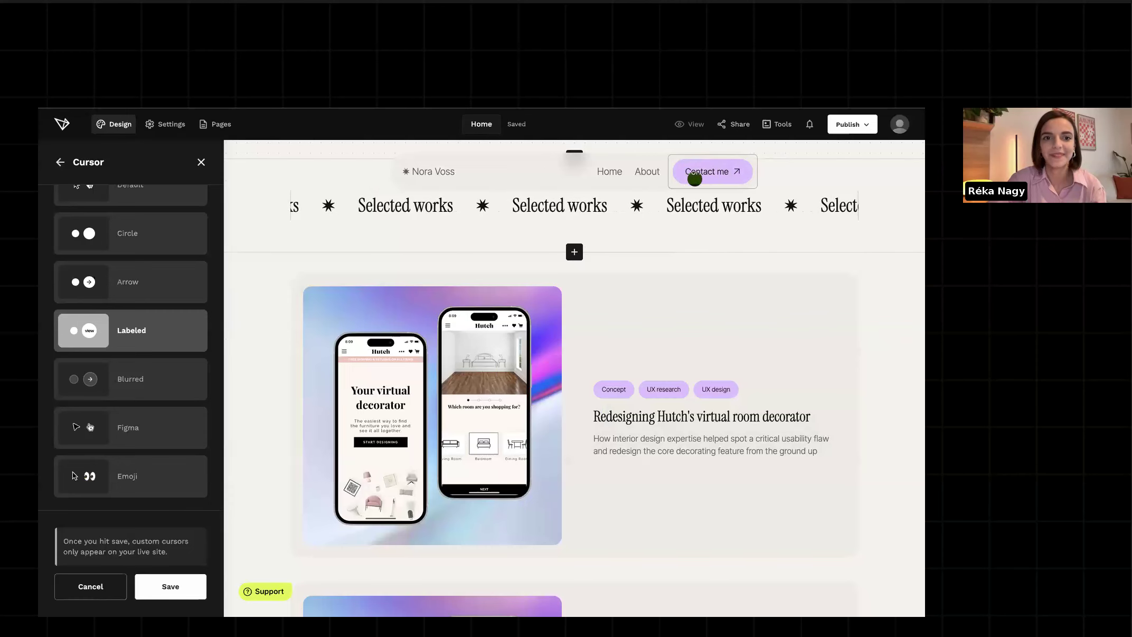
scroll(654, 301, up, 7)
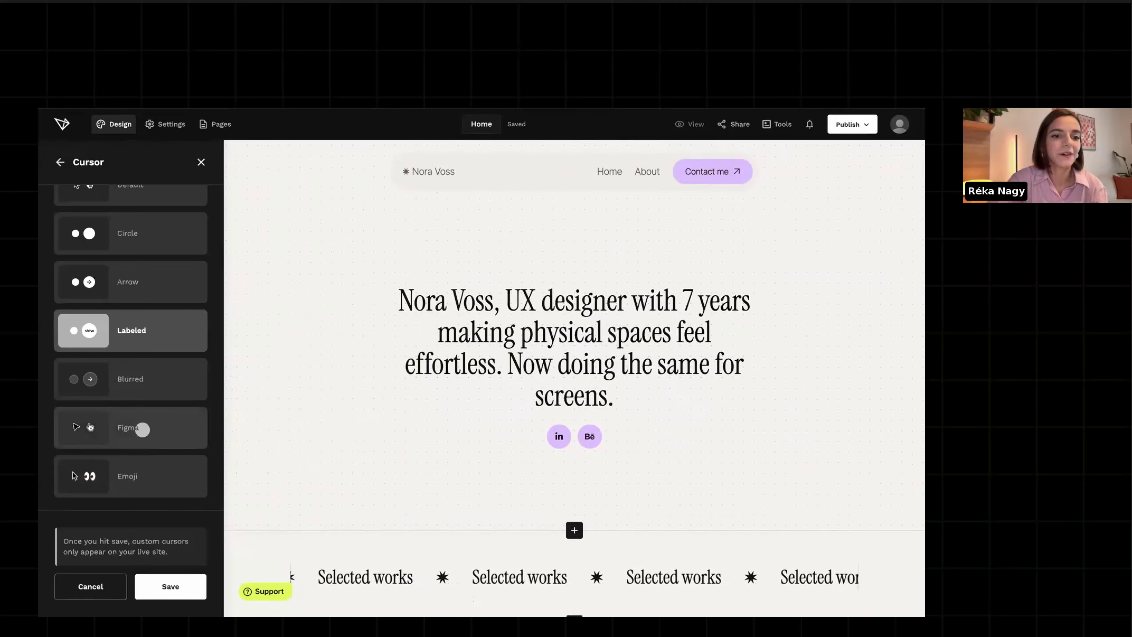
Set the site's cursor style to Figma, save it and close the design settings.
click(152, 437)
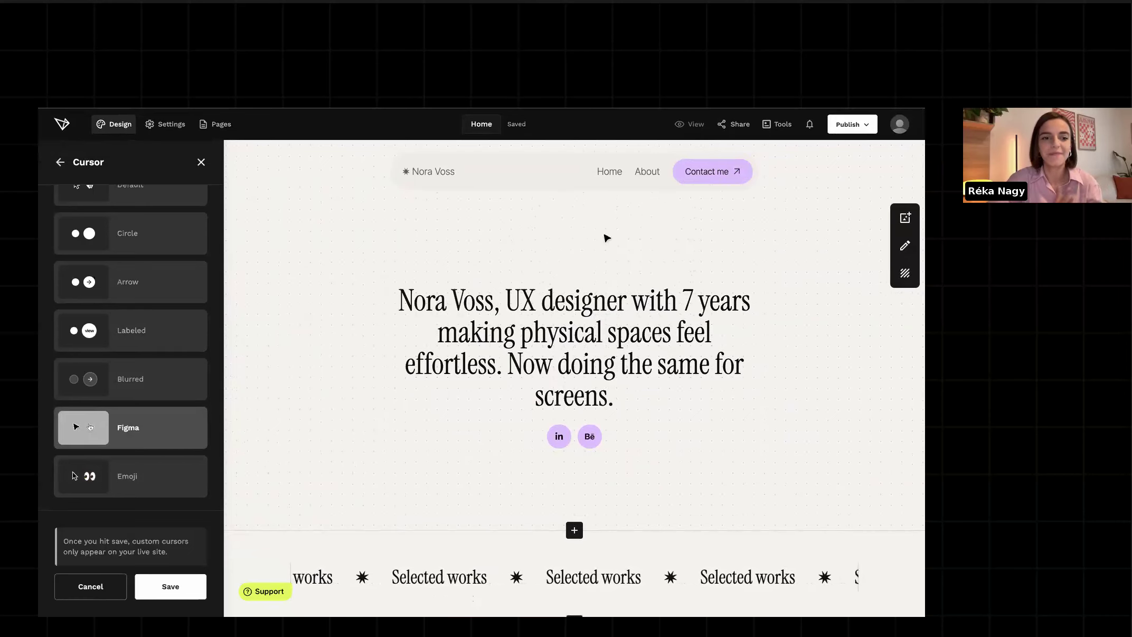
click(169, 592)
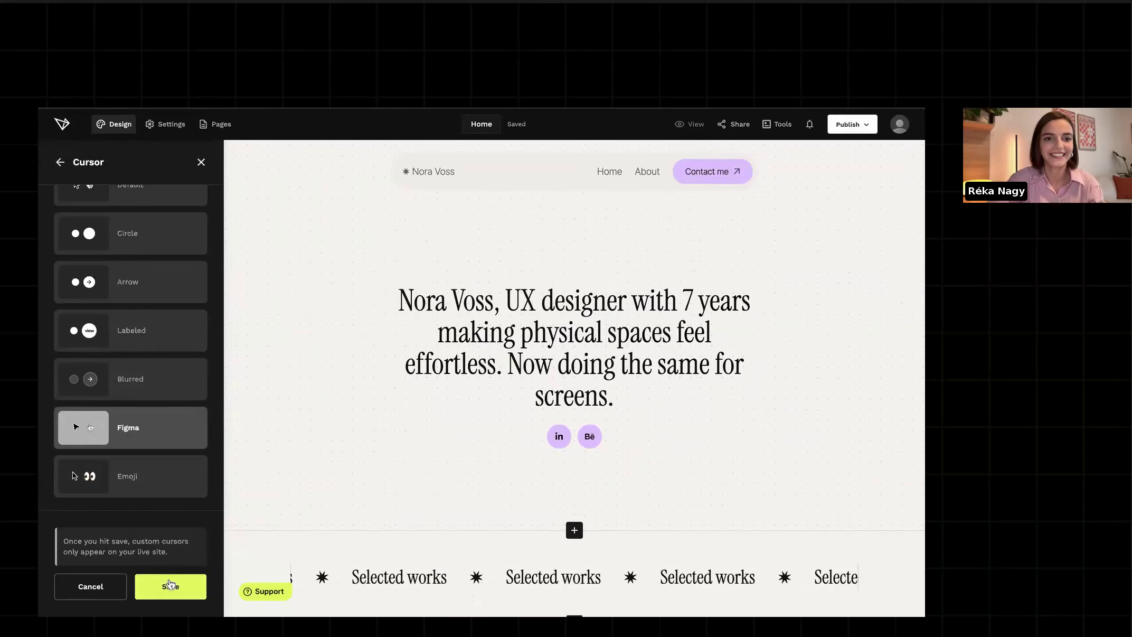
click(200, 162)
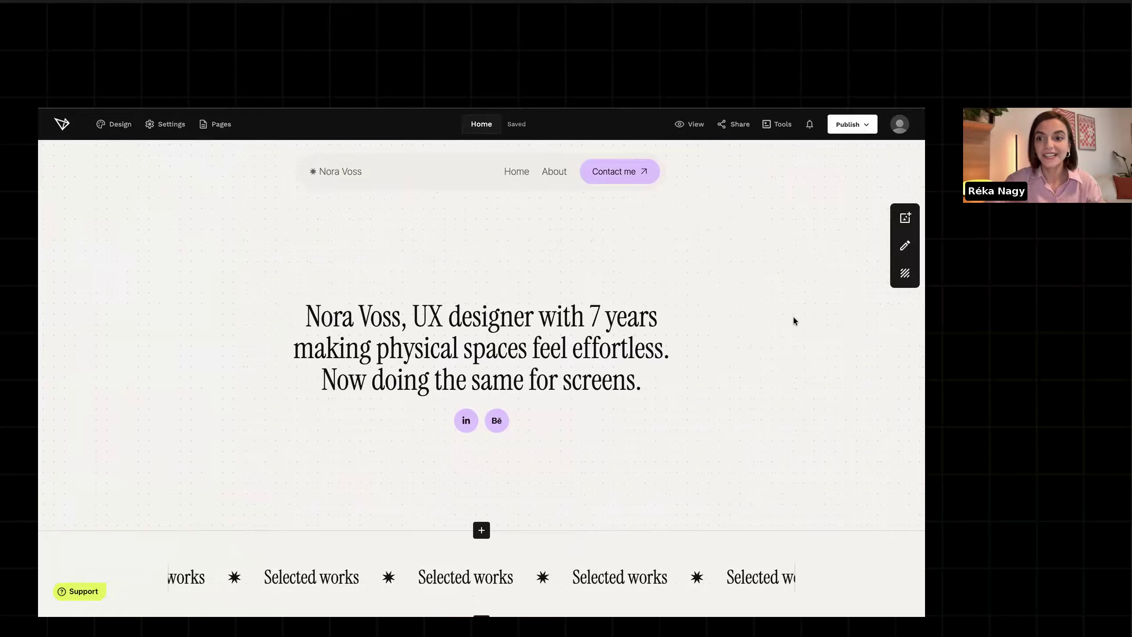
scroll(794, 317, down, 10)
scroll(795, 320, down, 10)
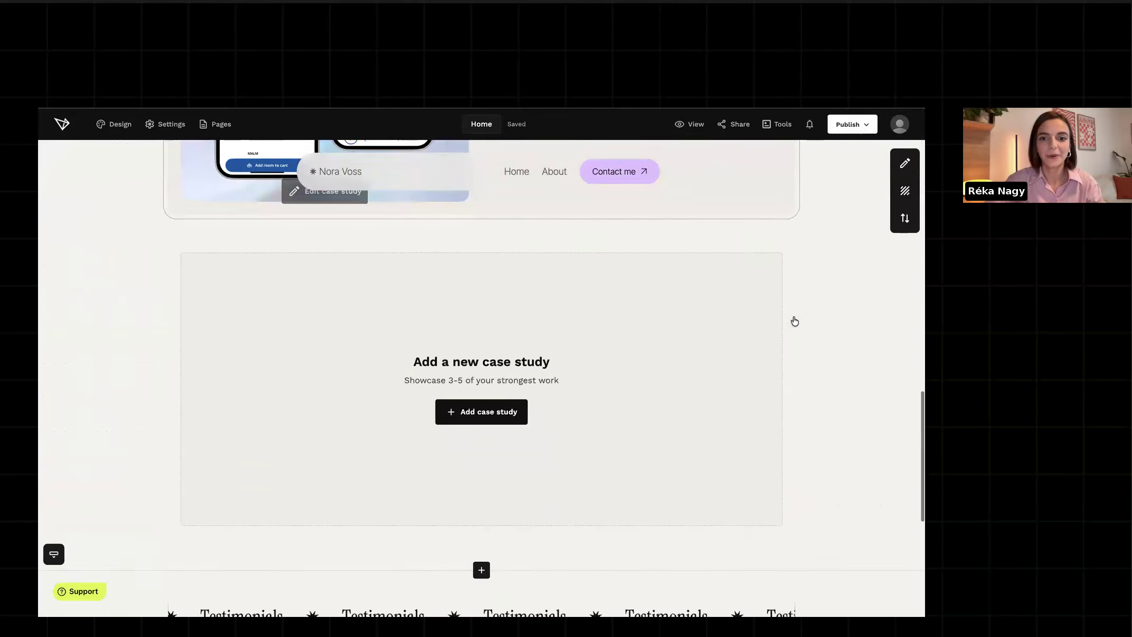
scroll(794, 319, up, 20)
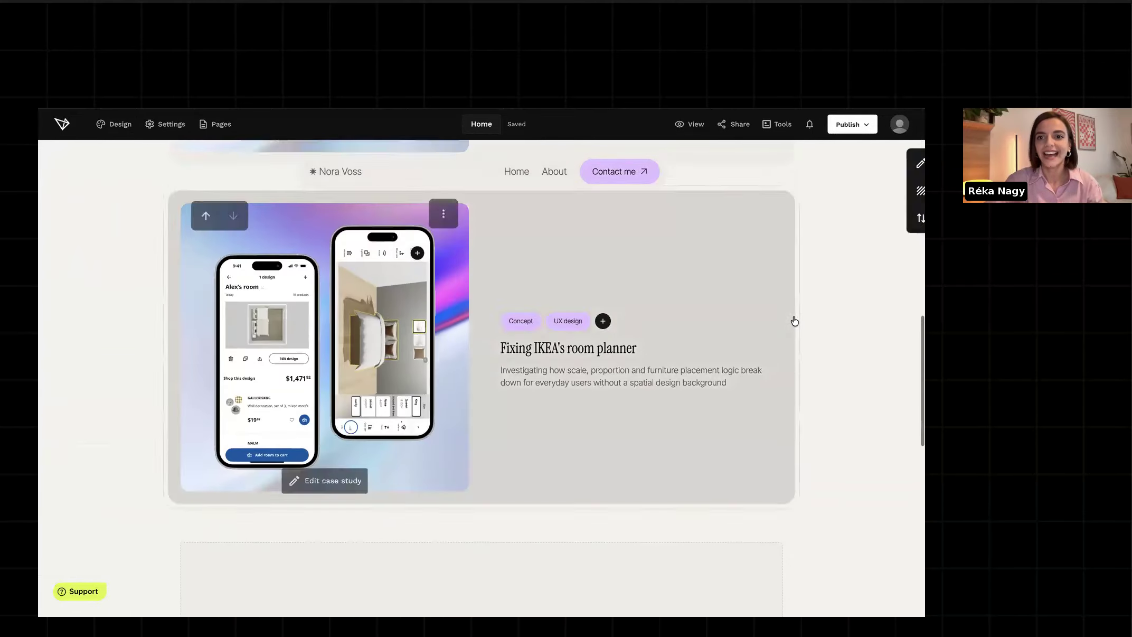
Publish the portfolio at uxfol.io/livebuilding, keeping the existing address.
click(872, 136)
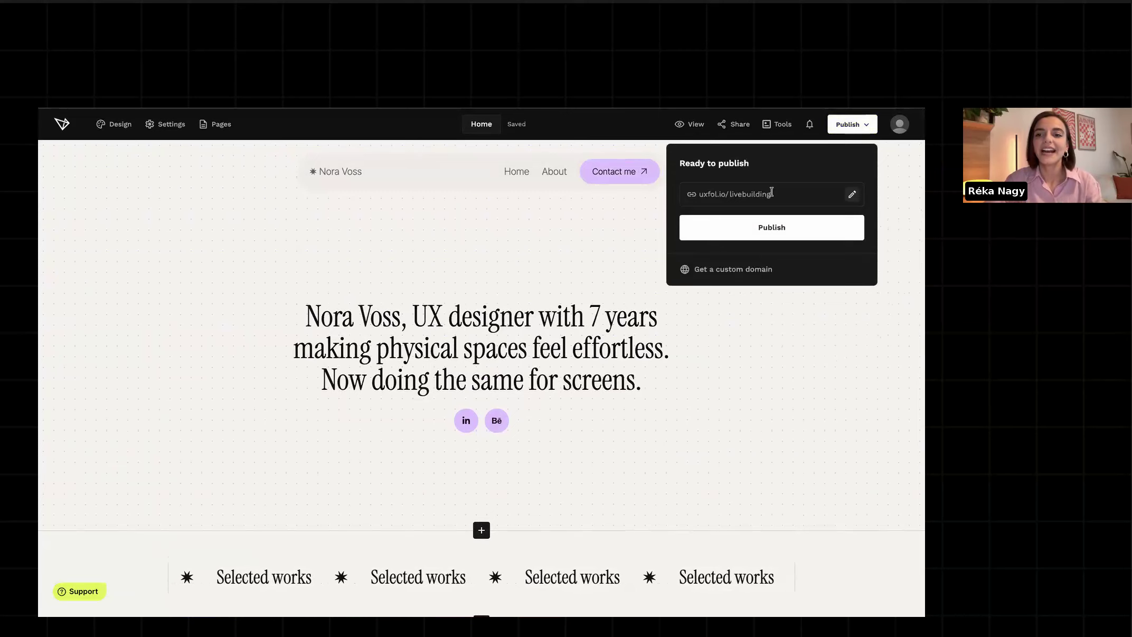
click(851, 194)
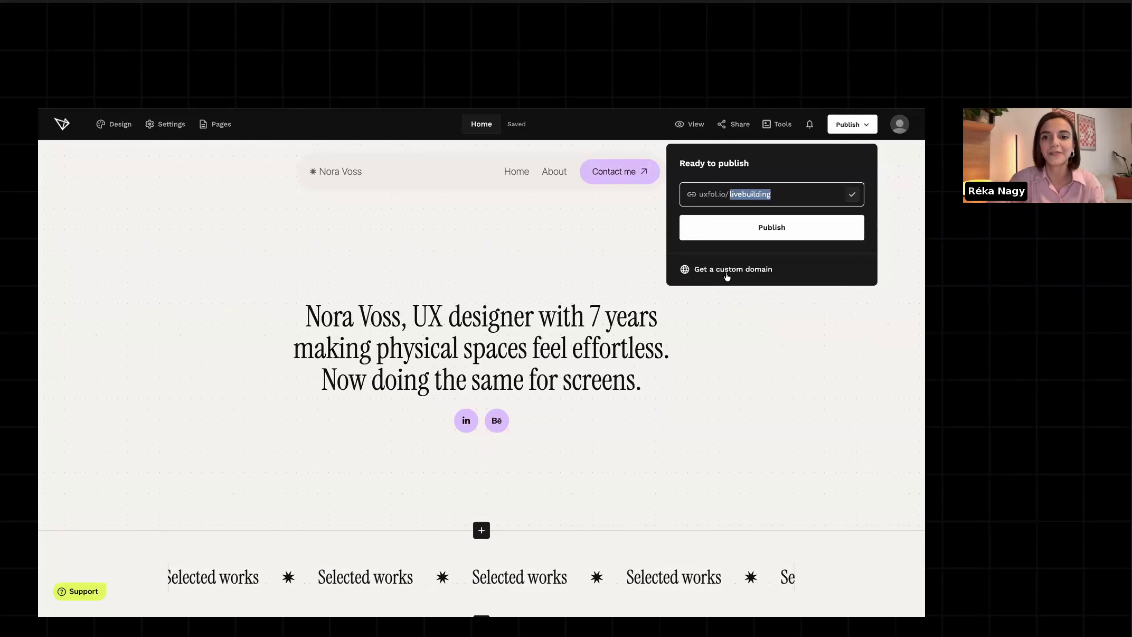
click(840, 229)
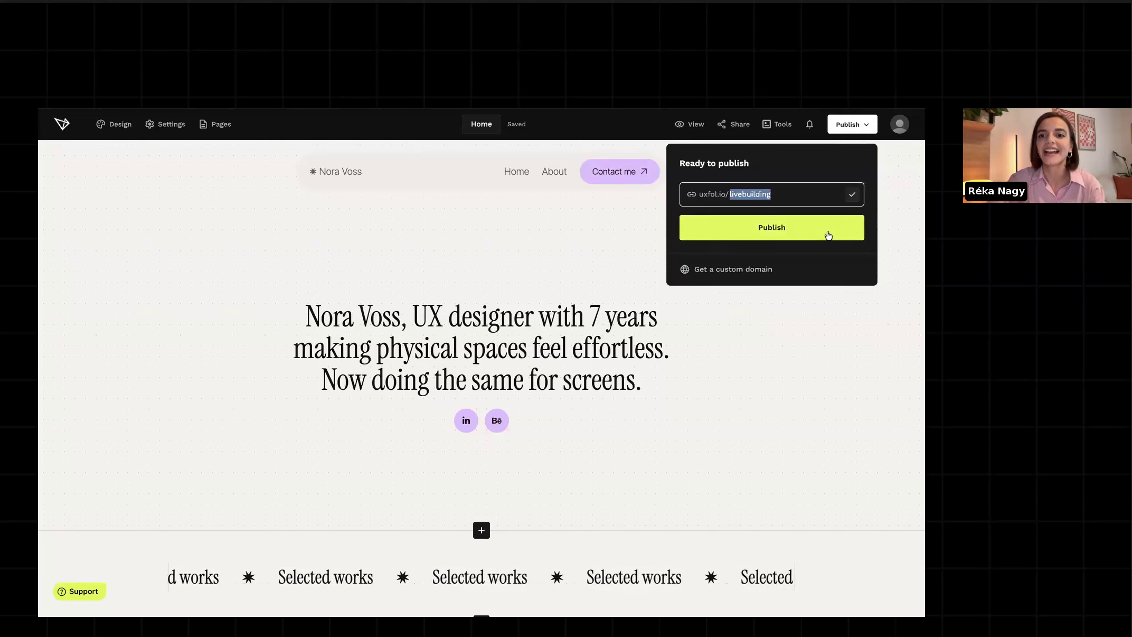
click(828, 235)
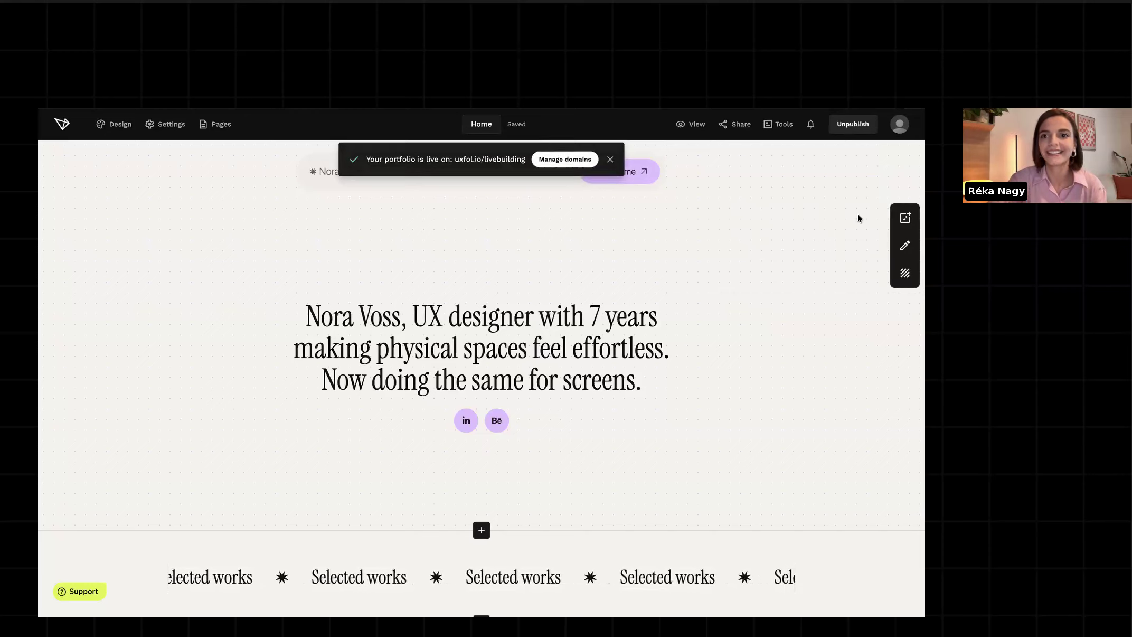
View the portfolio's share options and link preview settings, and look at the available Reviews and Job fit checker tools.
click(738, 134)
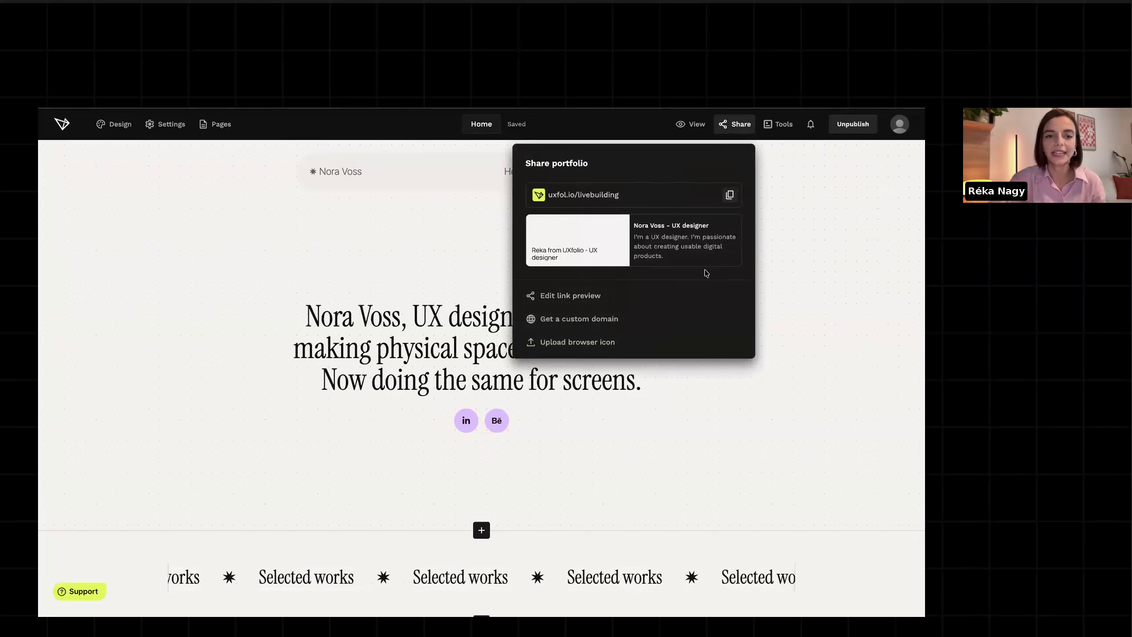
click(582, 295)
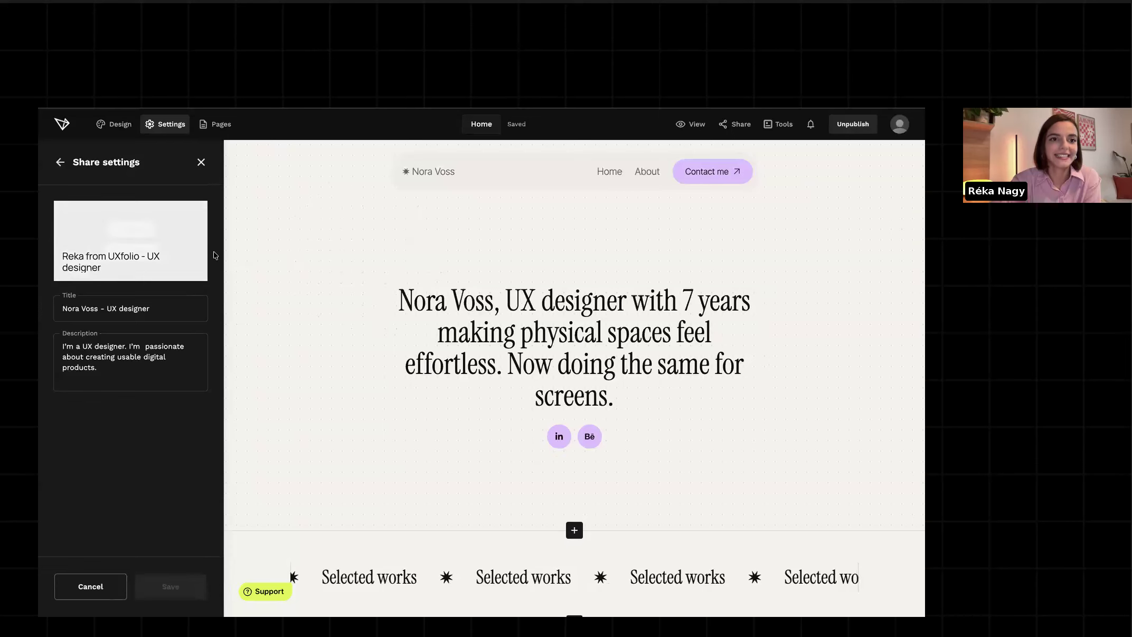
click(202, 162)
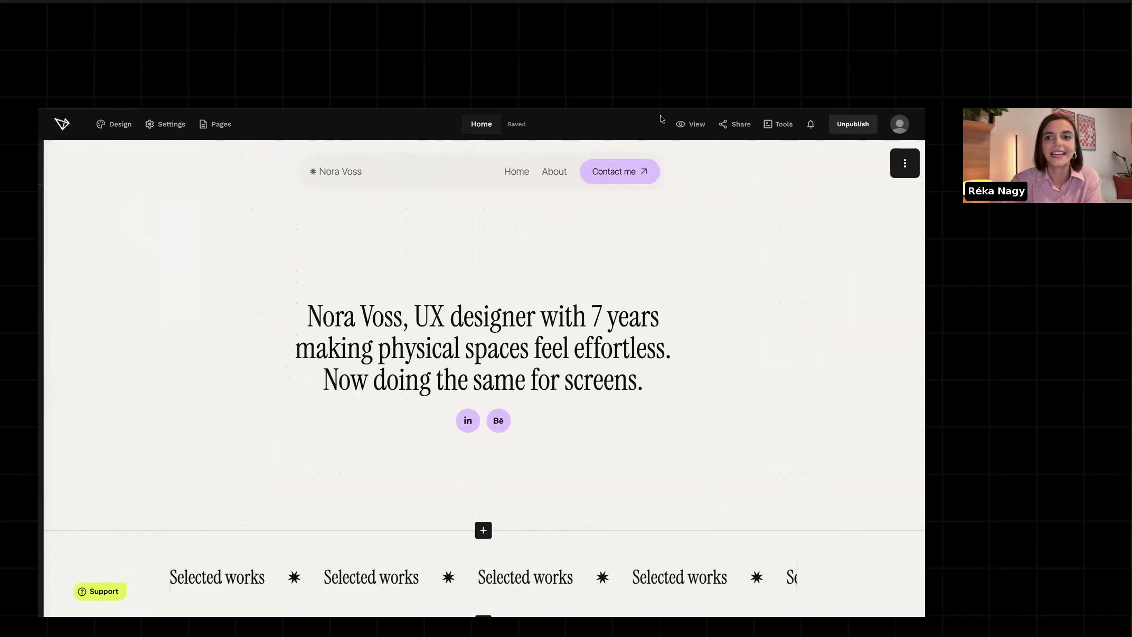
click(740, 127)
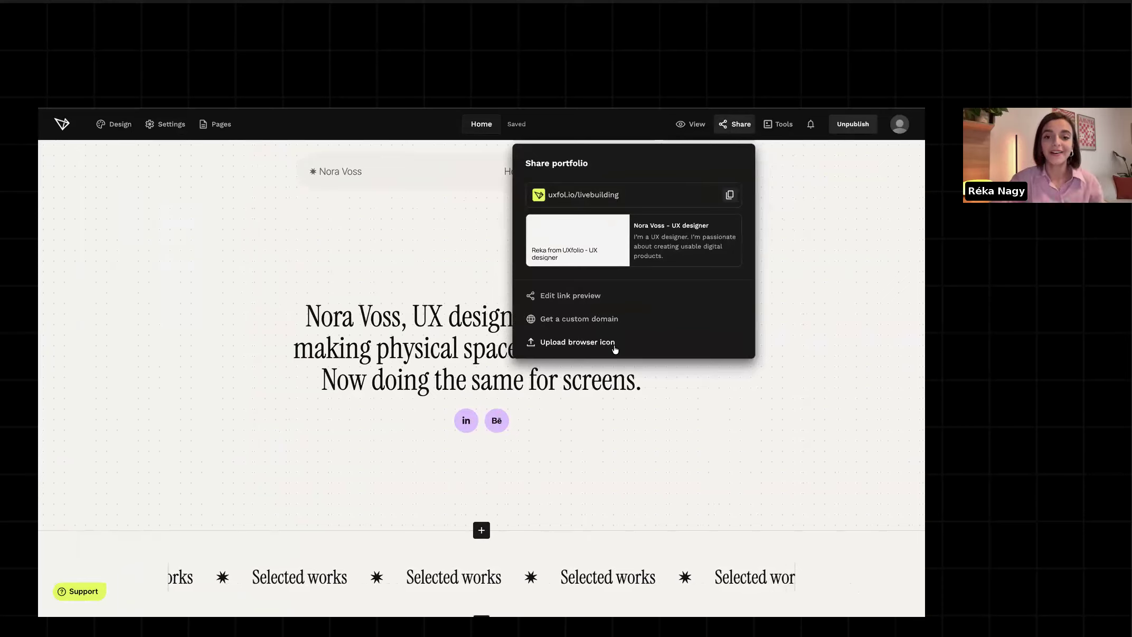
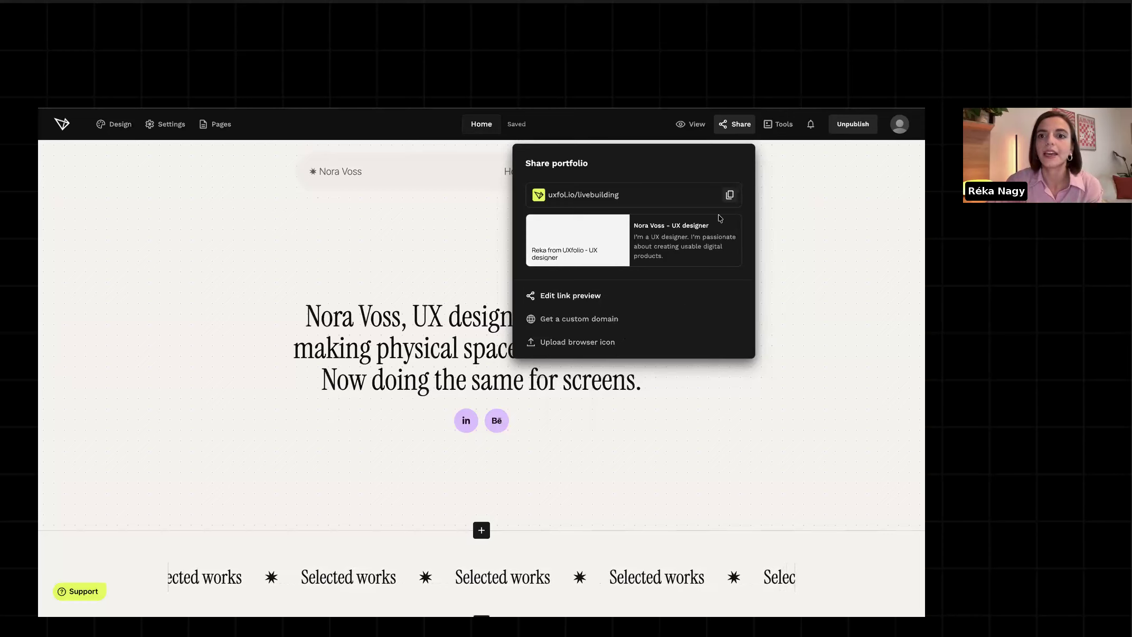
click(644, 123)
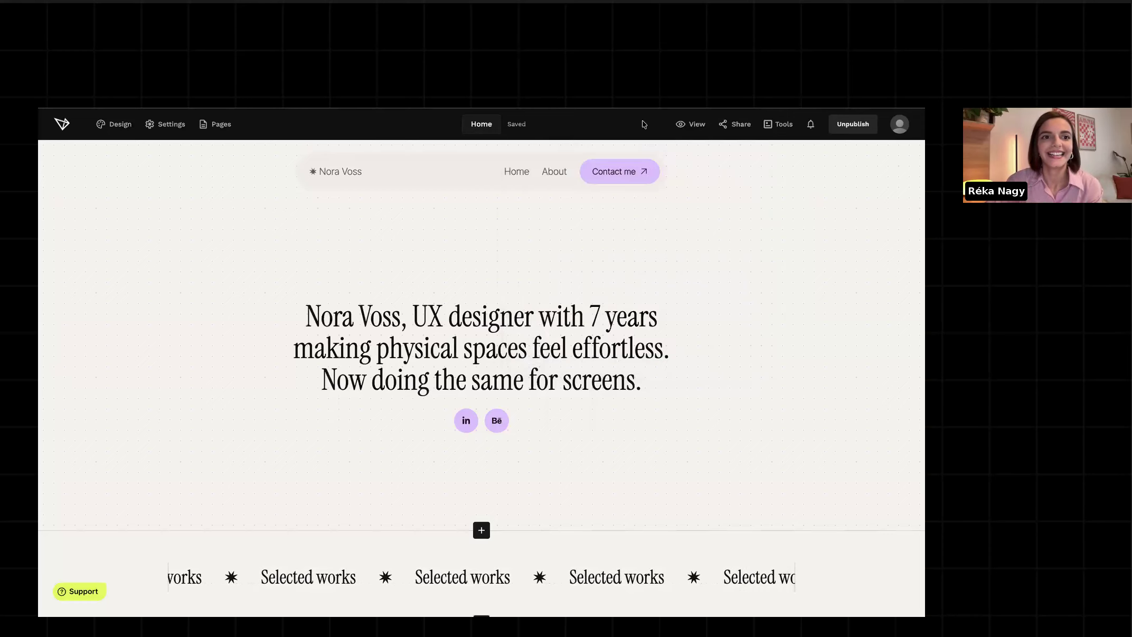
click(781, 132)
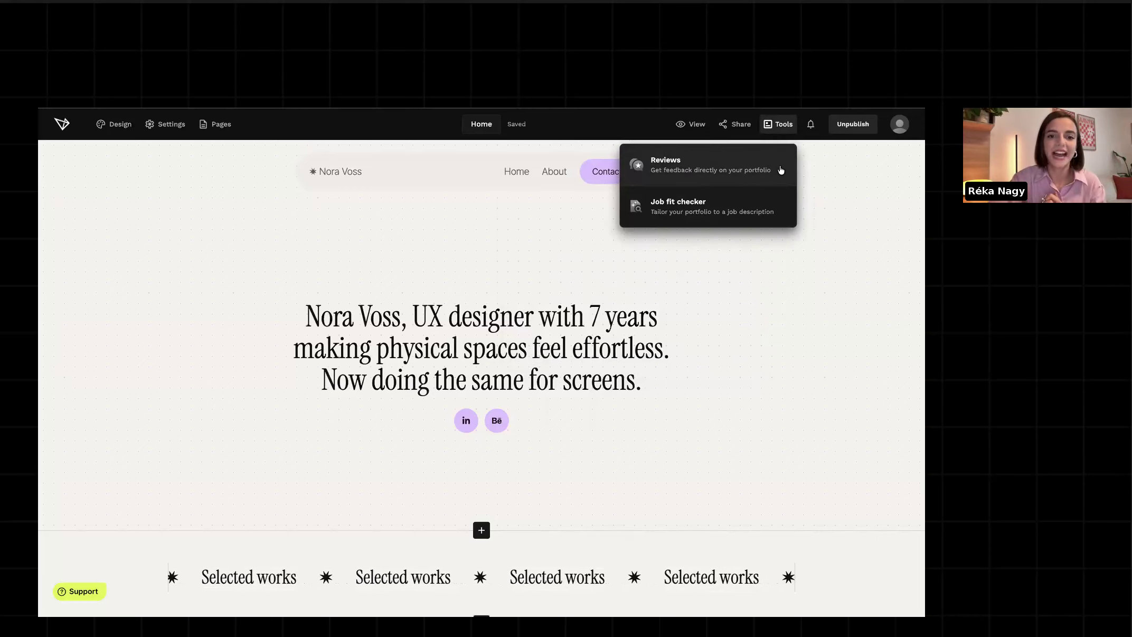
click(653, 134)
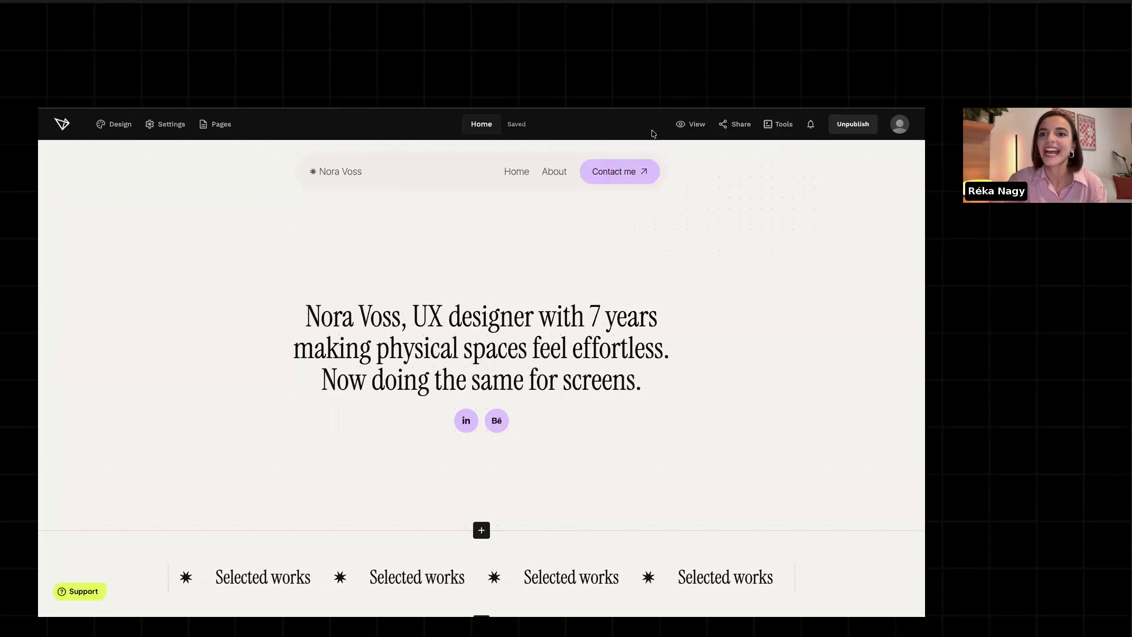
View the published portfolio outside the editor, look through the home and About pages and return to the home page.
click(687, 134)
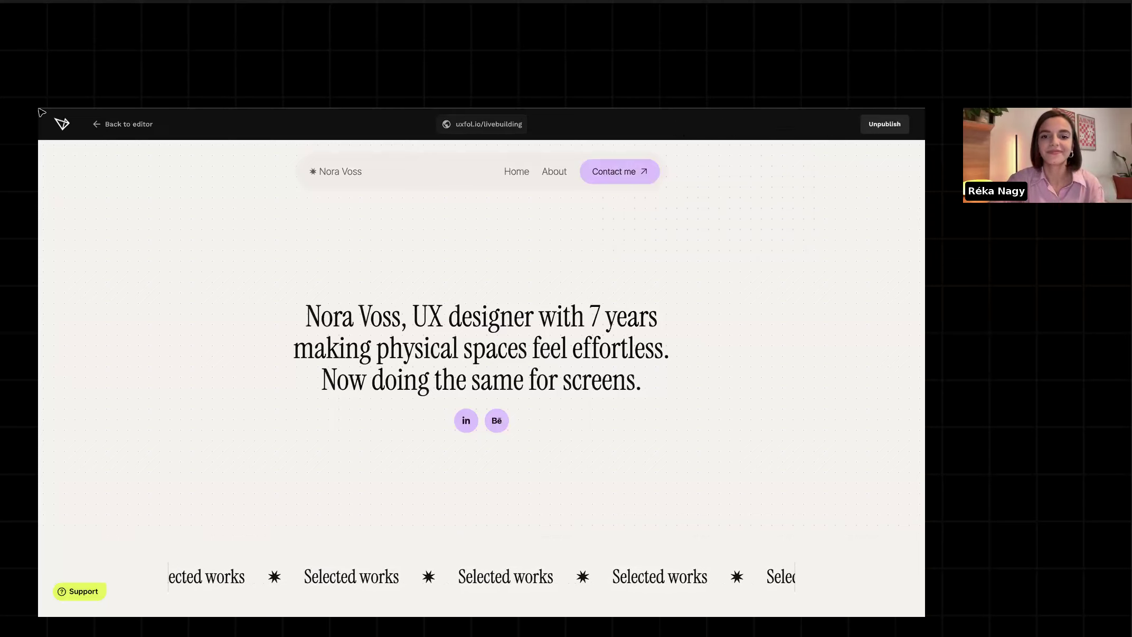
scroll(840, 322, down, 5)
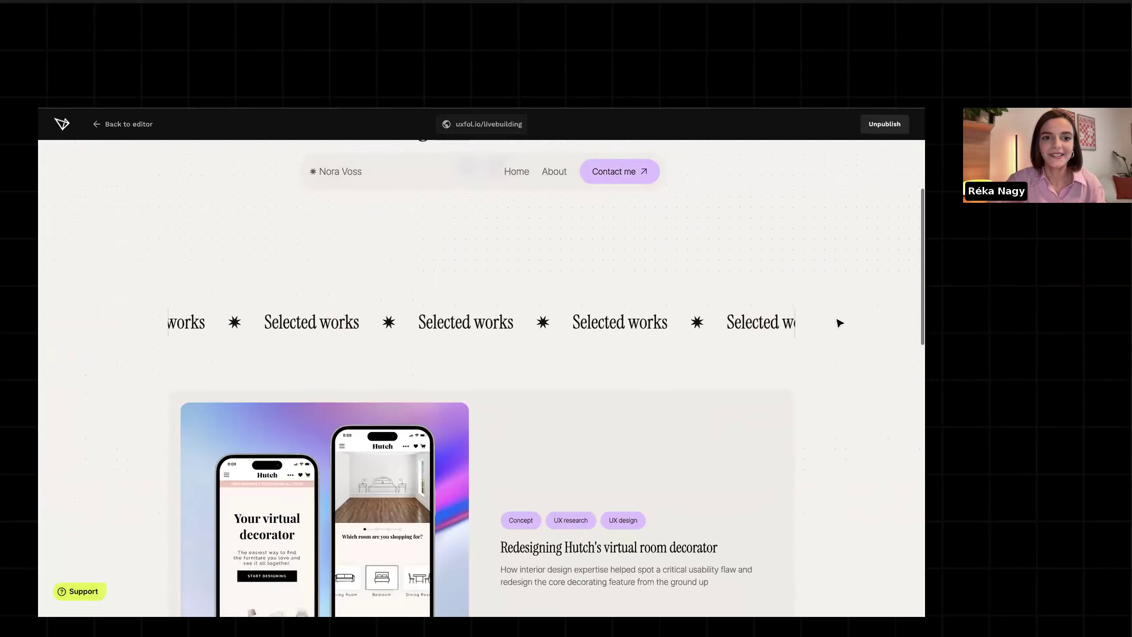
scroll(840, 322, down, 10)
scroll(840, 322, up, 13)
scroll(840, 323, up, 7)
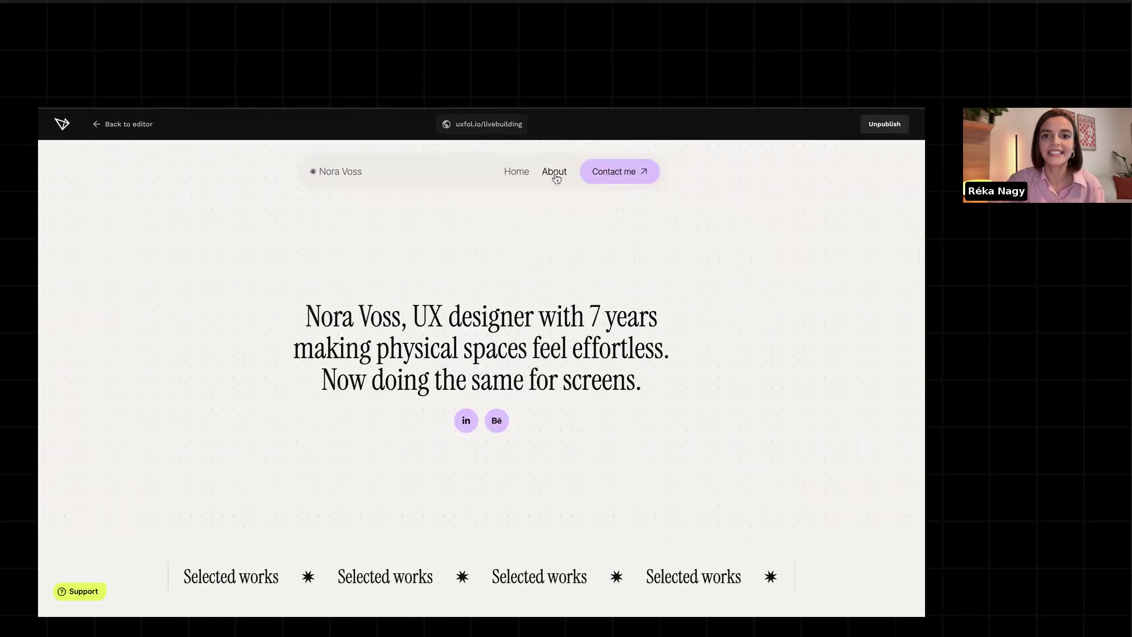
click(556, 177)
scroll(853, 299, down, 6)
scroll(854, 299, up, 6)
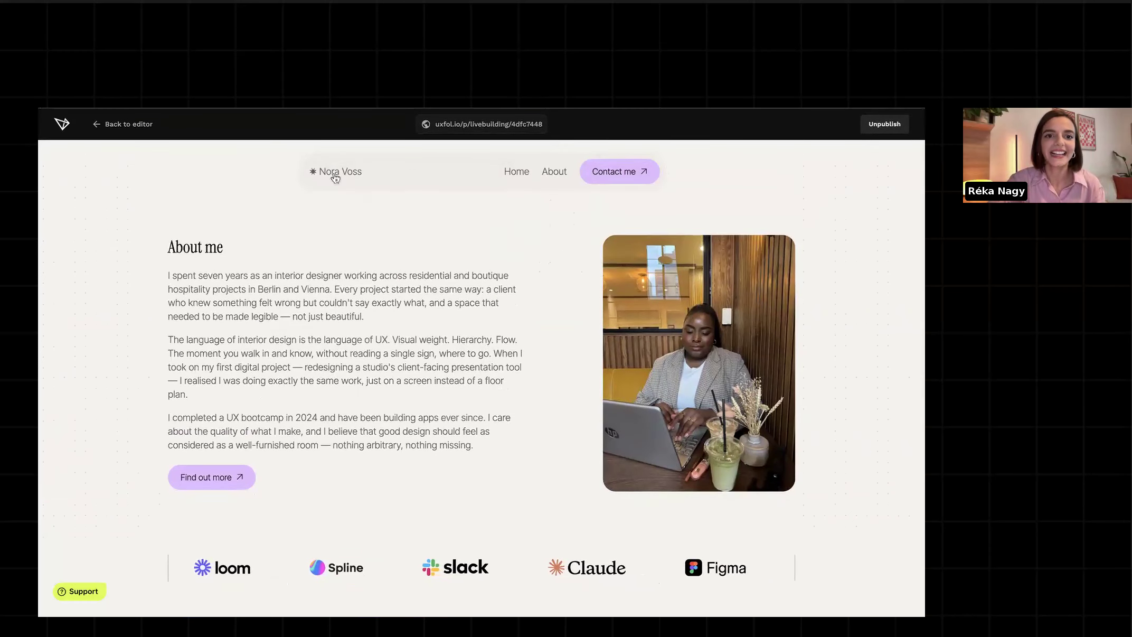
click(335, 177)
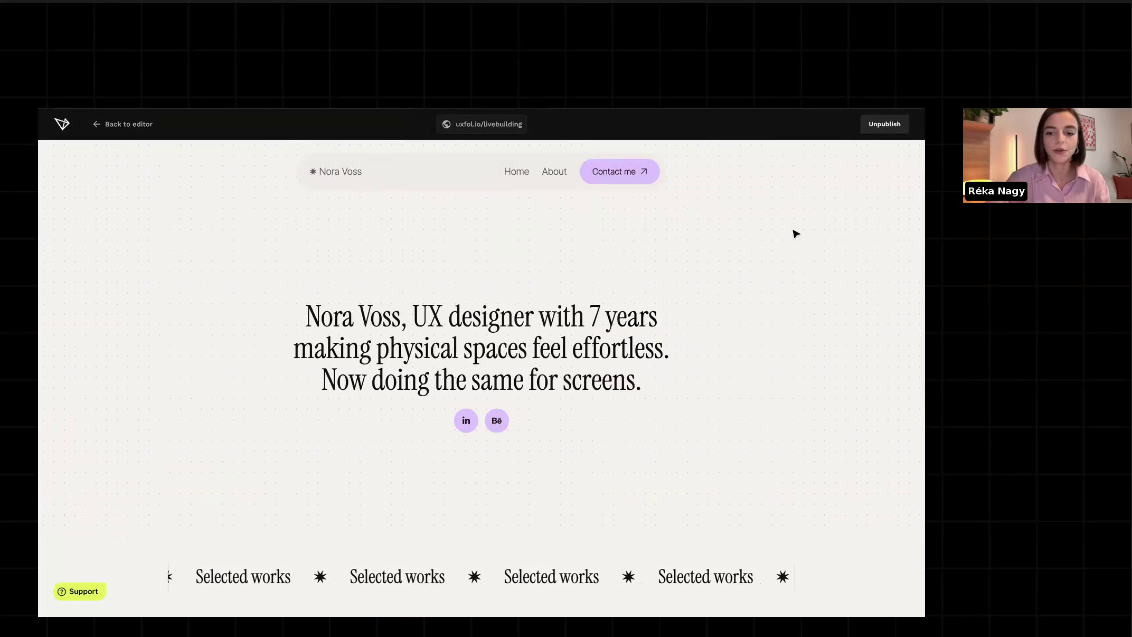
Open the browser's responsive device view and examine the home page's mobile layout from the hero down to the testimonials.
key(alt+super+i)
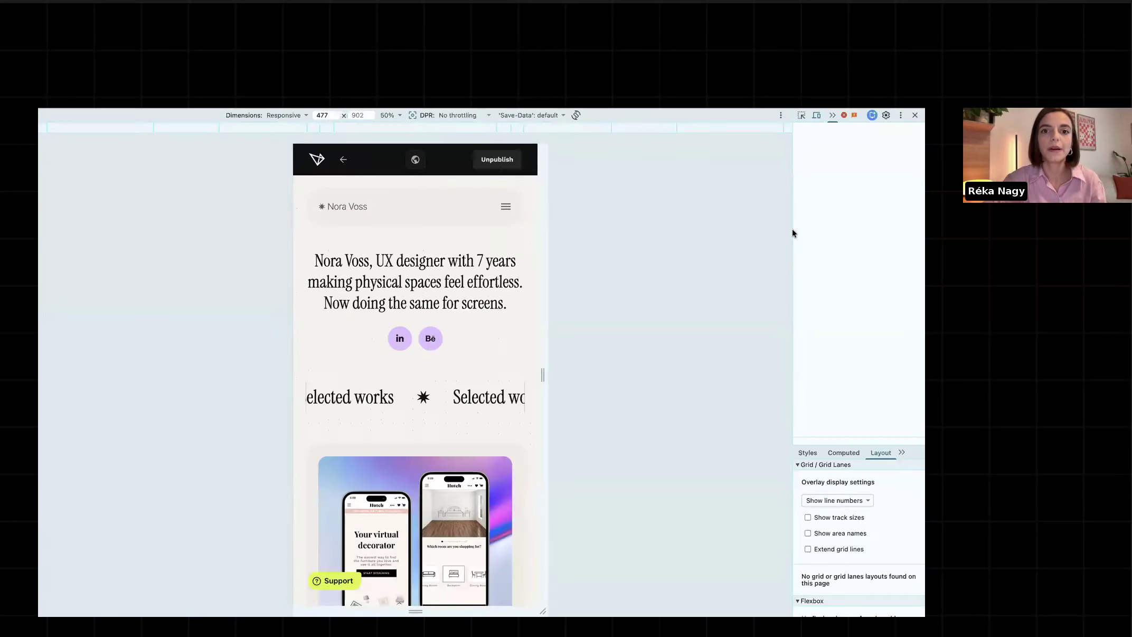
scroll(514, 393, down, 1)
scroll(514, 393, up, 1)
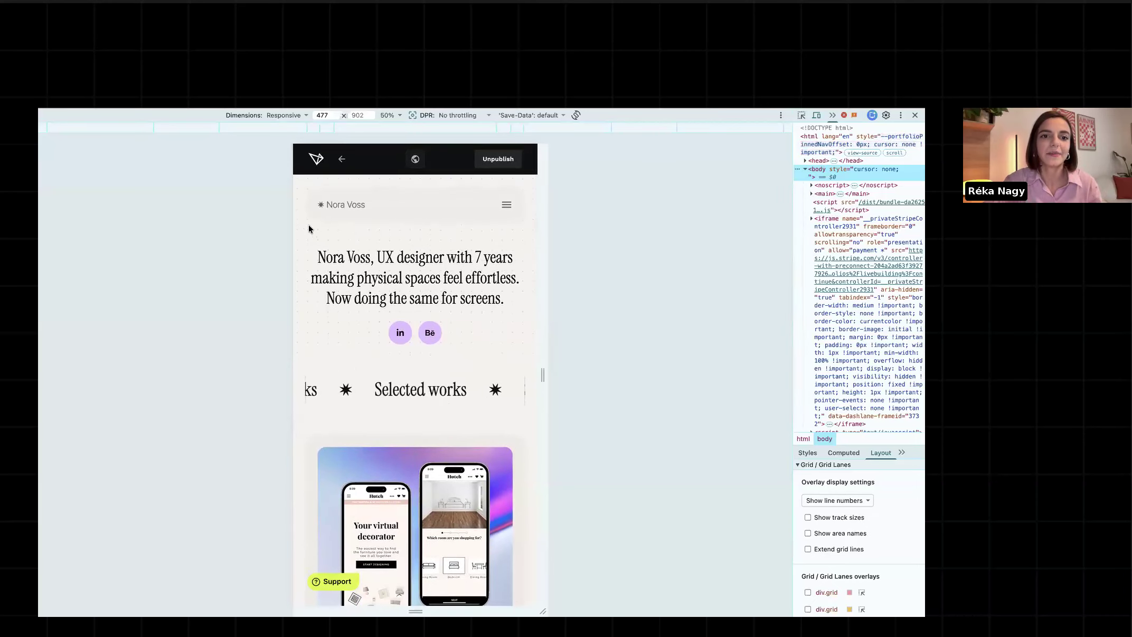
scroll(433, 312, down, 5)
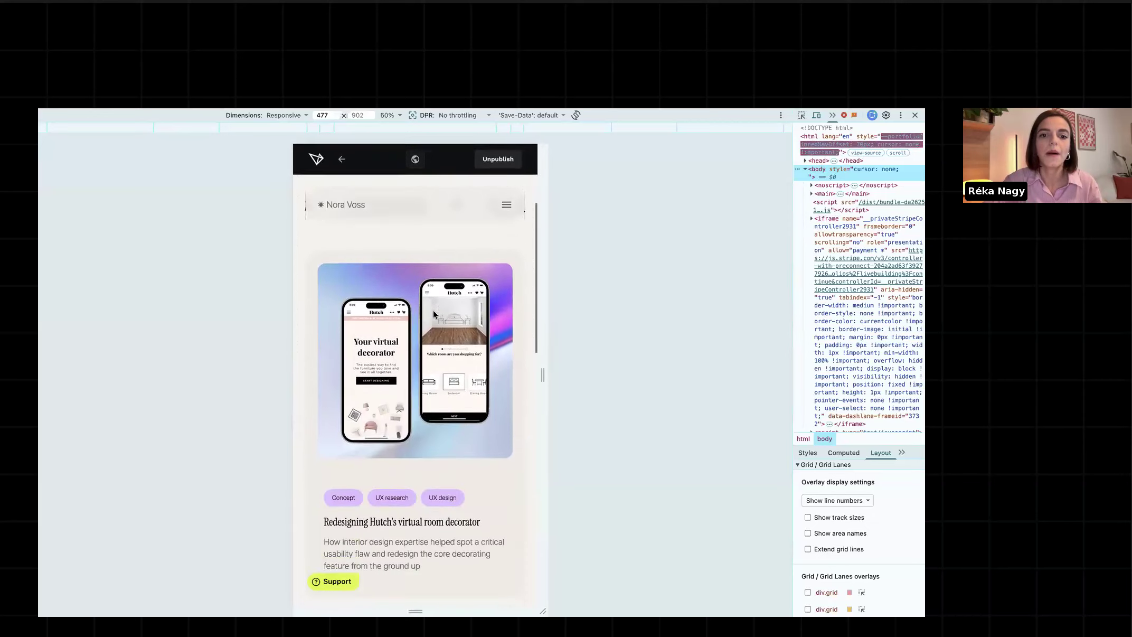
scroll(464, 319, down, 4)
scroll(523, 358, up, 2)
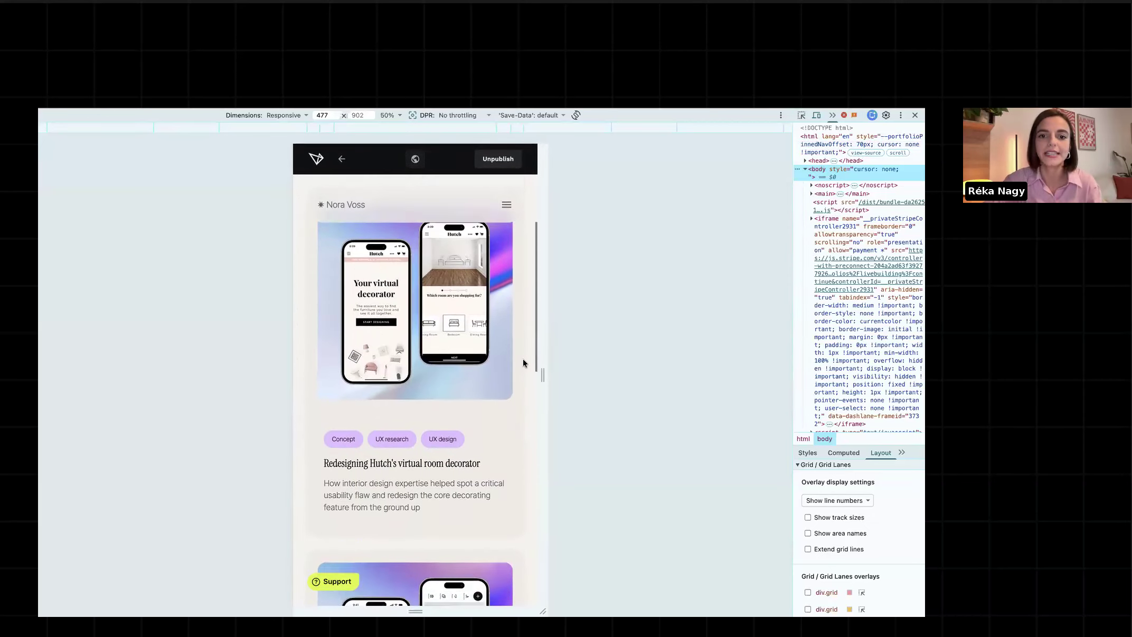
scroll(523, 358, down, 20)
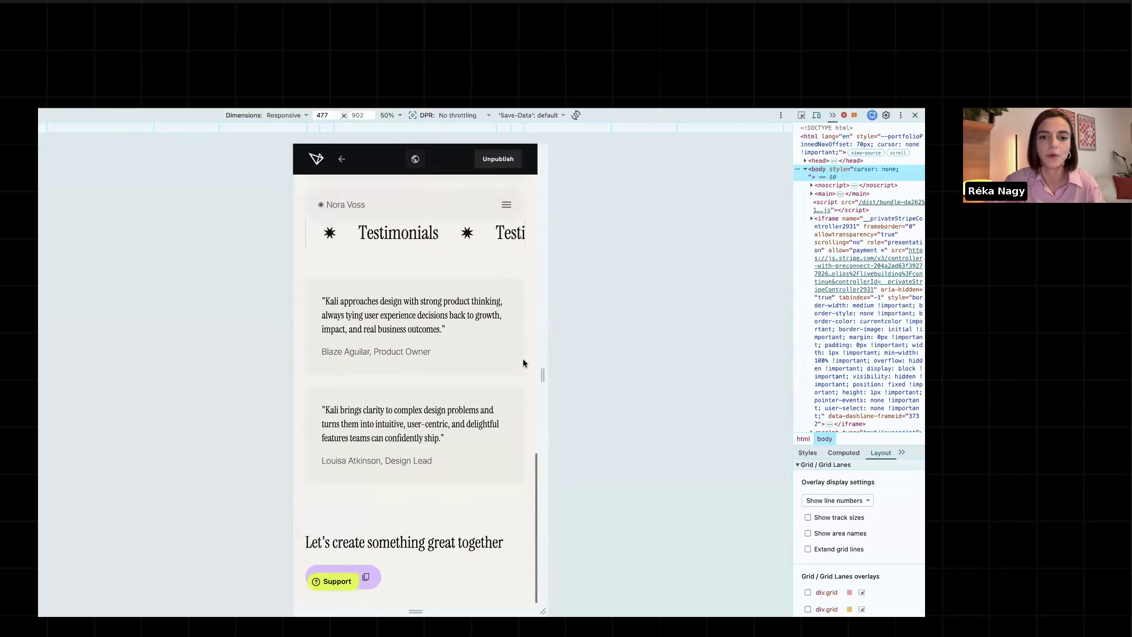
scroll(522, 358, up, 20)
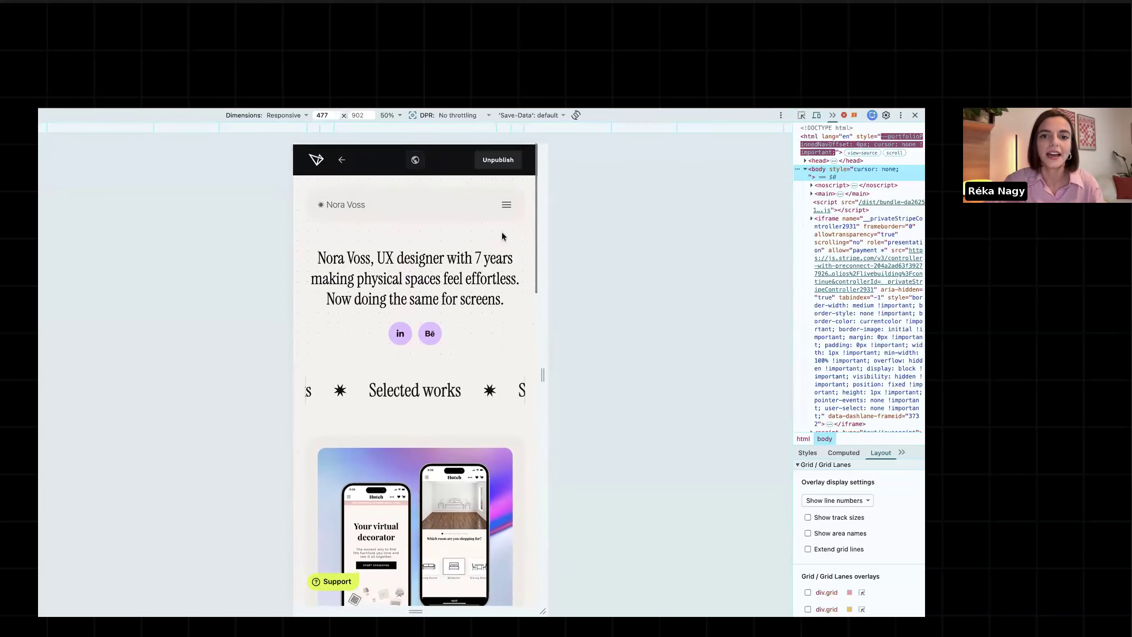
Expand and collapse the mobile navigation menu, and close the browser's developer tools.
click(506, 205)
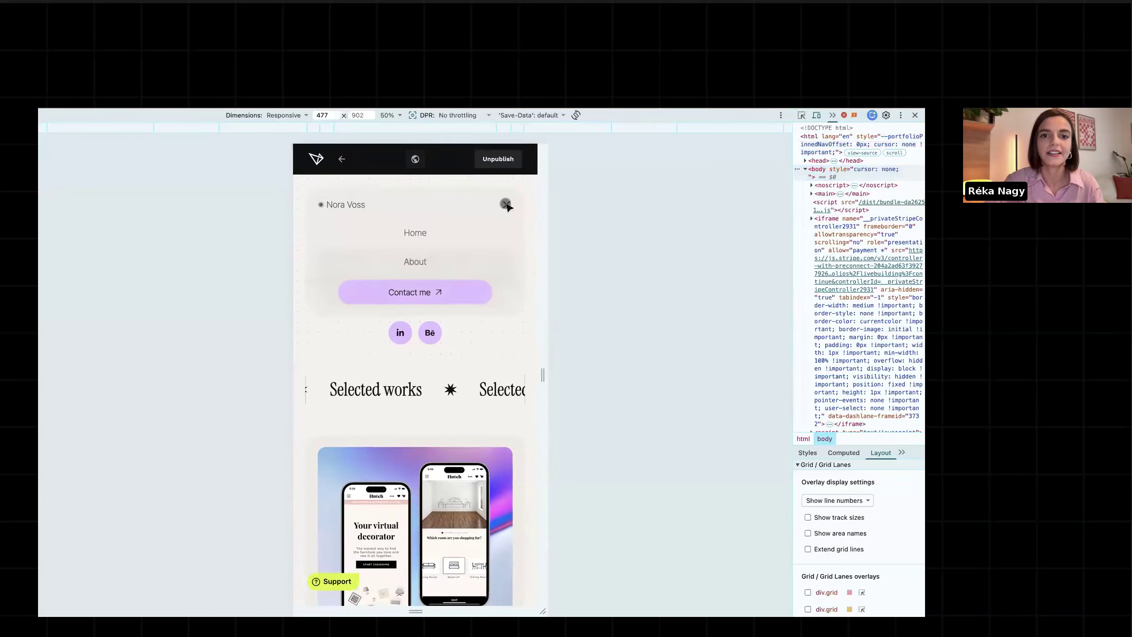
click(508, 206)
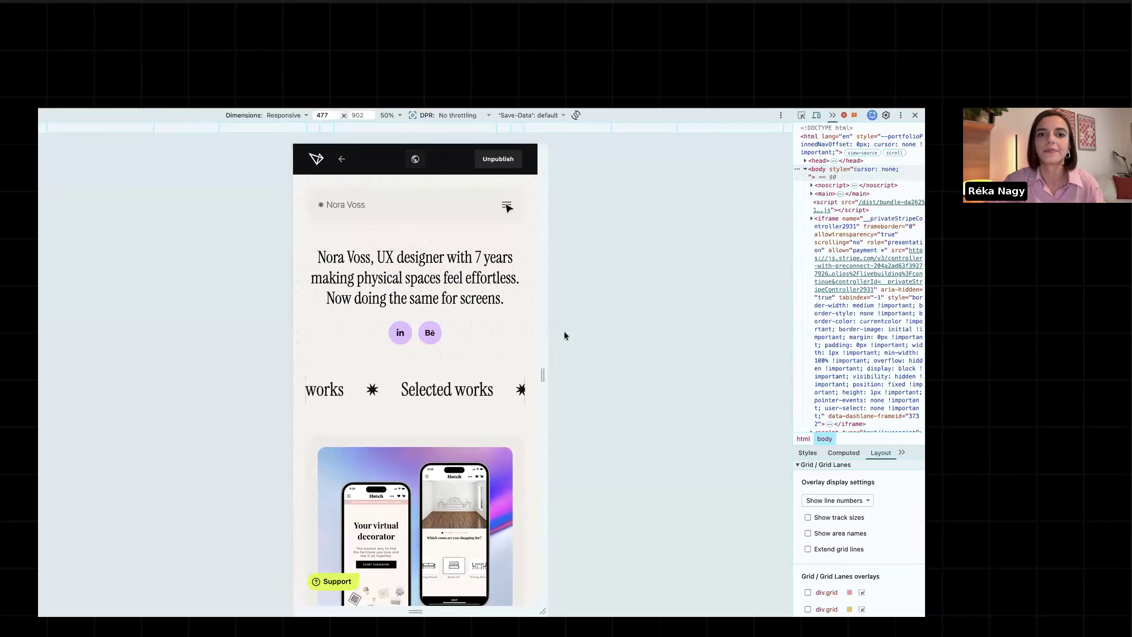
click(915, 115)
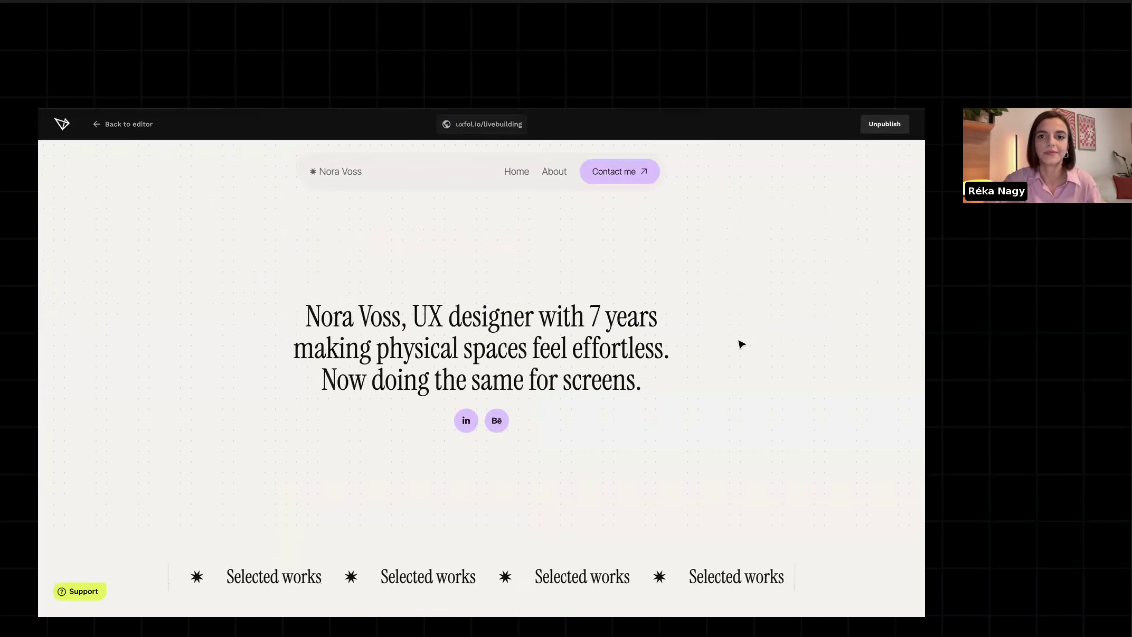
Look over the hero and first case study card in the desktop view and return to the editor.
scroll(741, 344, down, 3)
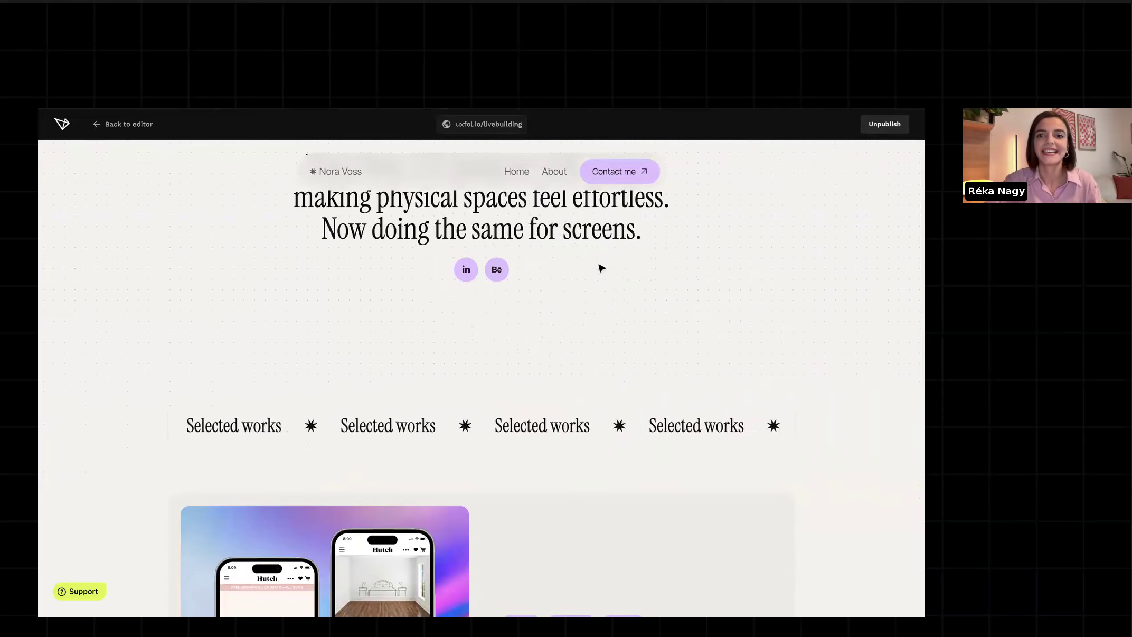
scroll(601, 264, up, 3)
scroll(733, 344, down, 8)
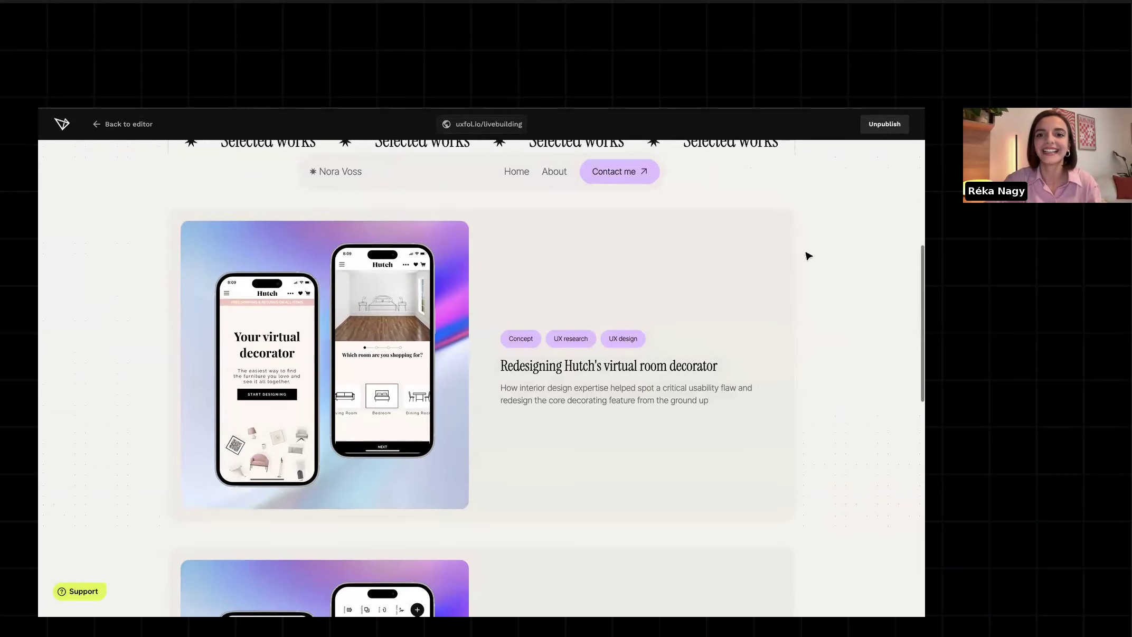
scroll(808, 257, up, 7)
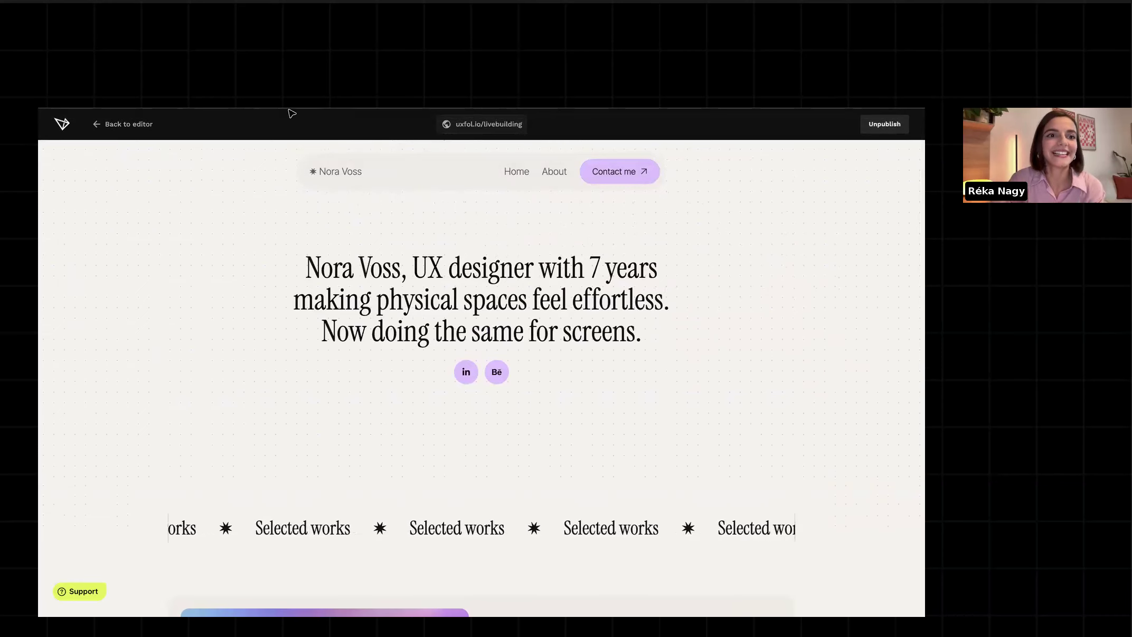
click(129, 124)
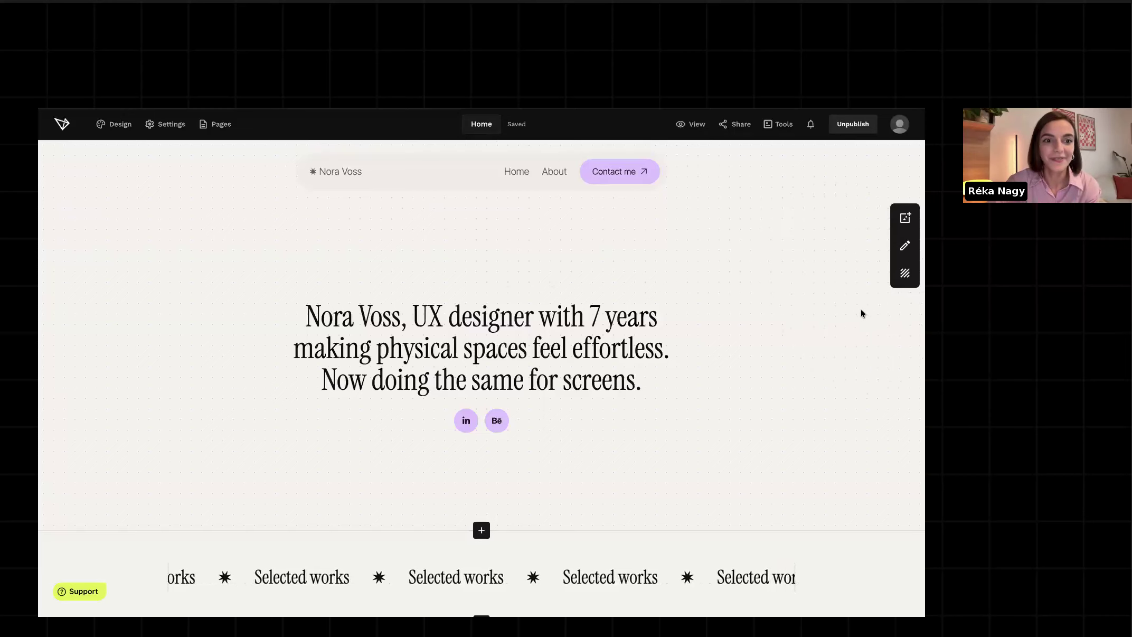
View the AI writing options for the hero title and close them without applying any.
scroll(861, 314, down, 6)
scroll(862, 317, down, 2)
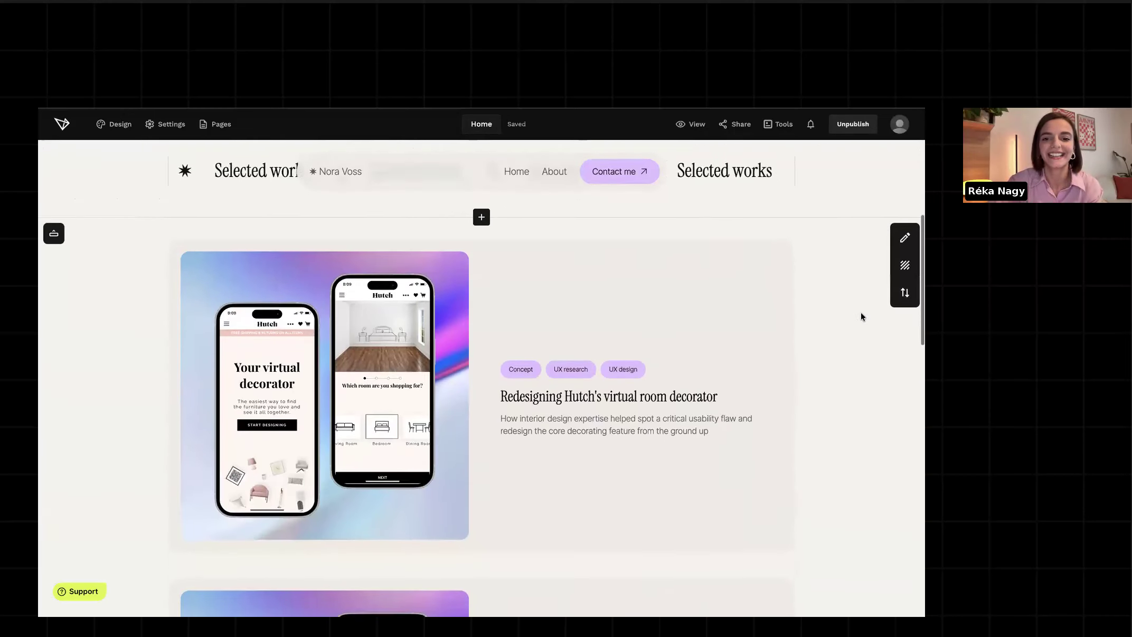
scroll(861, 316, up, 8)
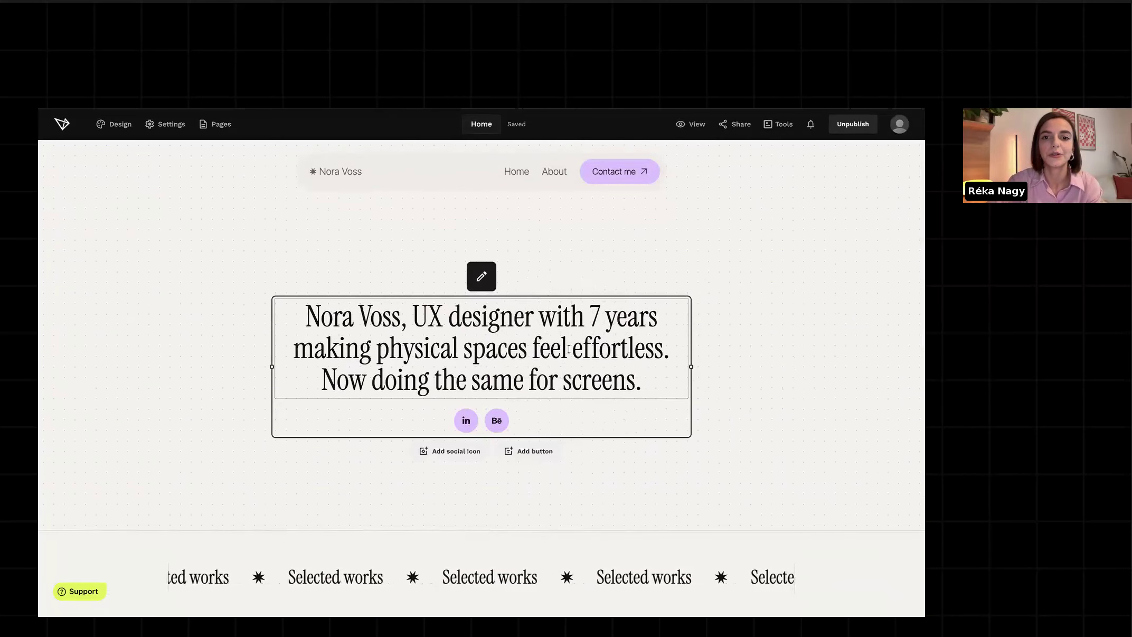
click(569, 348)
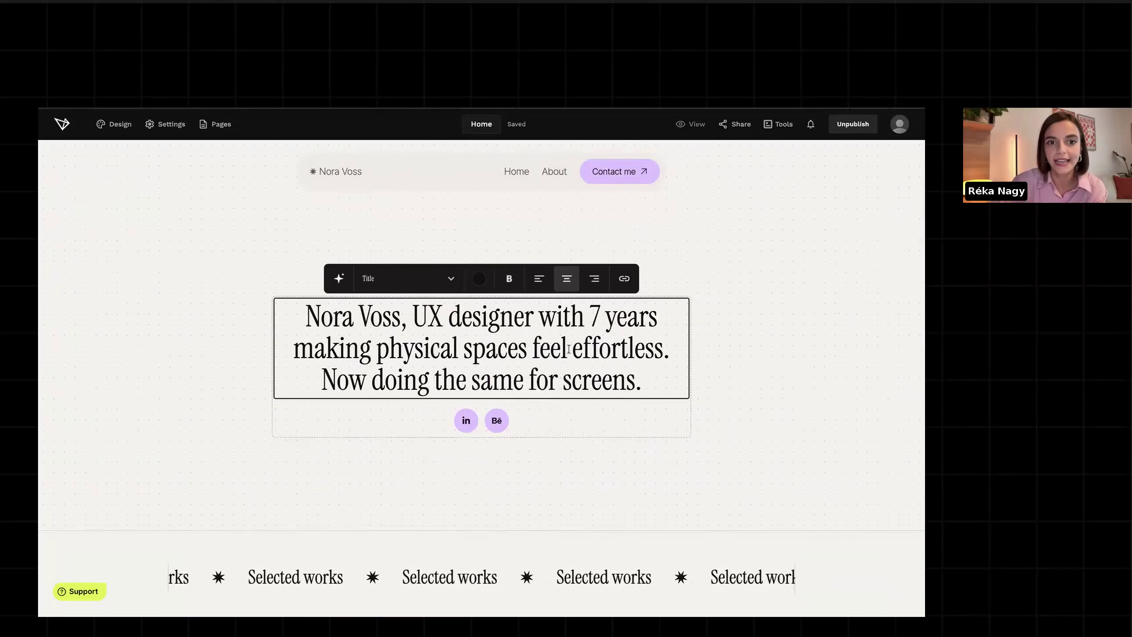
click(339, 278)
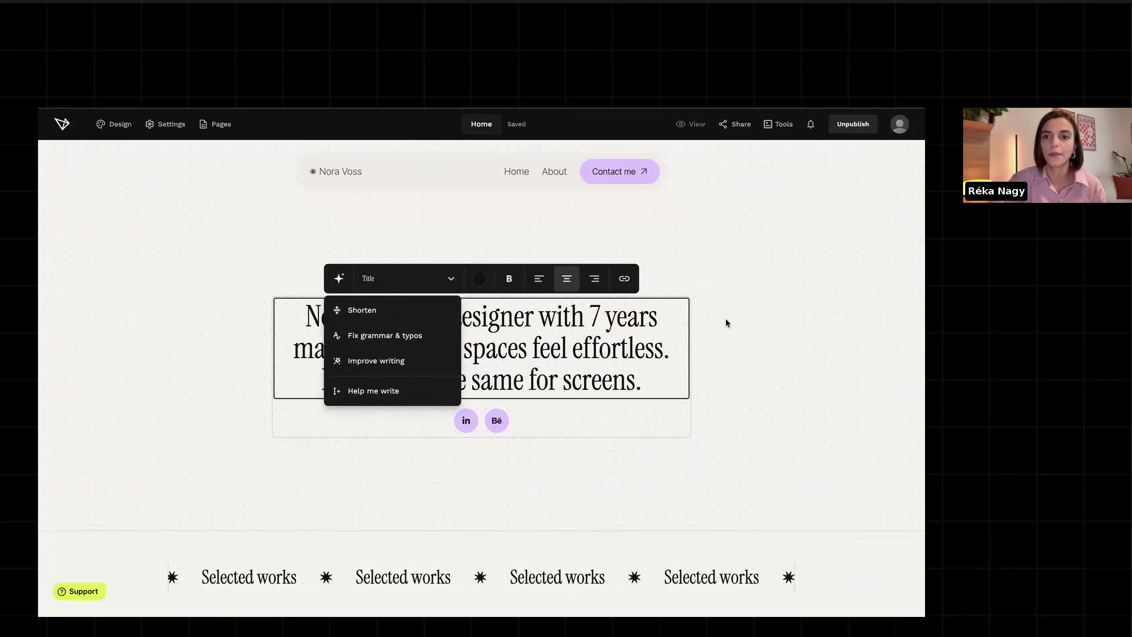
click(752, 320)
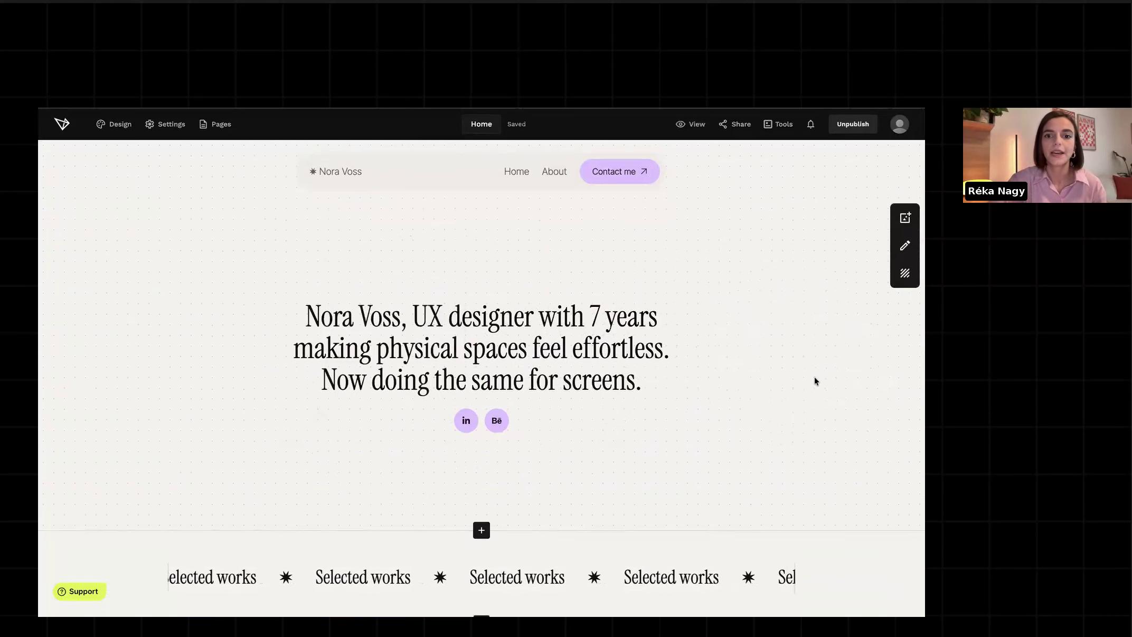
View the management options of the Hutch virtual room decorator case study on the home page and close them without choosing any.
scroll(815, 378, down, 6)
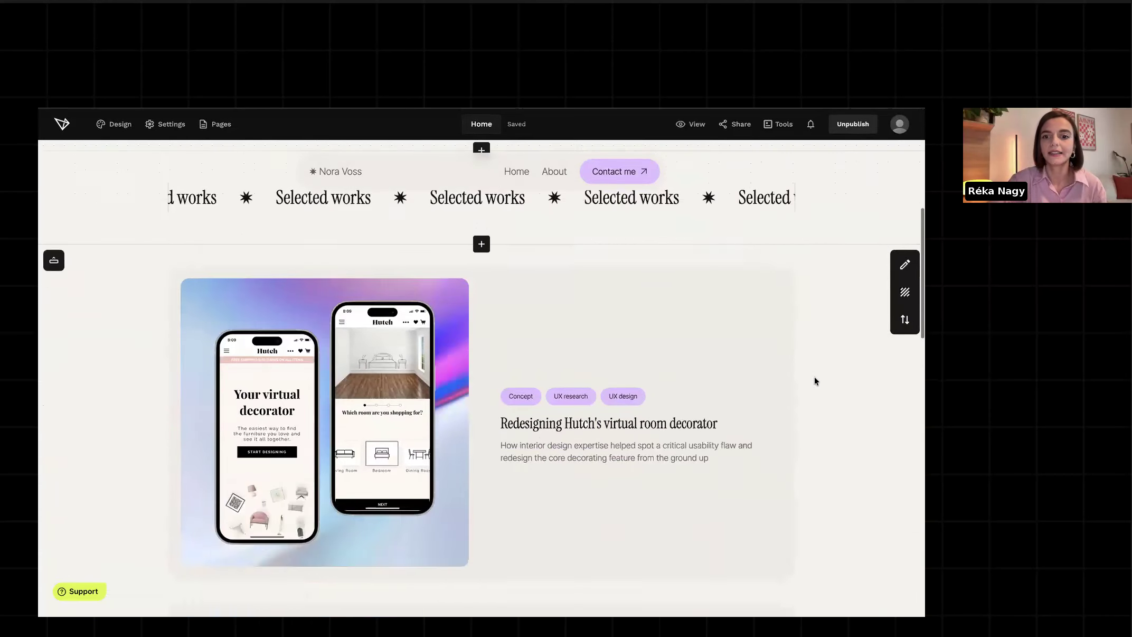
scroll(815, 380, down, 14)
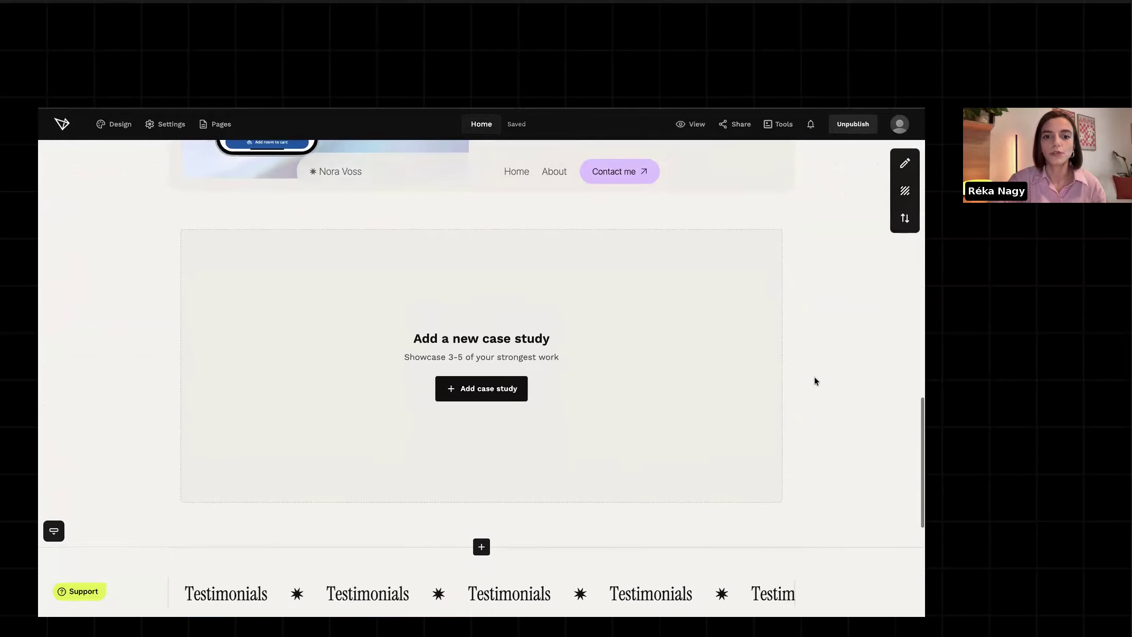
scroll(681, 413, up, 1)
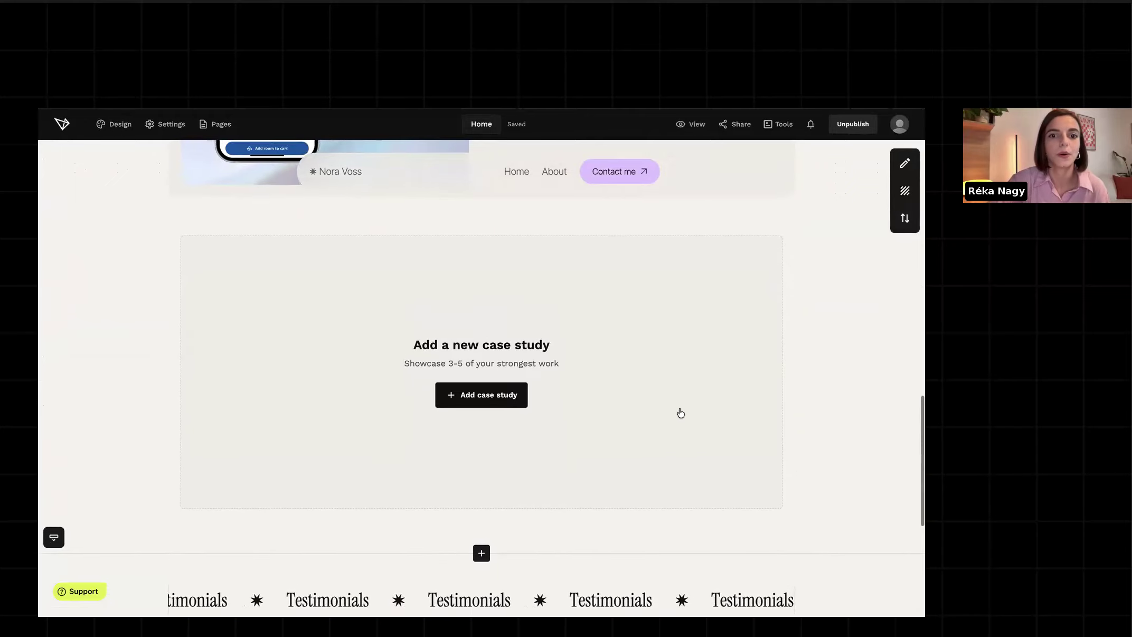
scroll(850, 325, up, 5)
scroll(849, 325, up, 5)
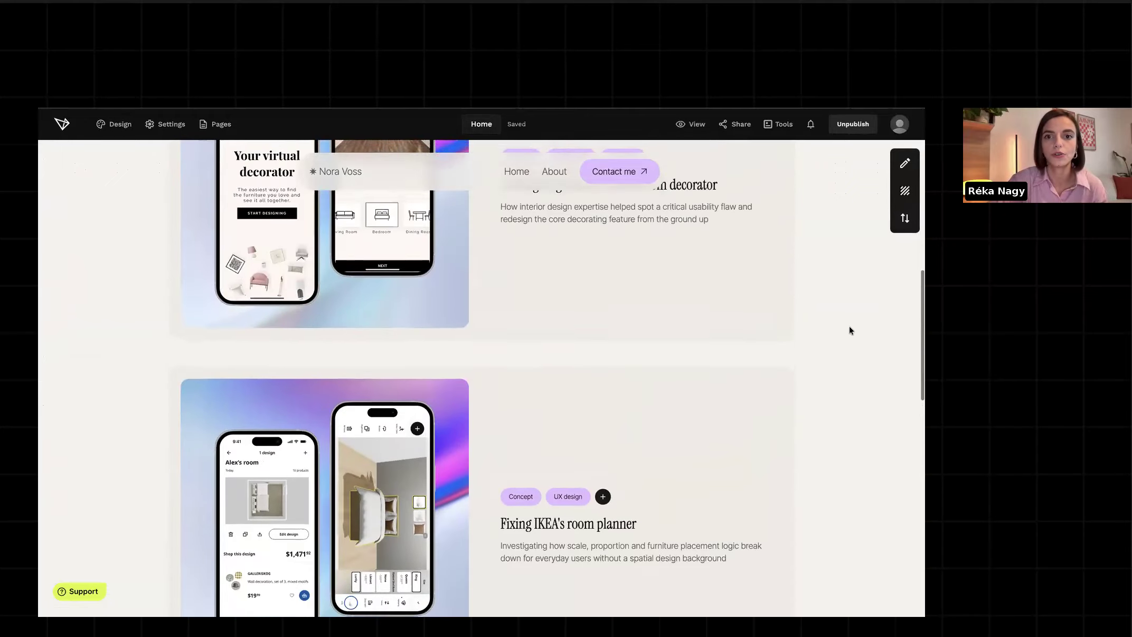
click(440, 223)
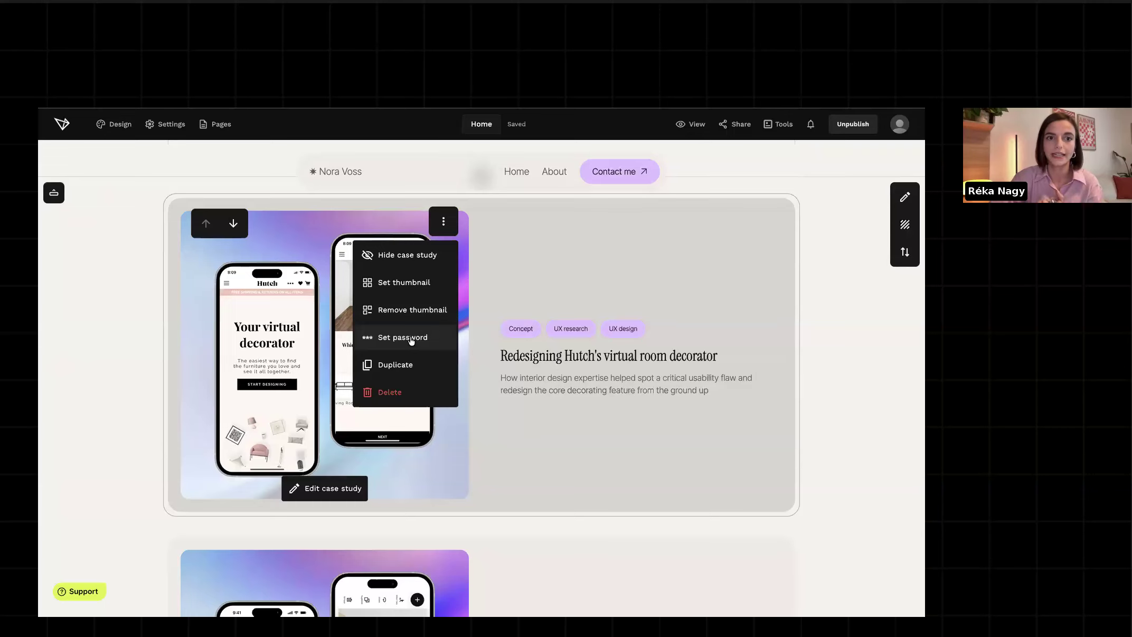
click(791, 217)
scroll(831, 211, up, 5)
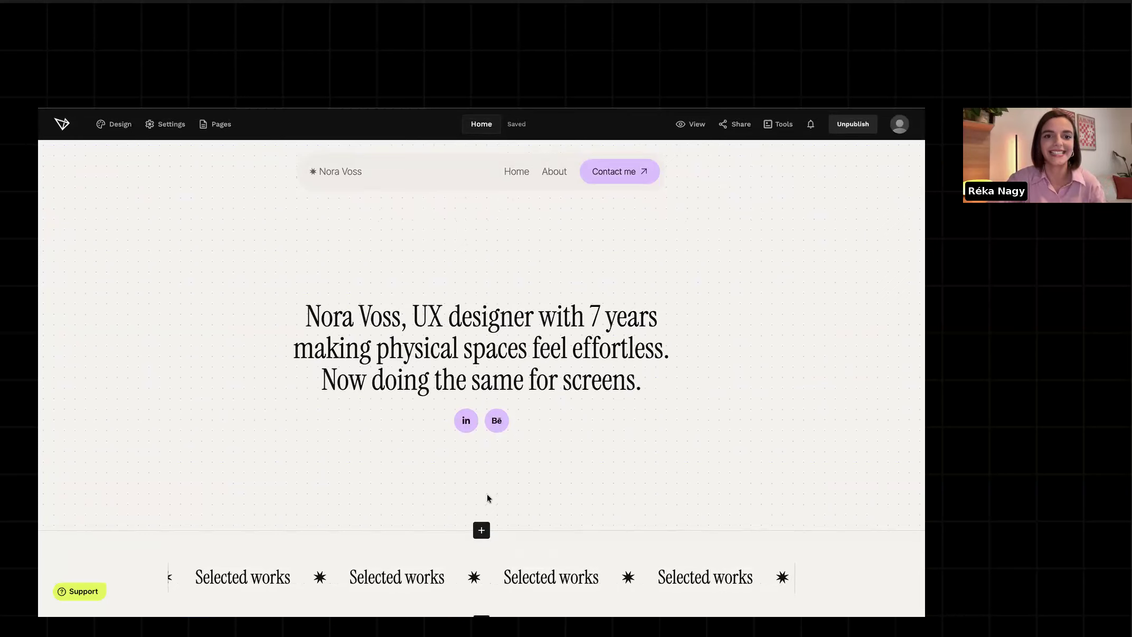
key(super+Tab)
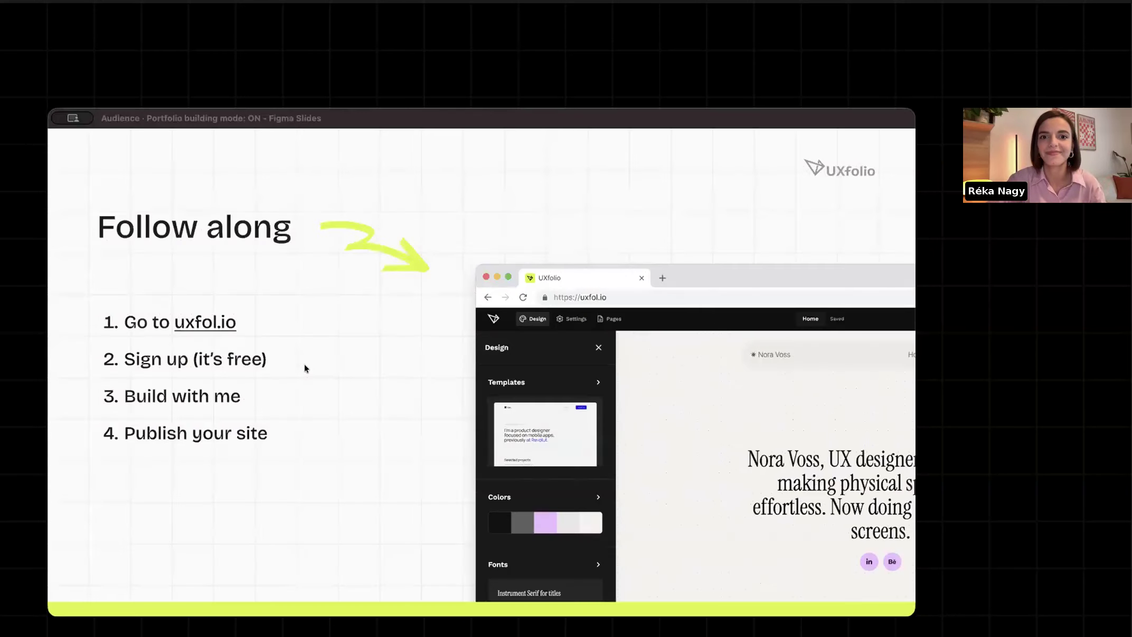
key(Right)
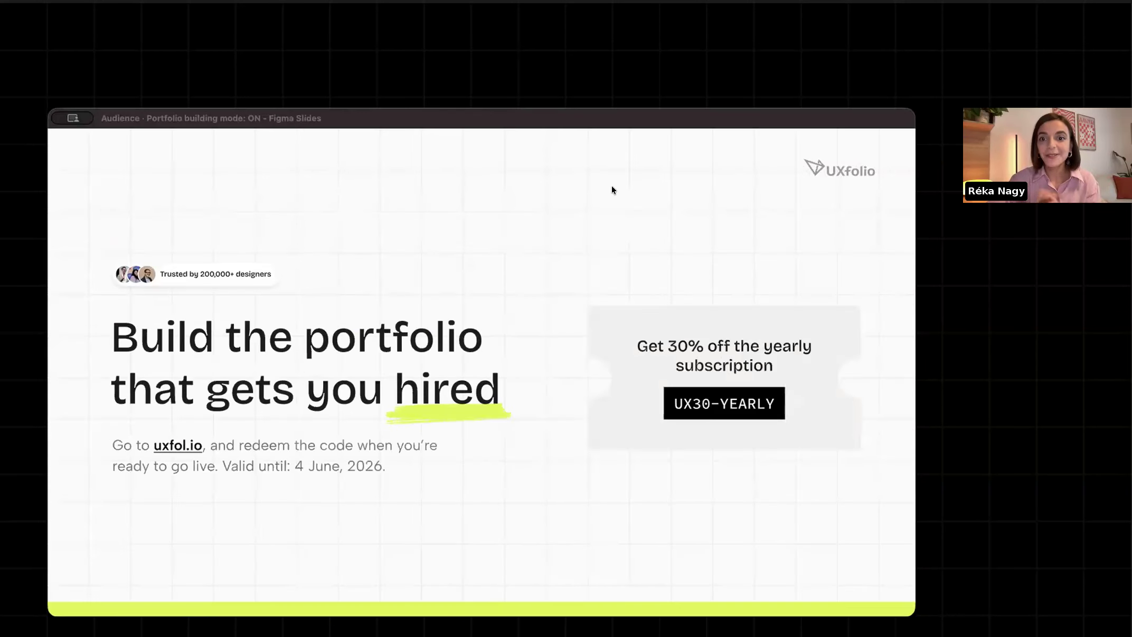
key(Left)
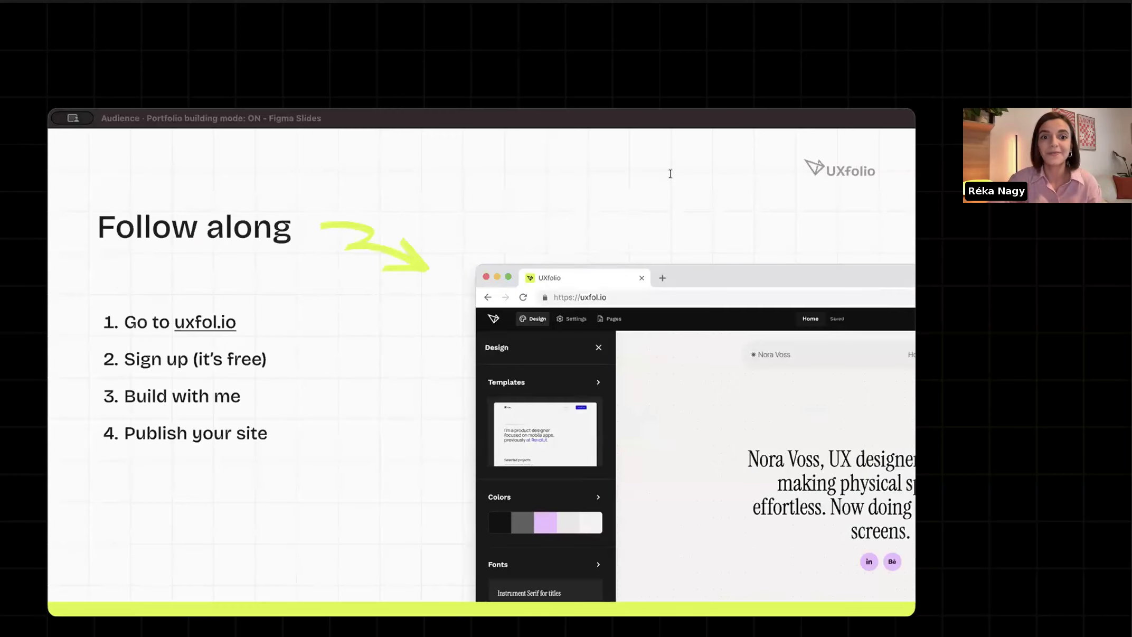
key(Right)
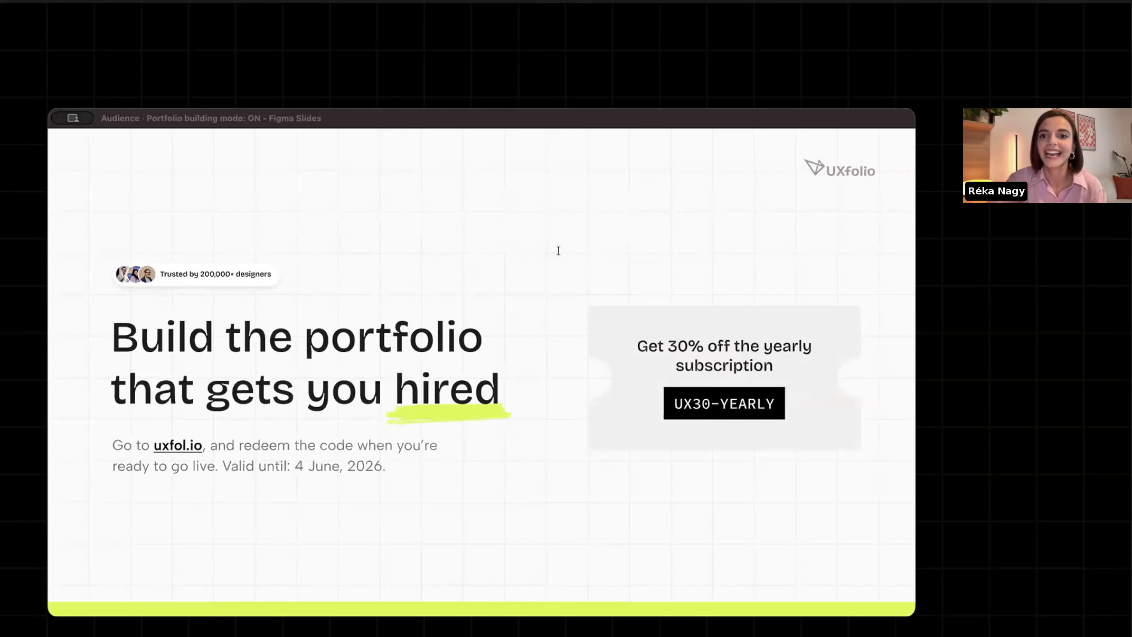